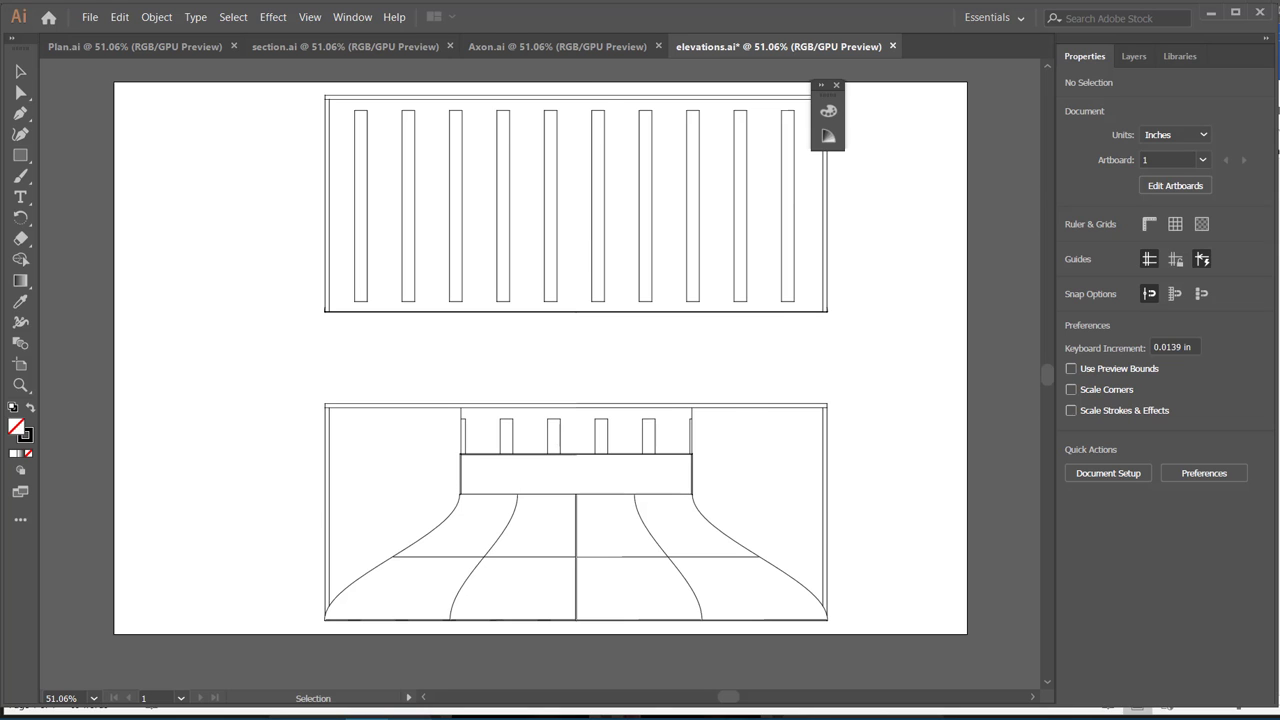
Step: Switch to Word to review the outline on adding color to drawings, and return to Illustrator
click(411, 719)
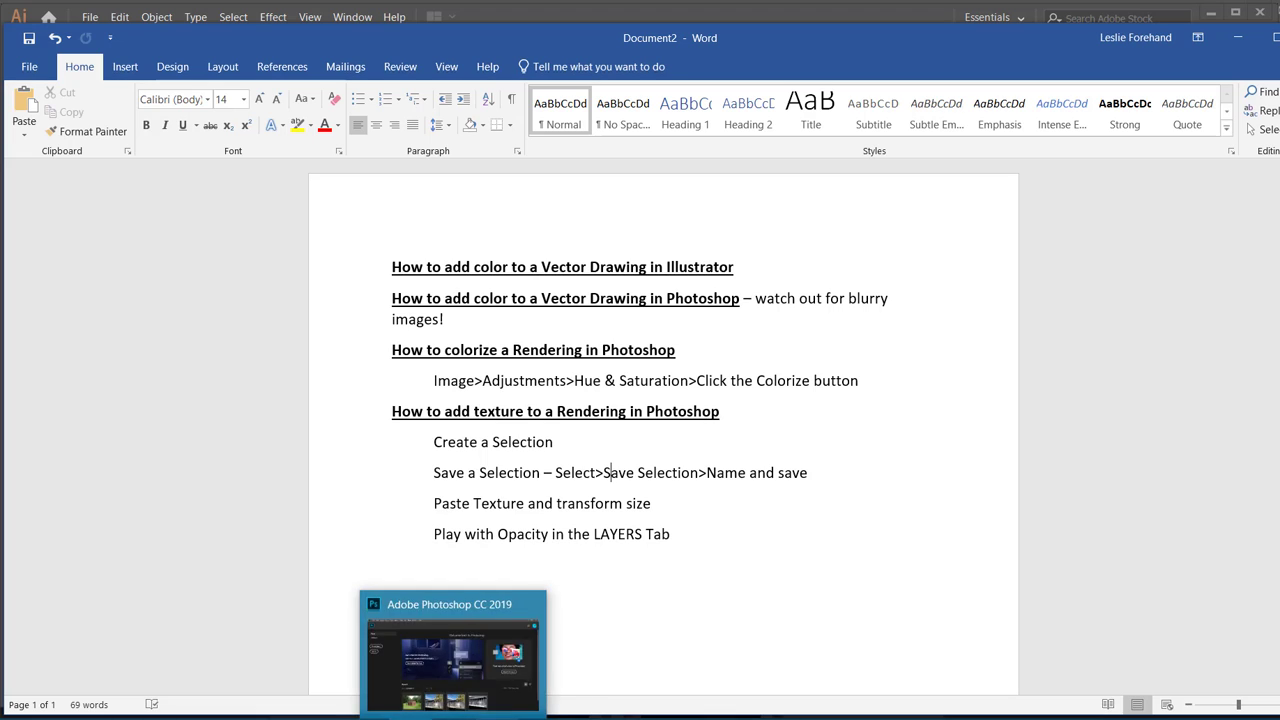
click(445, 719)
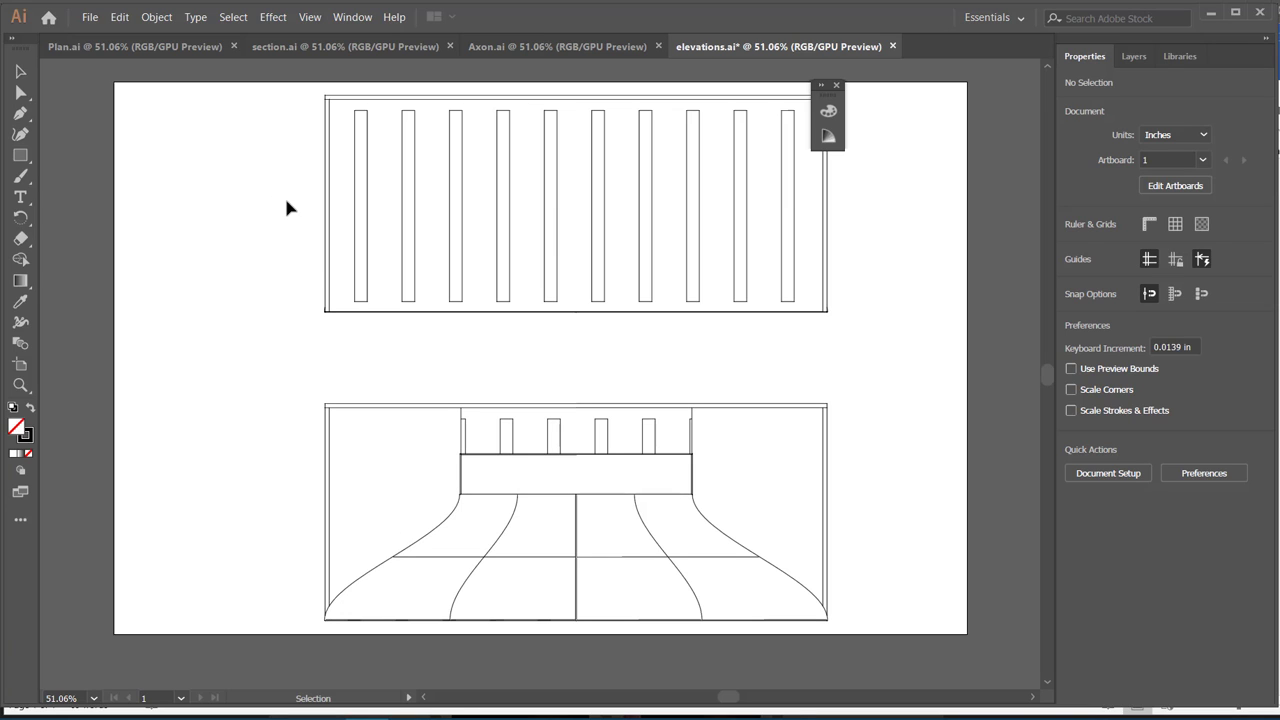
Step: Inspect the stroke and fill settings of the upper elevation's outer linework, acknowledge the Windows update notice, and deselect everything
click(334, 230)
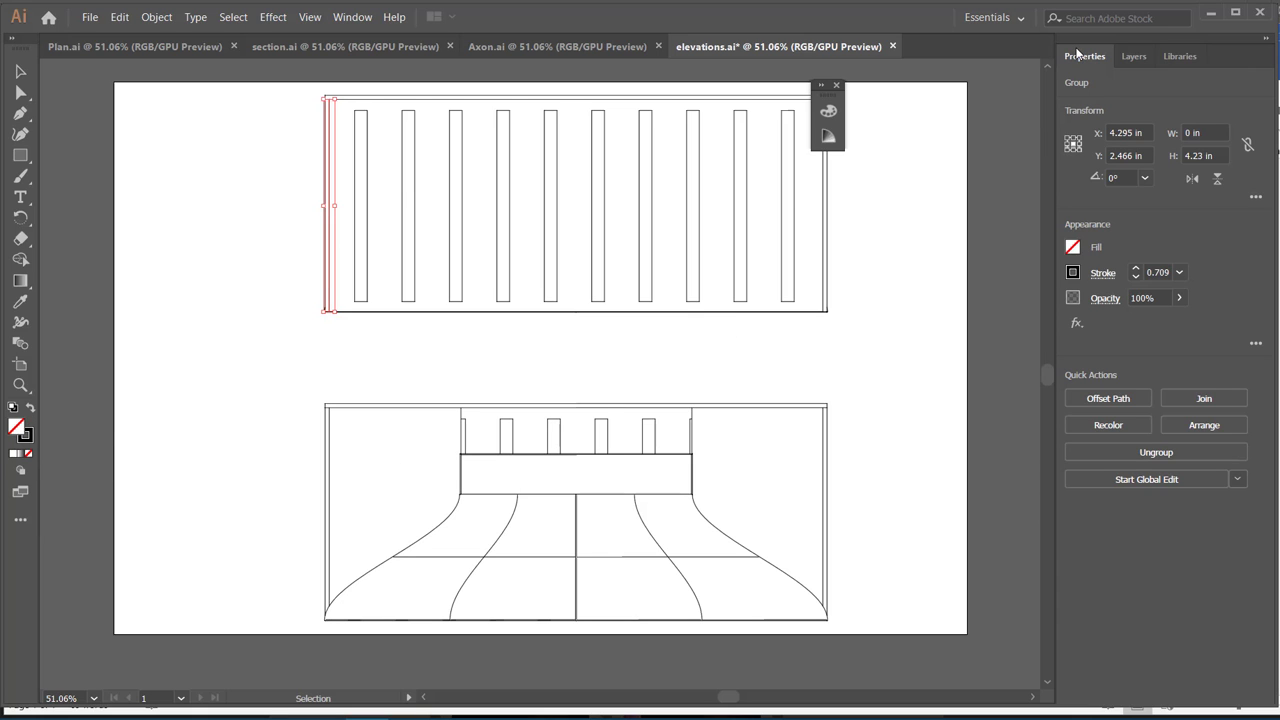
click(1075, 274)
click(1180, 272)
click(1074, 248)
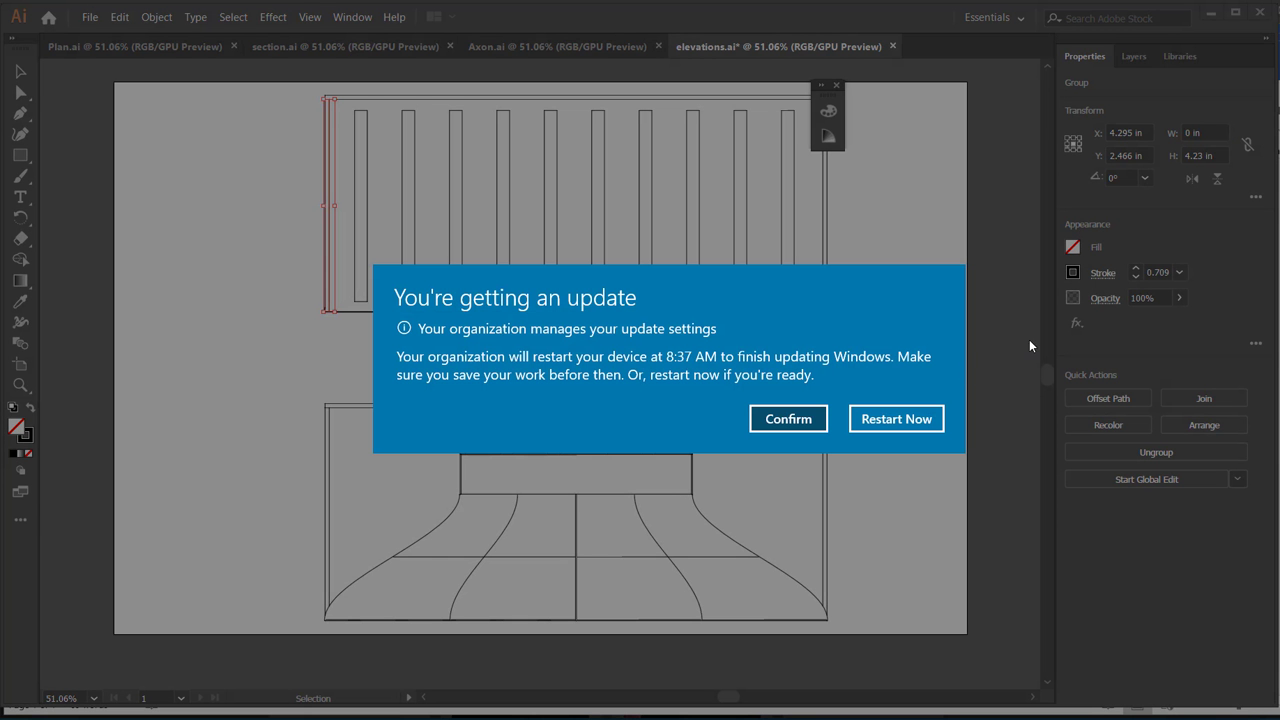
click(791, 419)
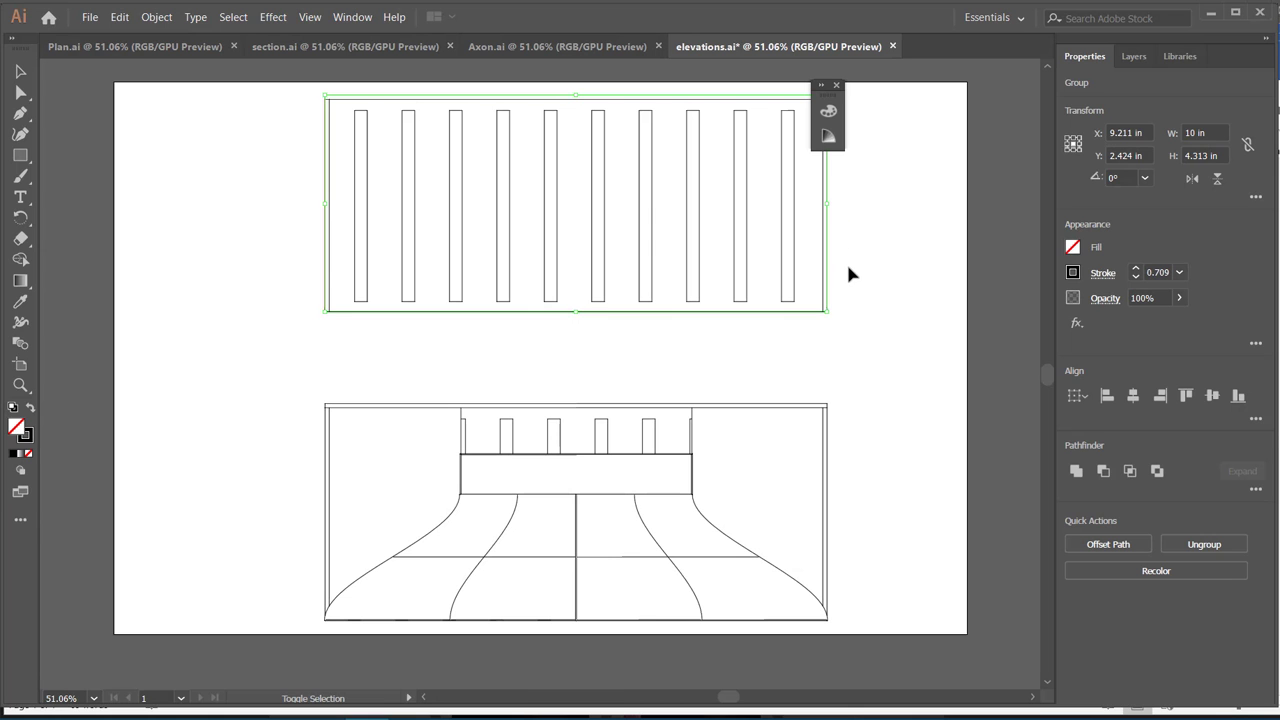
click(846, 261)
Step: Draw a test rectangle about 2.65 by 2.39 in beside the upper elevation and fill it red
click(20, 155)
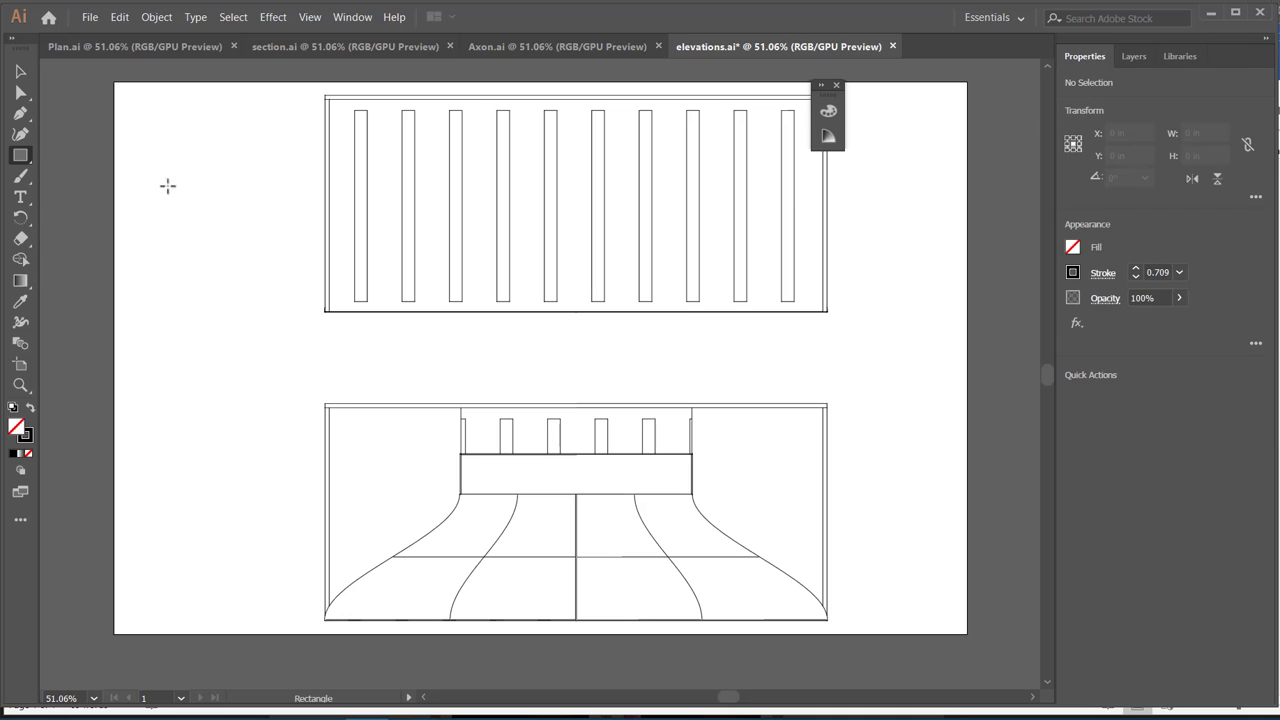
drag(147, 158, 280, 278)
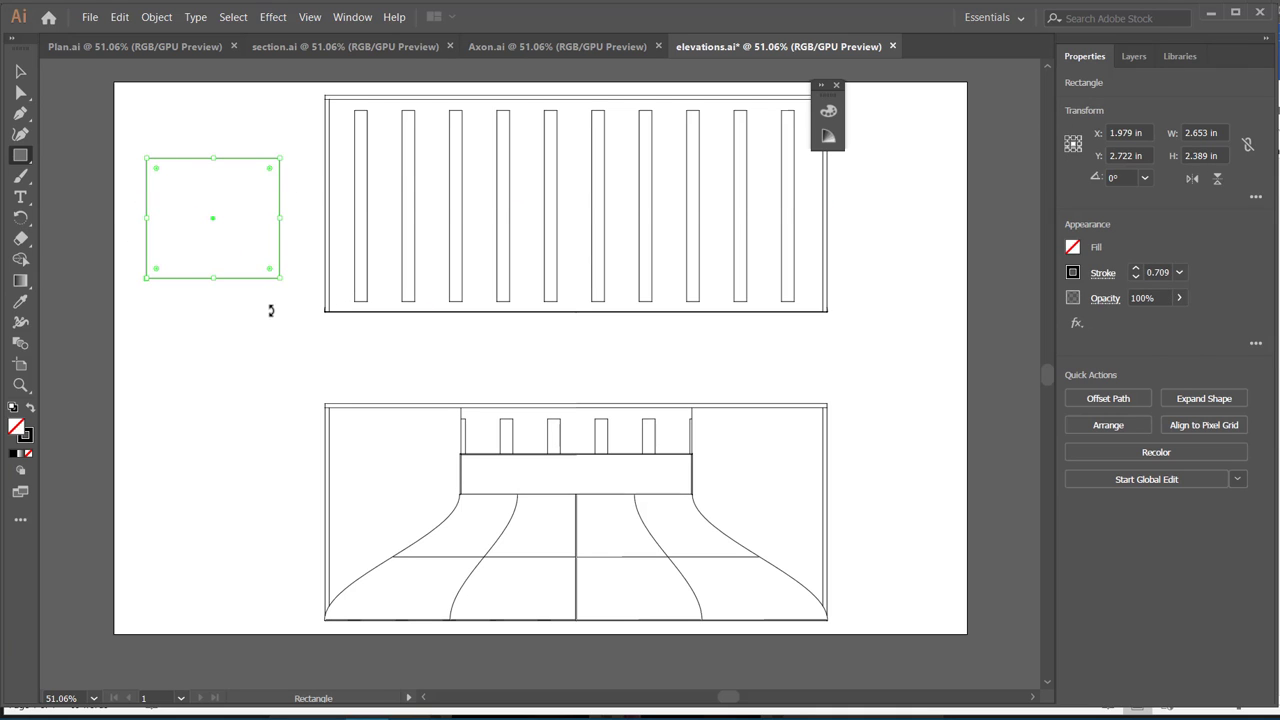
click(1072, 247)
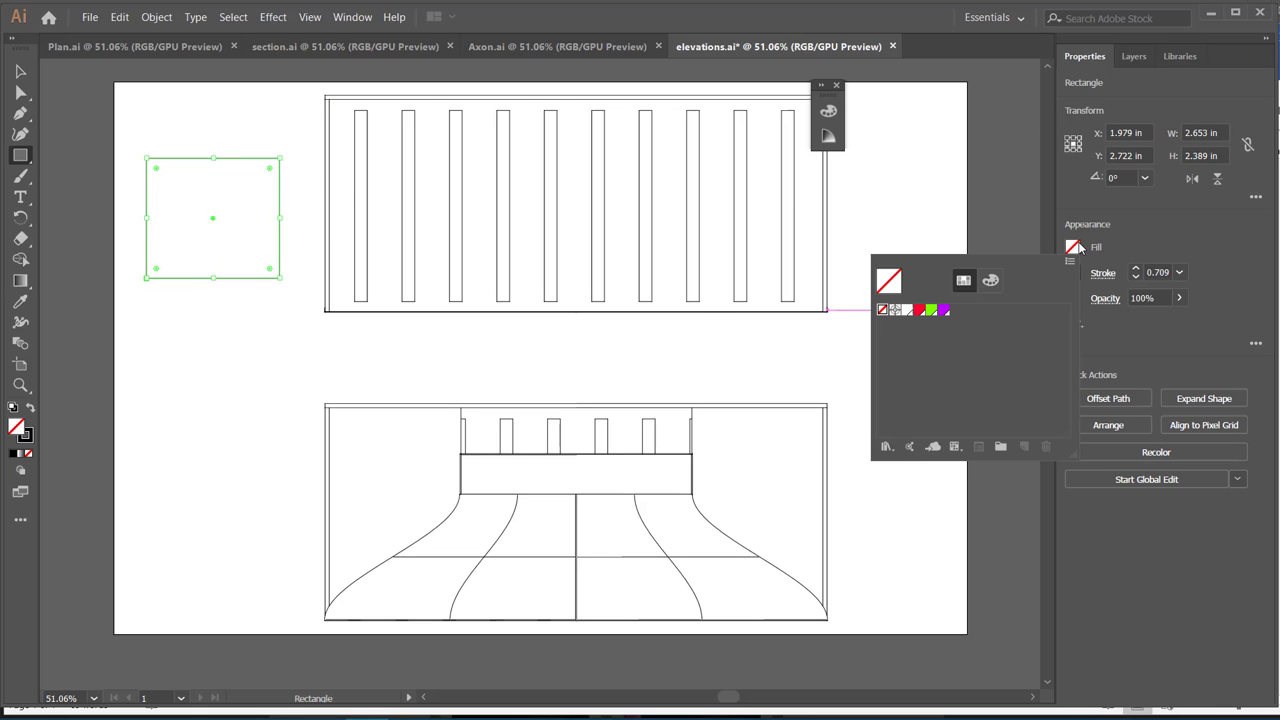
click(919, 311)
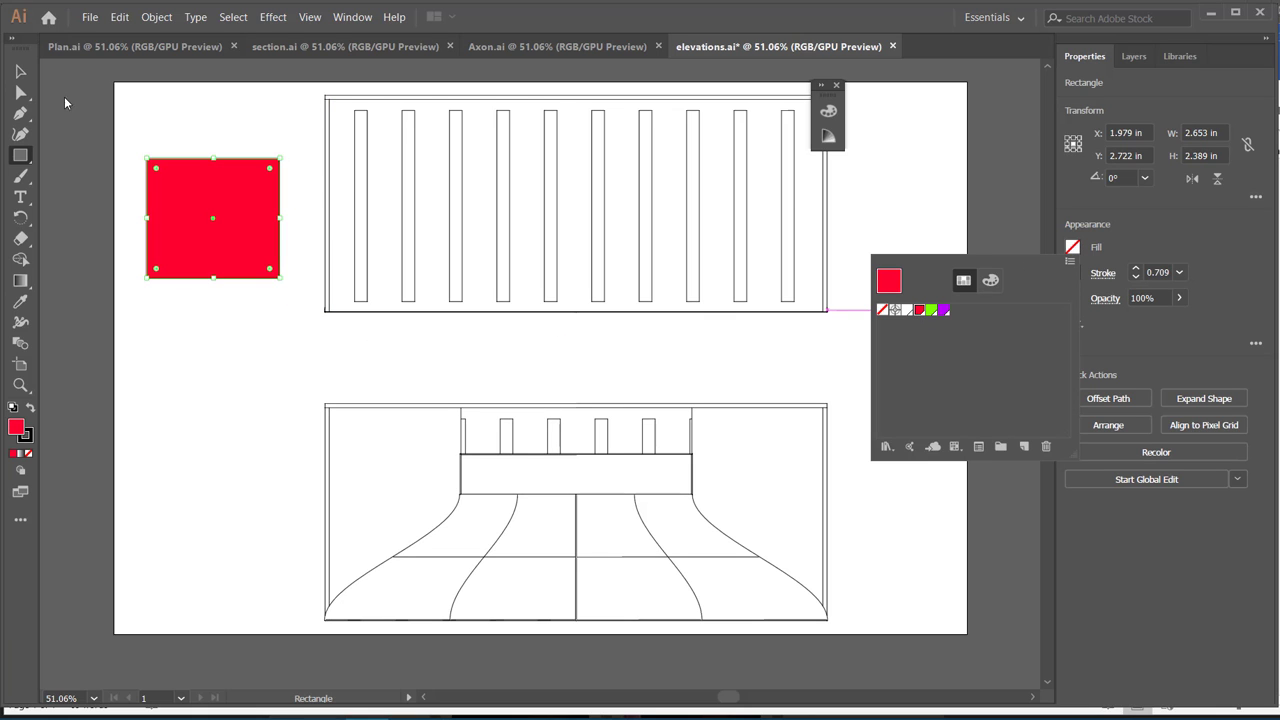
Step: Delete the red test rectangle beside the upper elevation
click(21, 74)
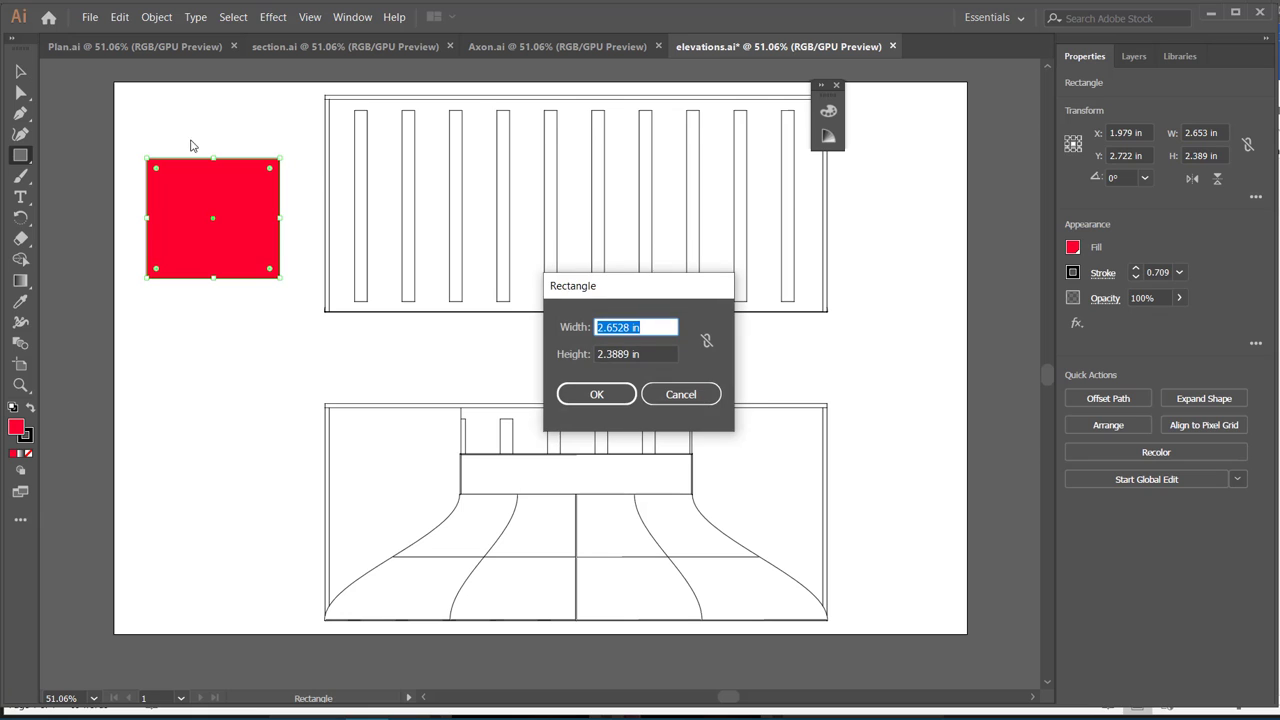
click(680, 394)
click(210, 330)
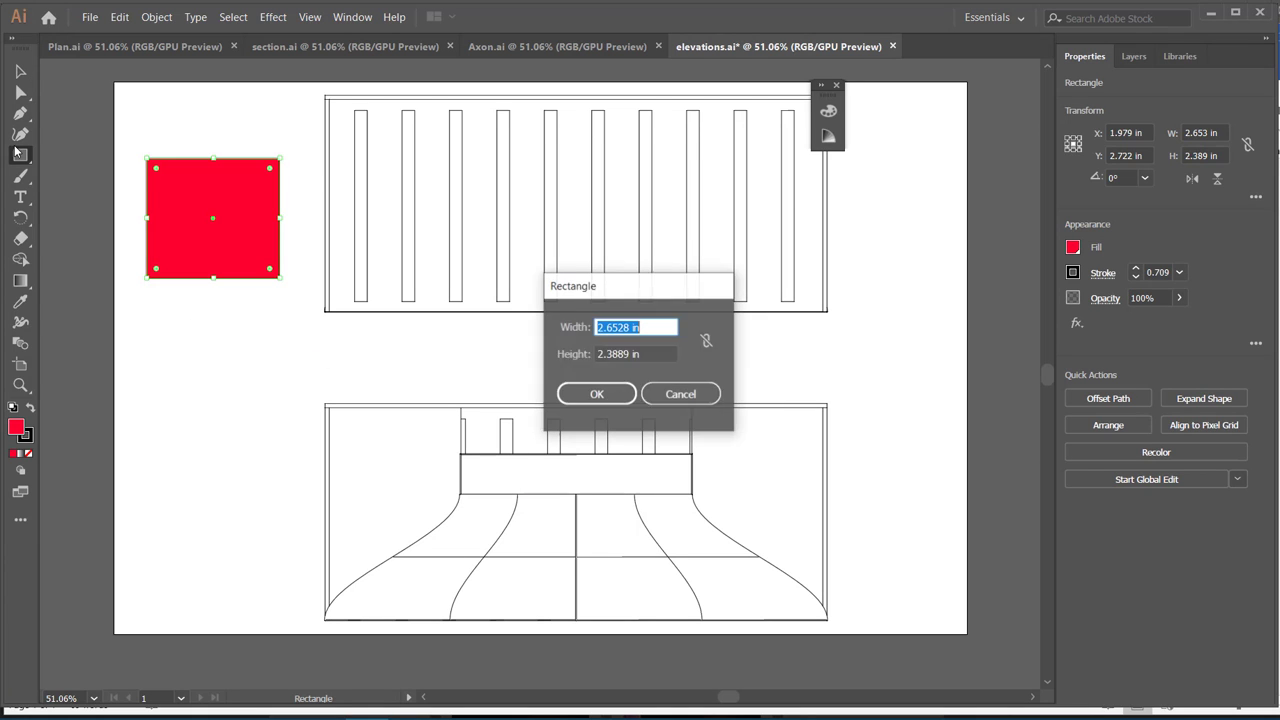
click(660, 393)
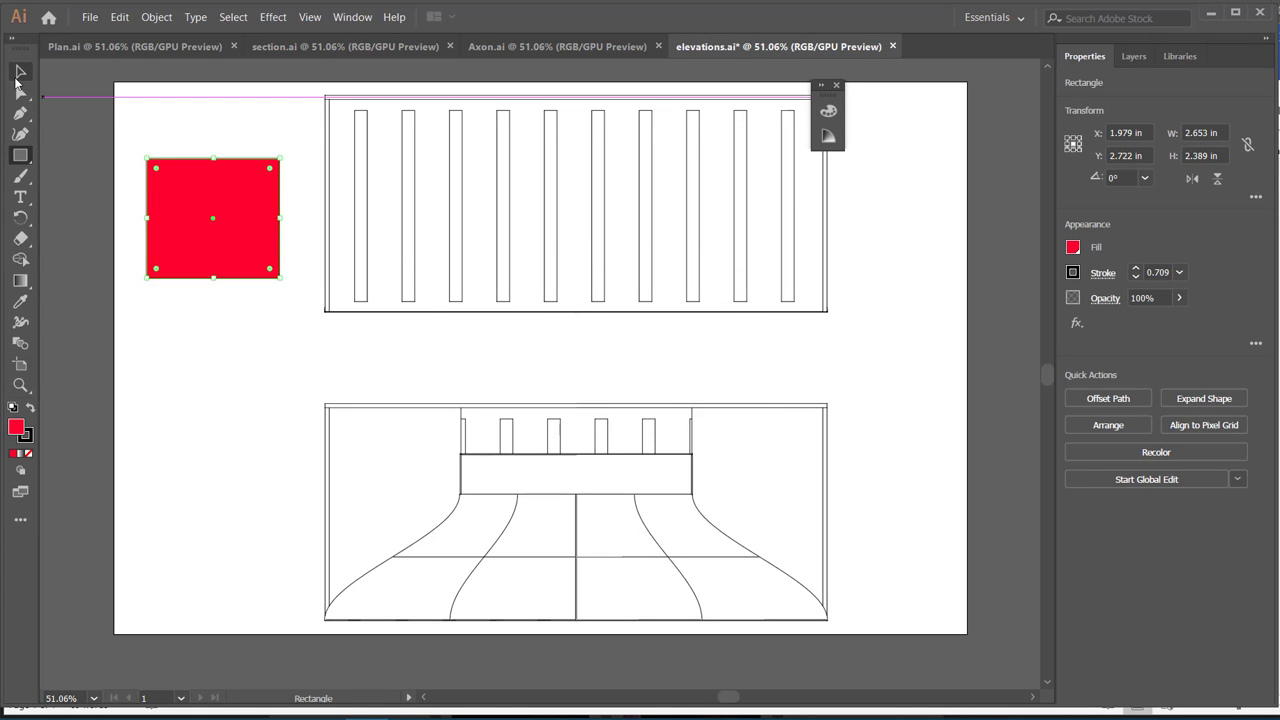
key(v)
key(Delete)
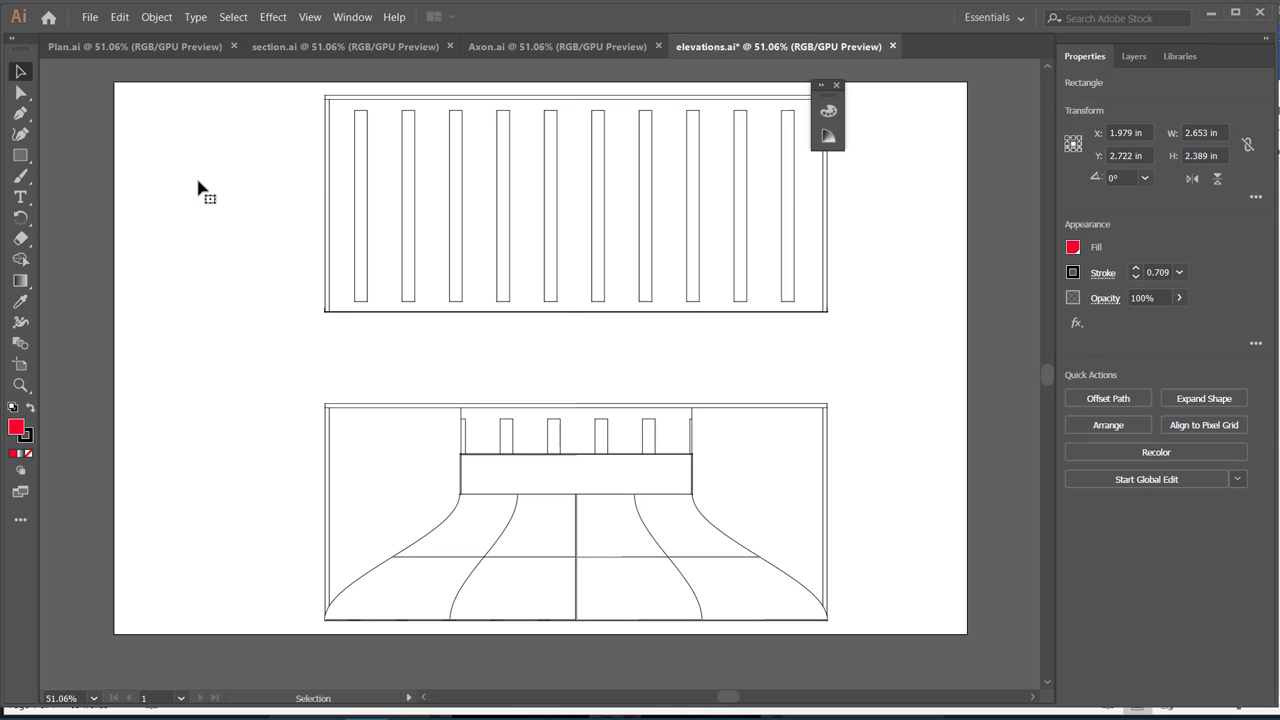
Step: Create a new layer and move it below all the Make2D linework layers
click(326, 150)
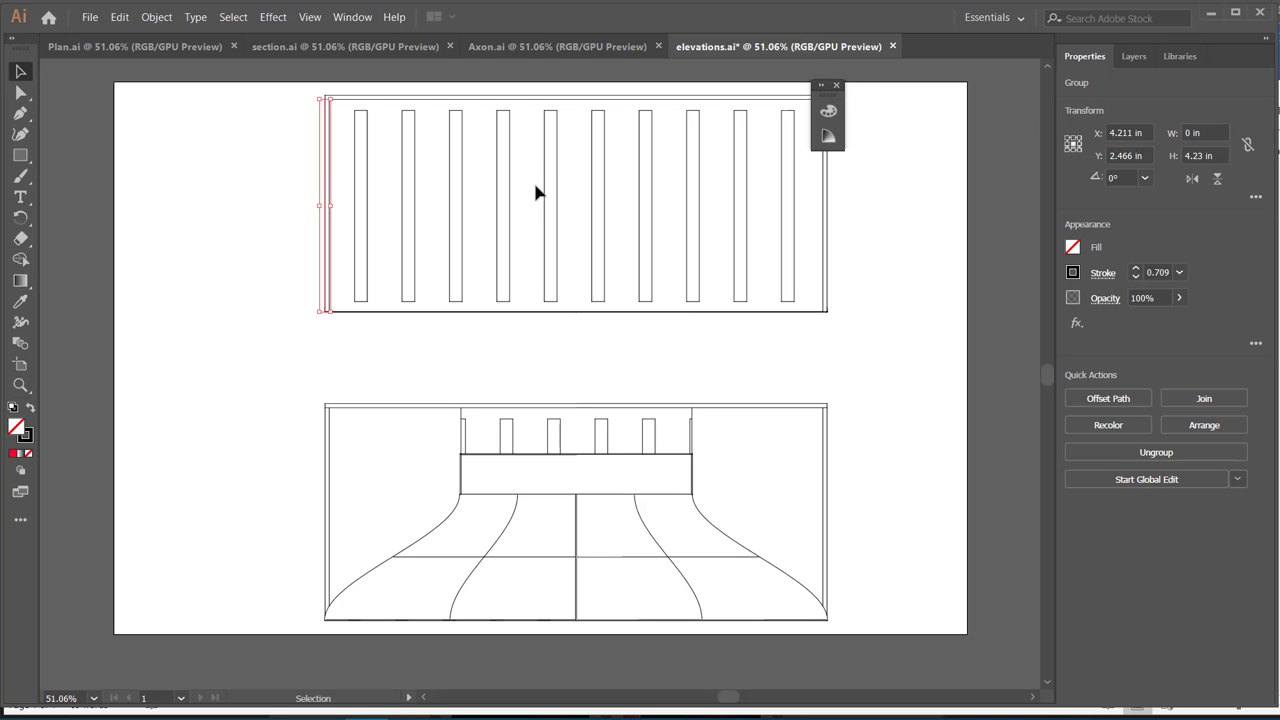
click(1137, 56)
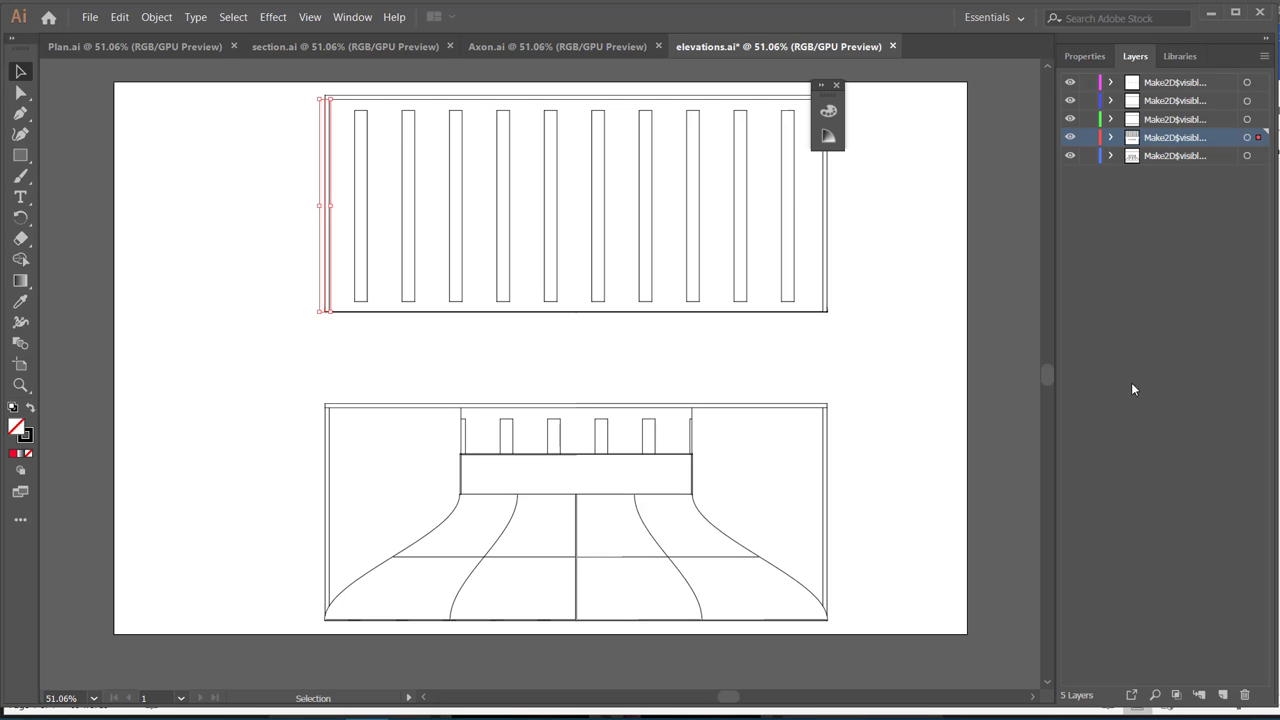
click(1222, 694)
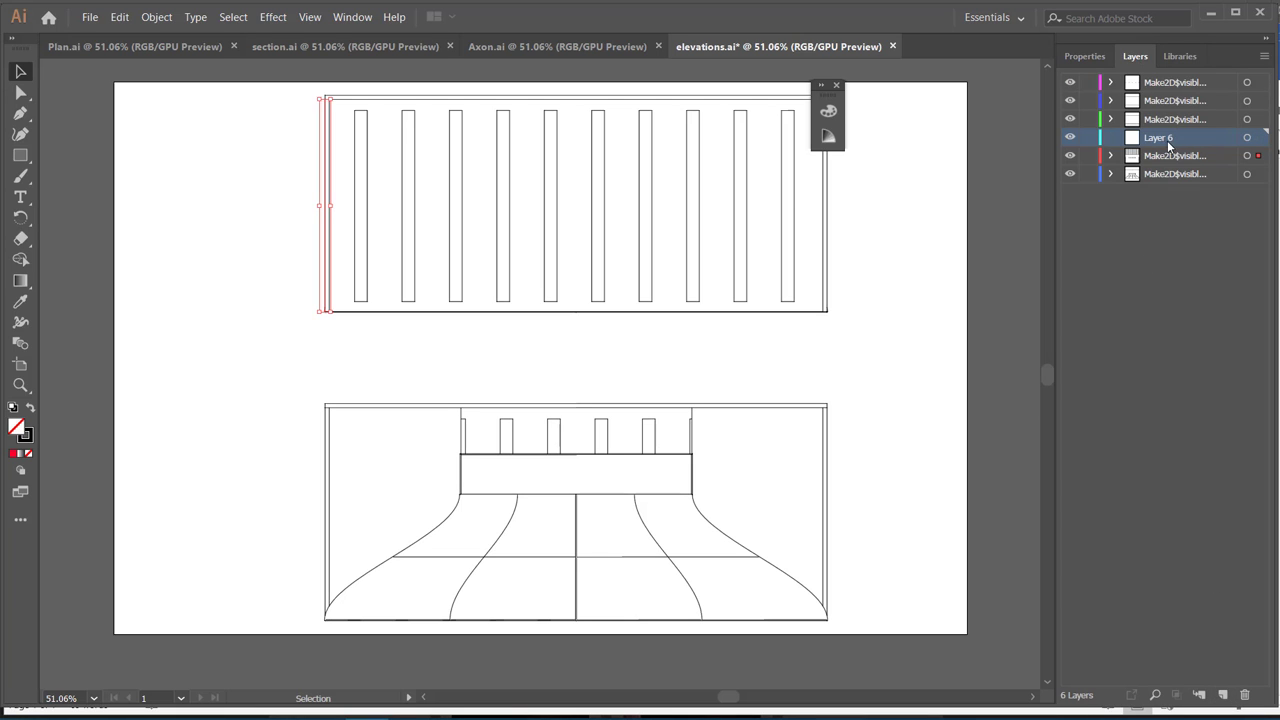
drag(1168, 145, 1185, 207)
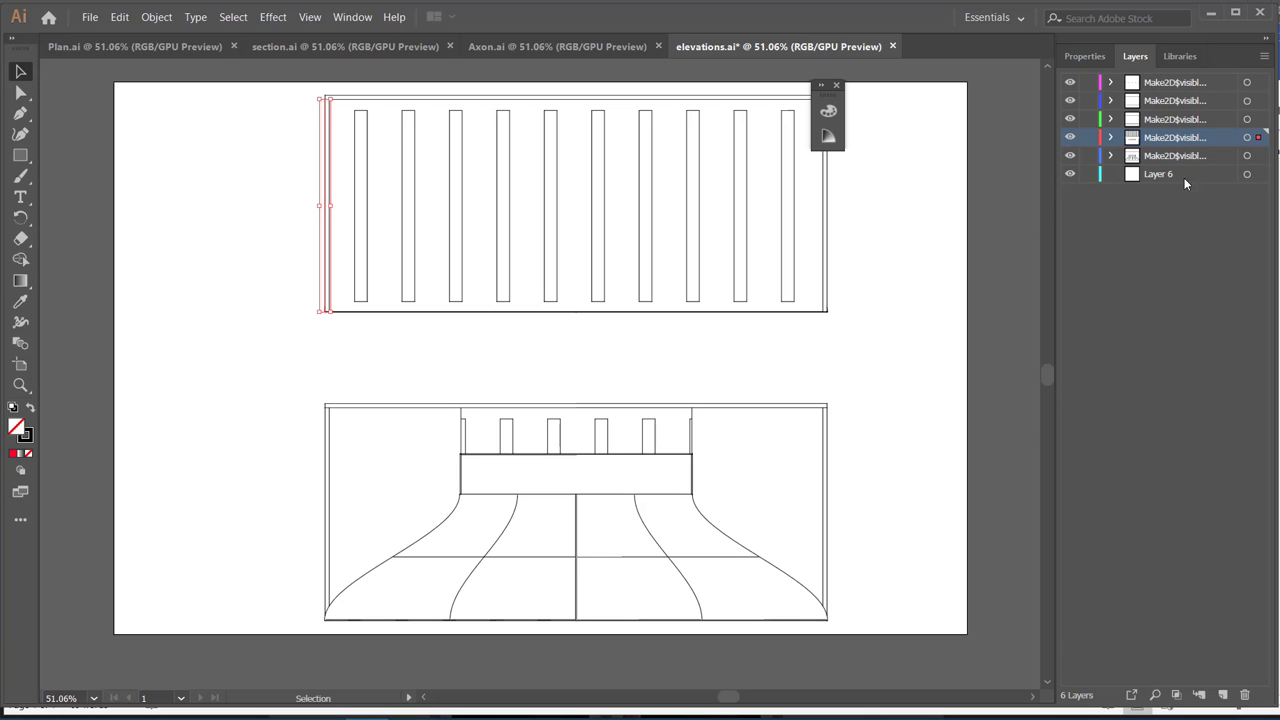
Step: Prepare the Rectangle tool with no stroke and a red fill
click(20, 155)
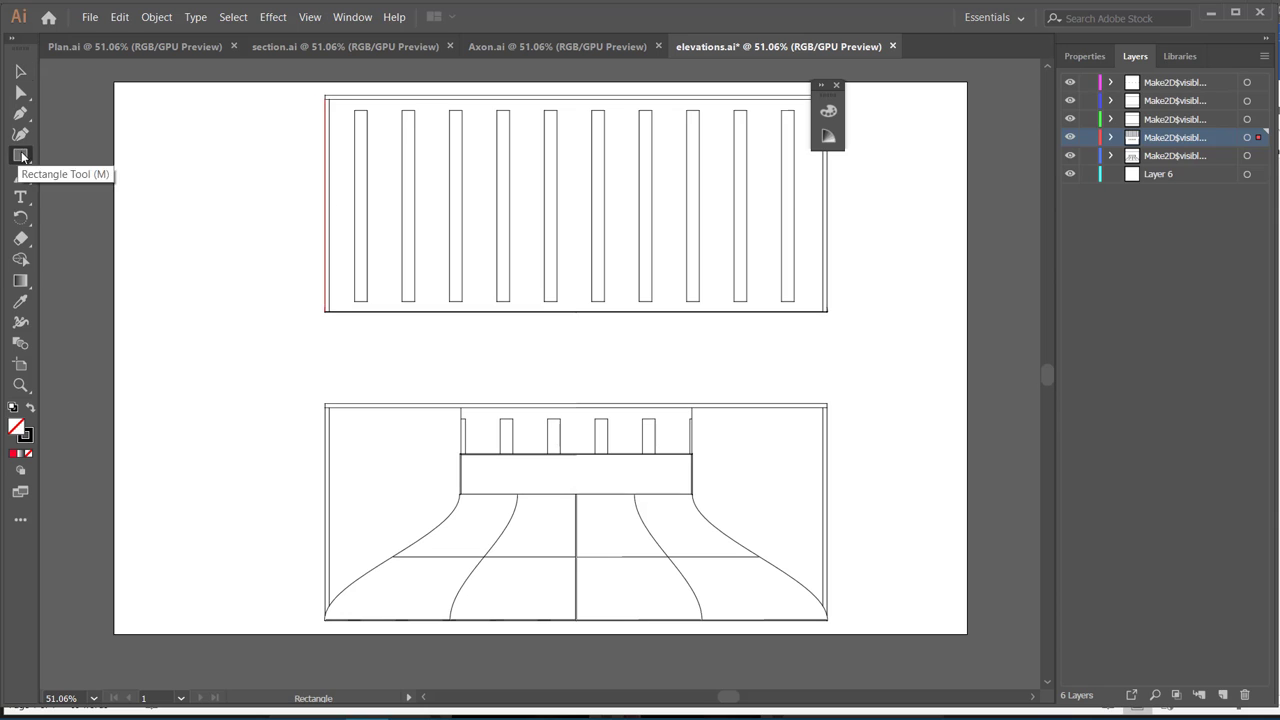
click(1085, 56)
click(1073, 272)
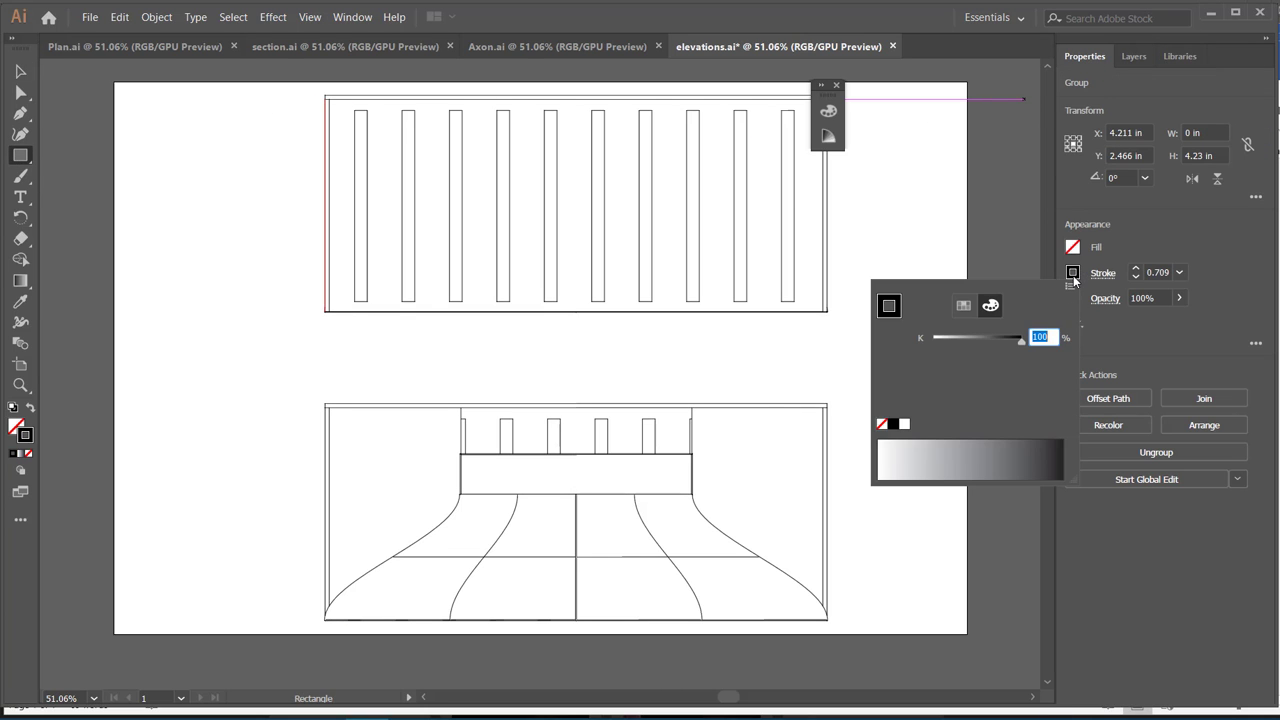
click(881, 424)
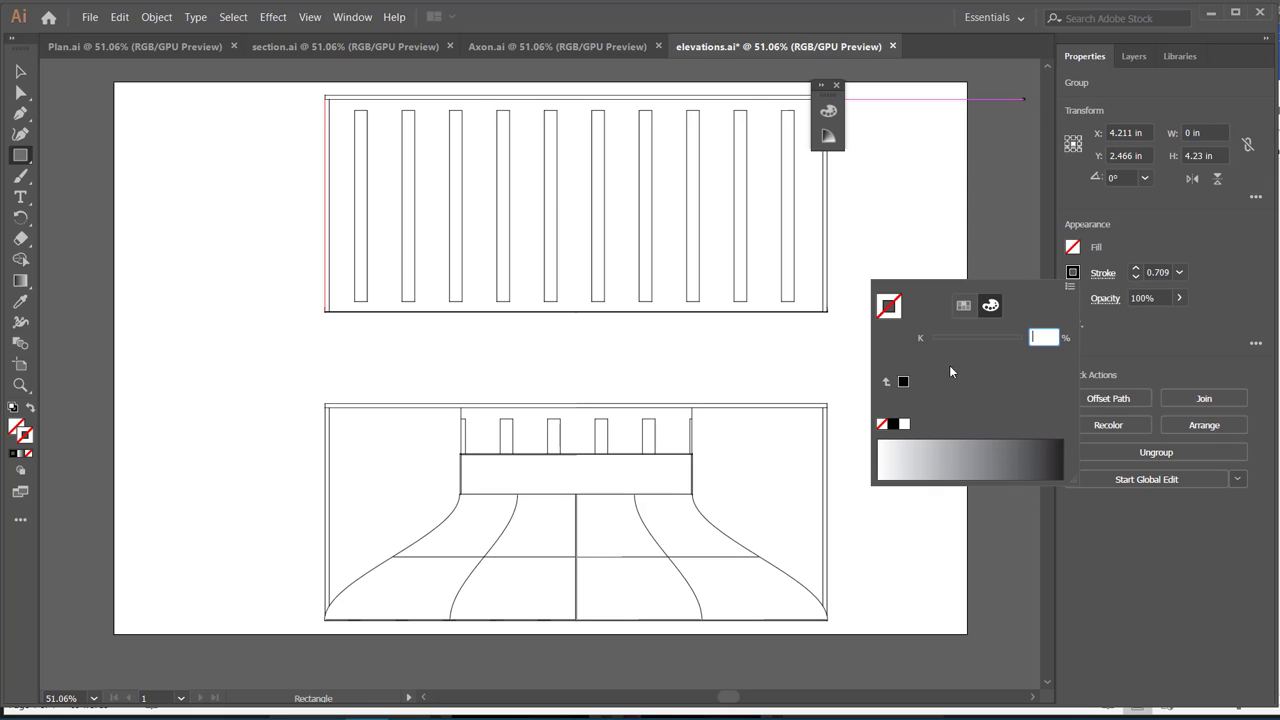
click(1073, 247)
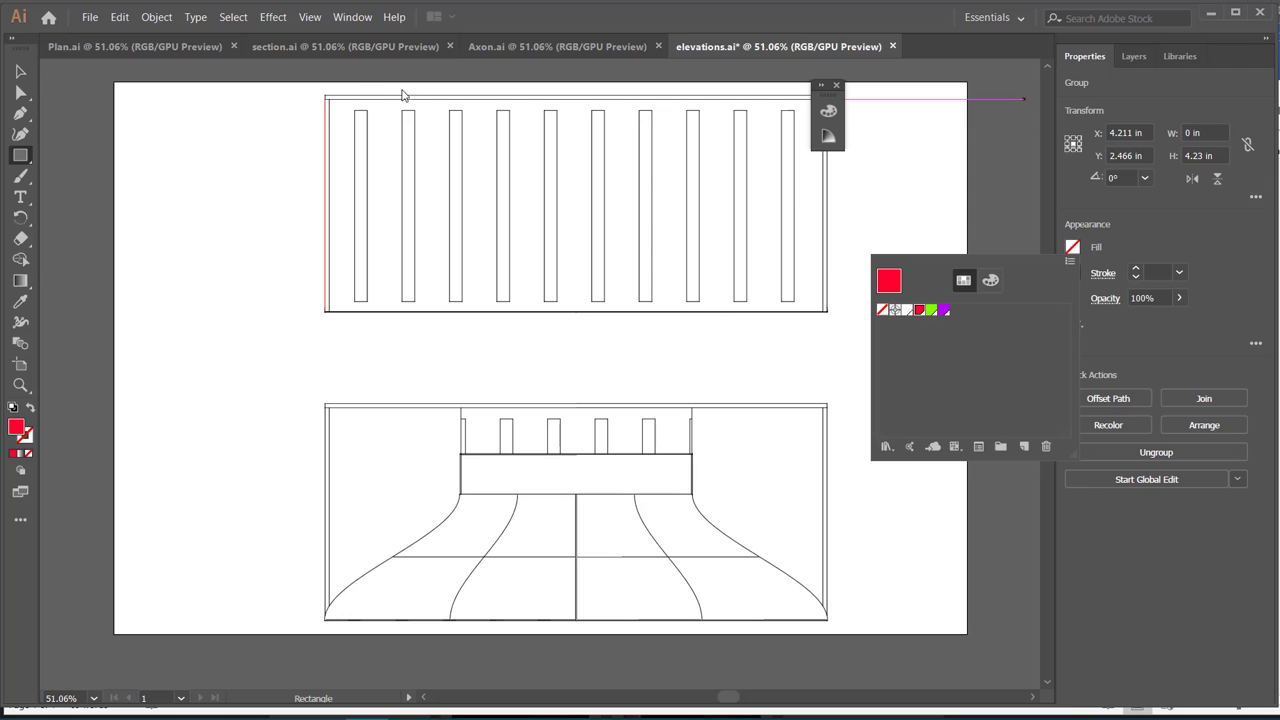
Step: Try covering the upper elevation with a red rectangle on its linework layer, and undo it
click(311, 100)
drag(324, 95, 829, 310)
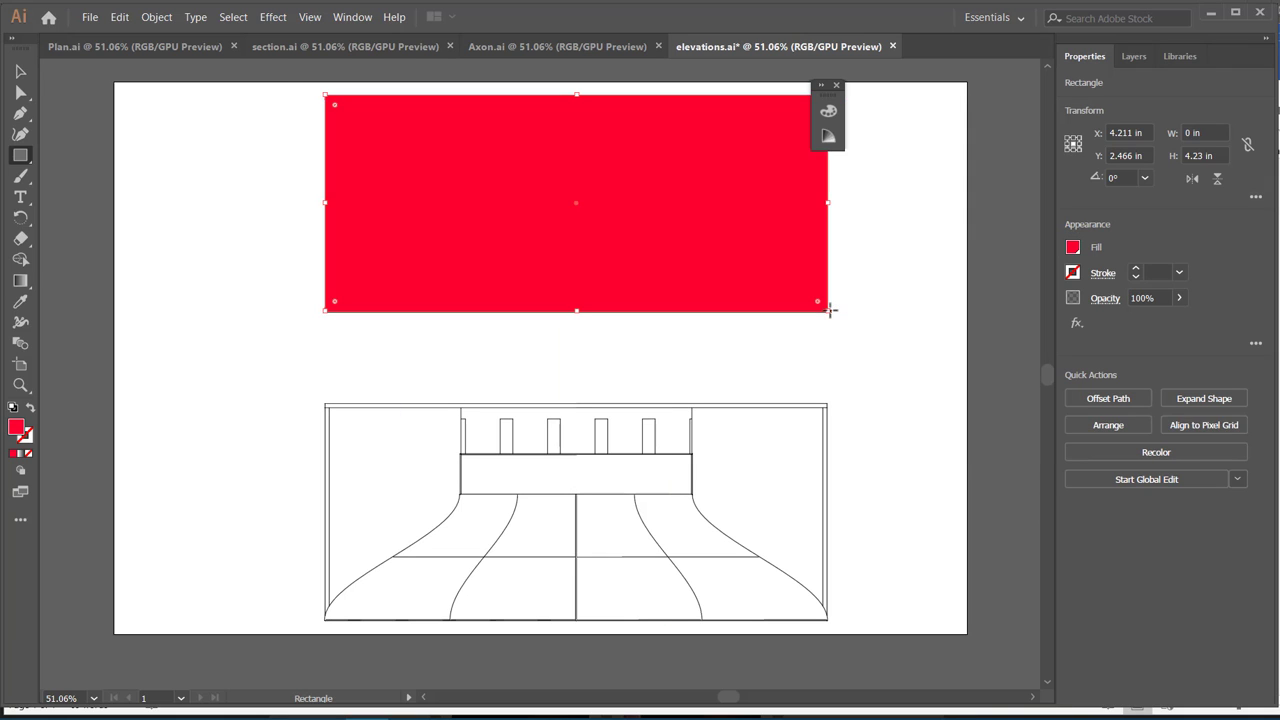
click(1139, 56)
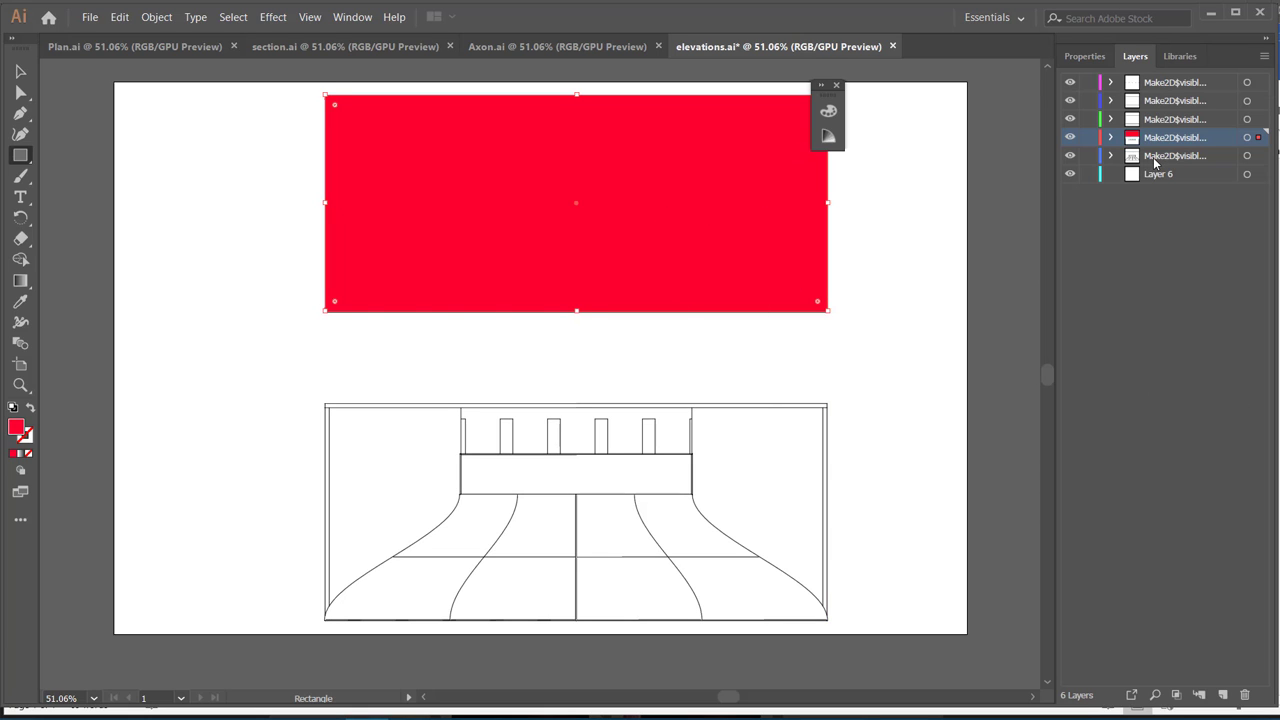
key(ctrl+shift+bracketleft)
Step: Make Layer 6 active and draw a red rectangle over the full upper elevation
double_click(1188, 173)
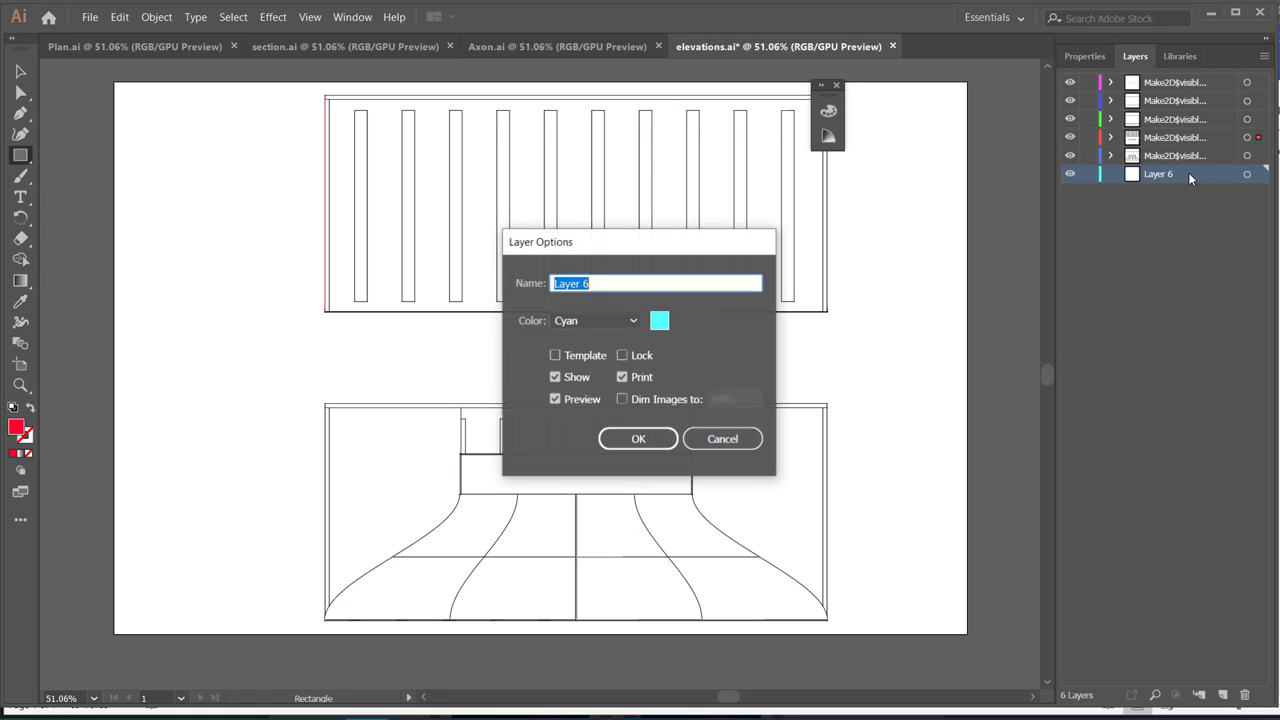
click(721, 439)
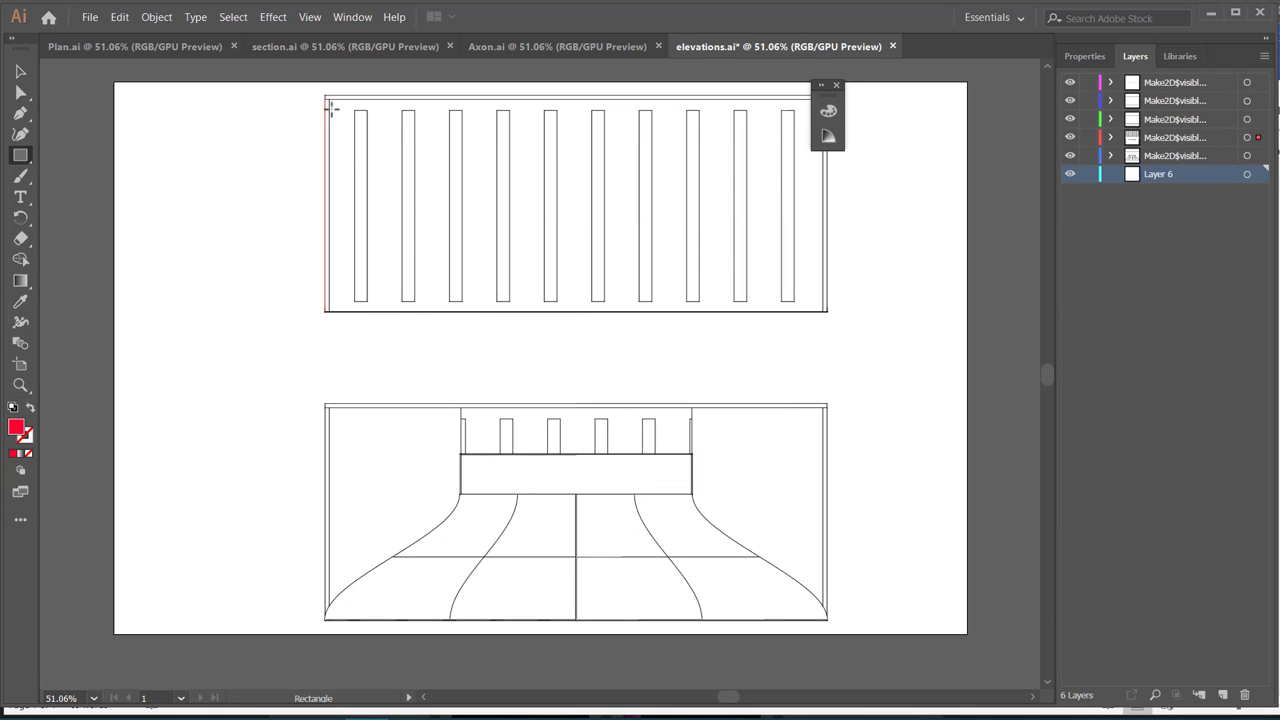
drag(328, 97, 826, 310)
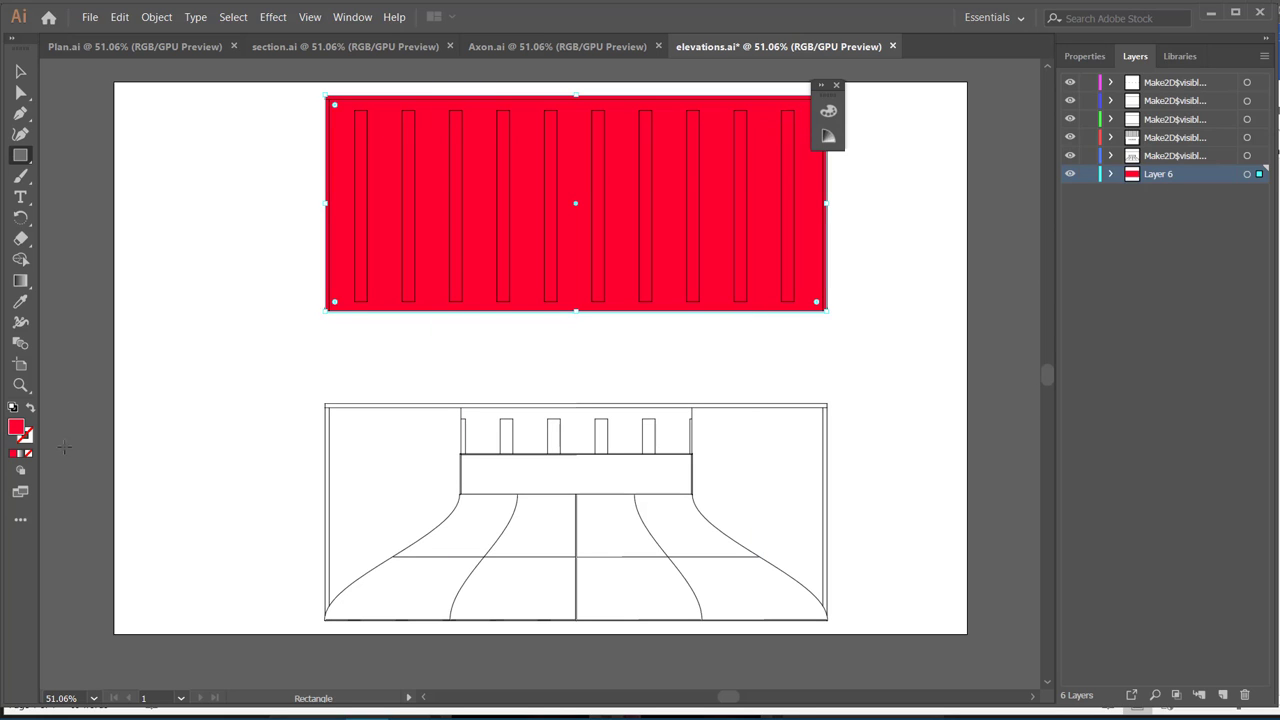
Step: Reset the rectangle to the default fill and stroke, and set its stroke to none
click(13, 408)
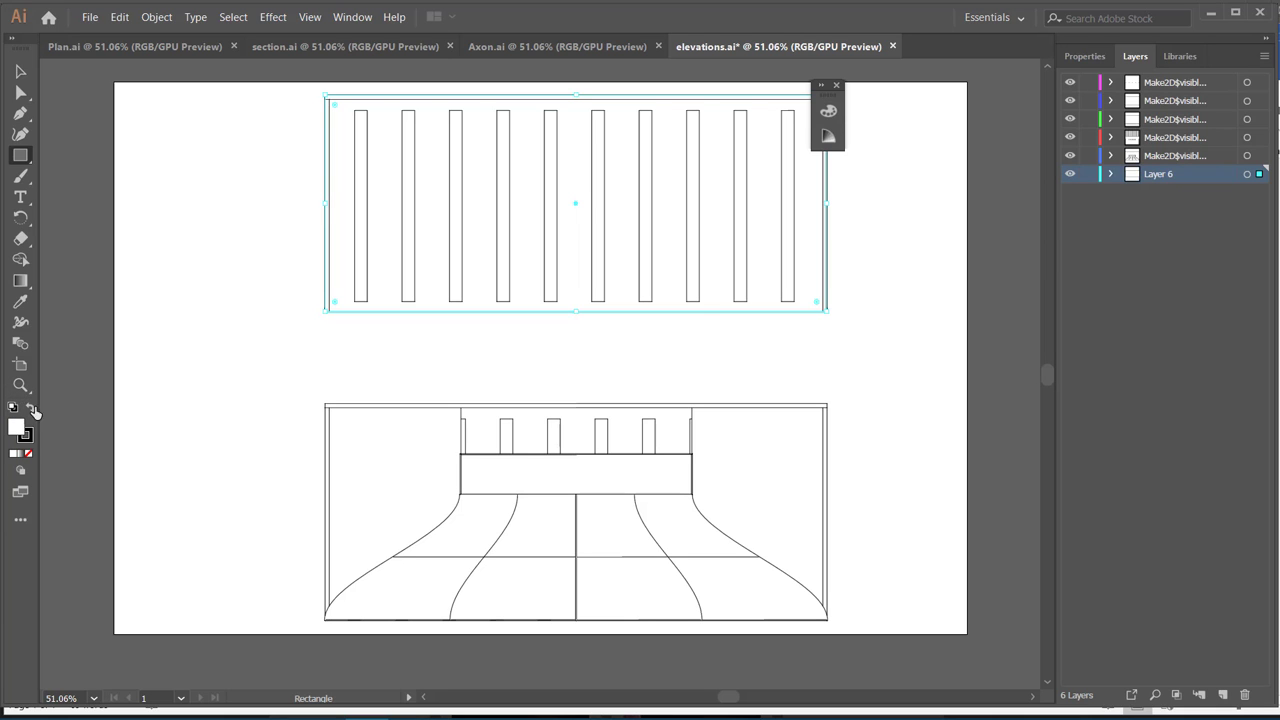
double_click(30, 438)
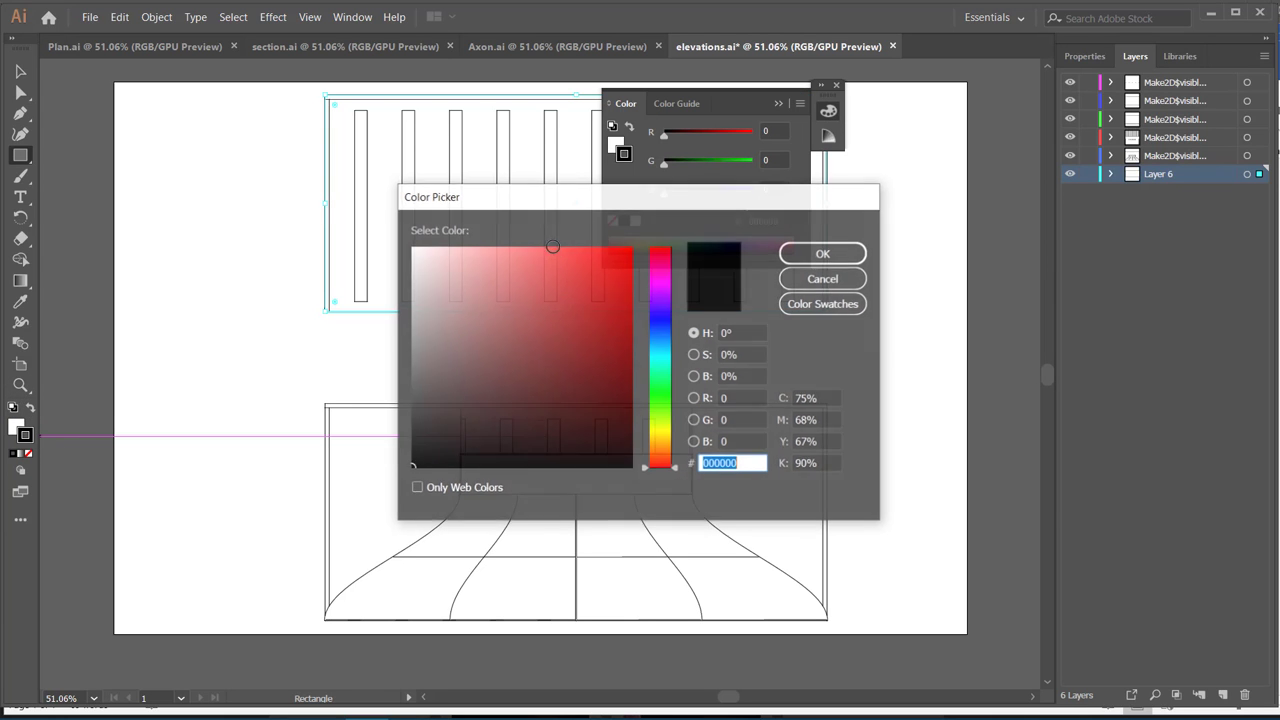
click(822, 279)
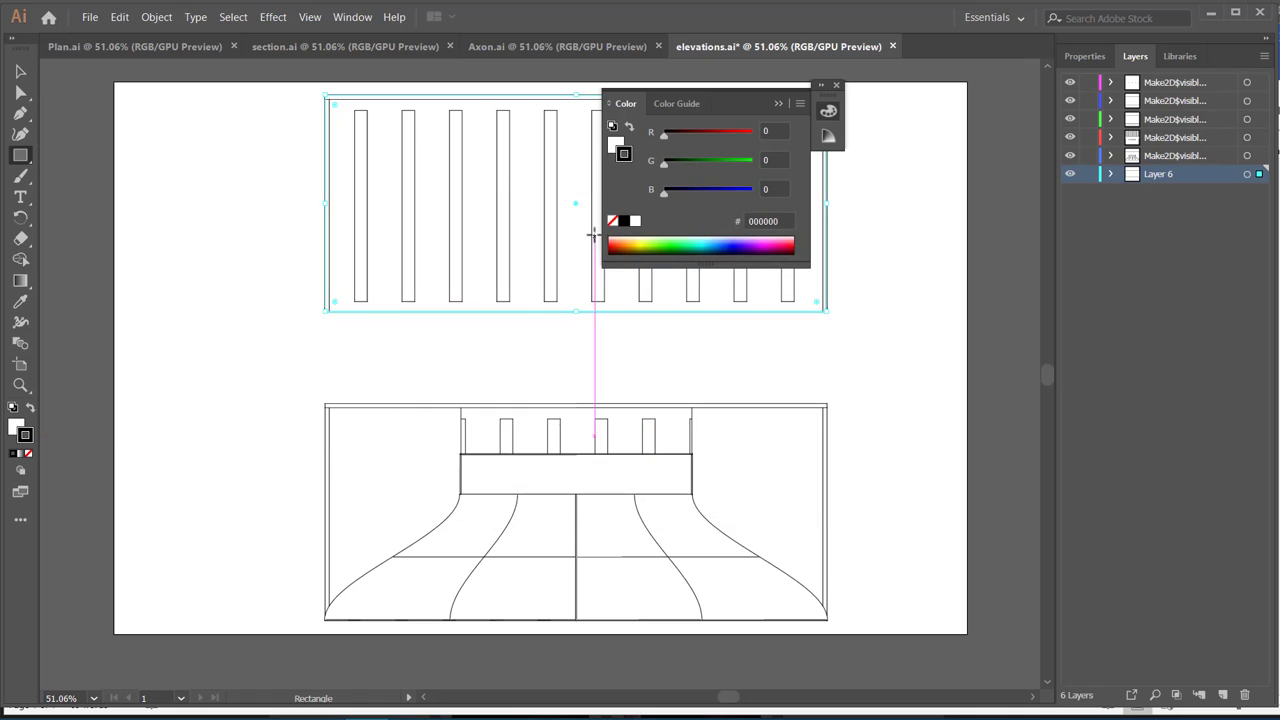
click(612, 221)
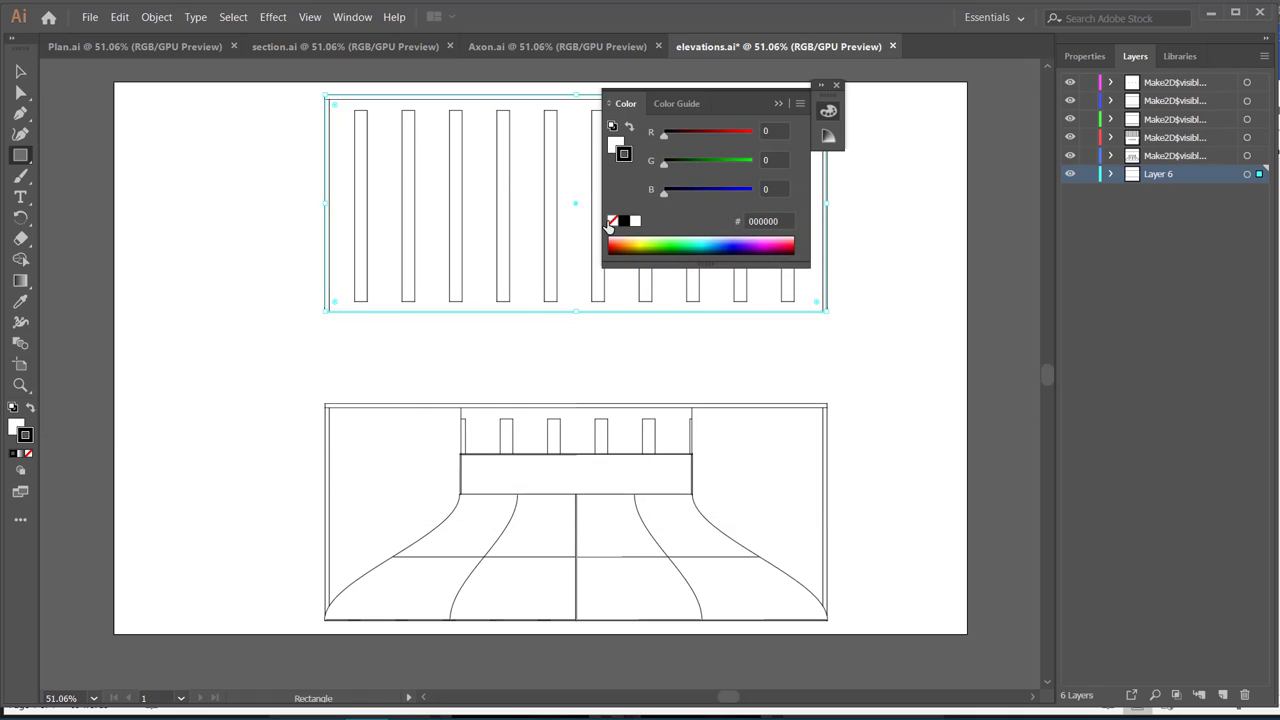
click(911, 169)
key(Escape)
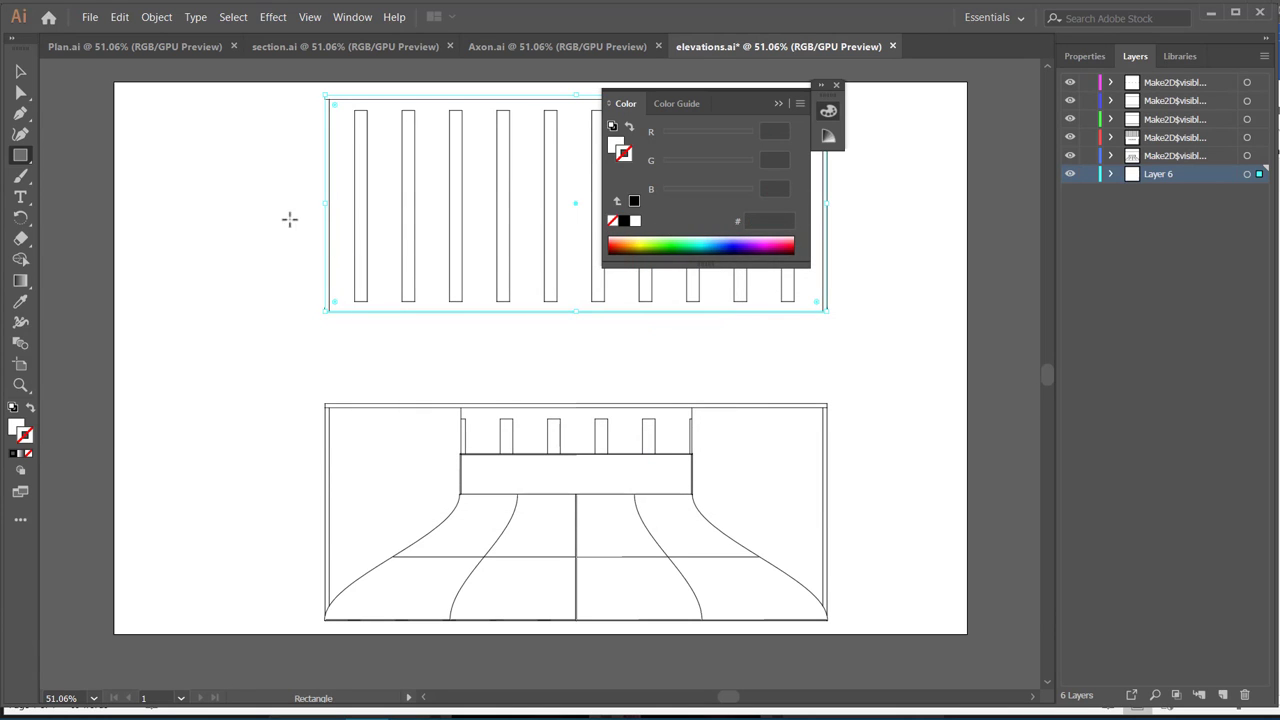
click(779, 104)
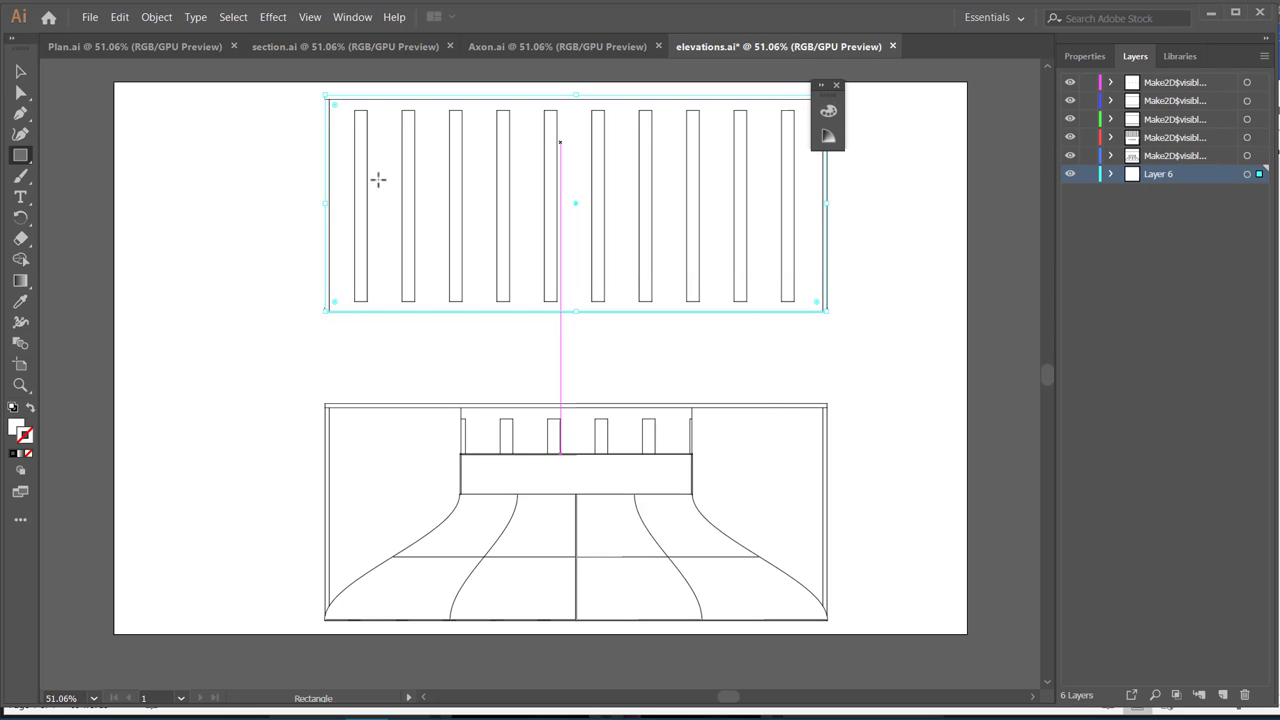
Step: Restore the red fill of the rectangle behind the upper elevation and deselect it
click(26, 75)
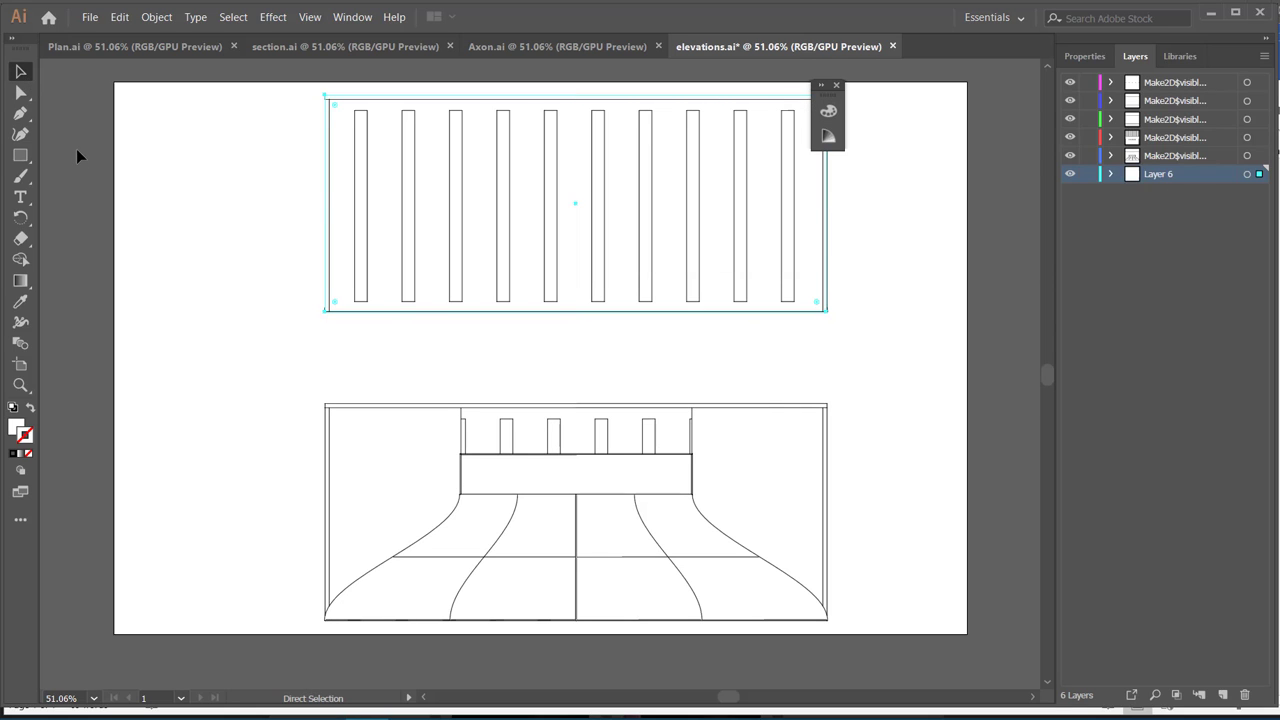
key(comma)
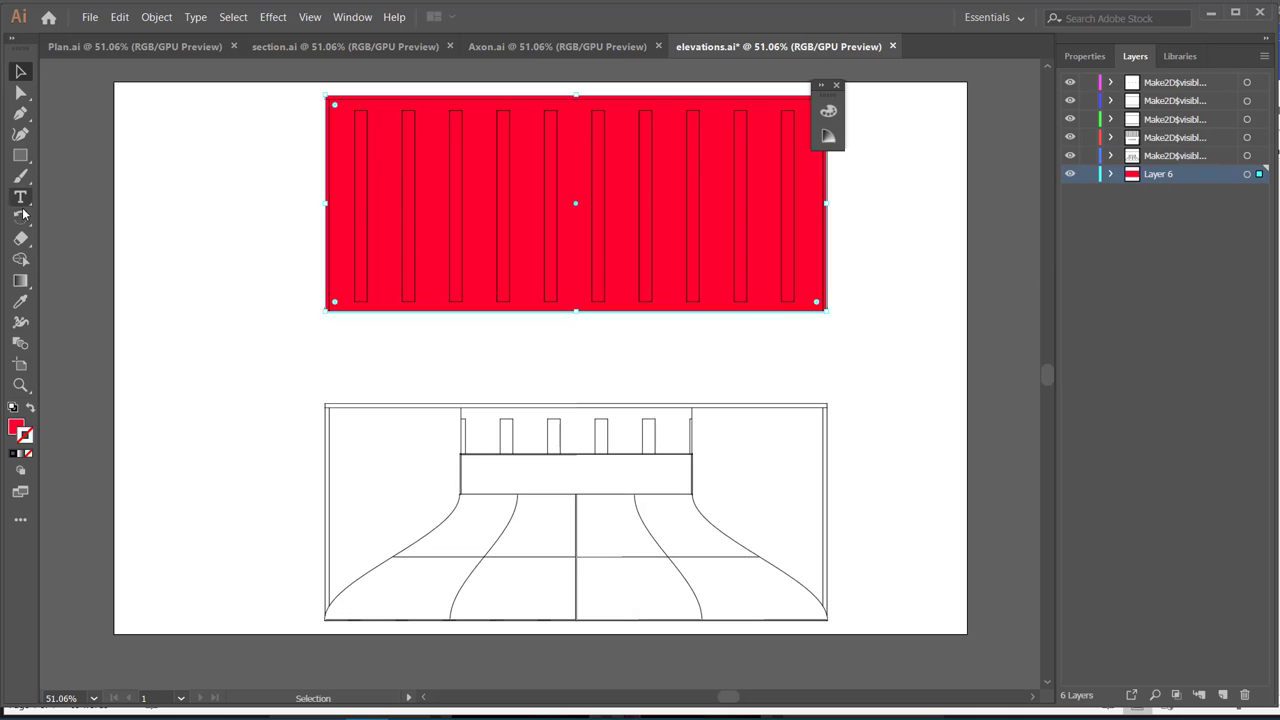
click(221, 179)
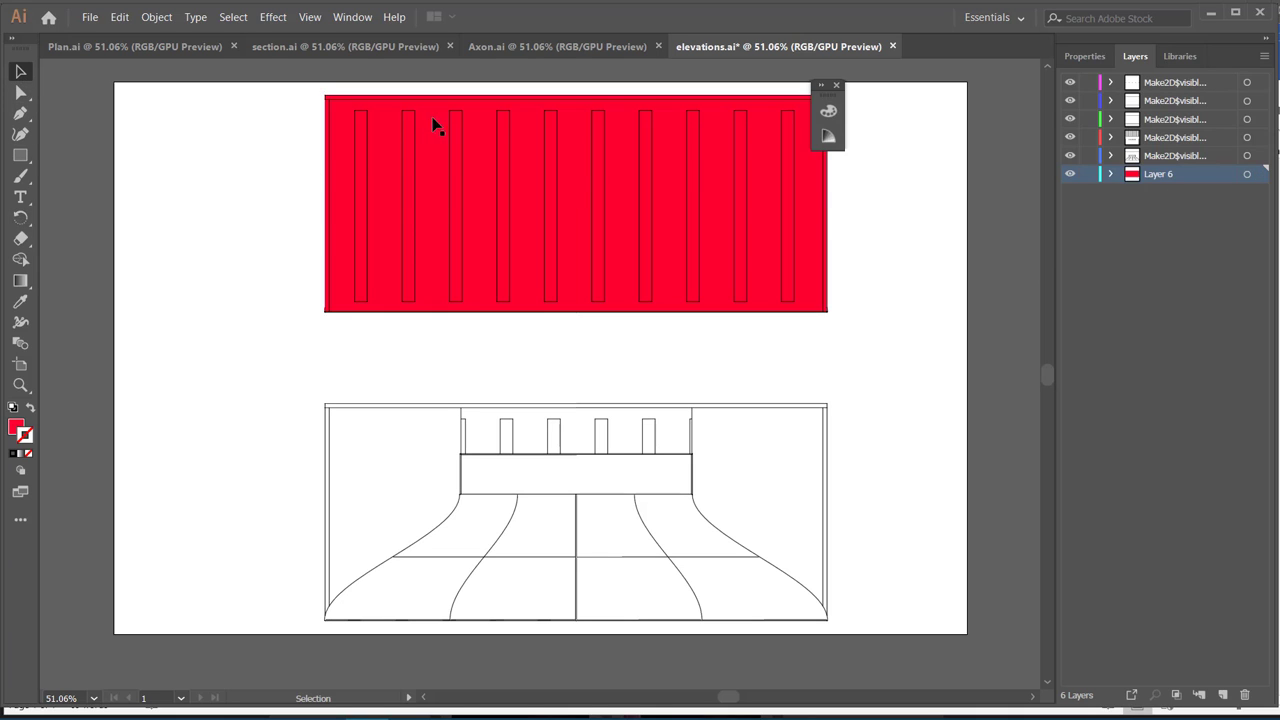
Step: Set the fill to white and draw a borderless rectangle over the first narrow vertical slot of the upper elevation
click(12, 428)
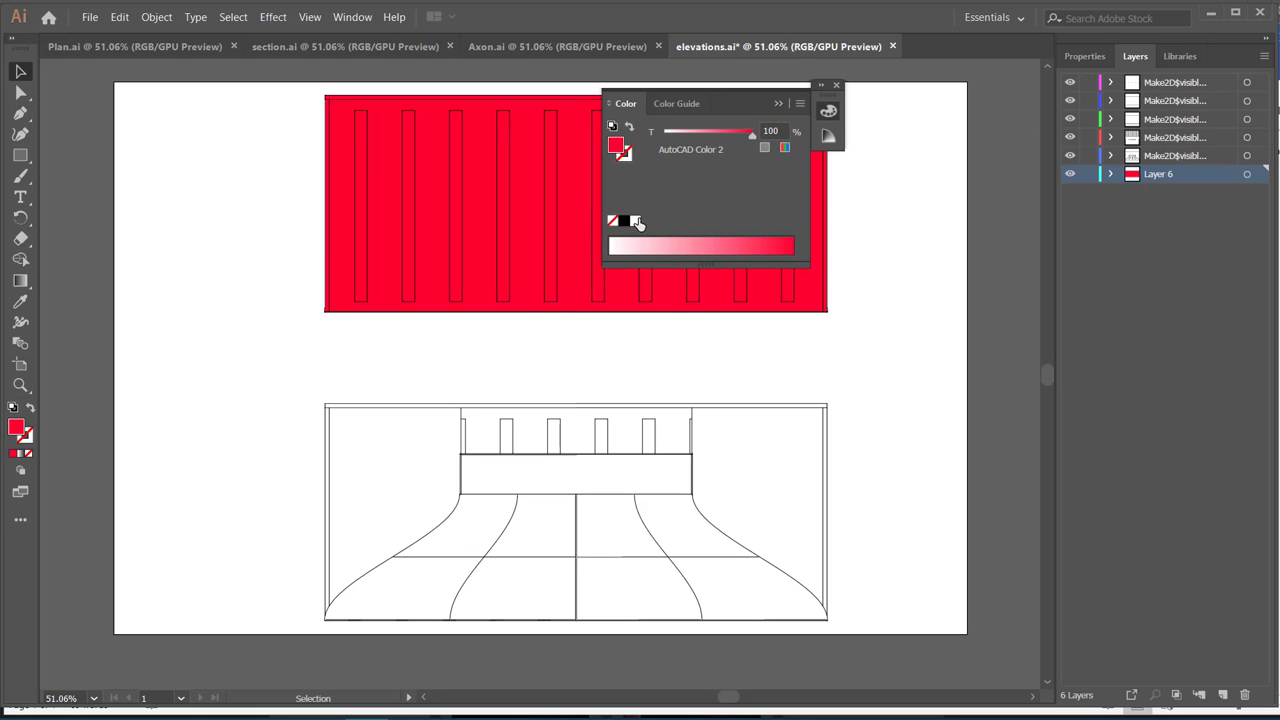
click(634, 221)
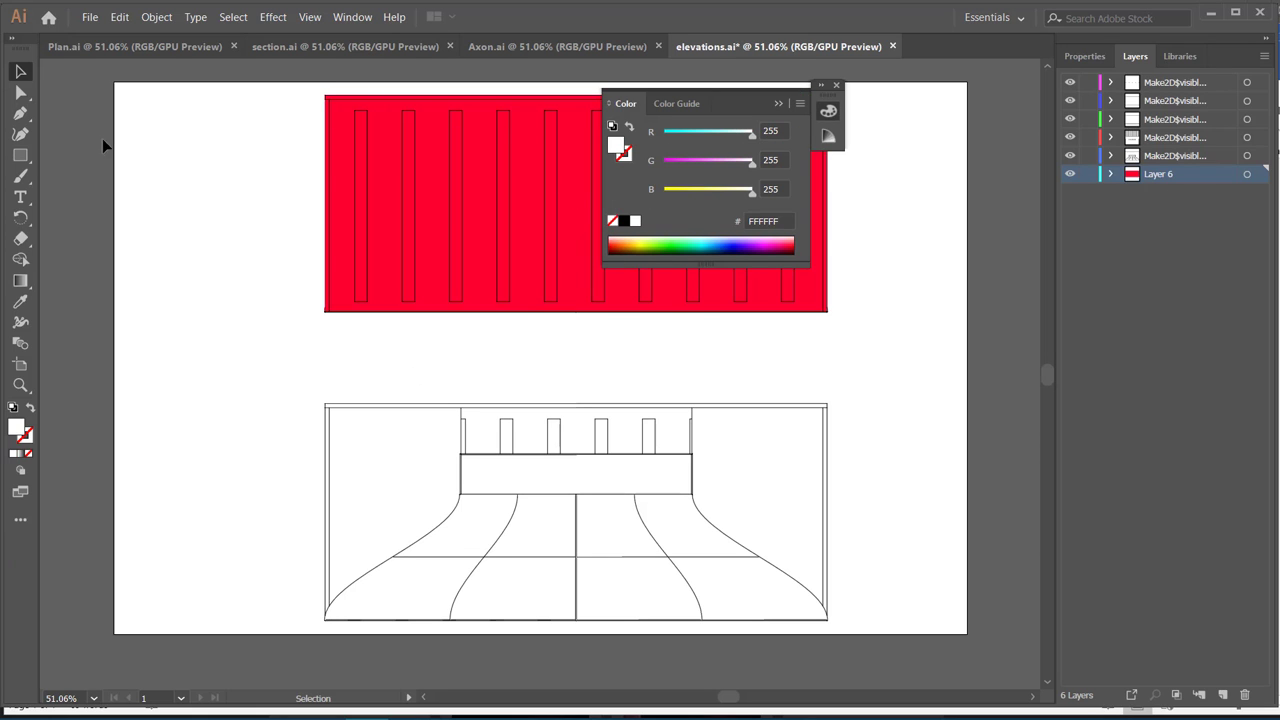
click(20, 157)
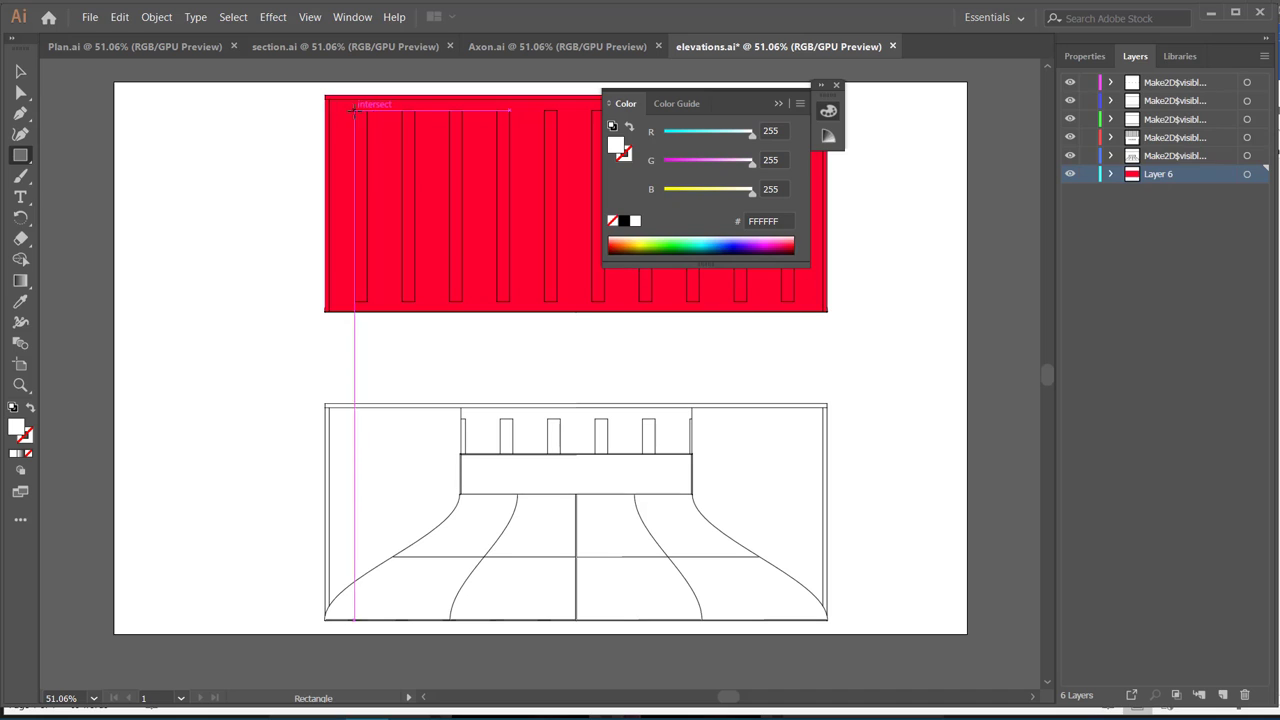
drag(358, 110, 365, 301)
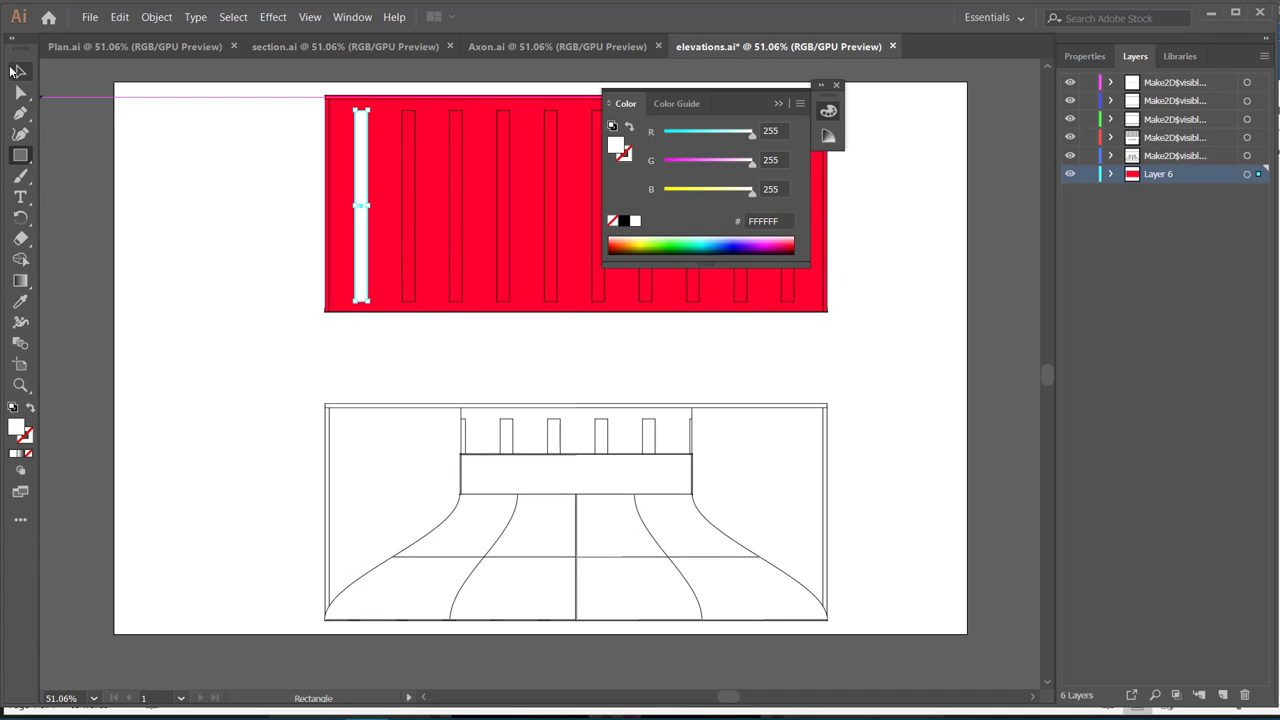
key(v)
click(171, 145)
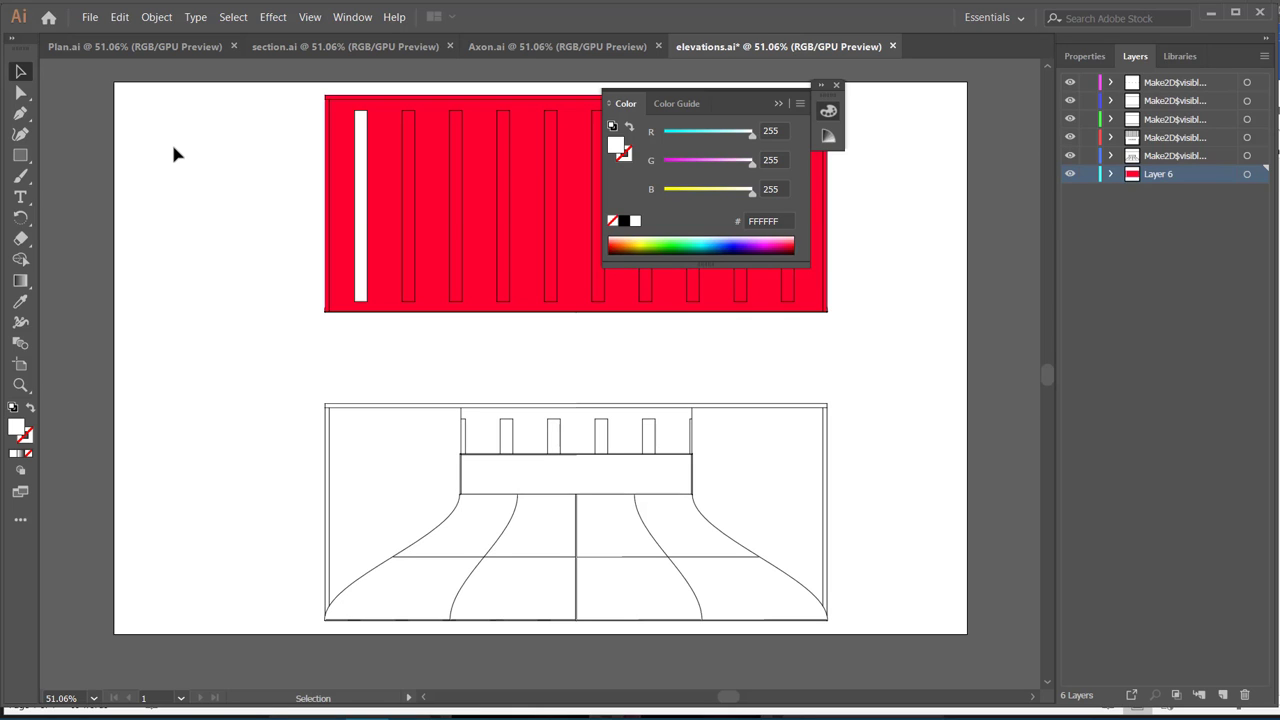
Step: Select the side curves and straight edges outlining the flared base of the lower elevation and join them into one shape
click(328, 428)
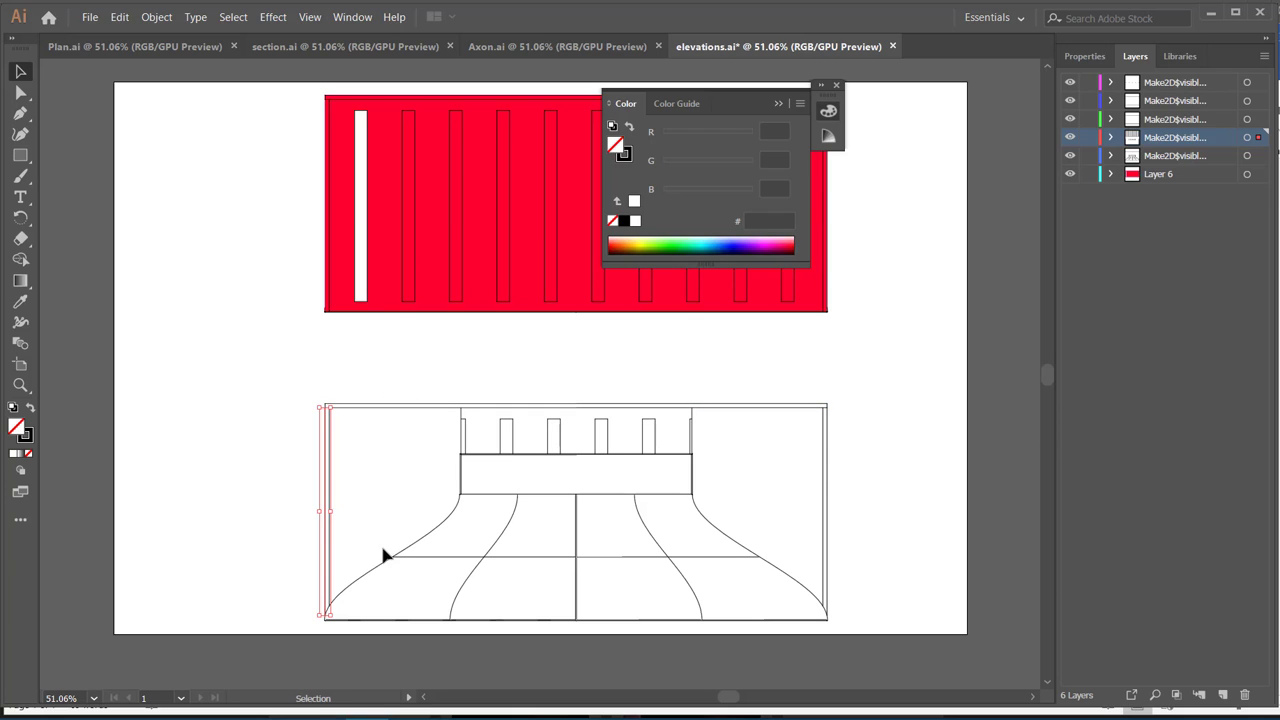
click(369, 572)
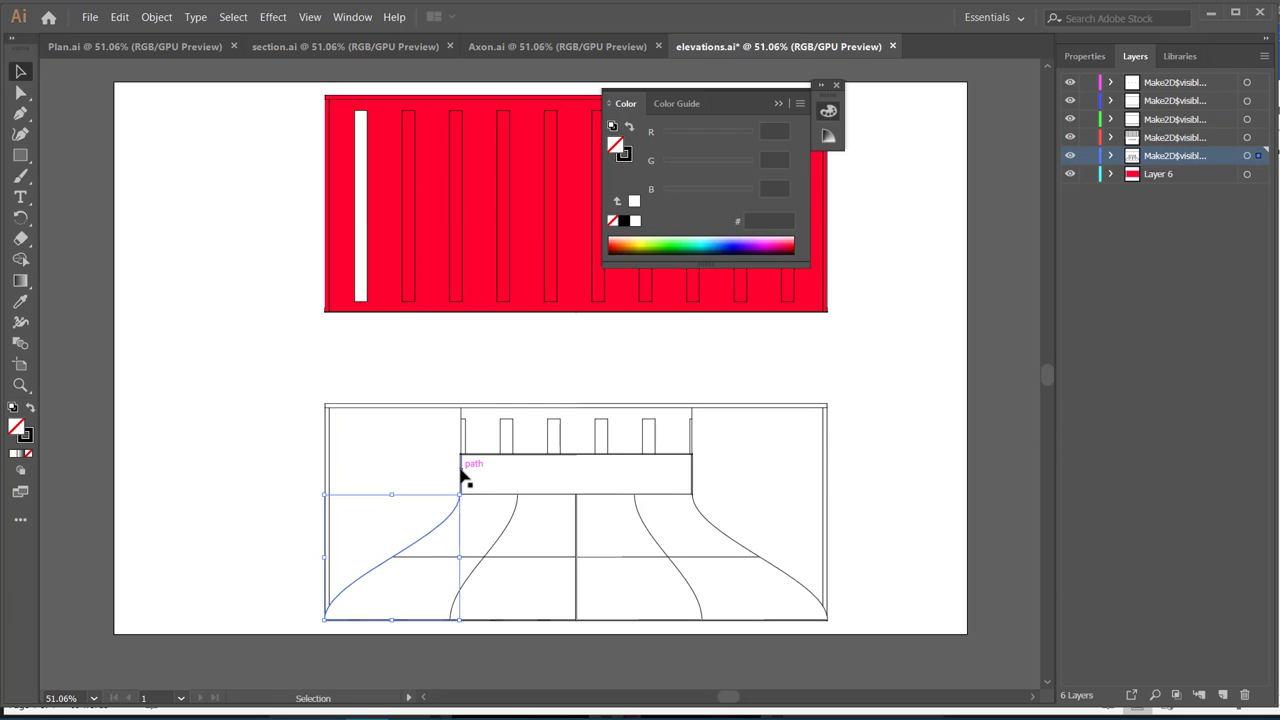
shift+click(514, 511)
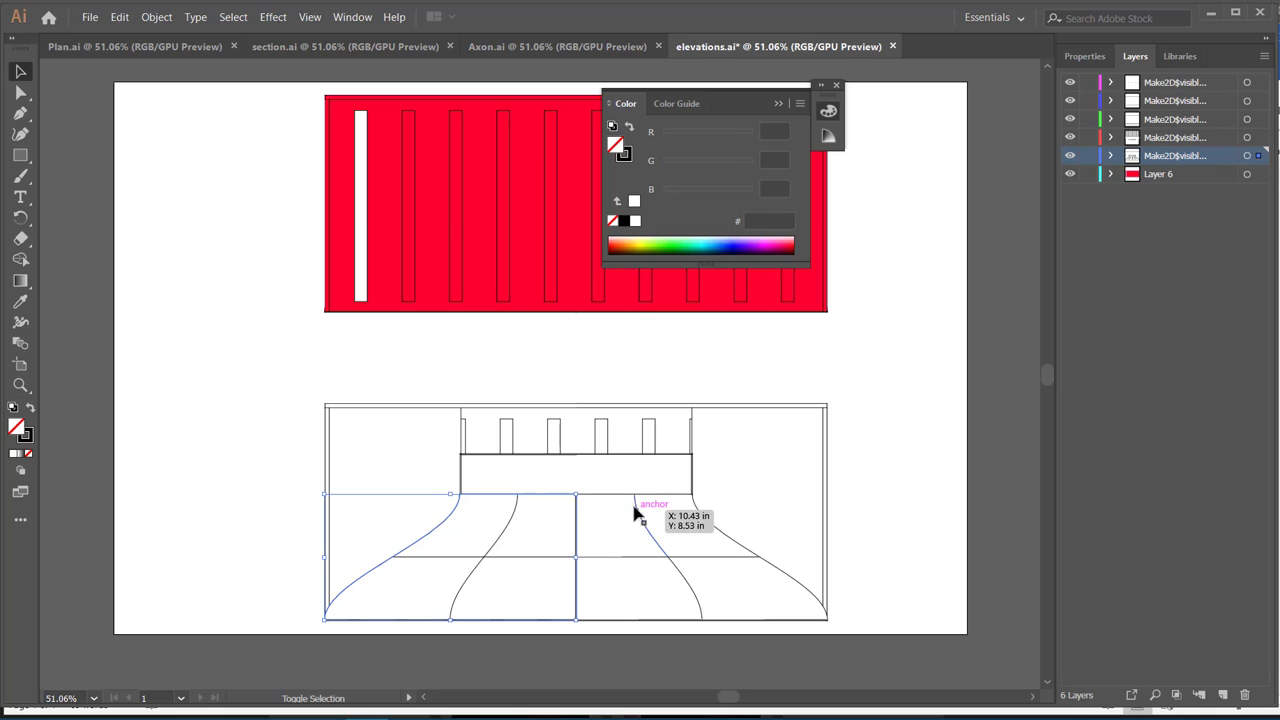
shift+click(724, 534)
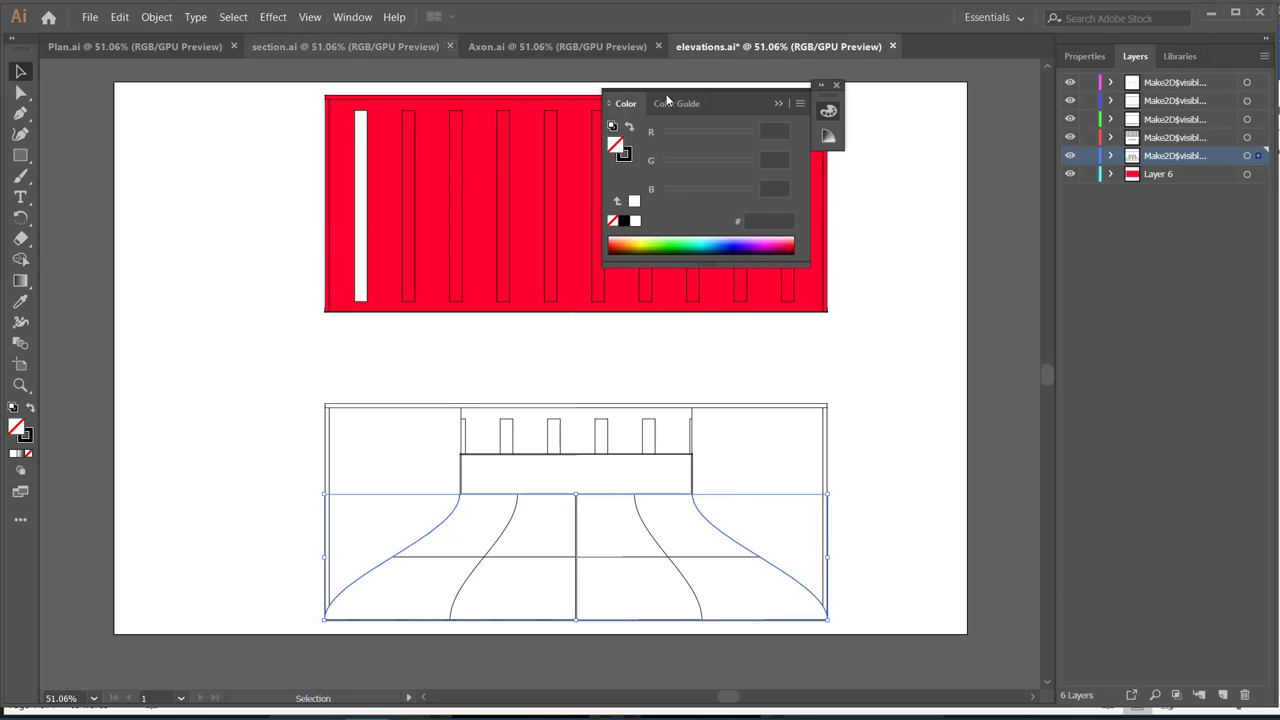
drag(714, 102, 1023, 251)
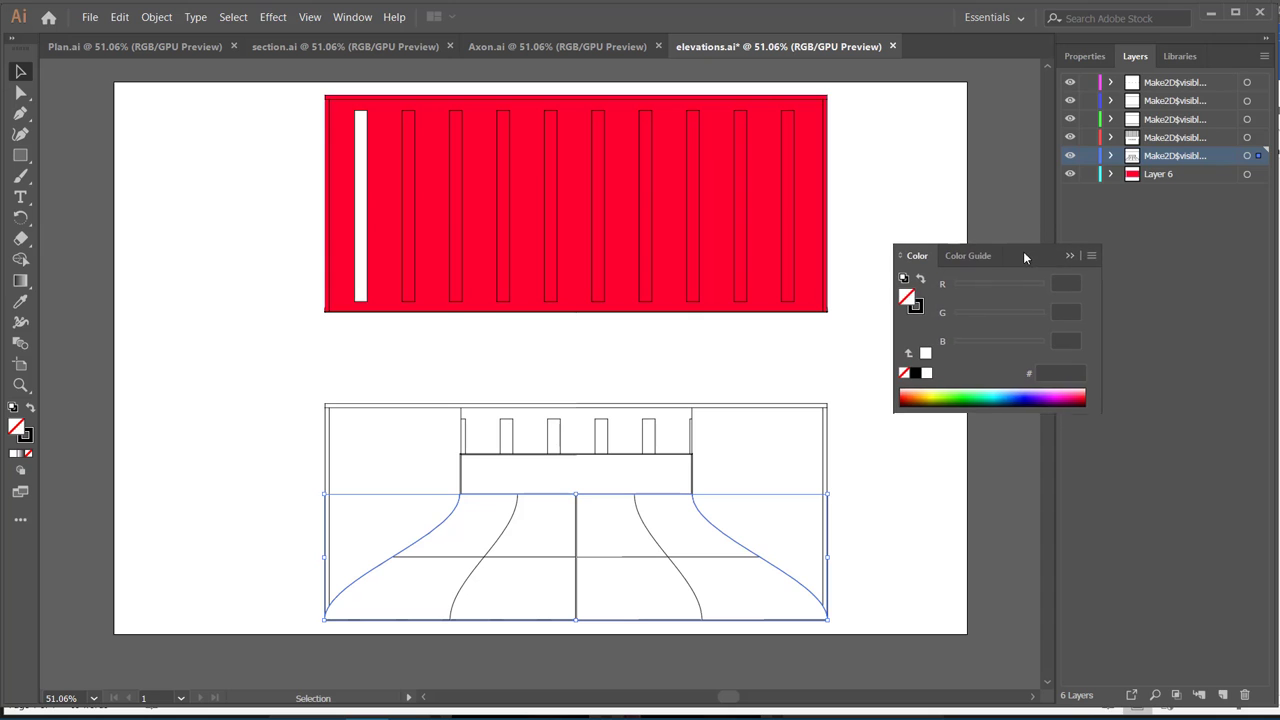
click(116, 18)
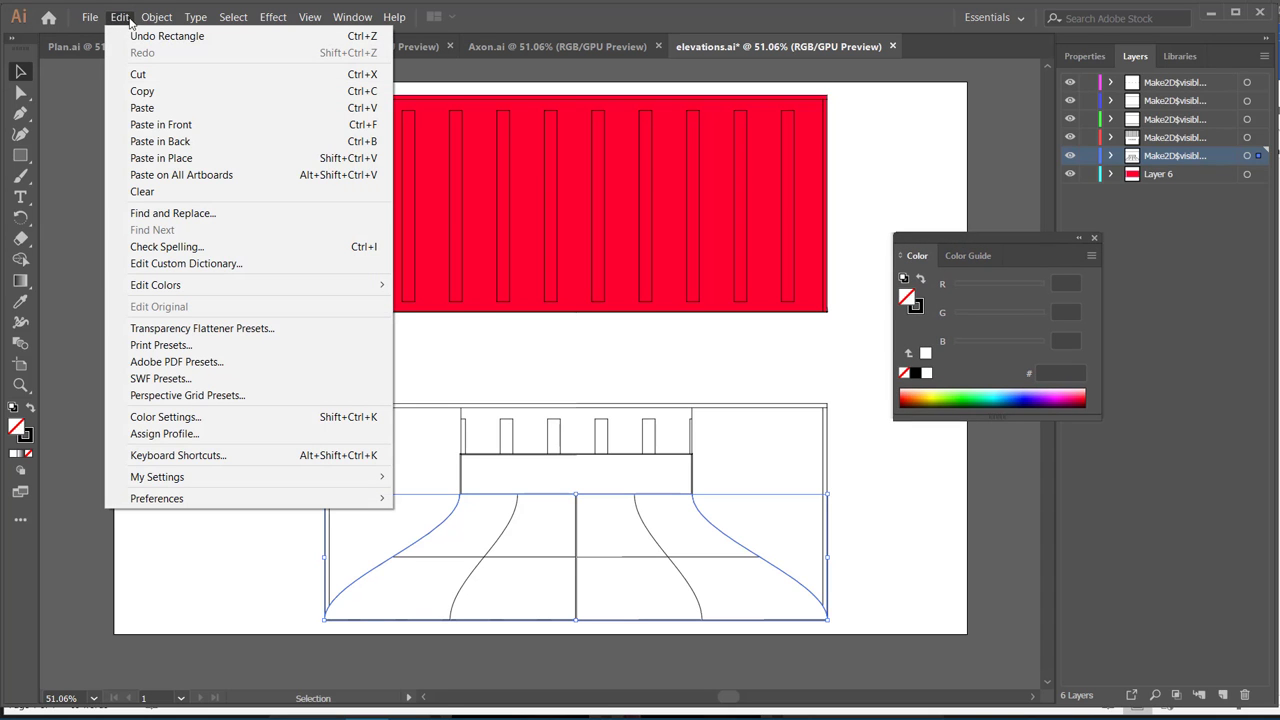
mouse_move(152, 20)
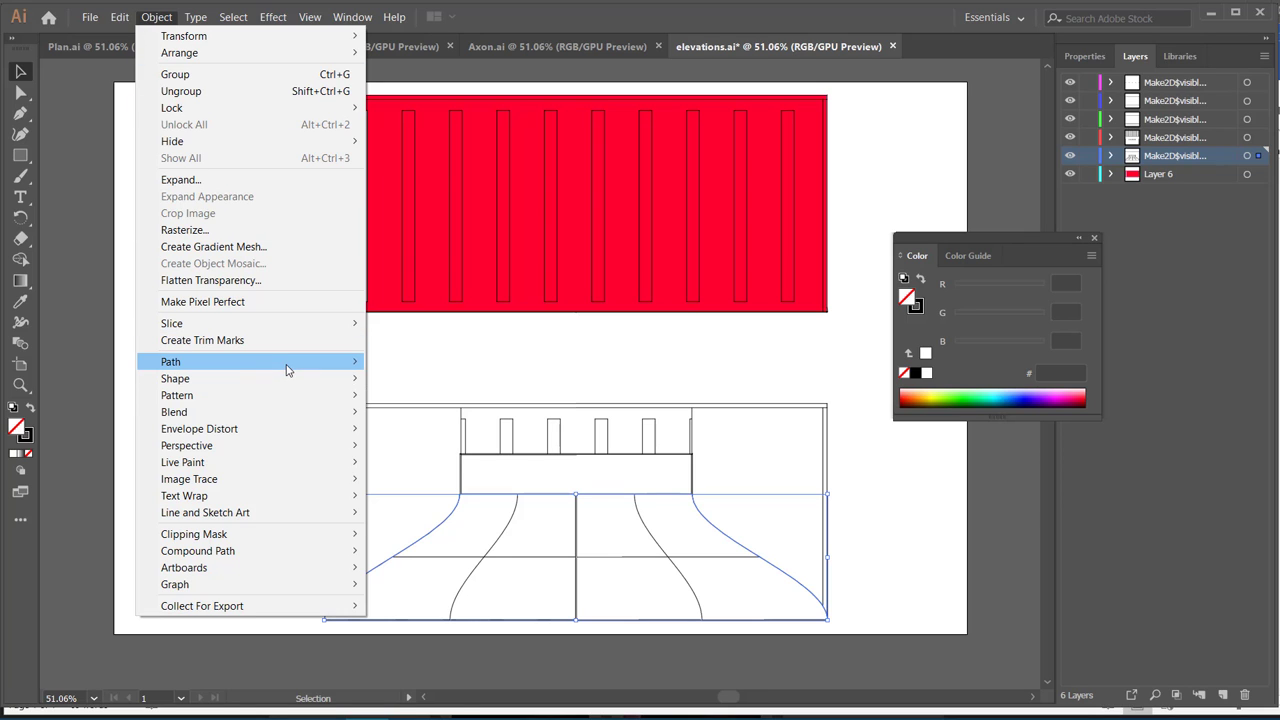
mouse_move(270, 362)
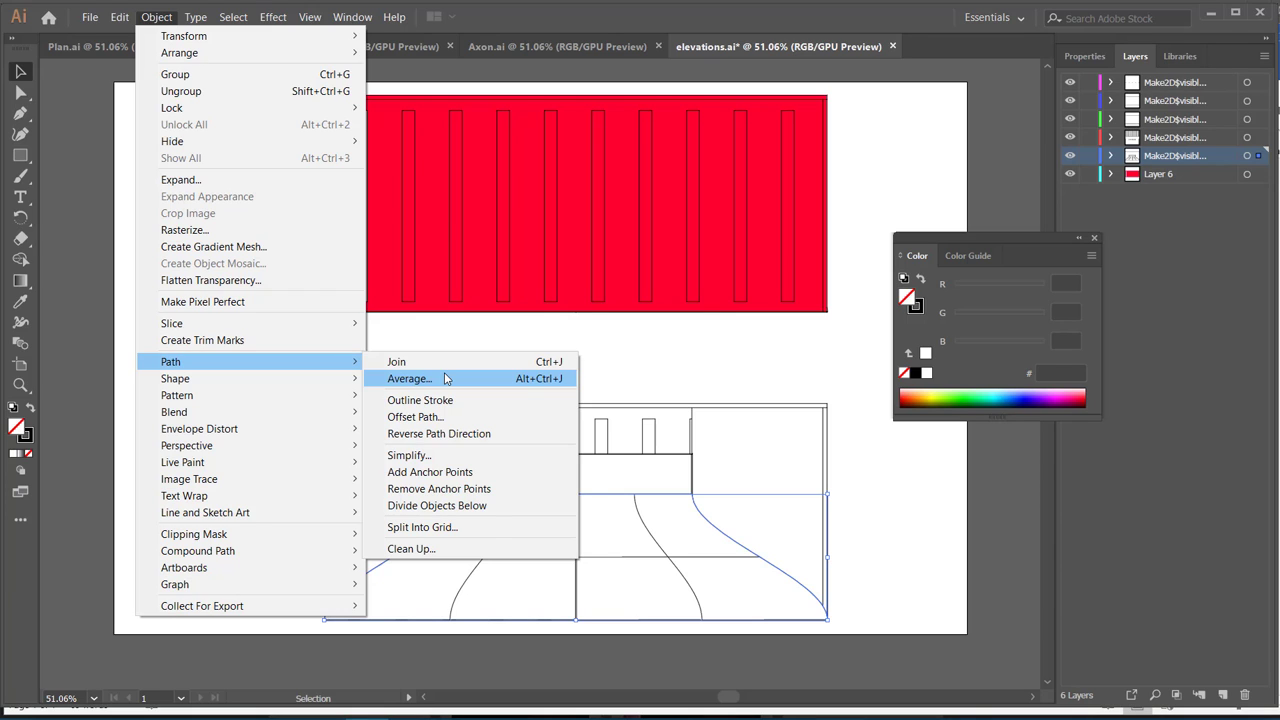
click(446, 378)
key(Escape)
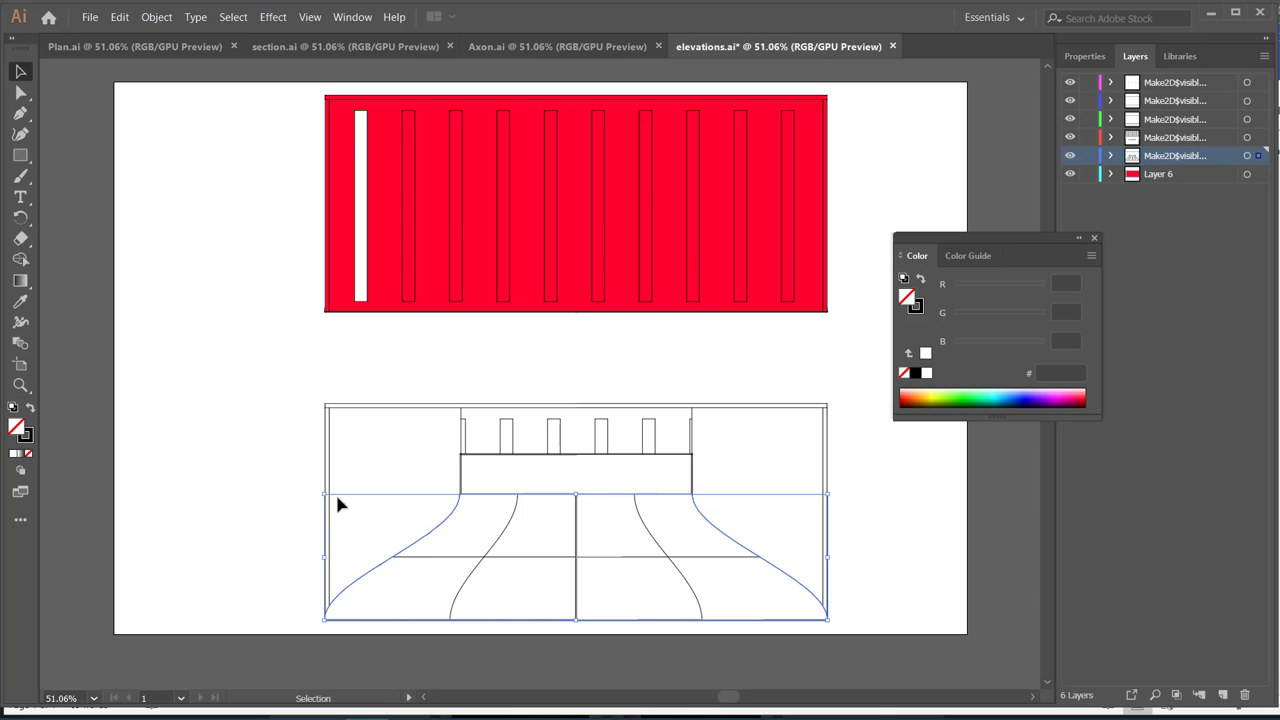
click(240, 518)
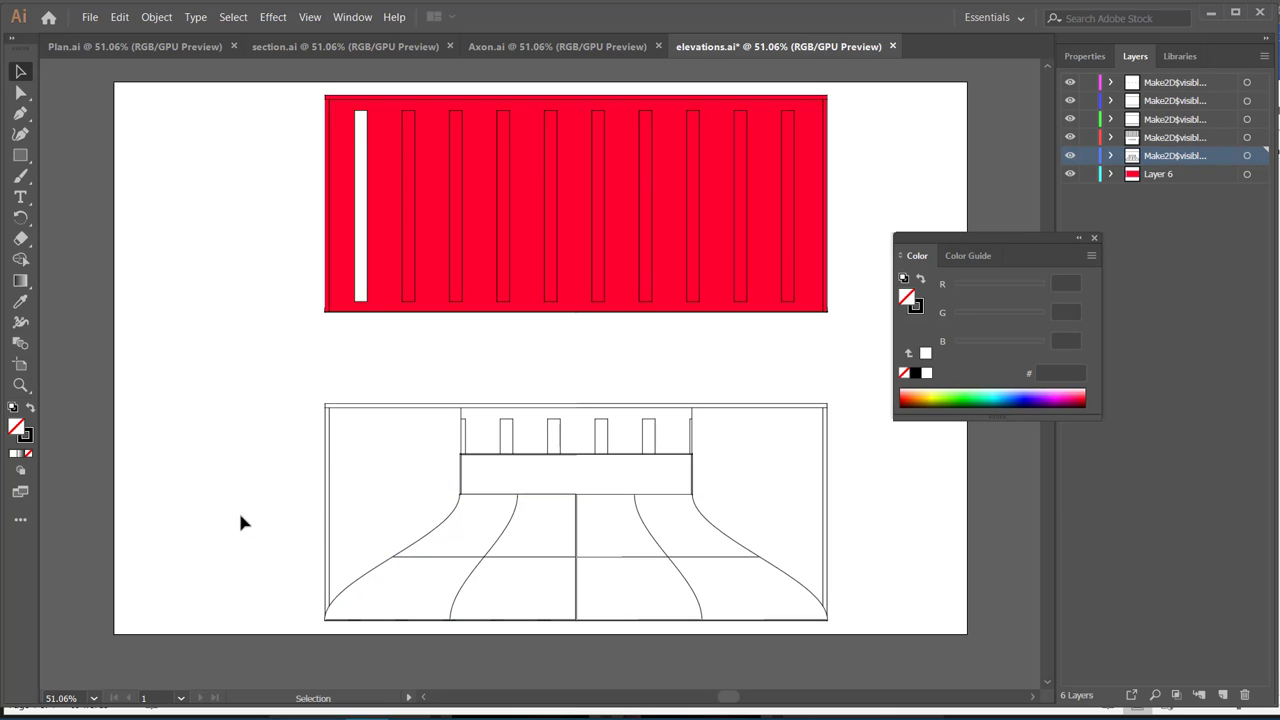
Step: Fill the joined base outline of the lower elevation with green 007F64 and send it to the back, behind the grid lines
click(384, 567)
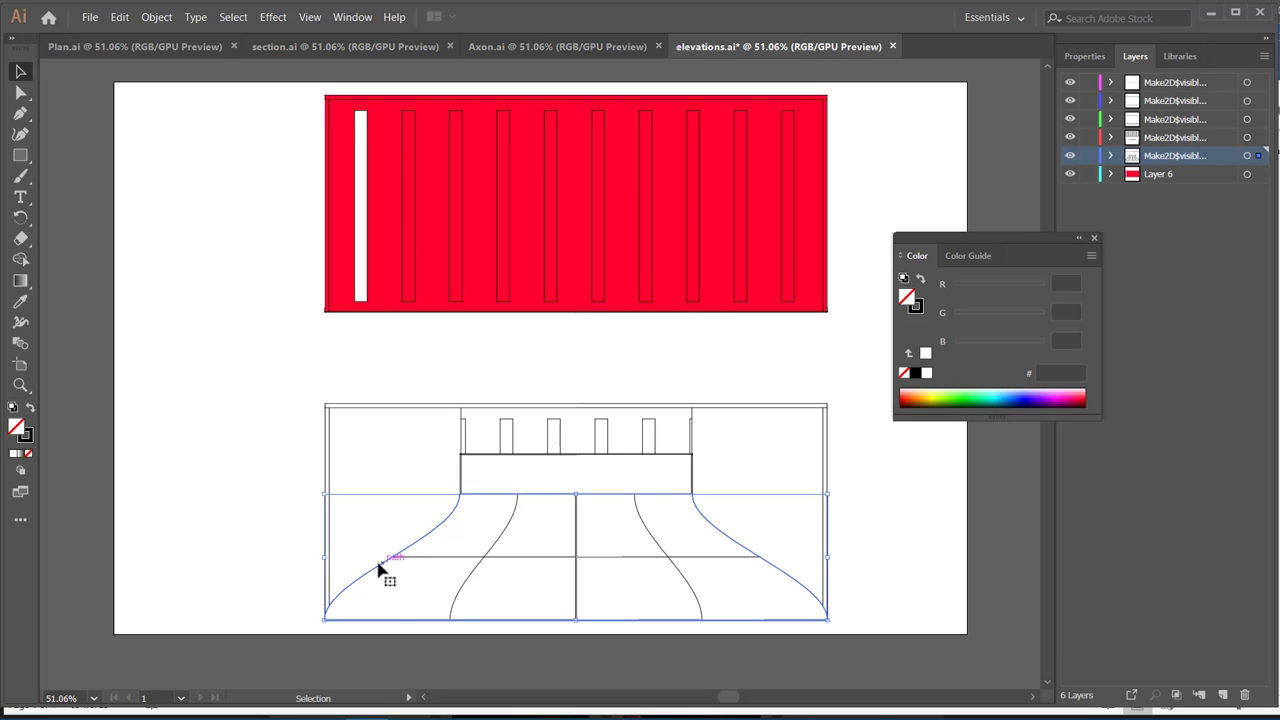
click(992, 398)
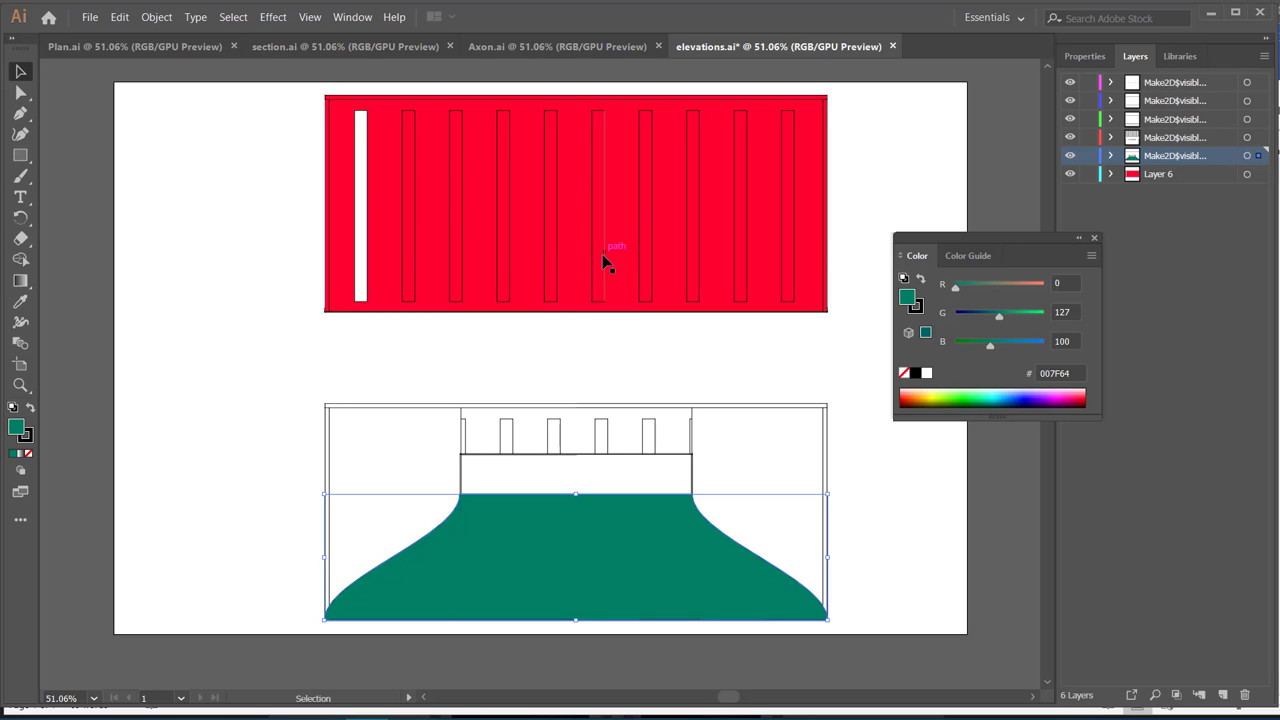
right_click(504, 527)
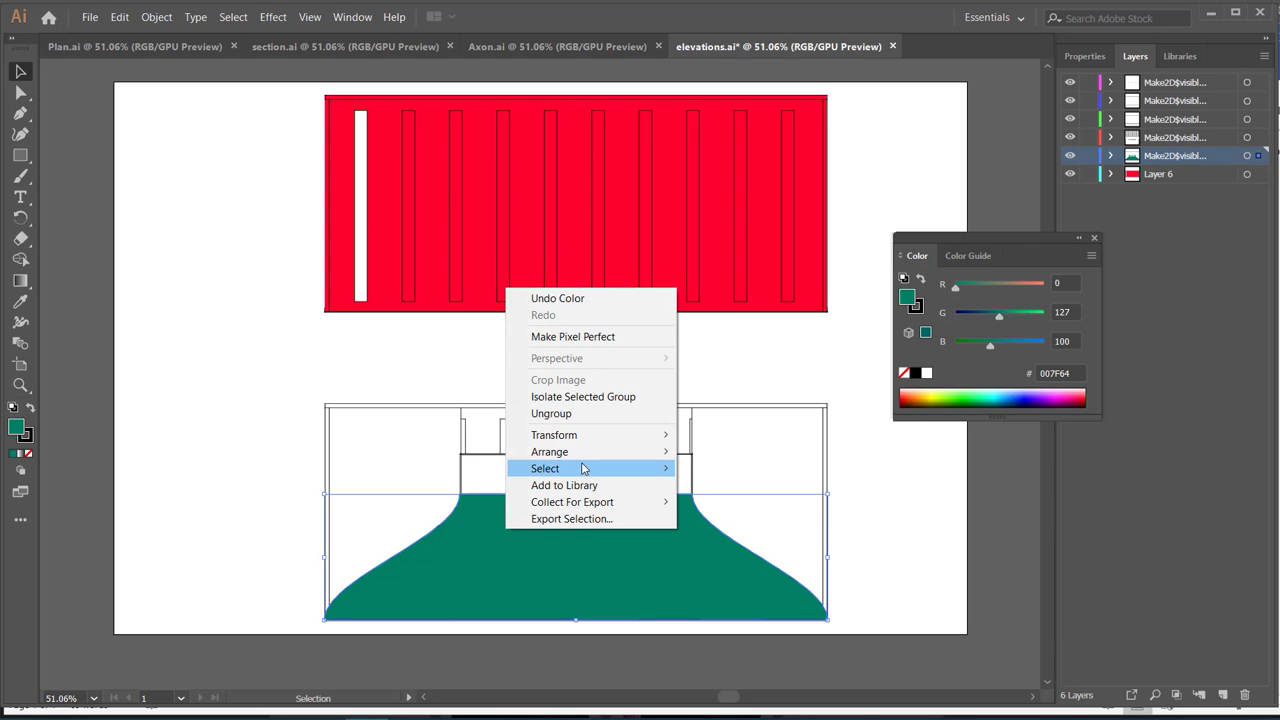
mouse_move(586, 469)
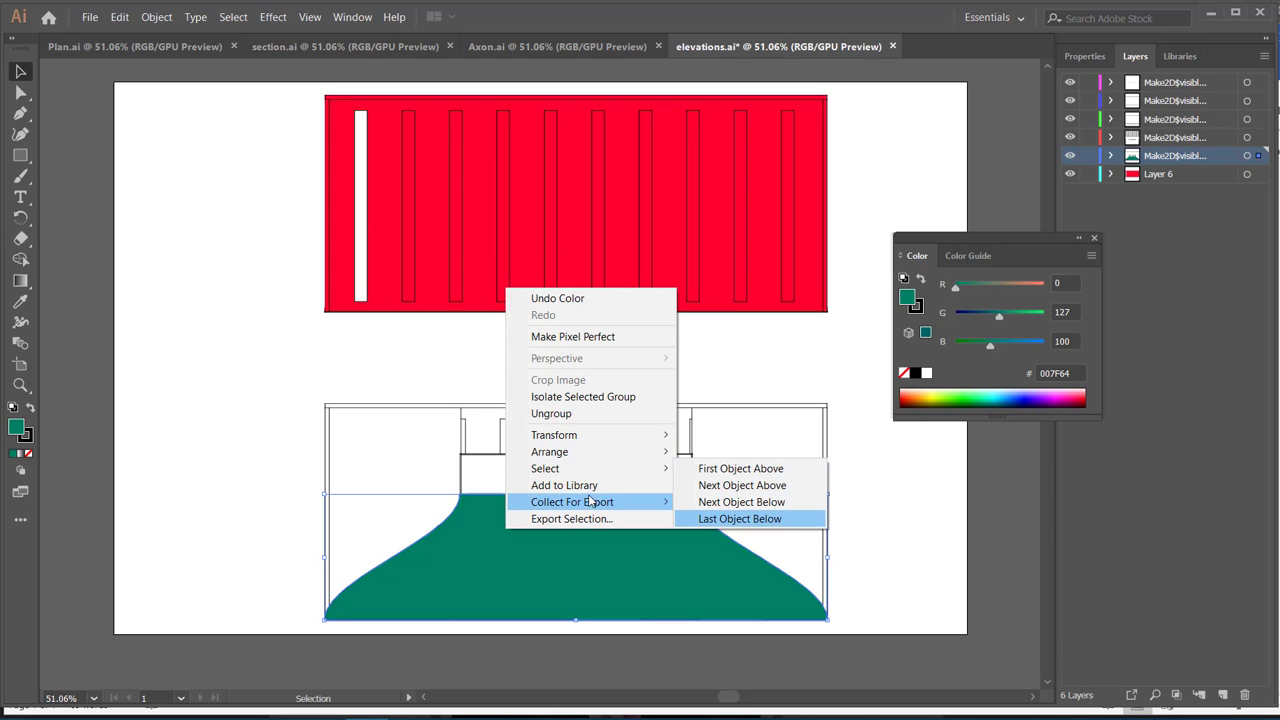
mouse_move(622, 455)
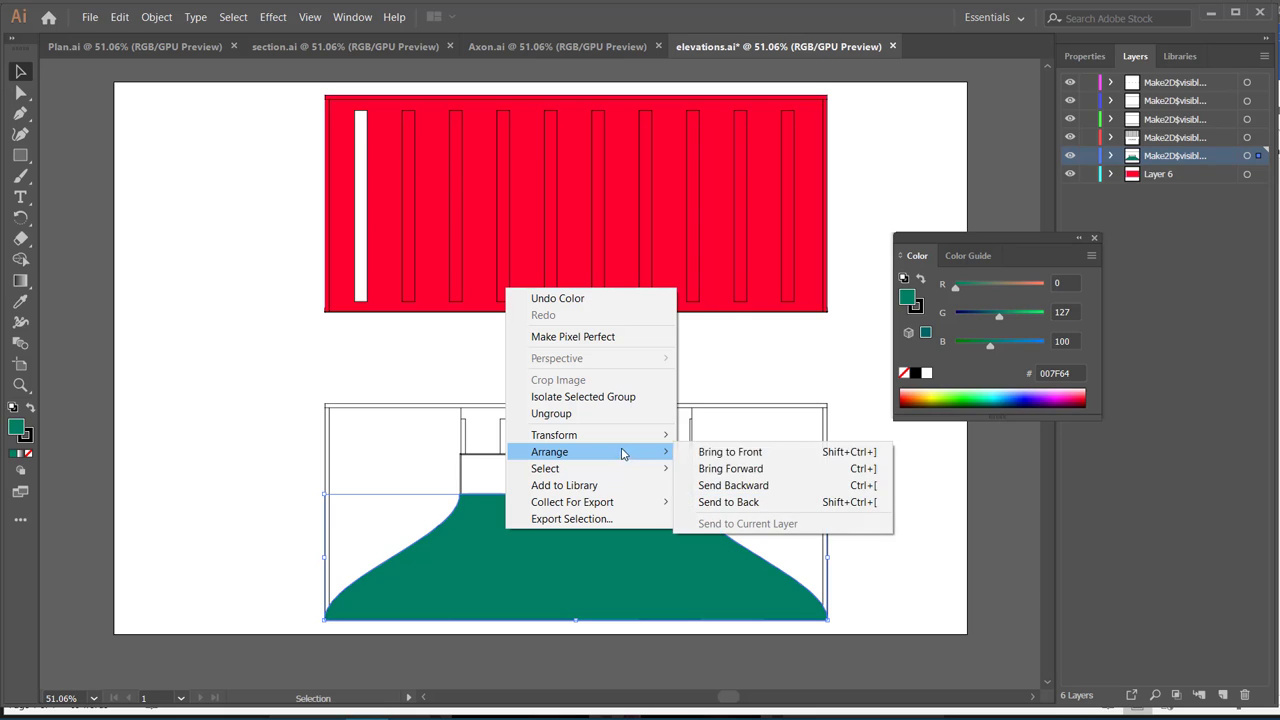
click(729, 502)
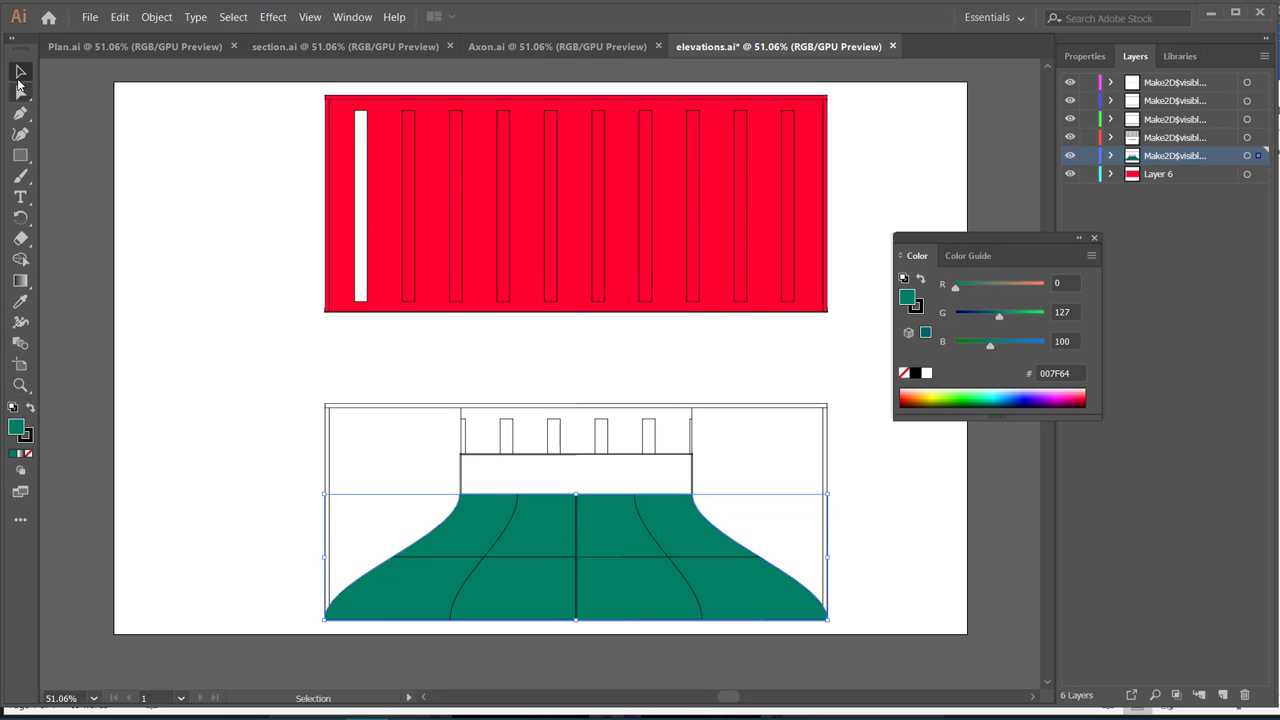
click(149, 217)
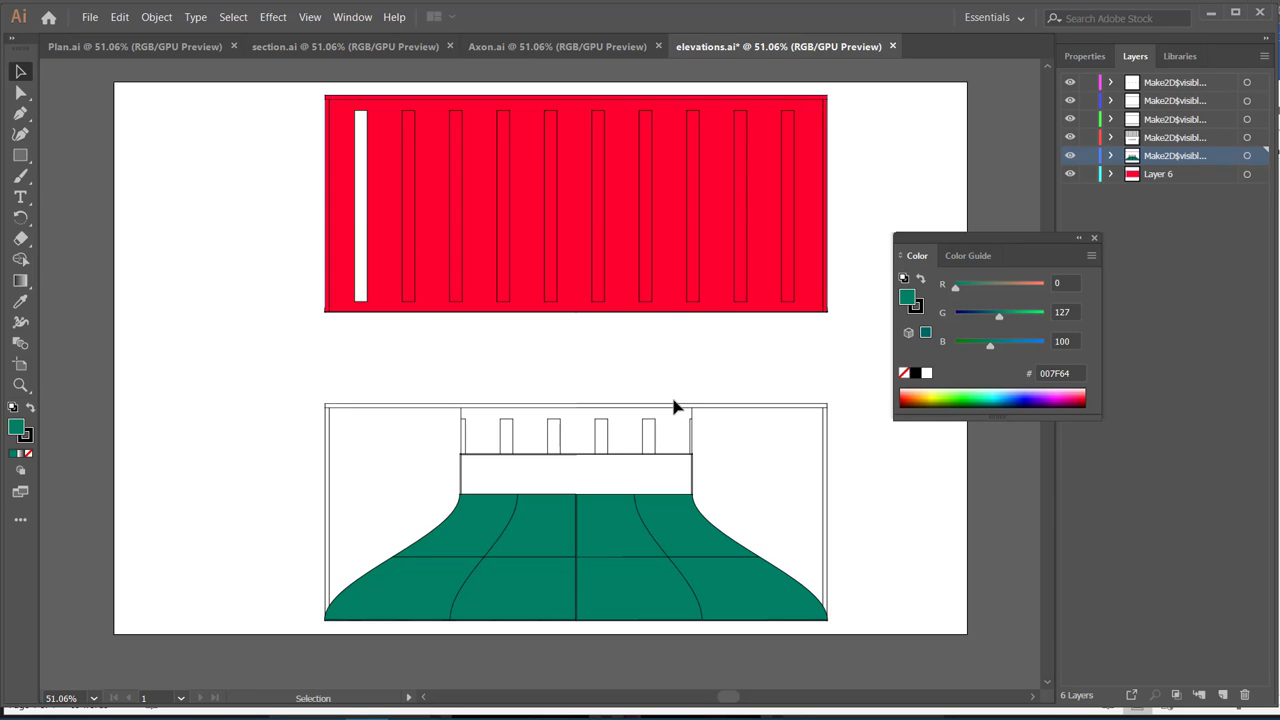
Step: Try drawing with the Line Segment tool in the blank area beside the upper elevation, and undo the lines
click(20, 160)
click(21, 164)
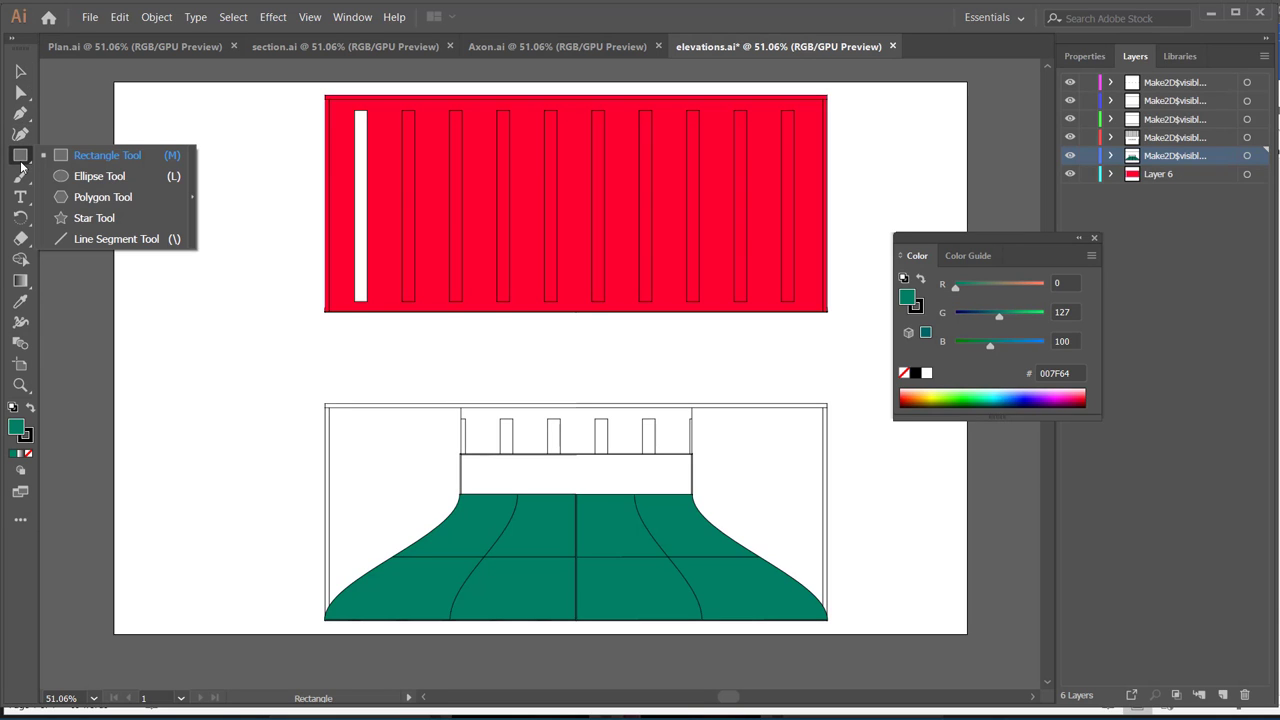
click(116, 239)
drag(129, 259, 127, 266)
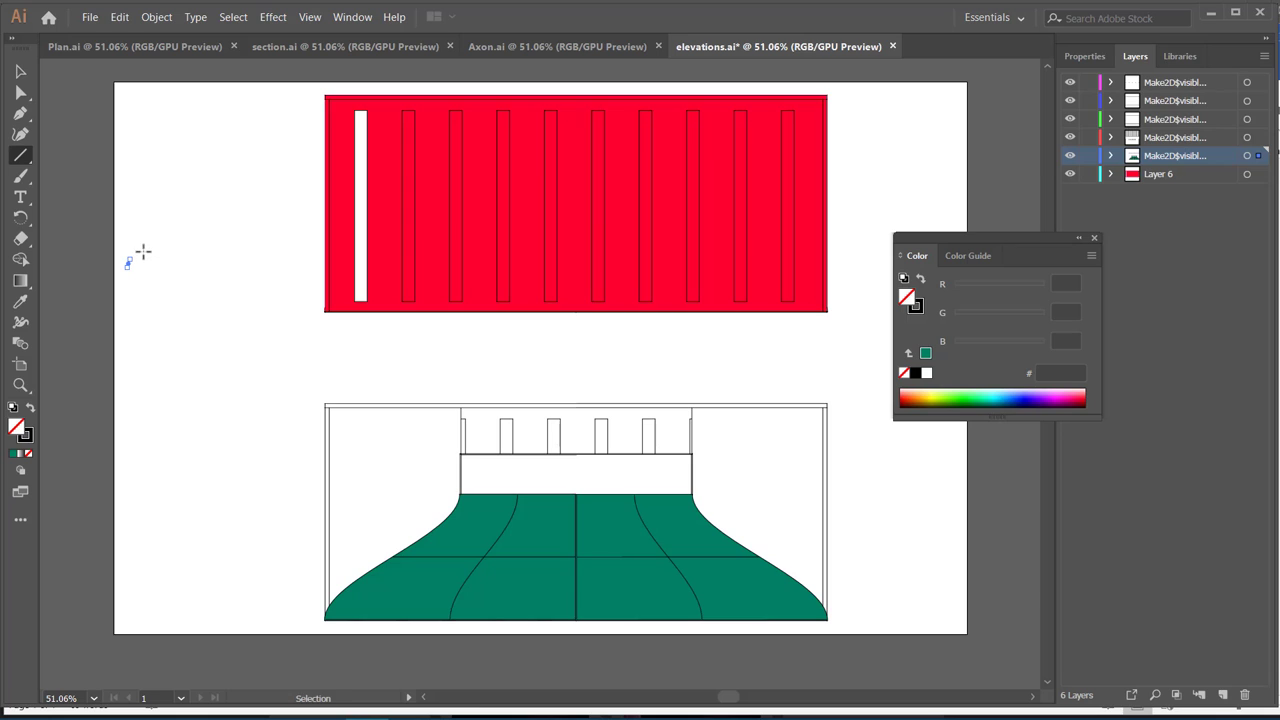
key(ctrl+z)
drag(140, 298, 182, 131)
key(ctrl+z)
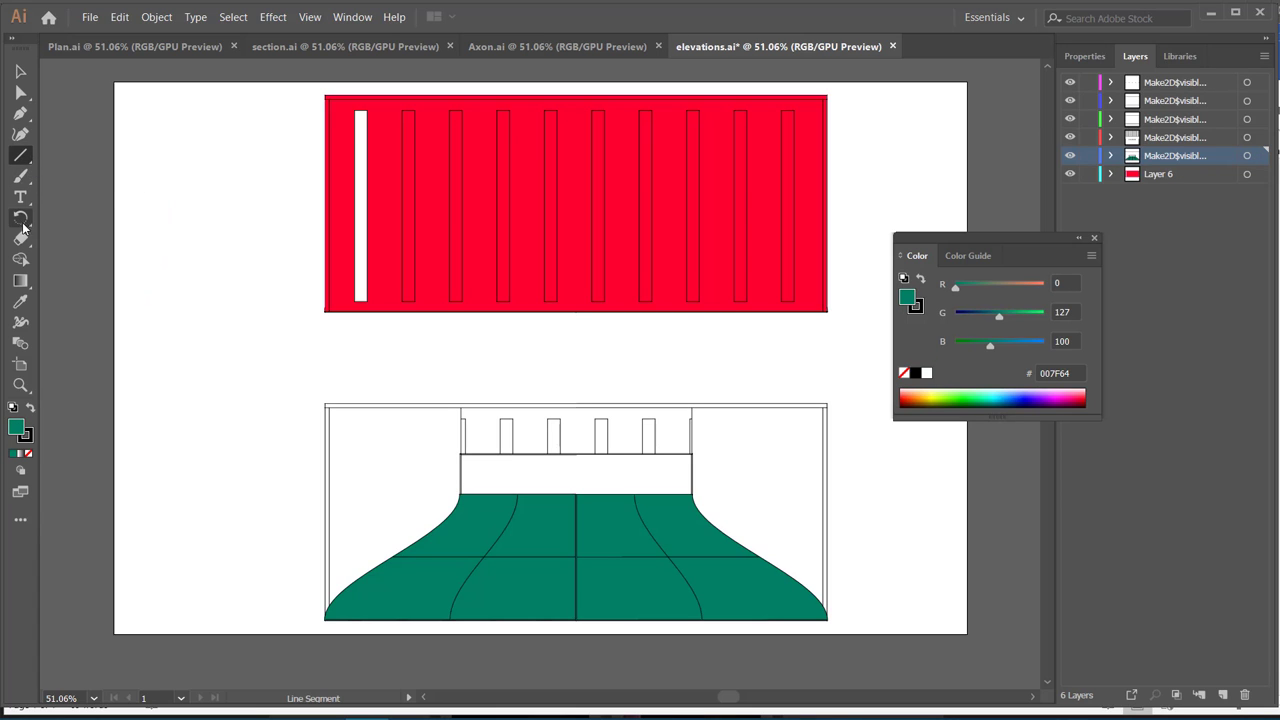
Step: Draw an open freehand outline with the Pencil tool beside the upper elevation and fill it with bright green 00E900
click(21, 180)
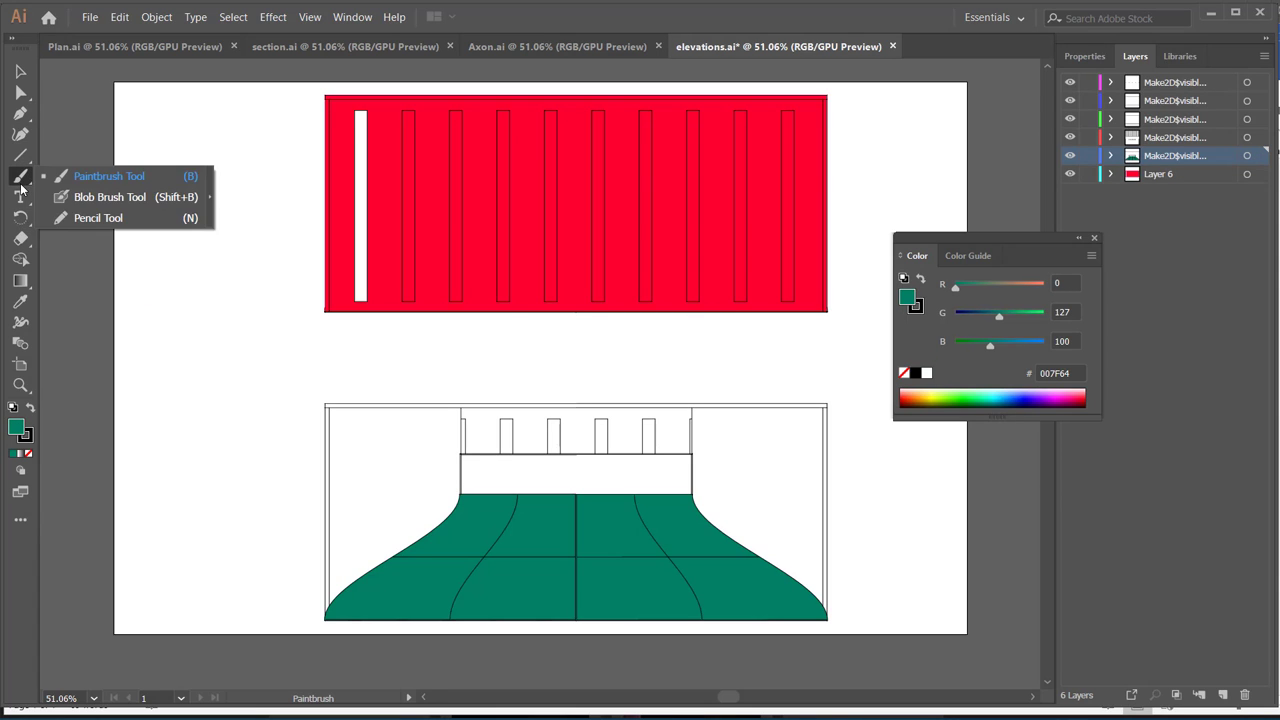
click(90, 218)
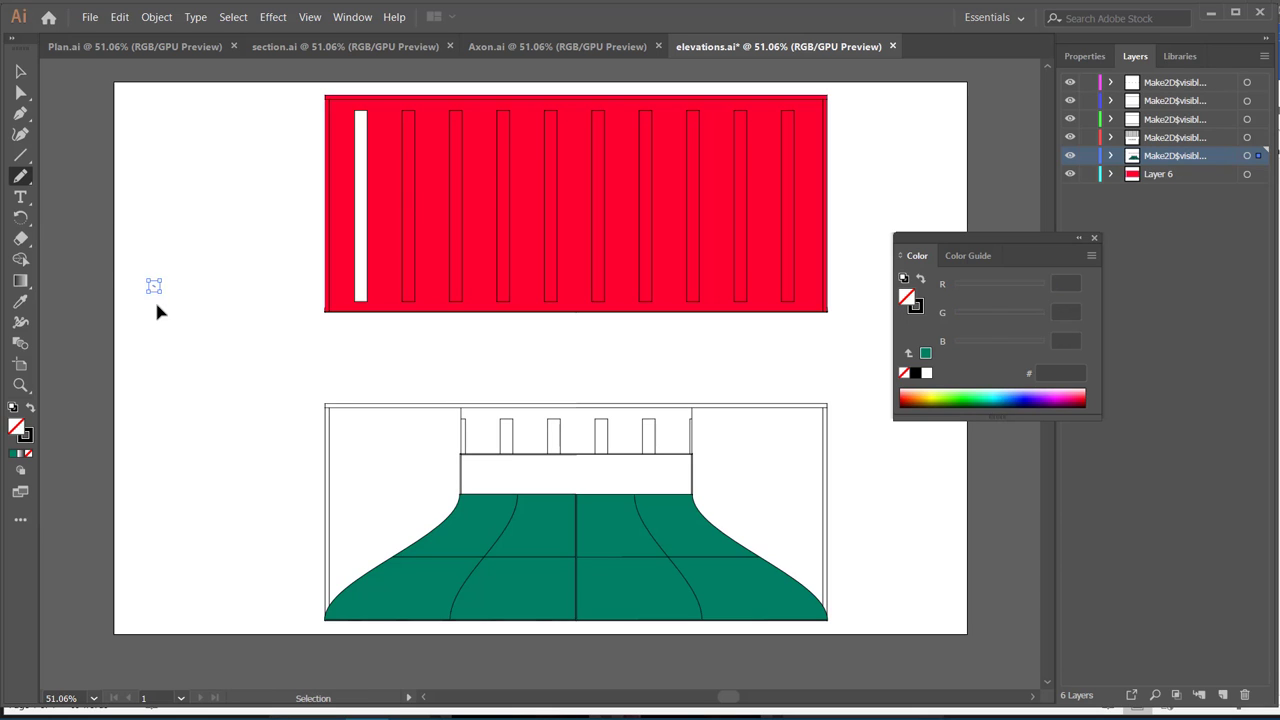
mouse_move(152, 295)
mouse_down()
mouse_move(222, 362)
mouse_move(246, 178)
mouse_move(260, 176)
mouse_move(185, 129)
mouse_up()
click(26, 80)
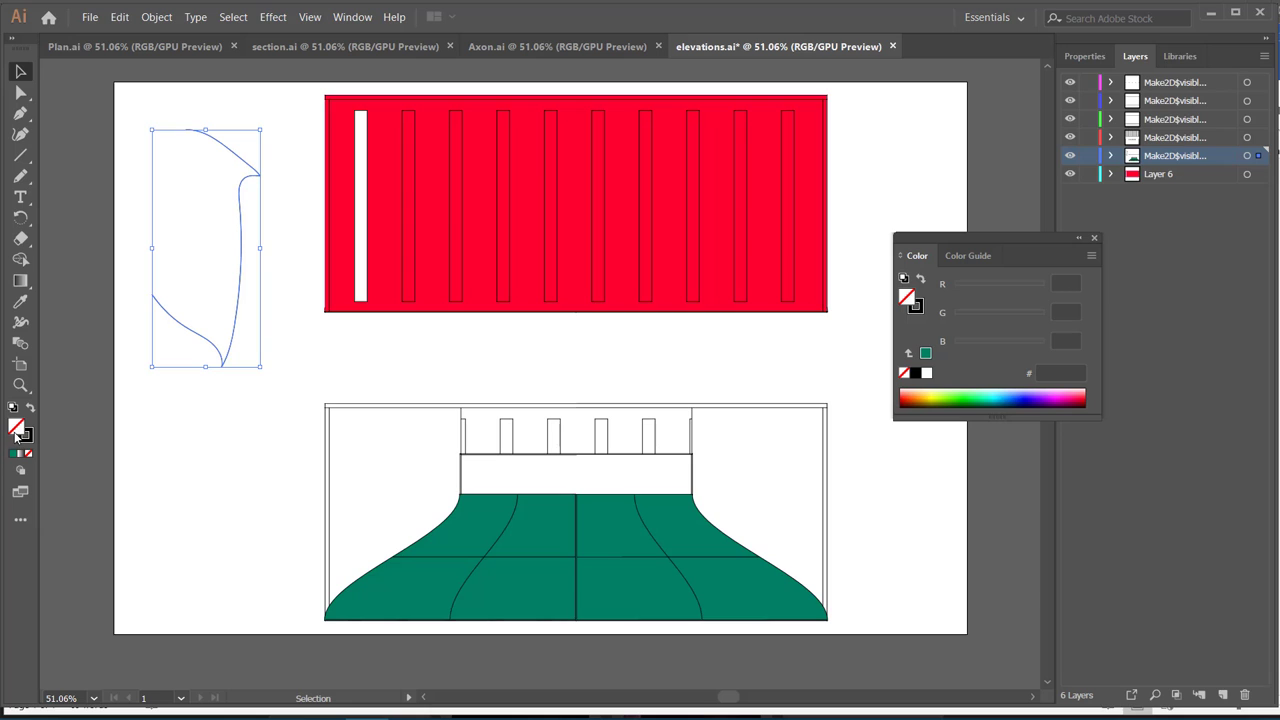
click(964, 391)
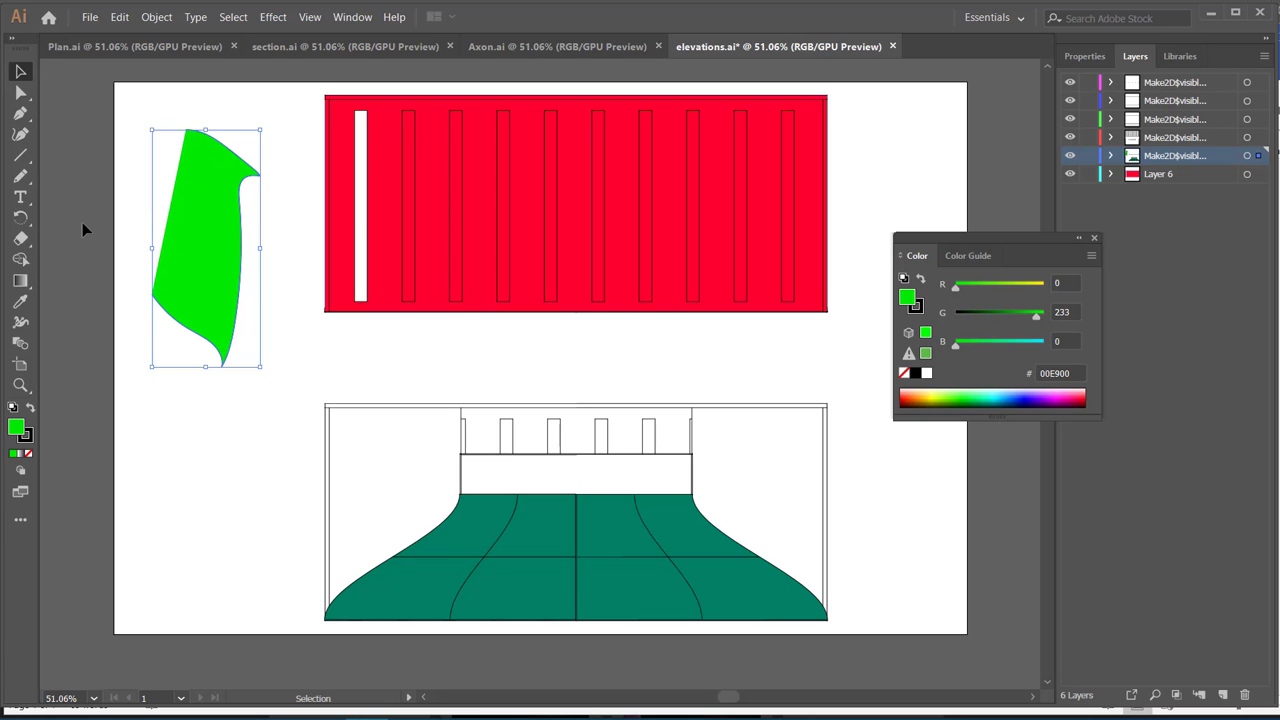
Step: Draw a second freehand Pencil curve below the green shape, extend it from its upper end, and fill it with blue 0900AA
click(21, 176)
mouse_move(172, 422)
mouse_down()
mouse_move(207, 423)
mouse_move(264, 541)
mouse_up()
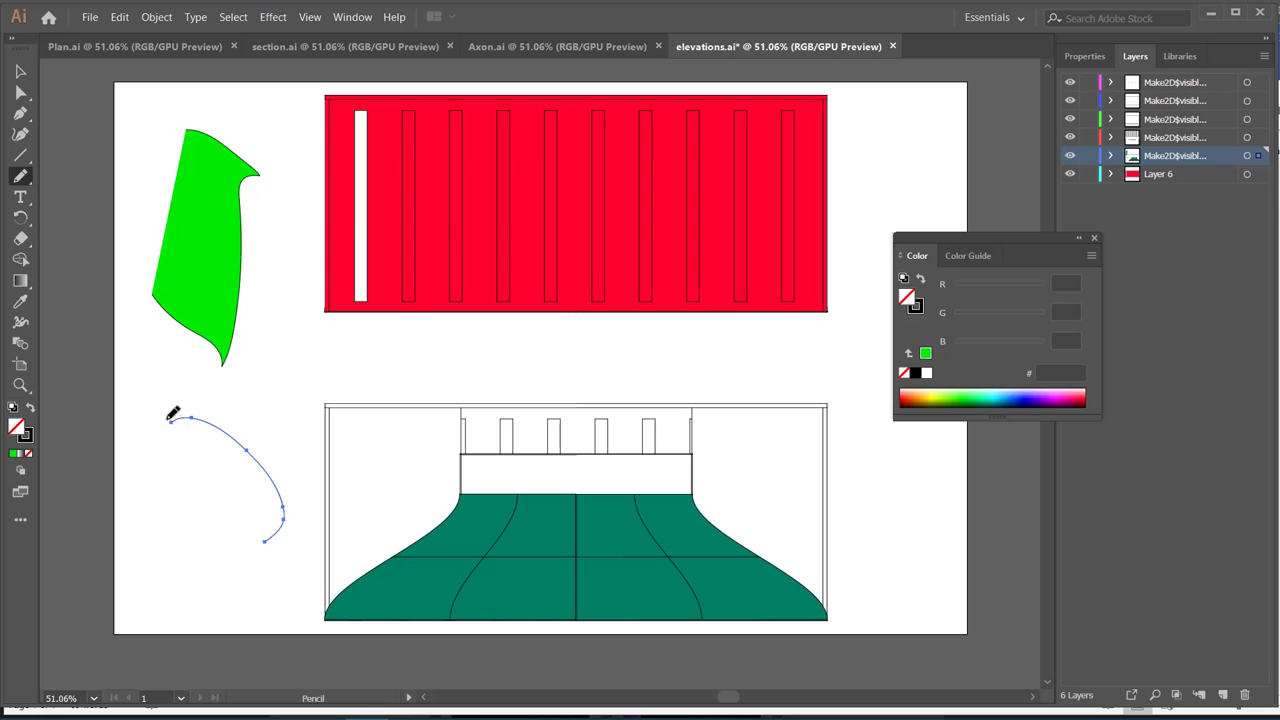
mouse_move(172, 422)
mouse_down()
mouse_move(133, 389)
mouse_move(155, 334)
mouse_up()
click(20, 71)
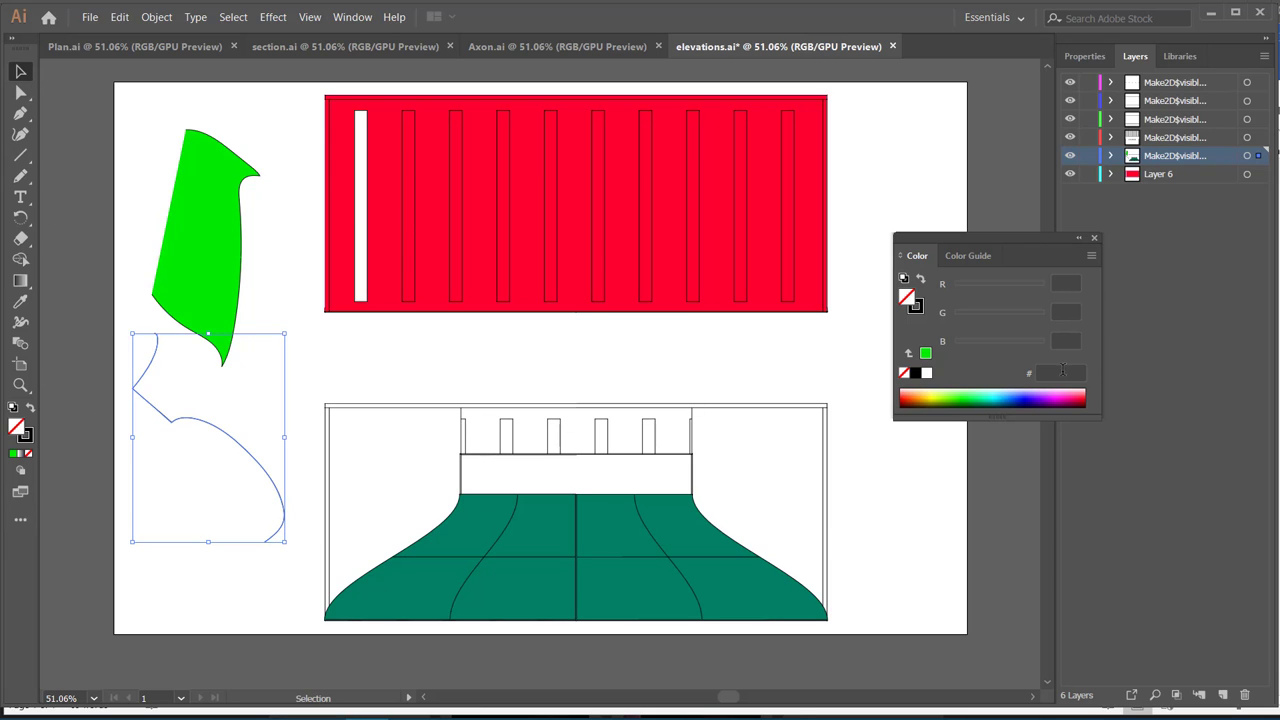
click(1029, 396)
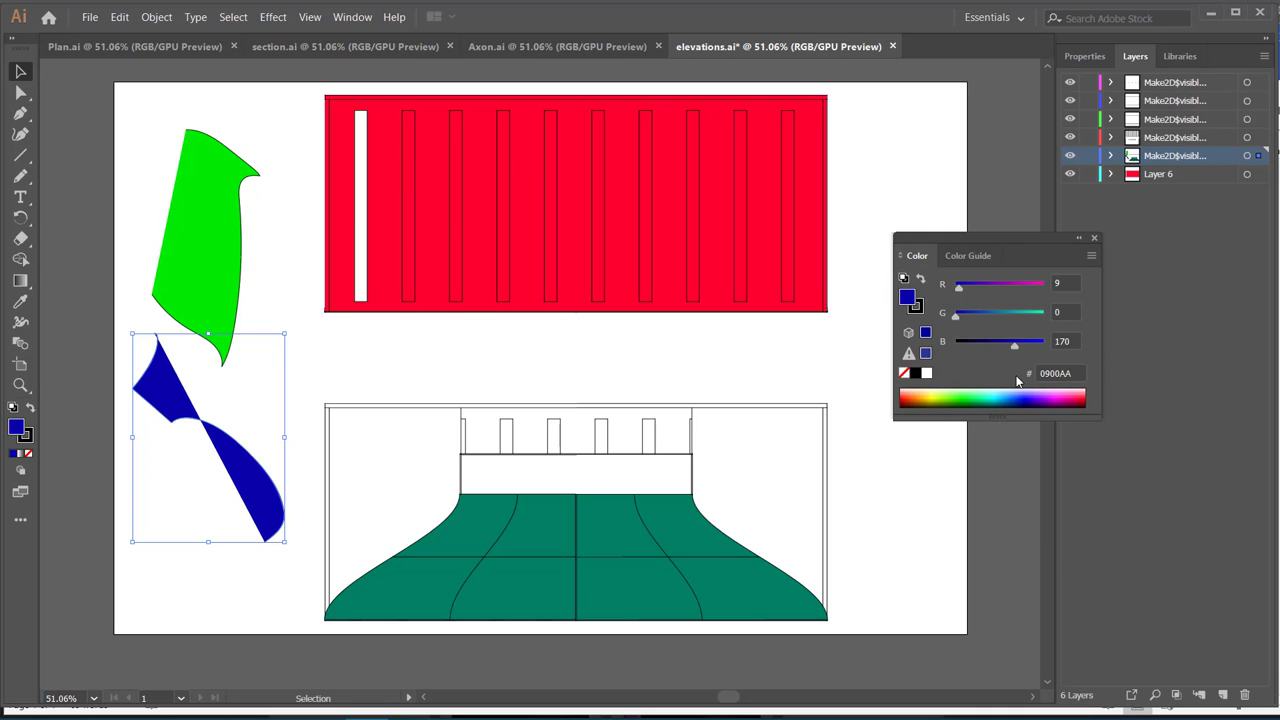
Step: Undo the freehand shapes, the green base fill and the red elevation fill in elevations.ai, and clear the selection
click(1210, 14)
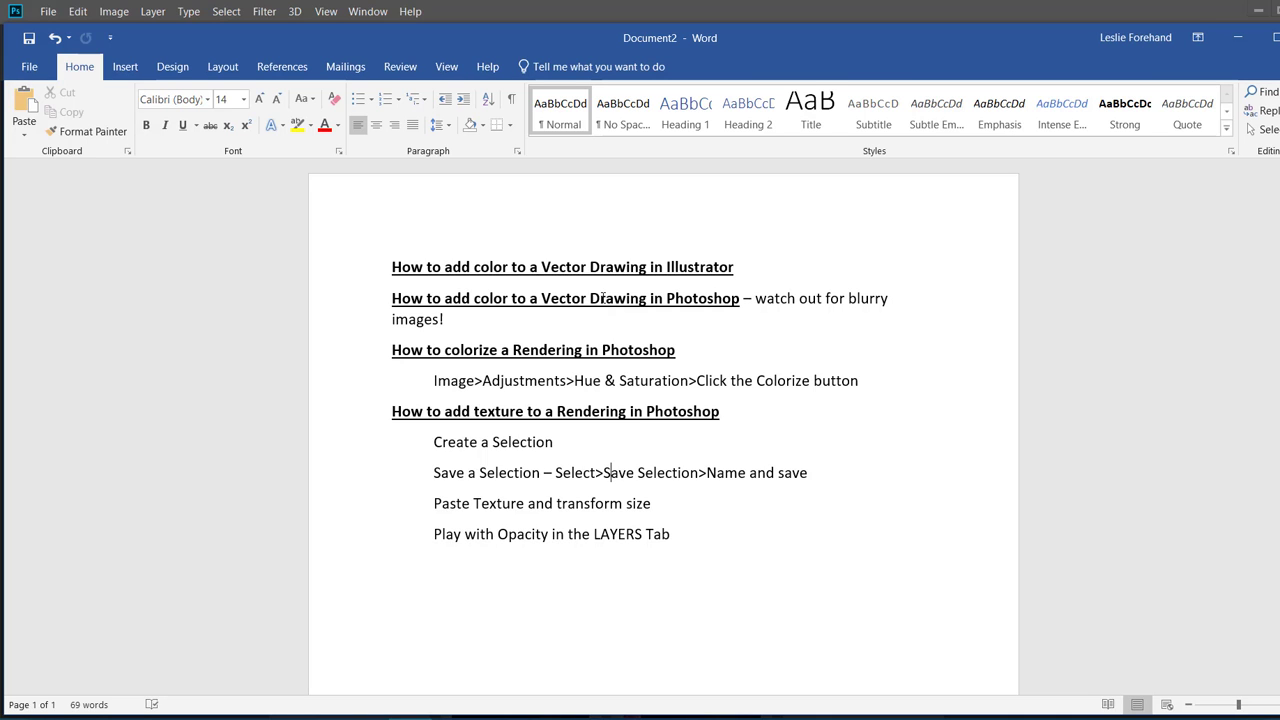
click(367, 718)
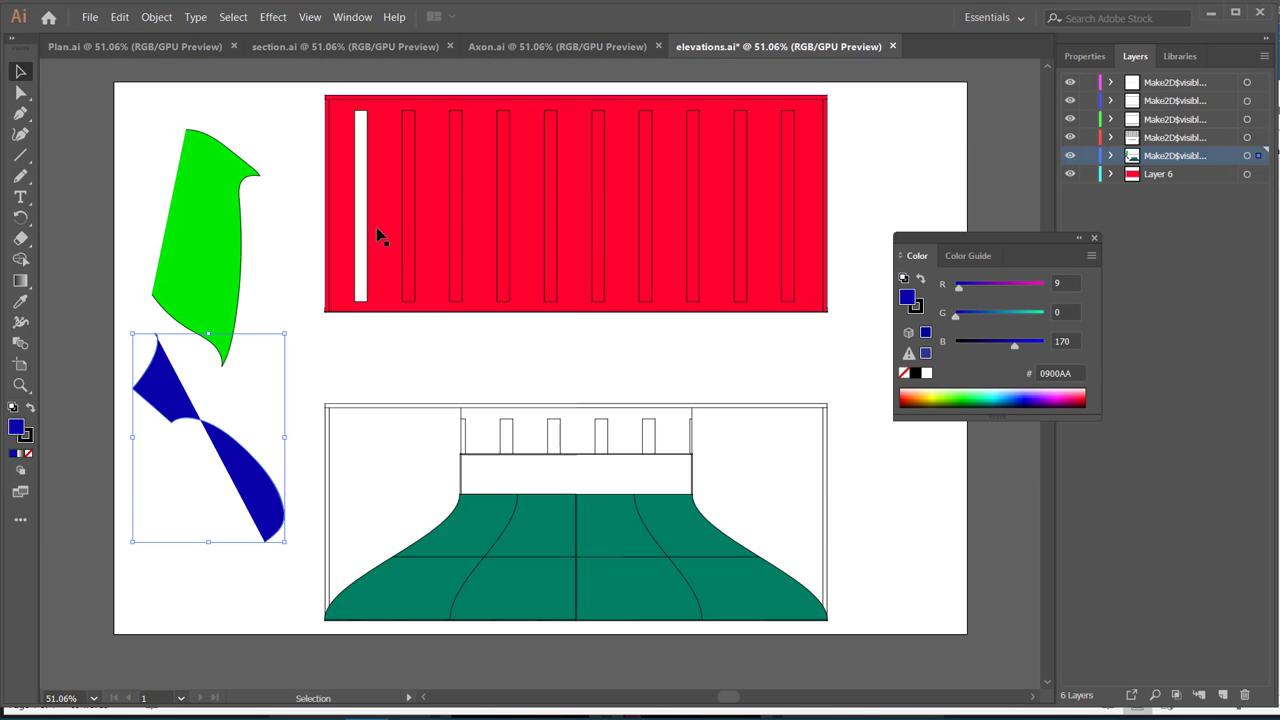
key(ctrl+z)
key(ctrl+z)
key(ctrl+z)
key(ctrl+z)
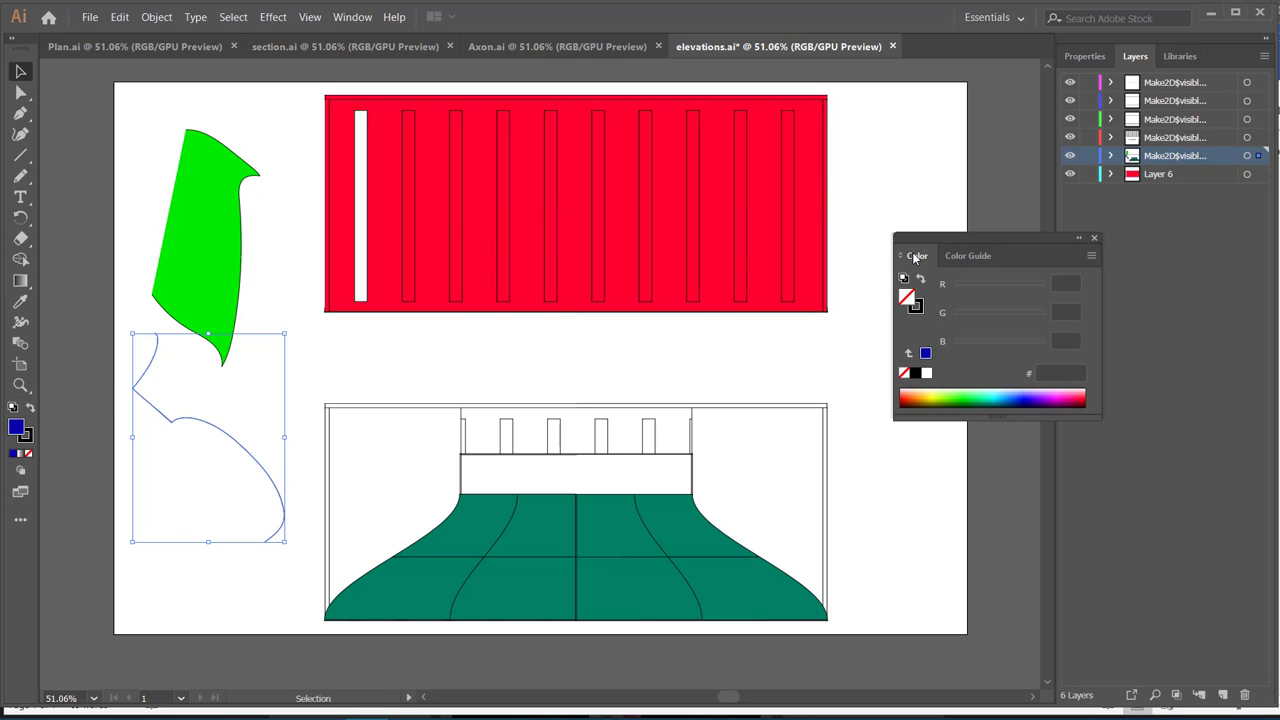
key(ctrl+z)
key(ctrl+z)
key(ctrl+z)
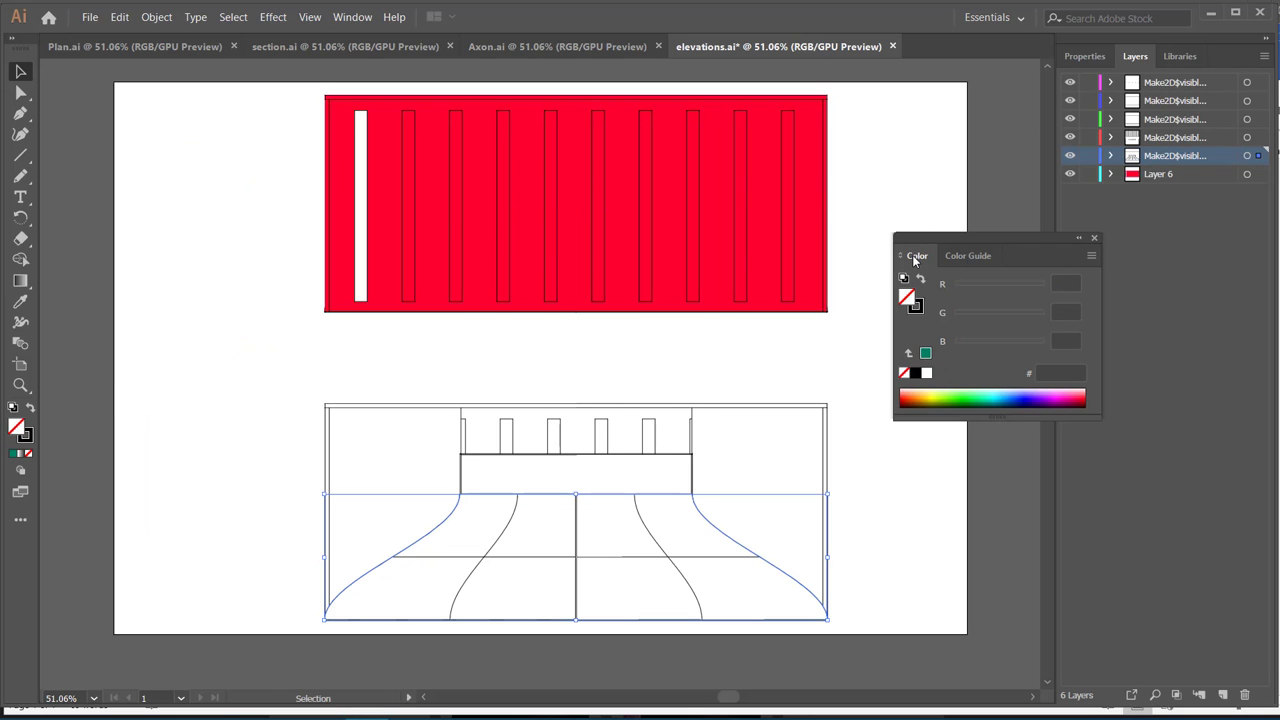
key(ctrl+z)
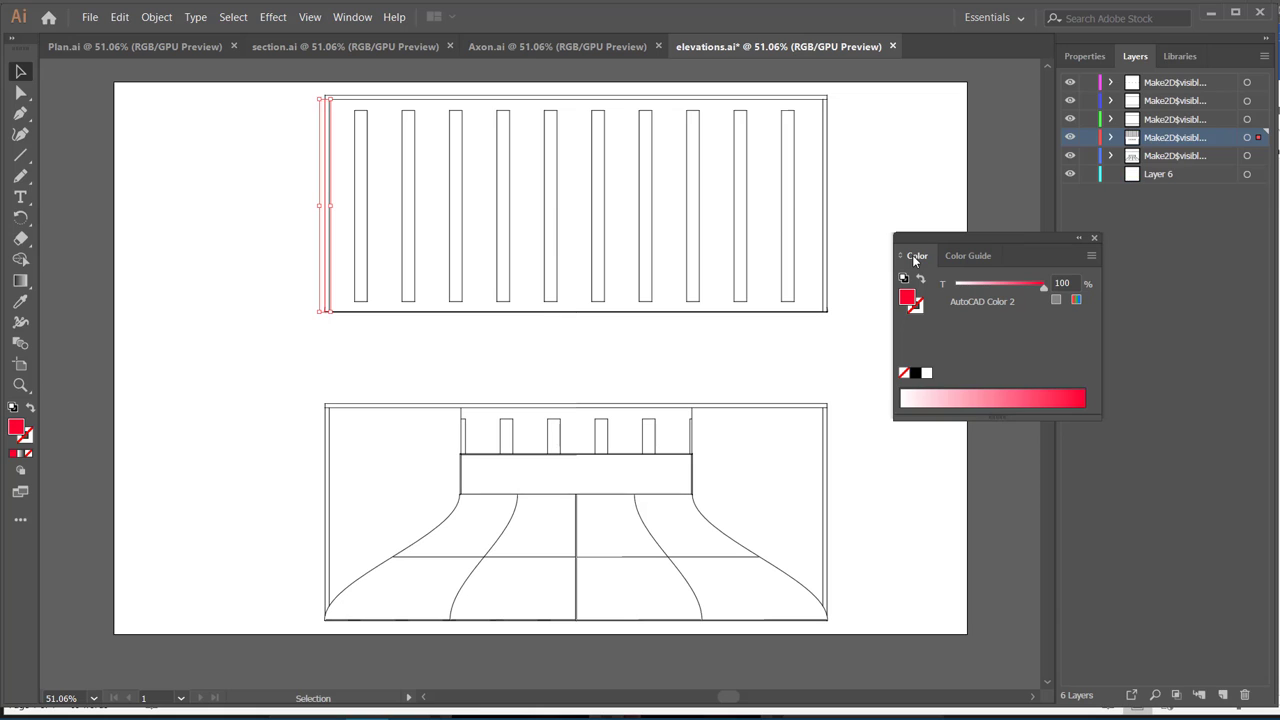
click(179, 144)
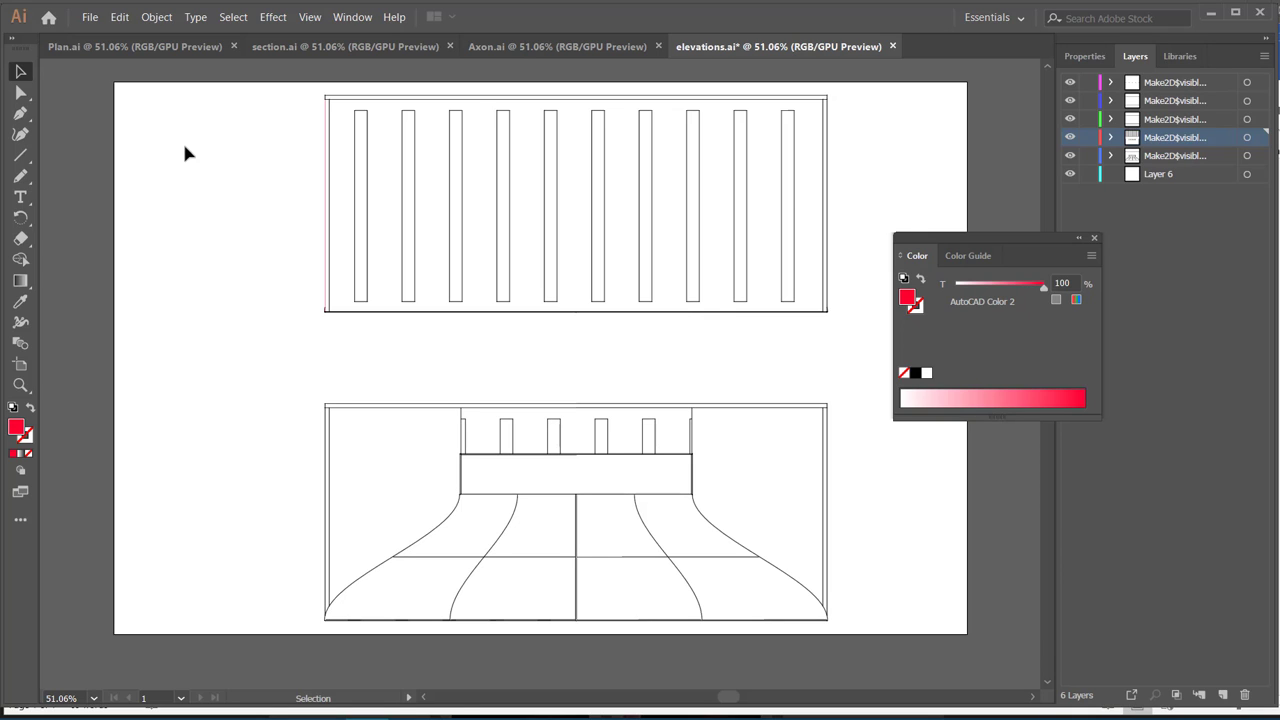
Step: Save the elevations drawing as an Adobe PDF named elevations.pdf using the Illustrator Default preset
click(90, 18)
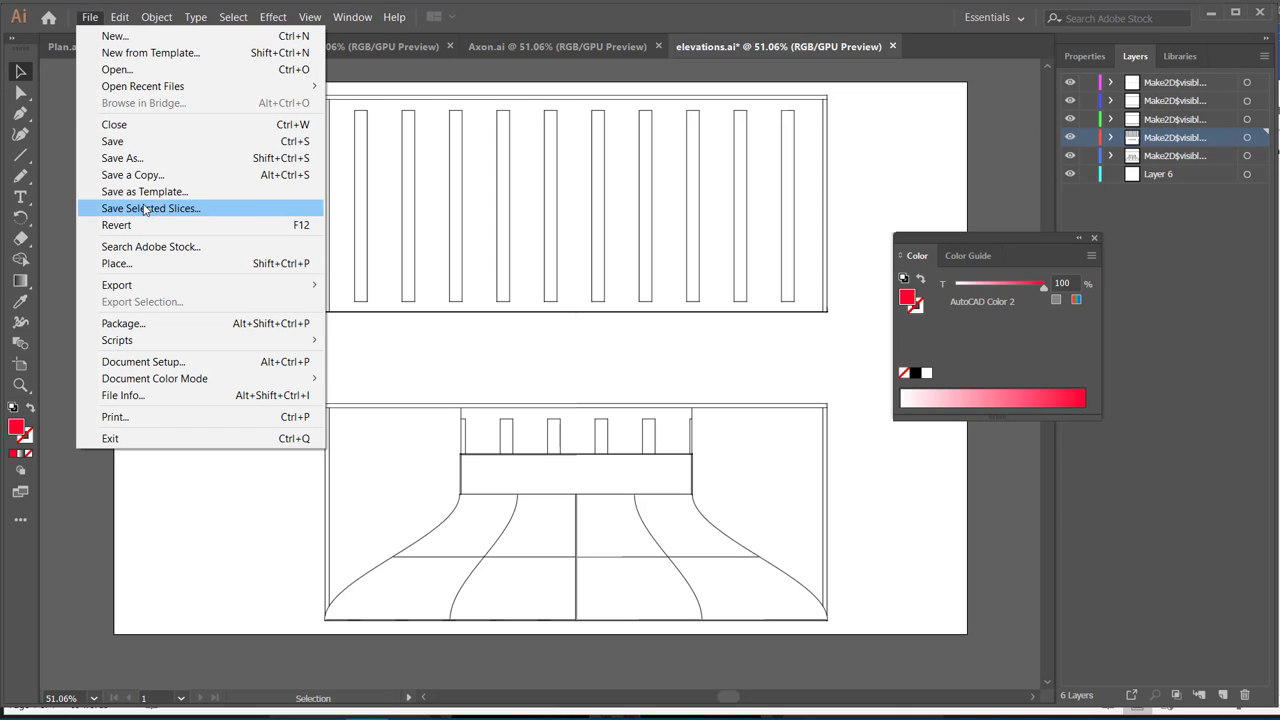
click(144, 160)
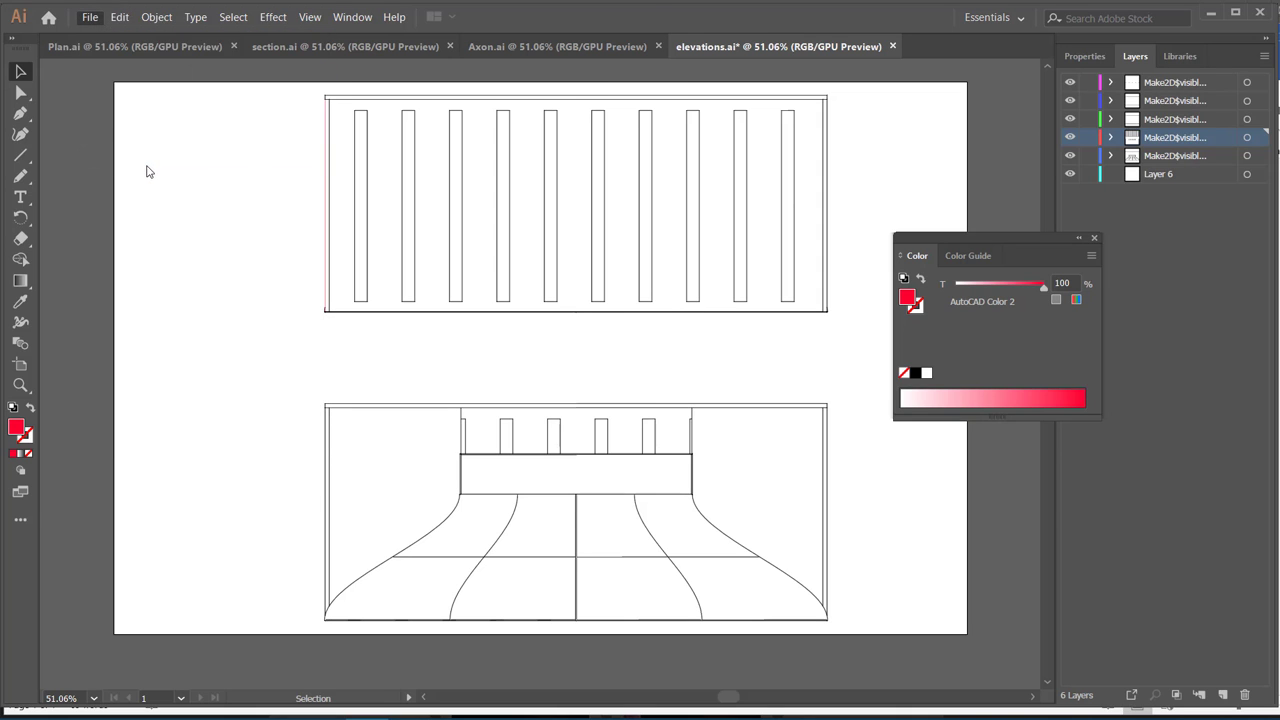
click(239, 358)
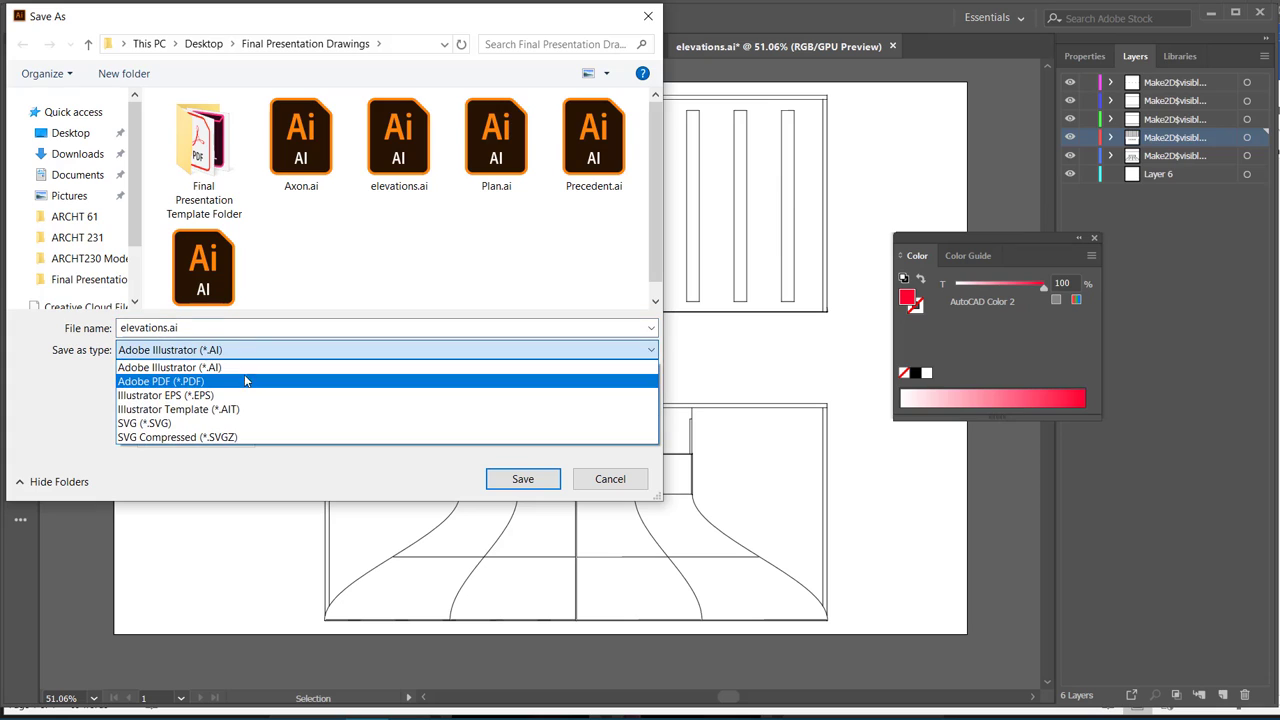
click(248, 377)
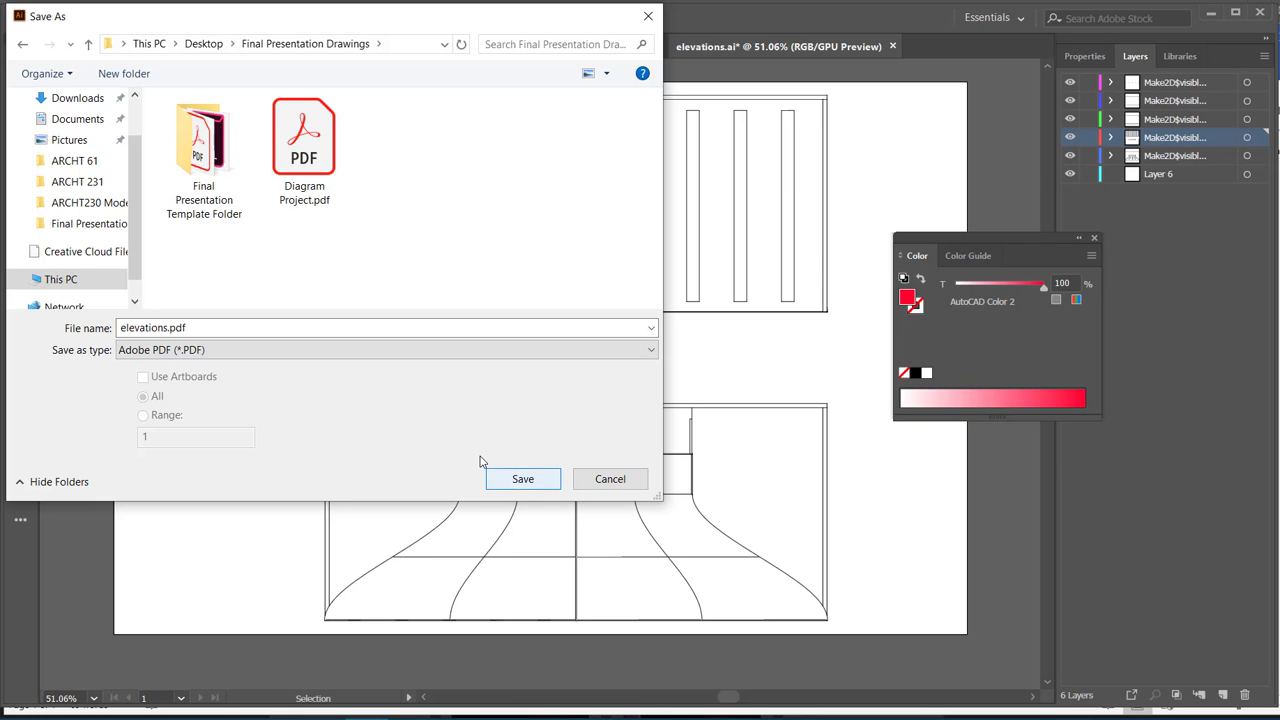
click(507, 481)
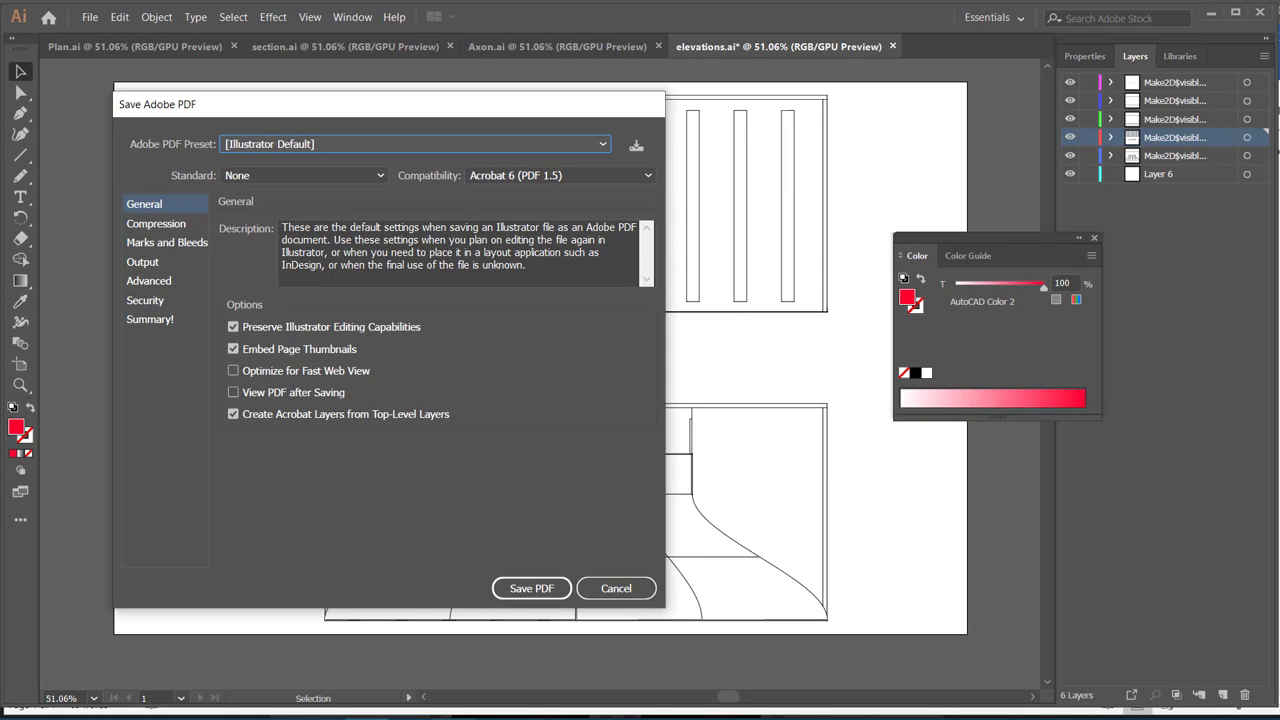
click(519, 594)
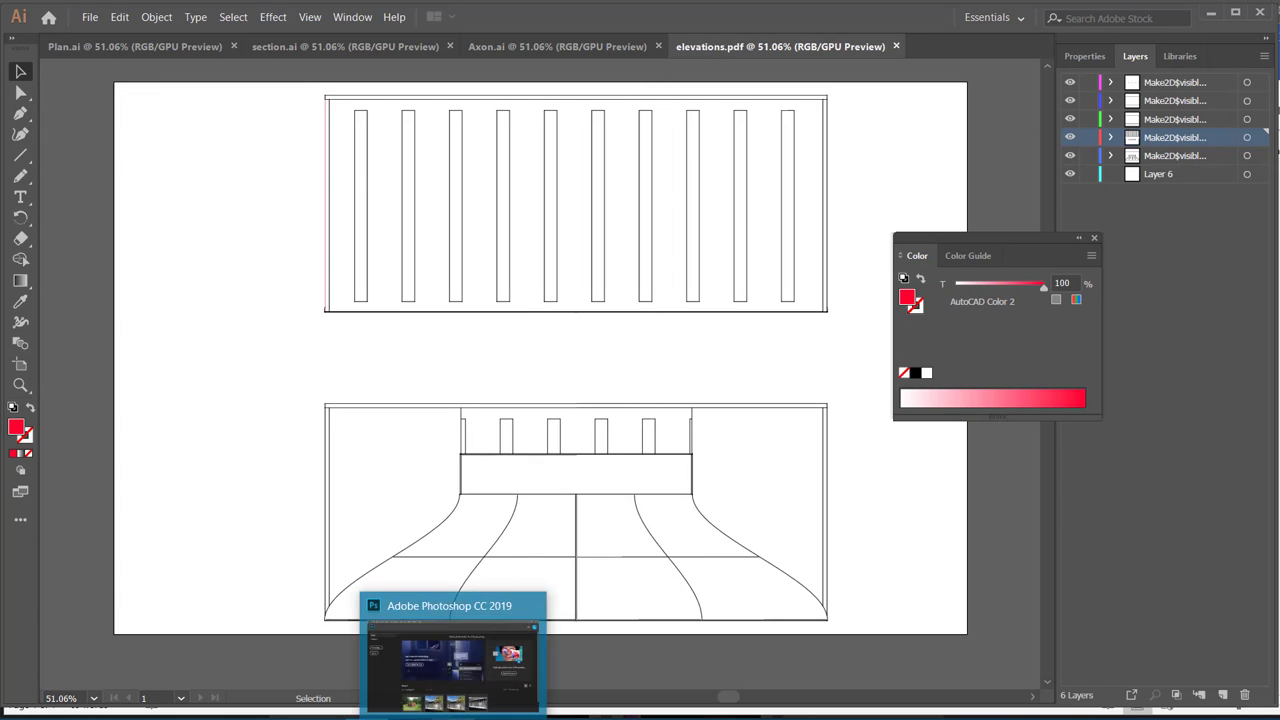
Step: Switch to Photoshop and browse to the Final Presentation Drawings folder on the Desktop to open a file
click(405, 716)
click(50, 11)
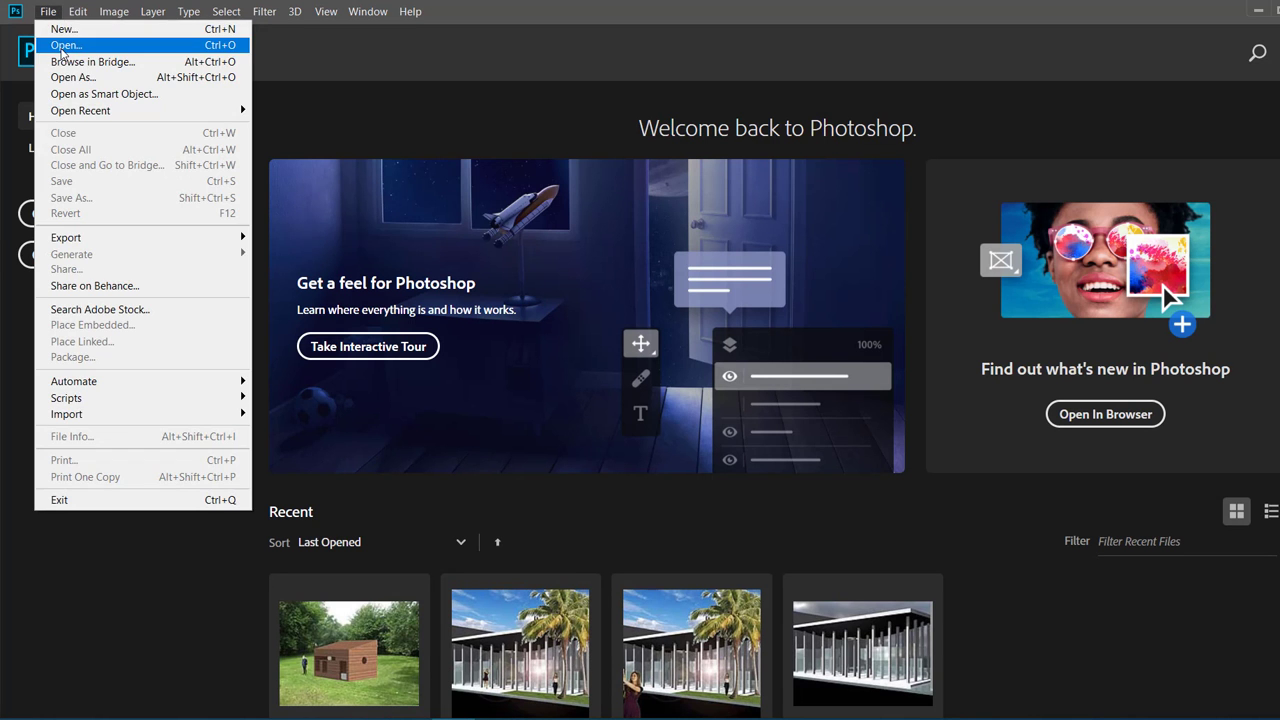
click(60, 43)
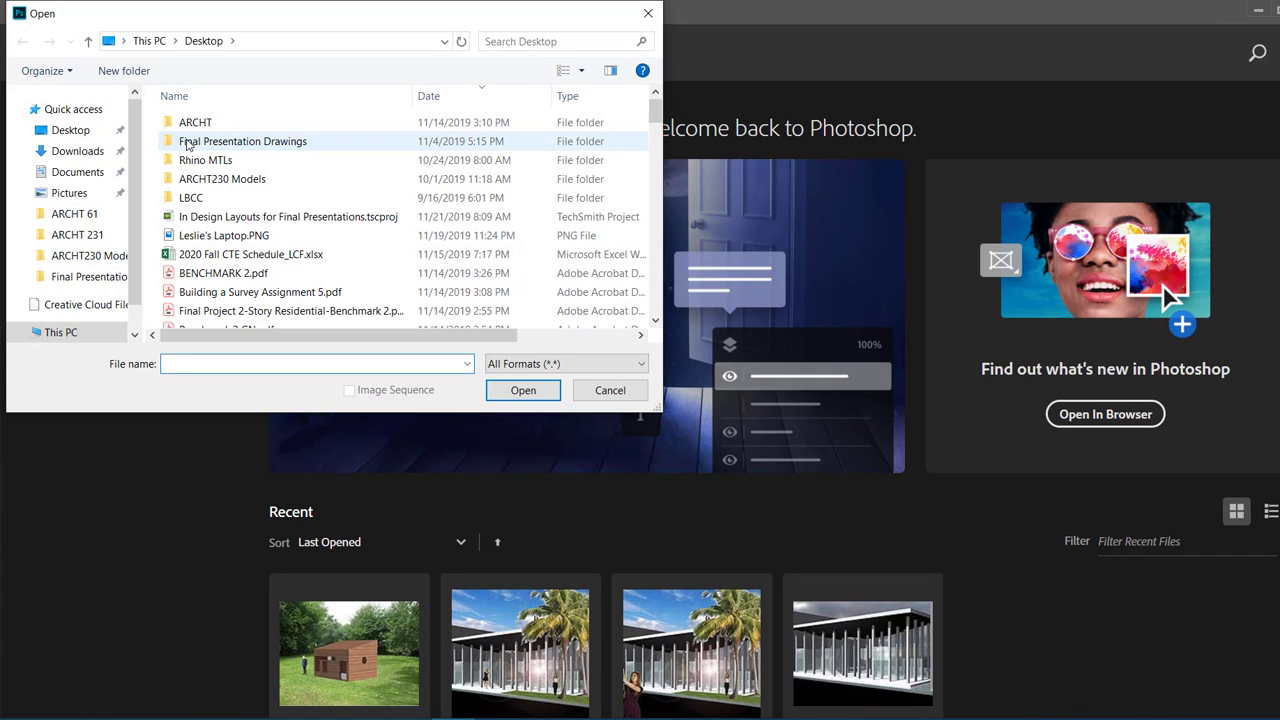
double_click(185, 132)
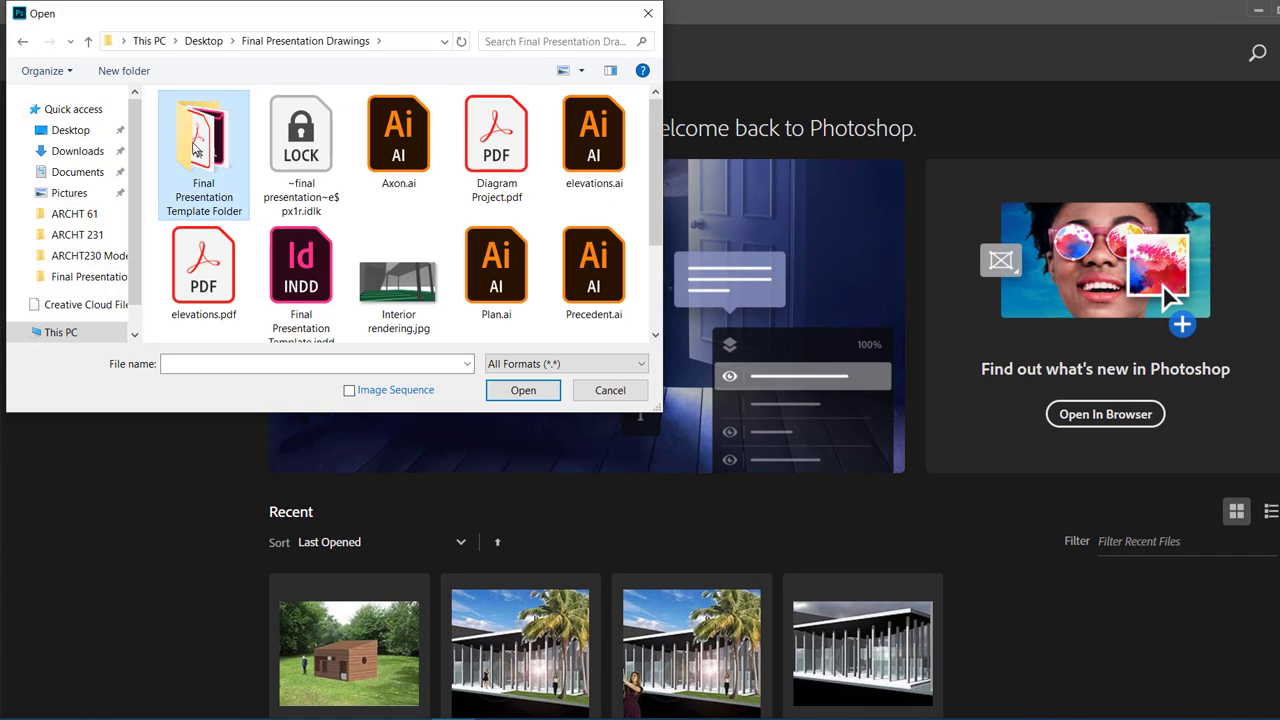
double_click(192, 146)
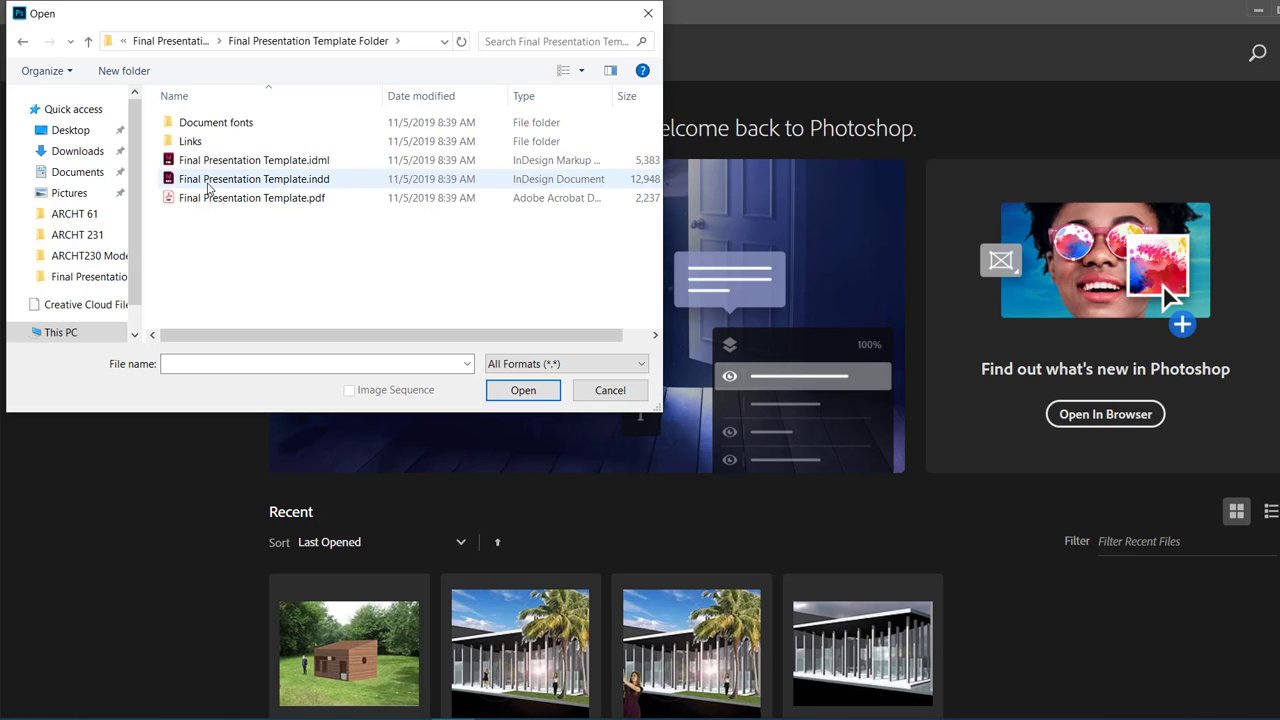
double_click(190, 142)
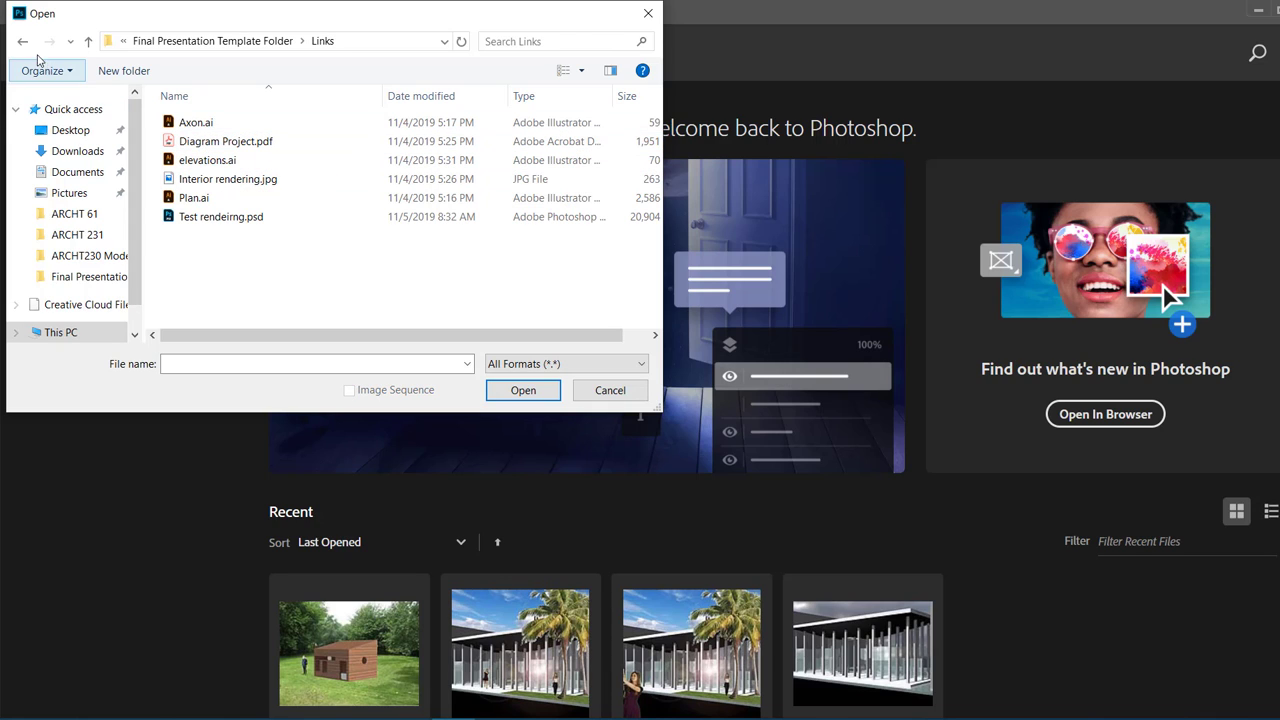
click(23, 42)
click(23, 43)
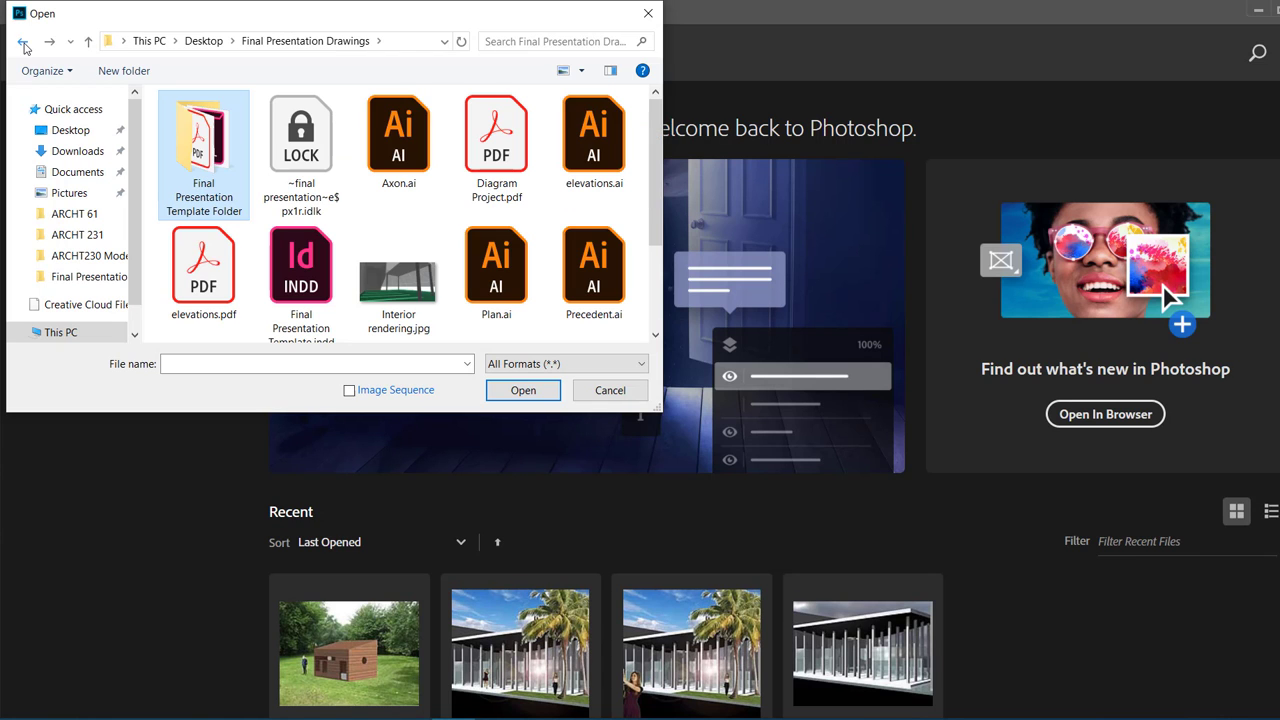
Step: Import page 1 of elevations.pdf at 300 pixels/inch in 8-bit RGB Color, cropped to its bounding box
click(208, 261)
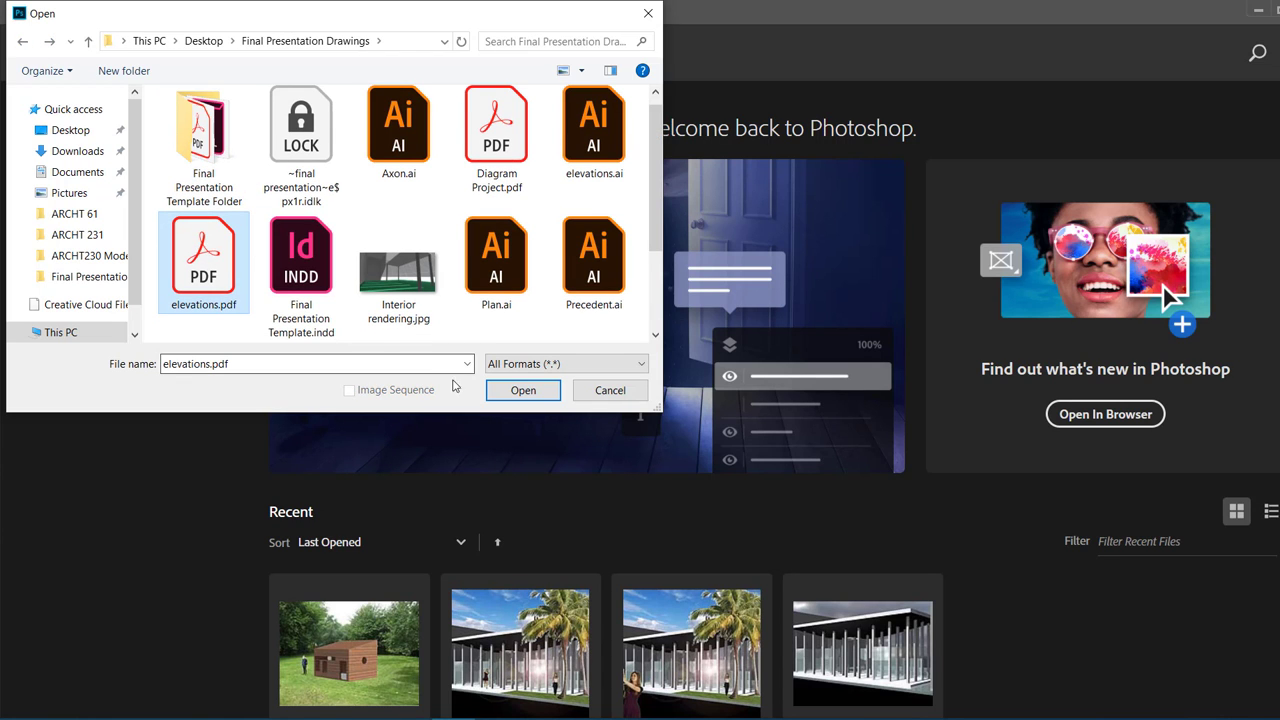
click(501, 393)
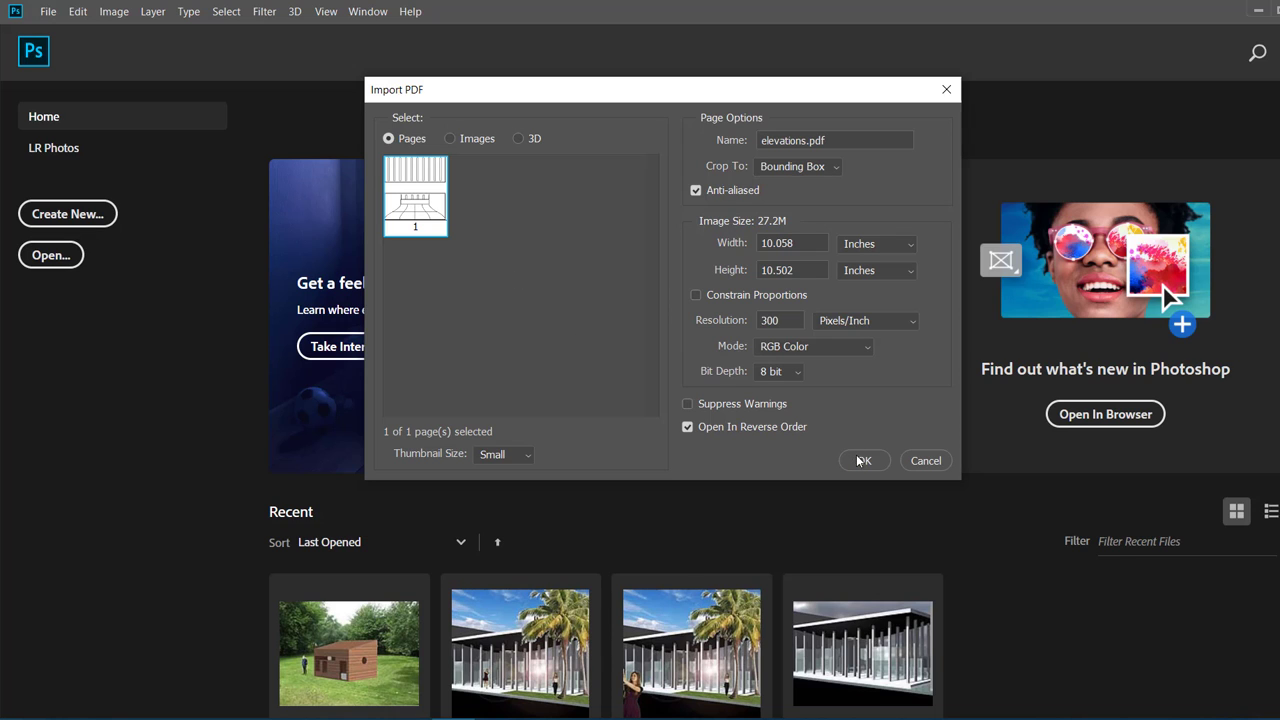
click(857, 459)
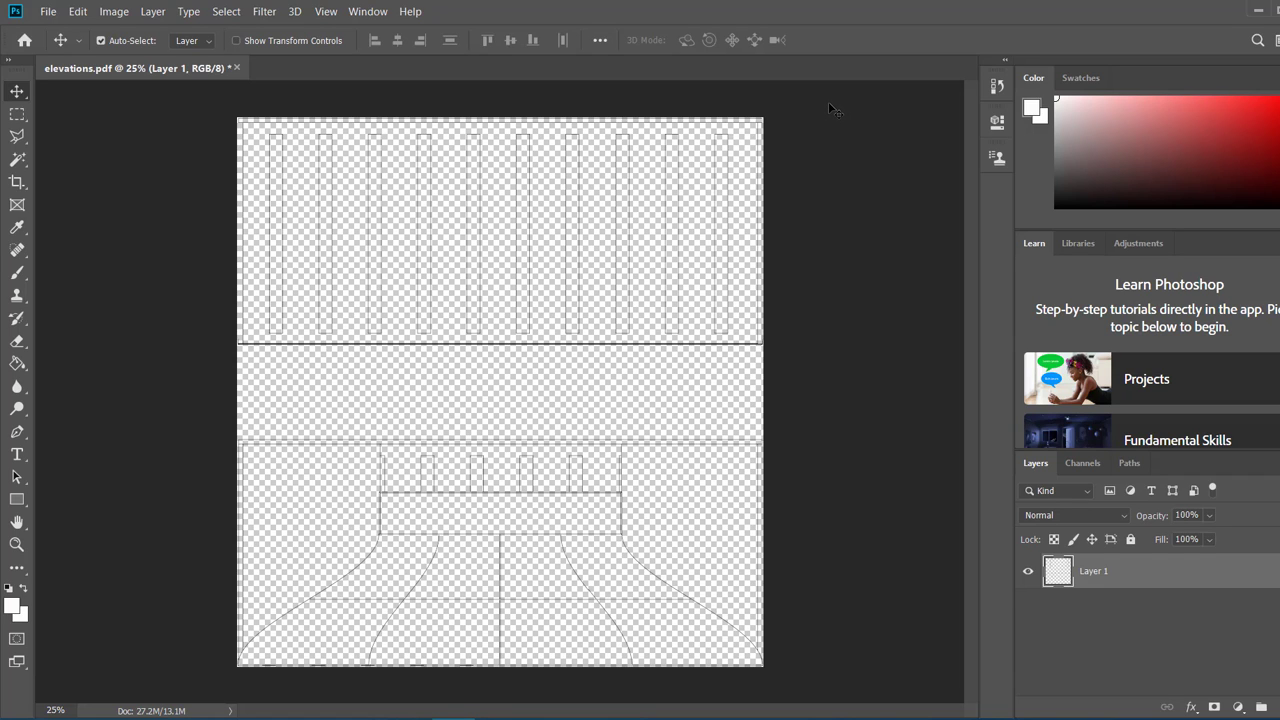
Step: Restore the Photoshop window to a smaller size, add a new empty layer beneath Layer 1, and widen the window
click(1260, 707)
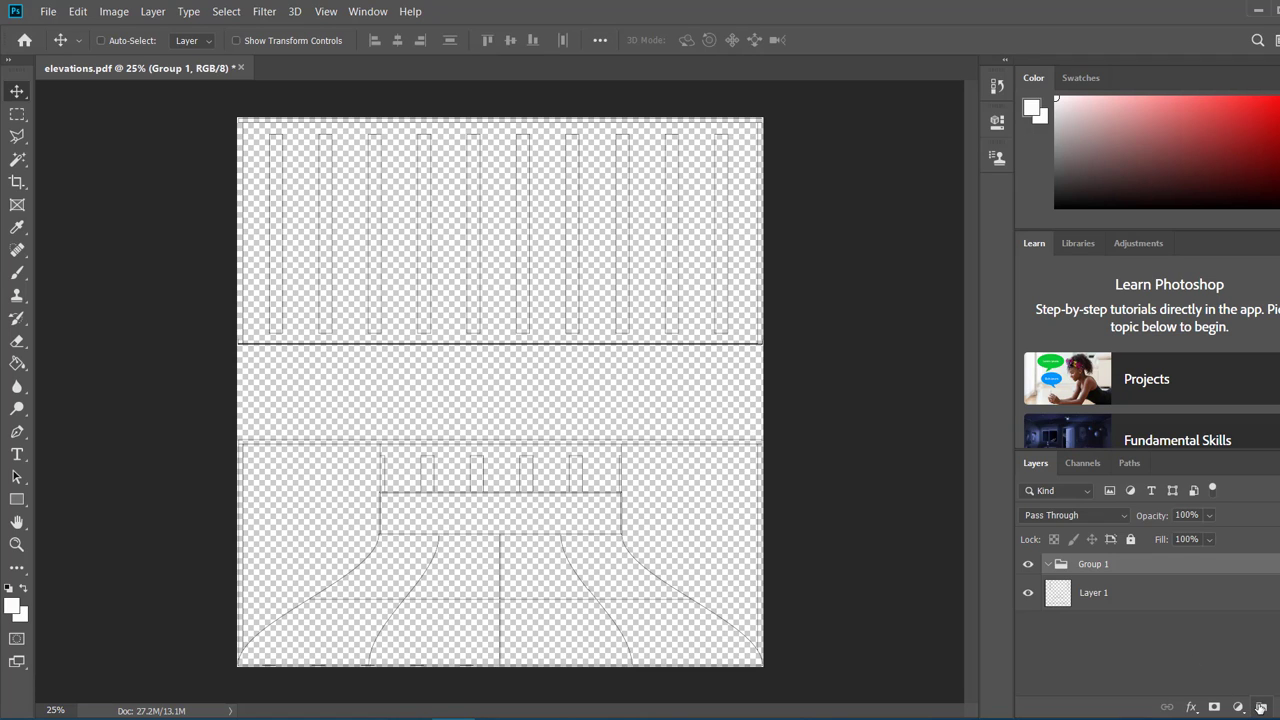
key(ctrl+z)
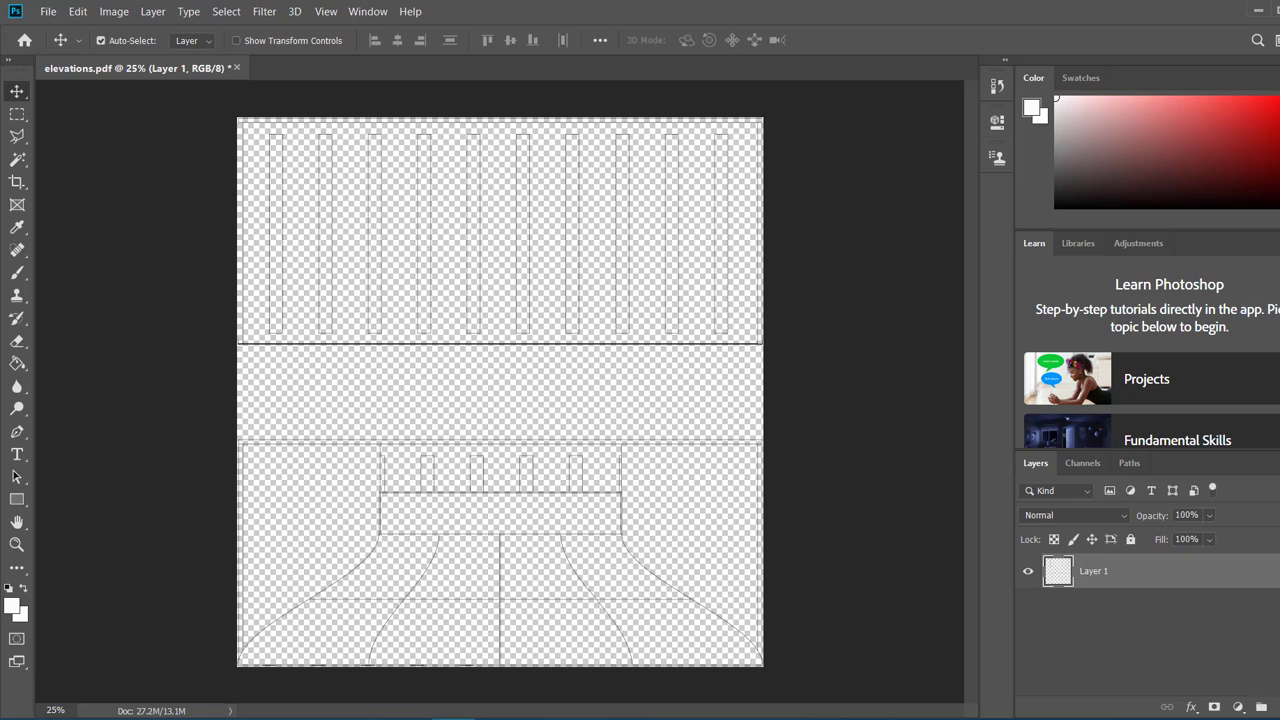
double_click(1010, 17)
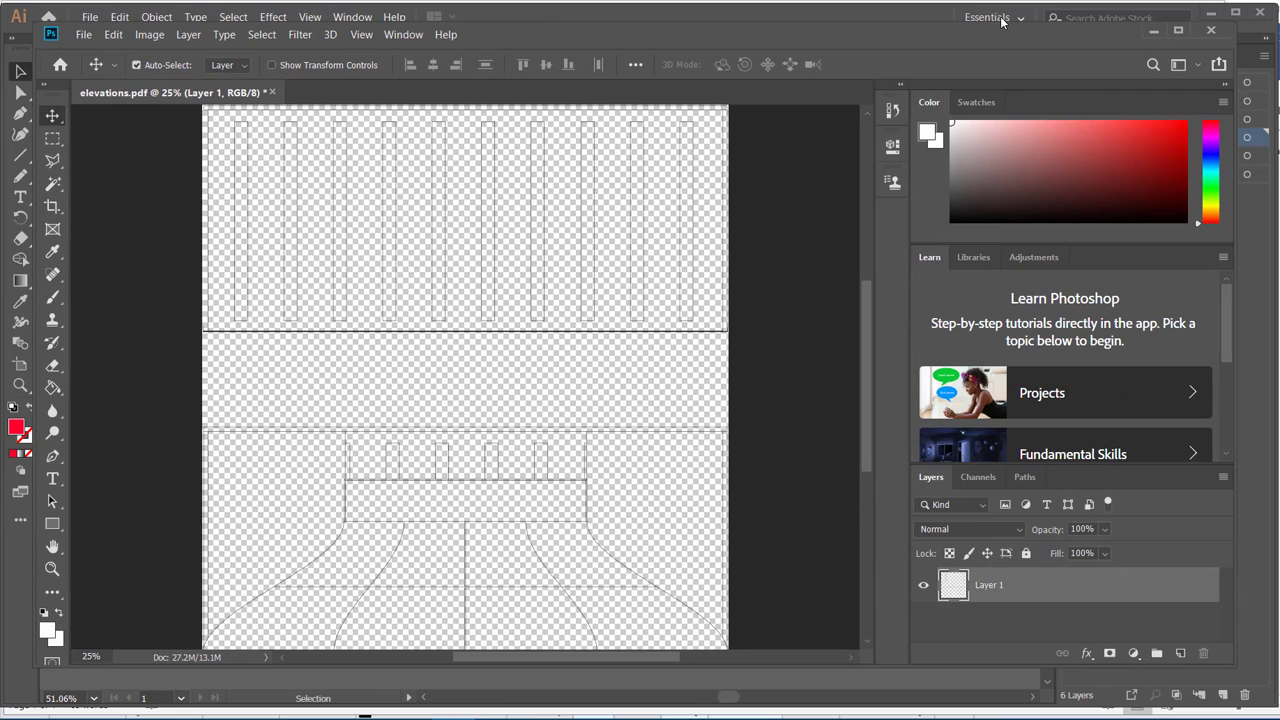
drag(1001, 22, 1018, 32)
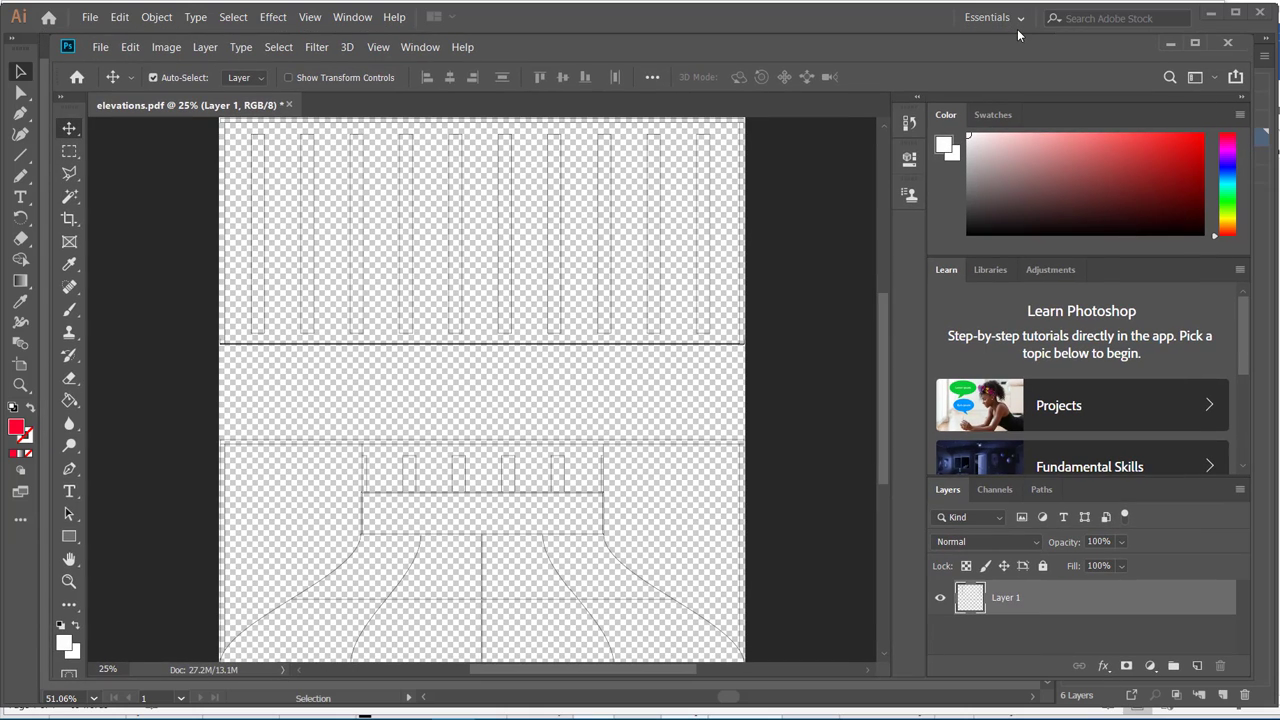
click(1198, 666)
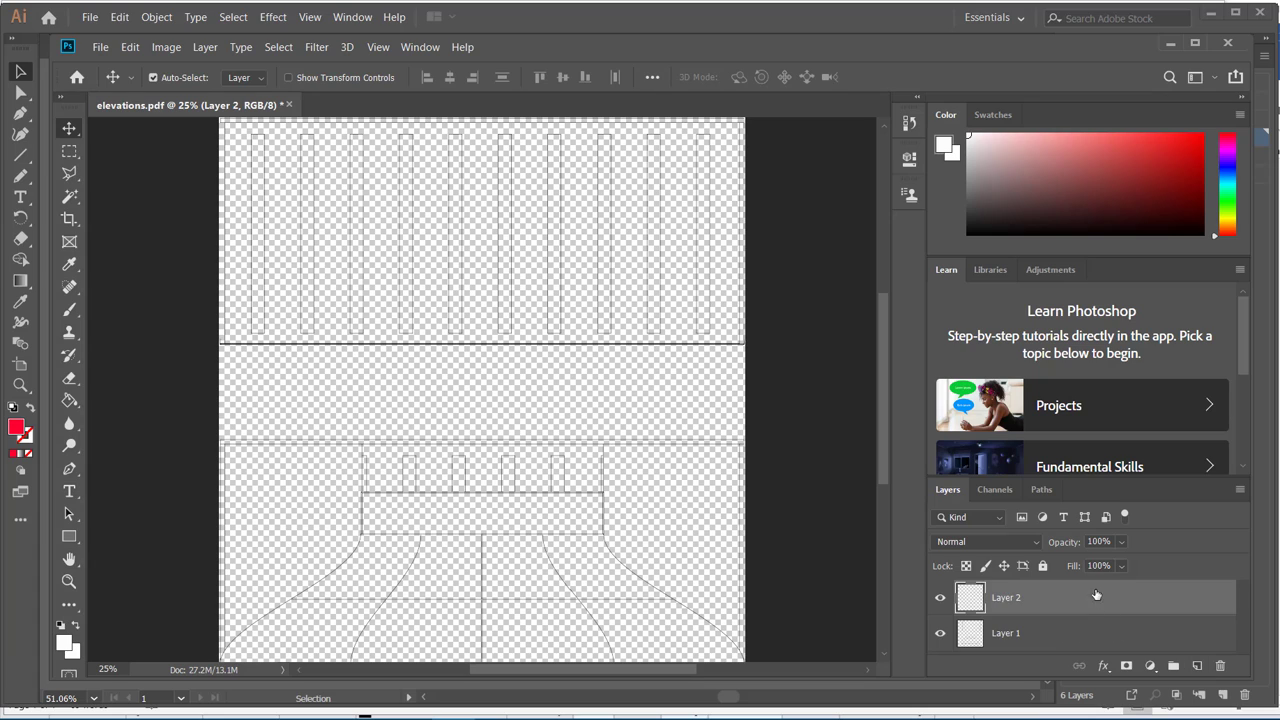
drag(1096, 596, 1030, 640)
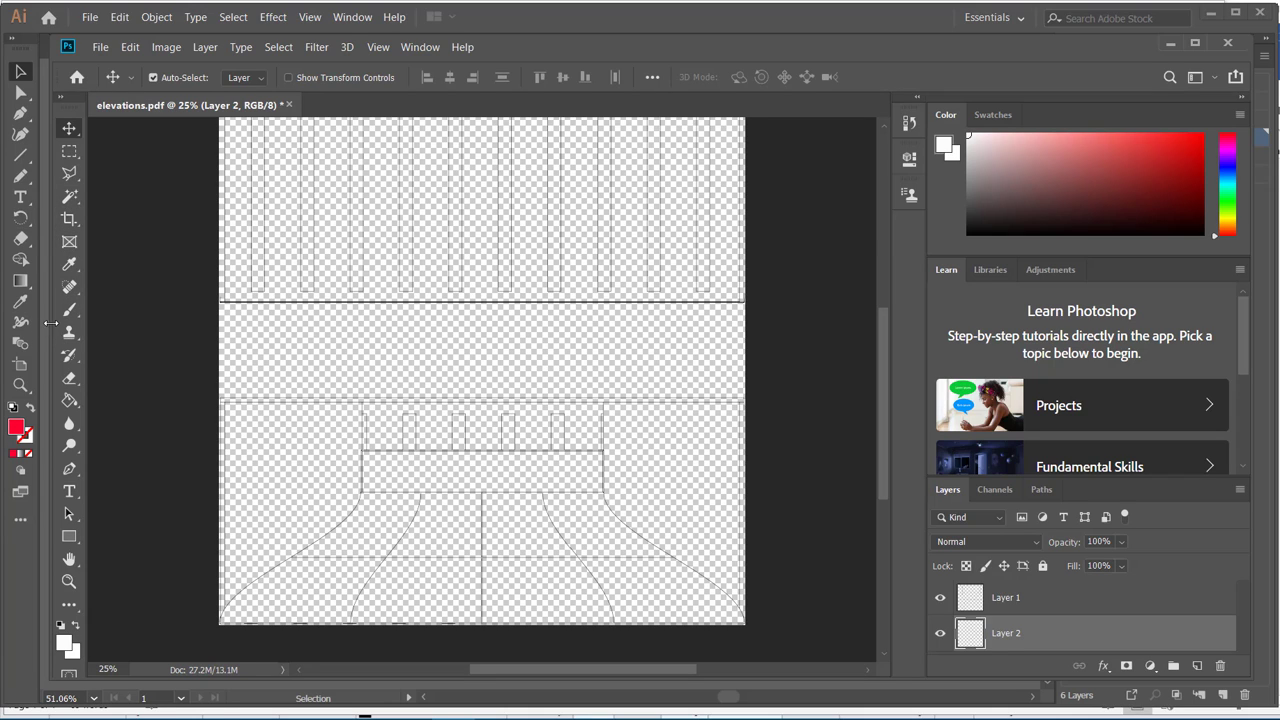
drag(50, 323, 4, 328)
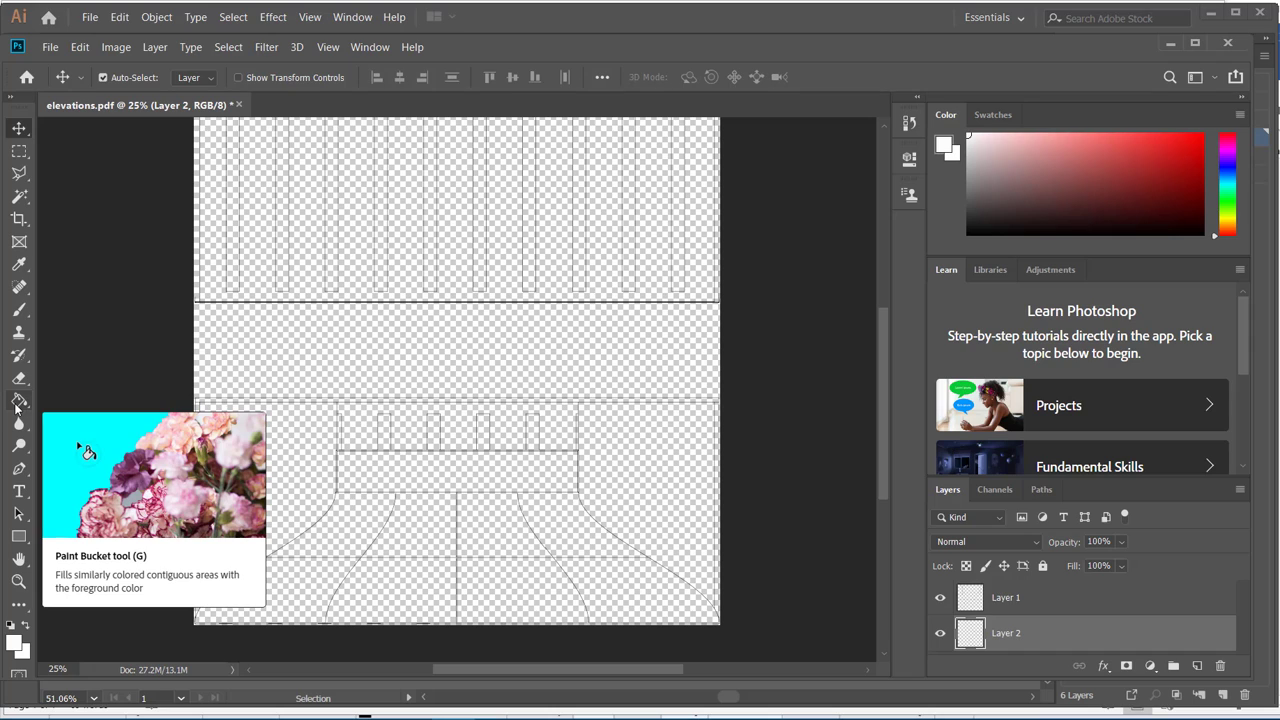
Step: Choose dark red as the foreground color, try a Paint Bucket fill on the empty Layer 2, and undo the fill
click(16, 403)
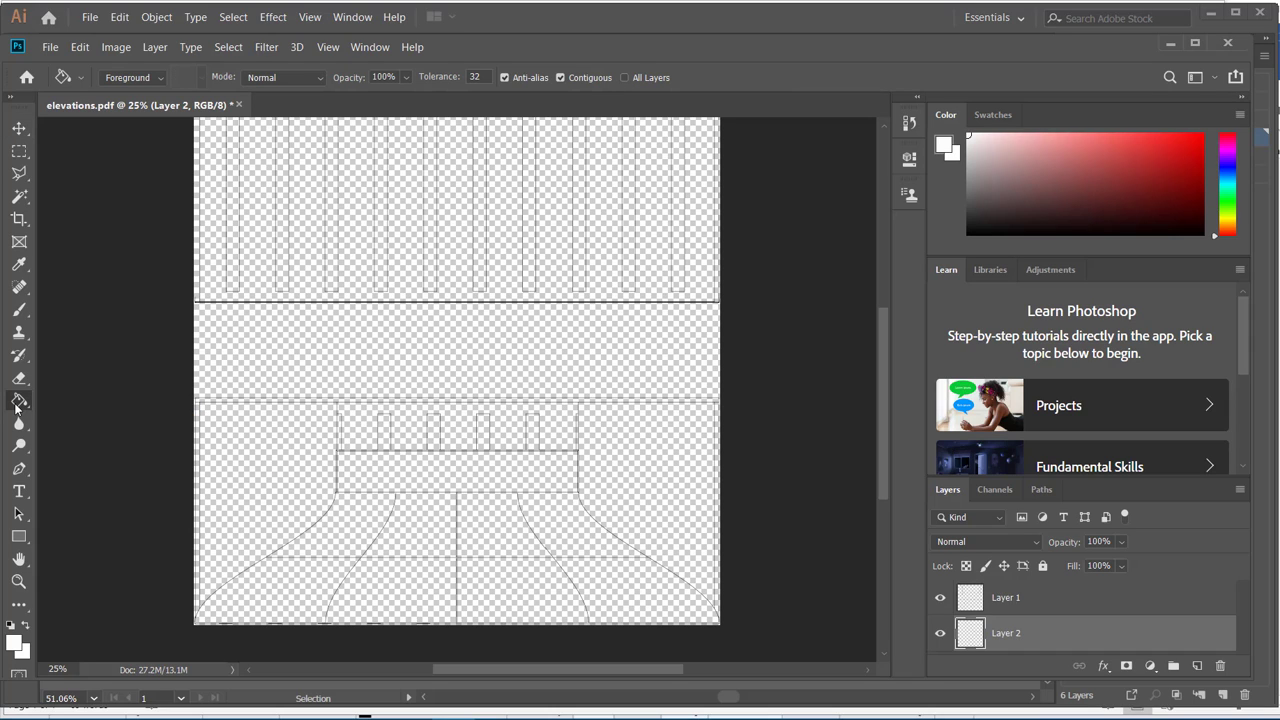
click(1154, 178)
click(648, 449)
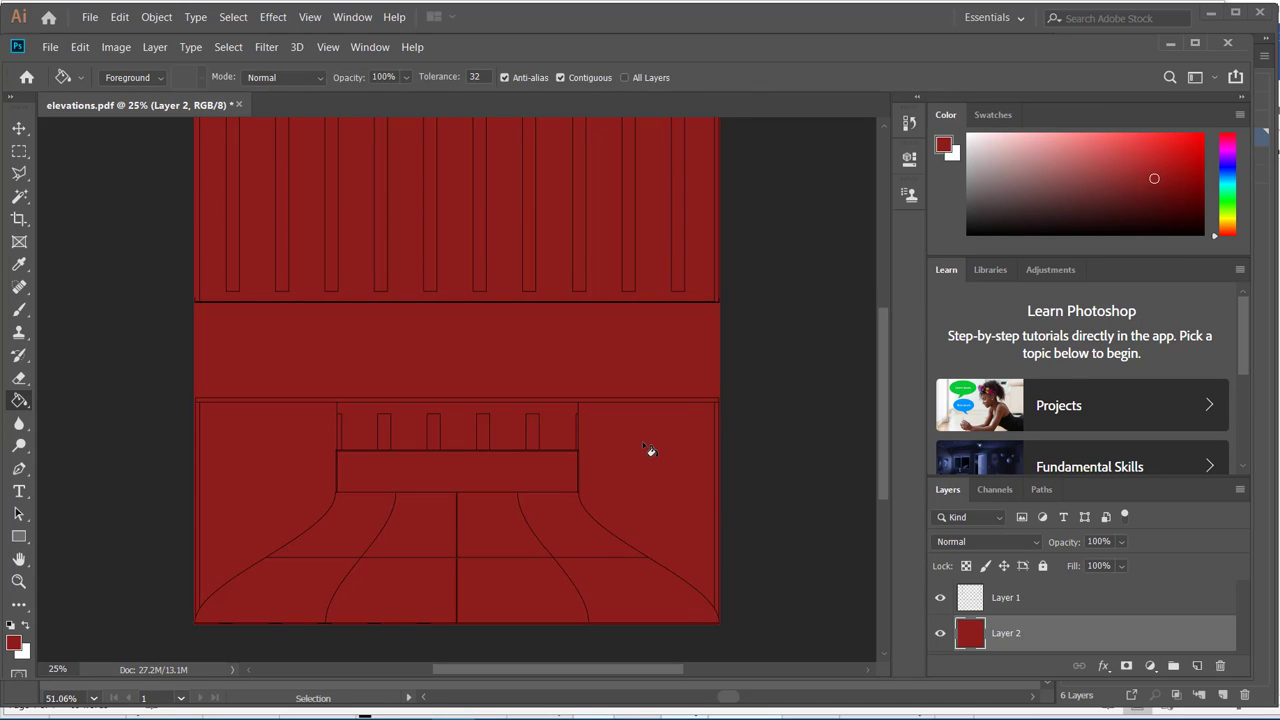
key(ctrl+z)
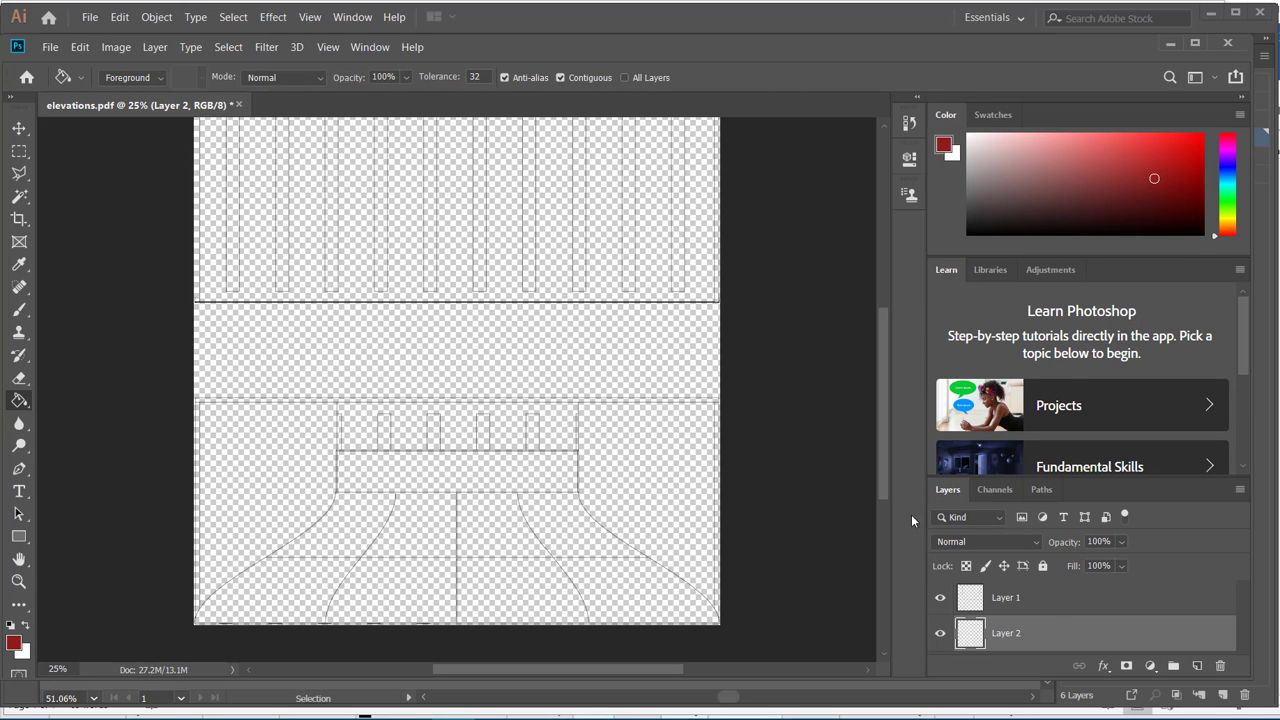
Step: On Layer 1, fill both side areas of the lower elevation and the wall around the upper elevation's slots with dark red
click(1048, 605)
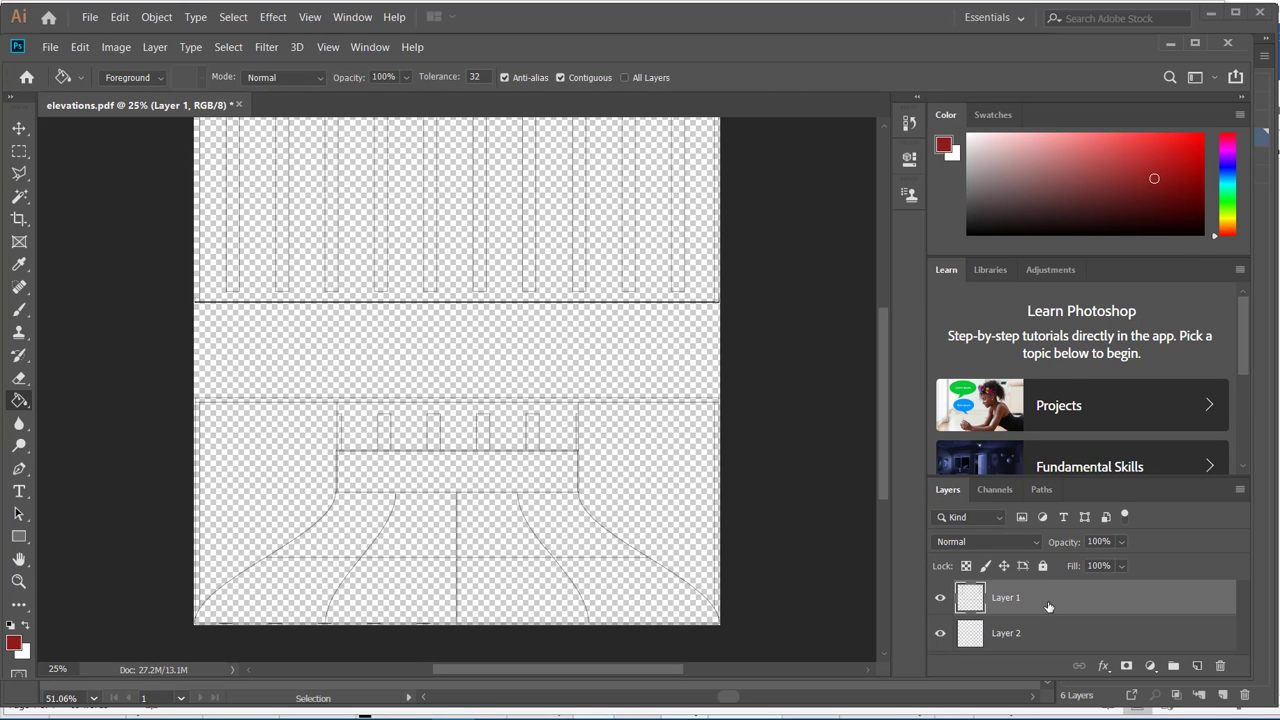
click(656, 458)
click(273, 456)
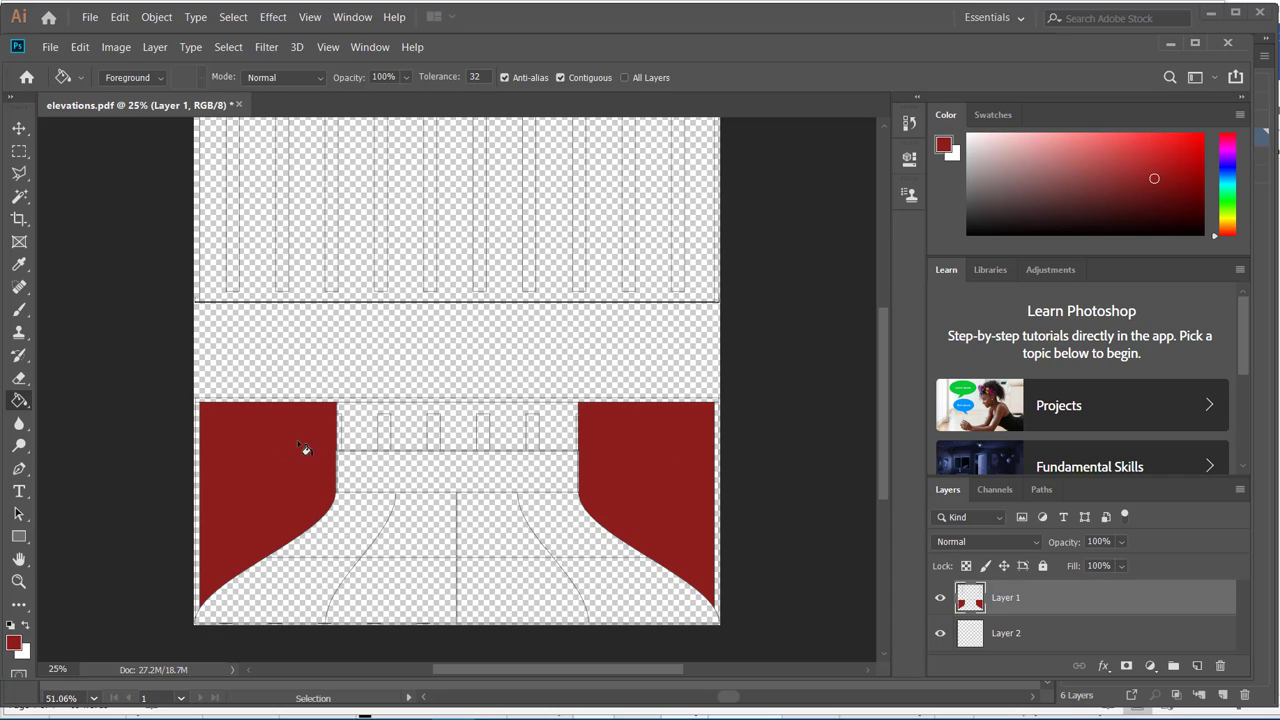
click(357, 218)
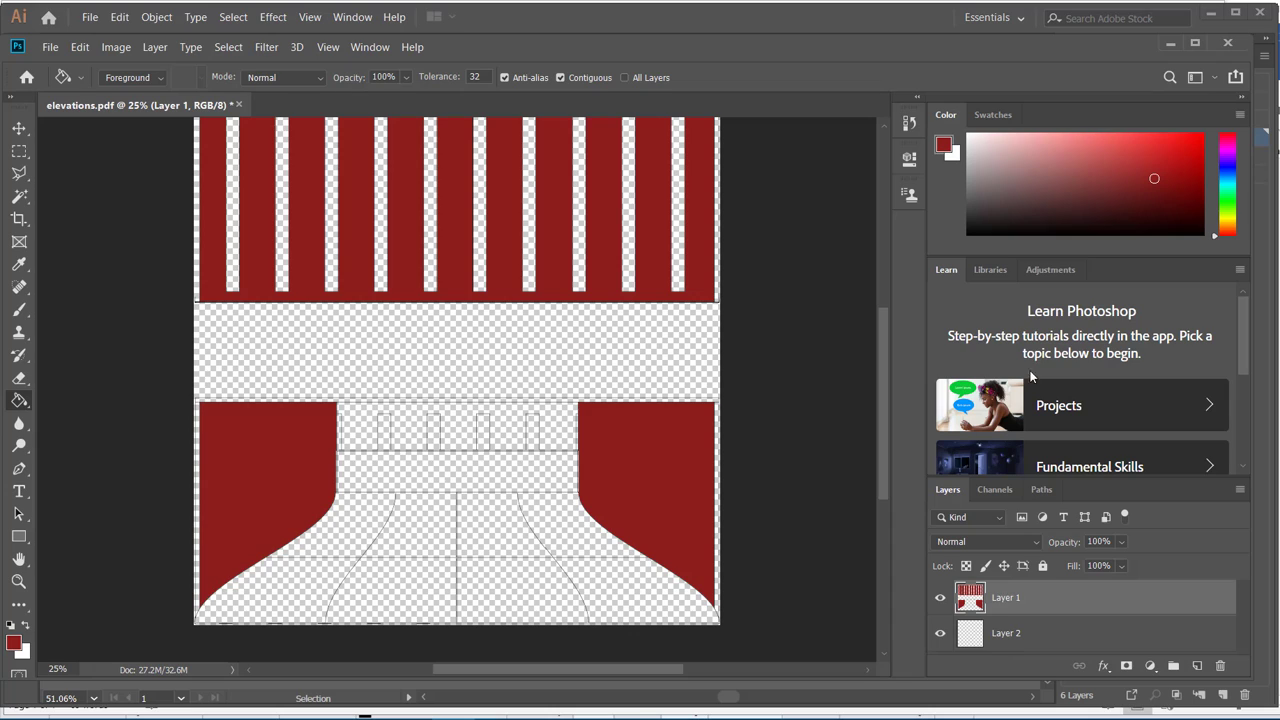
Step: Choose light cyan as the foreground color and fill the lower elevation's central curved panels and the band above them on Layer 1
click(1229, 192)
click(1076, 142)
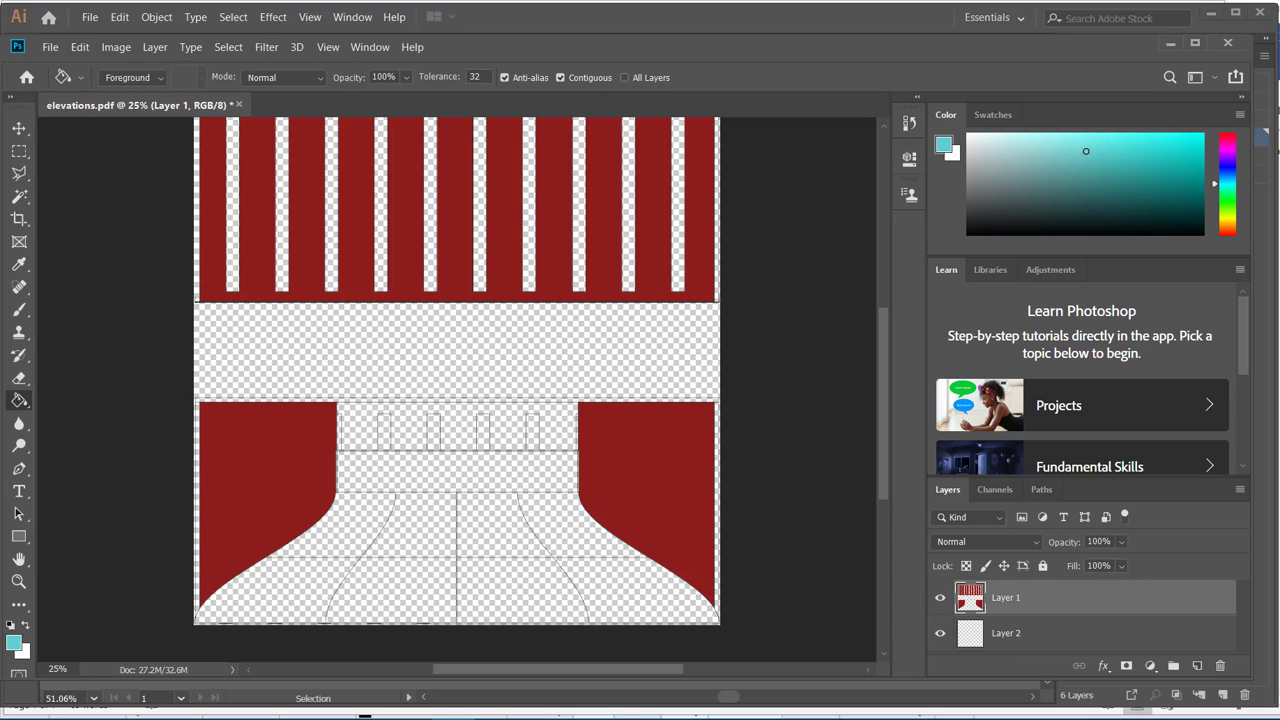
mouse_move(1076, 142)
mouse_down()
mouse_move(1049, 143)
mouse_move(1062, 139)
mouse_up()
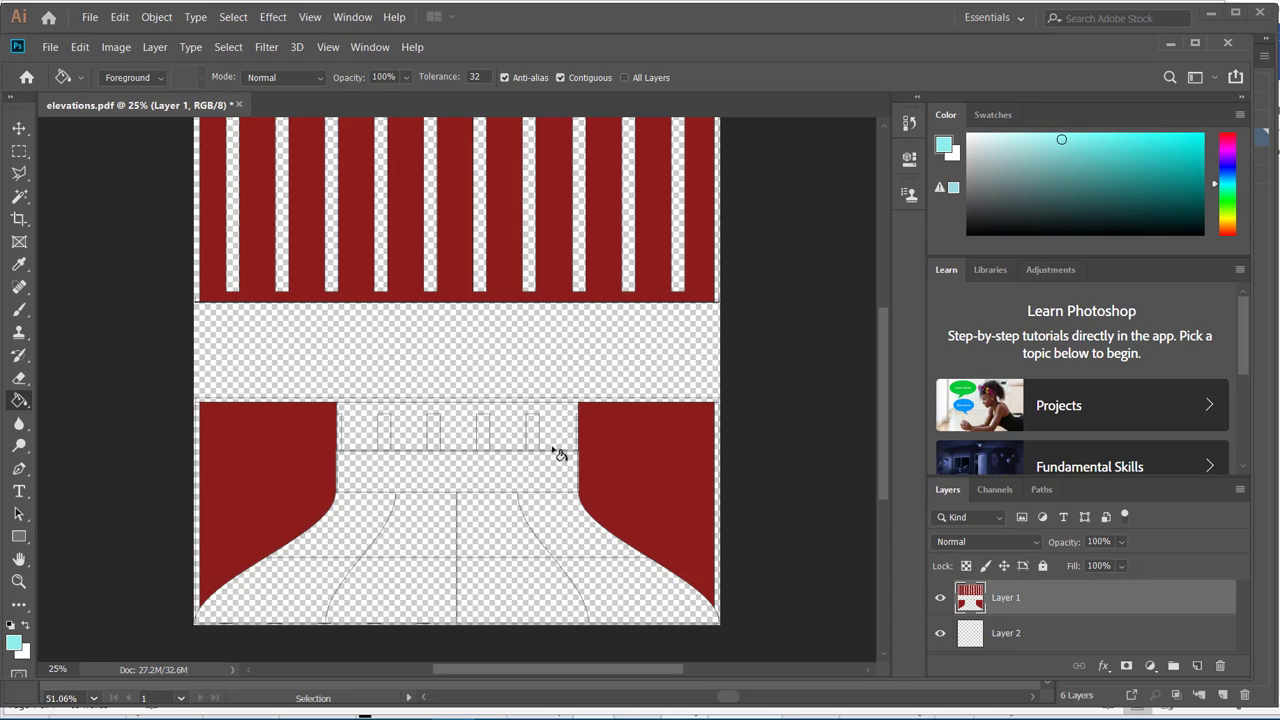
click(556, 510)
click(406, 524)
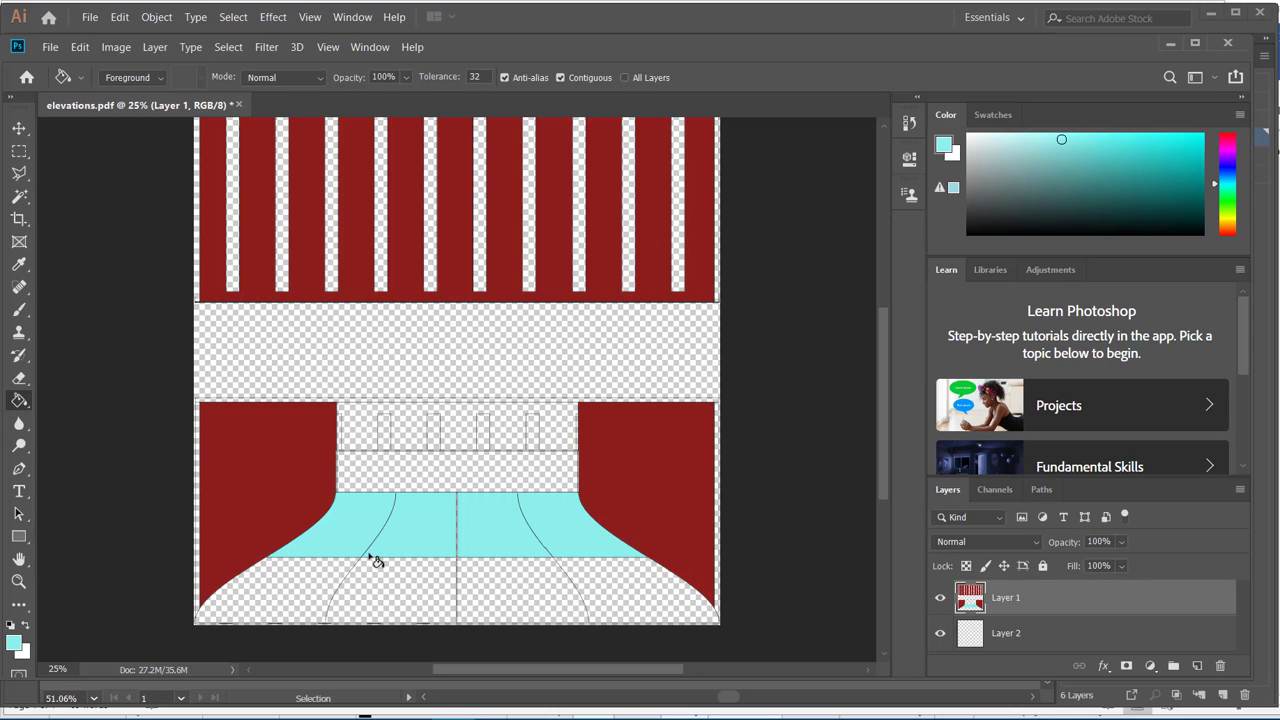
click(300, 588)
click(385, 588)
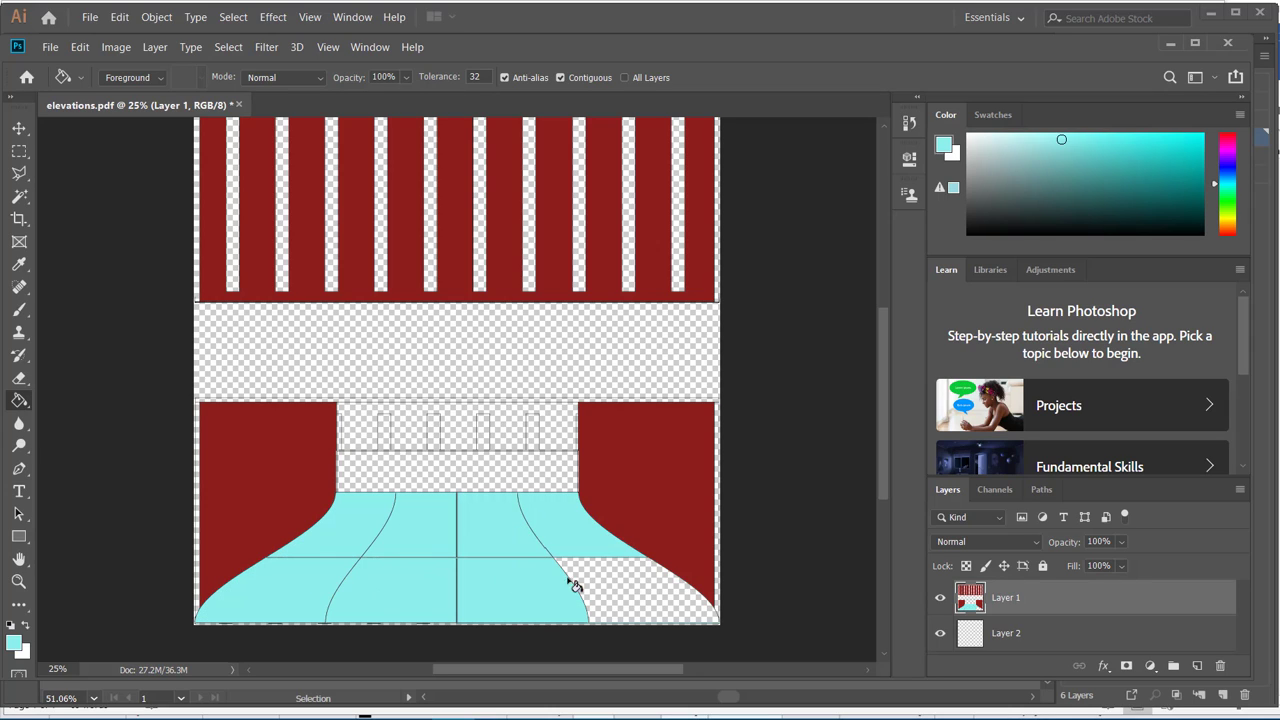
click(608, 581)
click(511, 467)
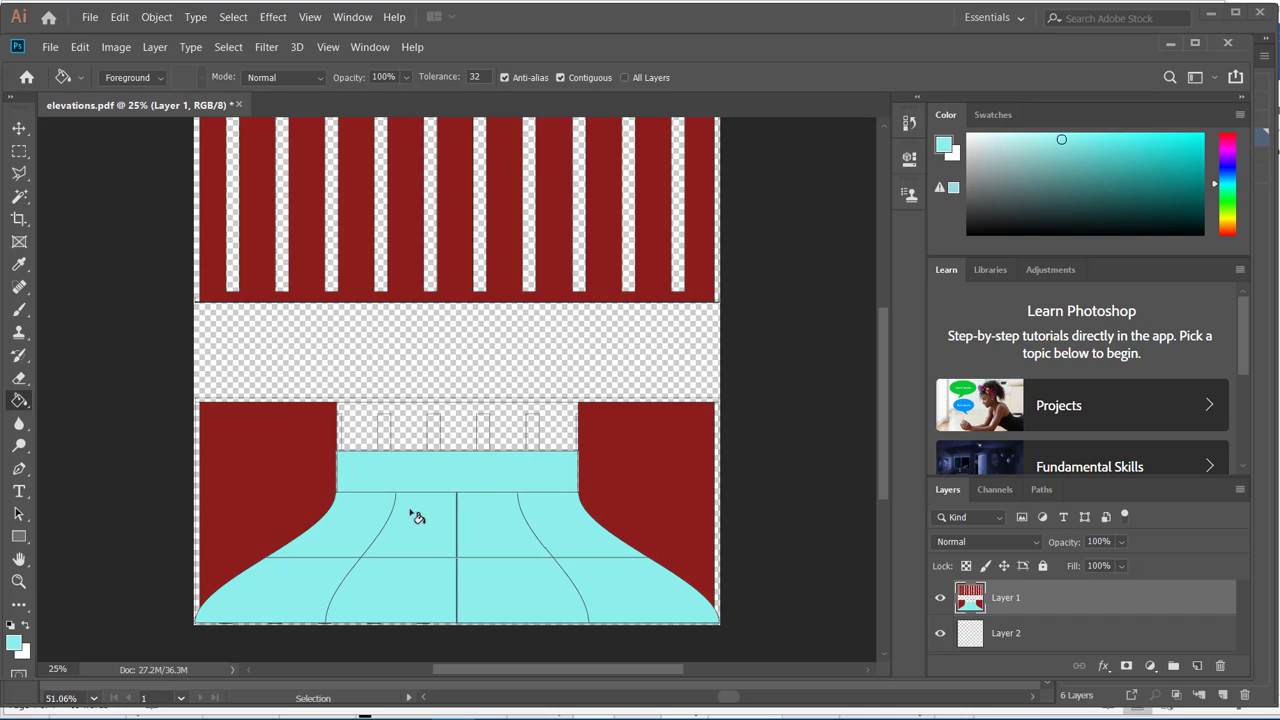
key(v)
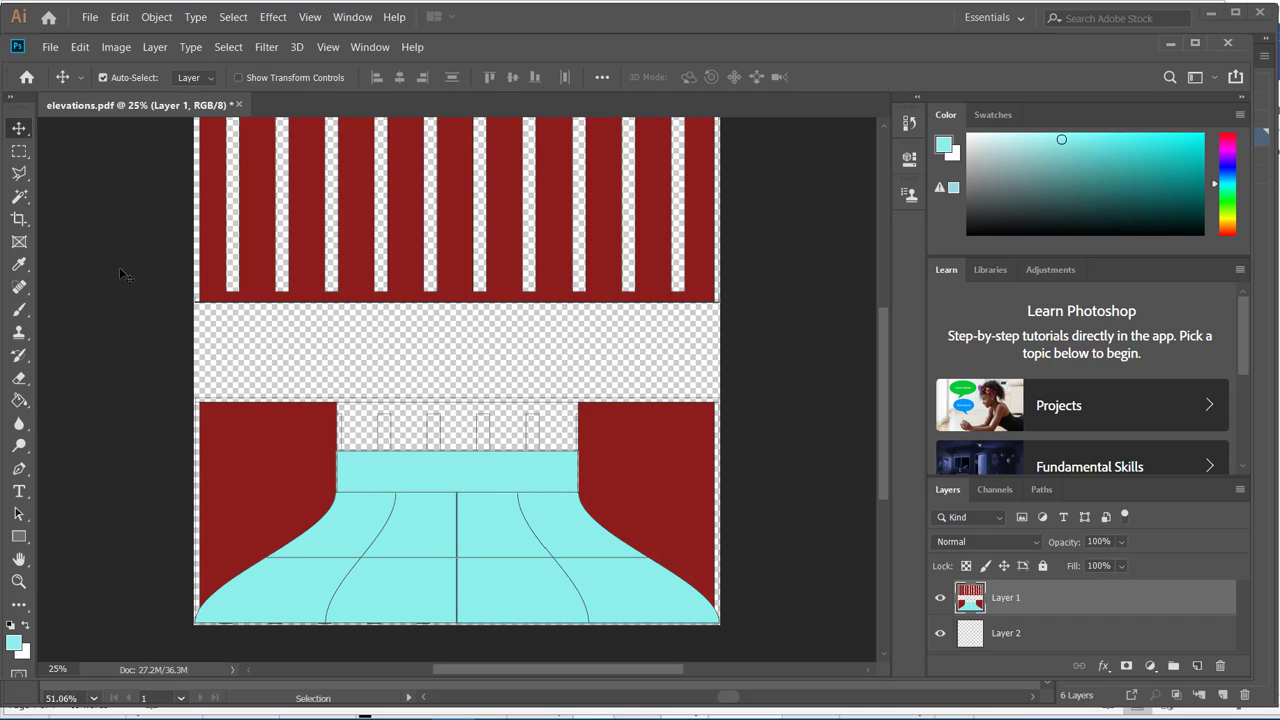
Step: Review the headings in the Word notes on coloring vector drawings and colorizing renderings in Photoshop
click(117, 275)
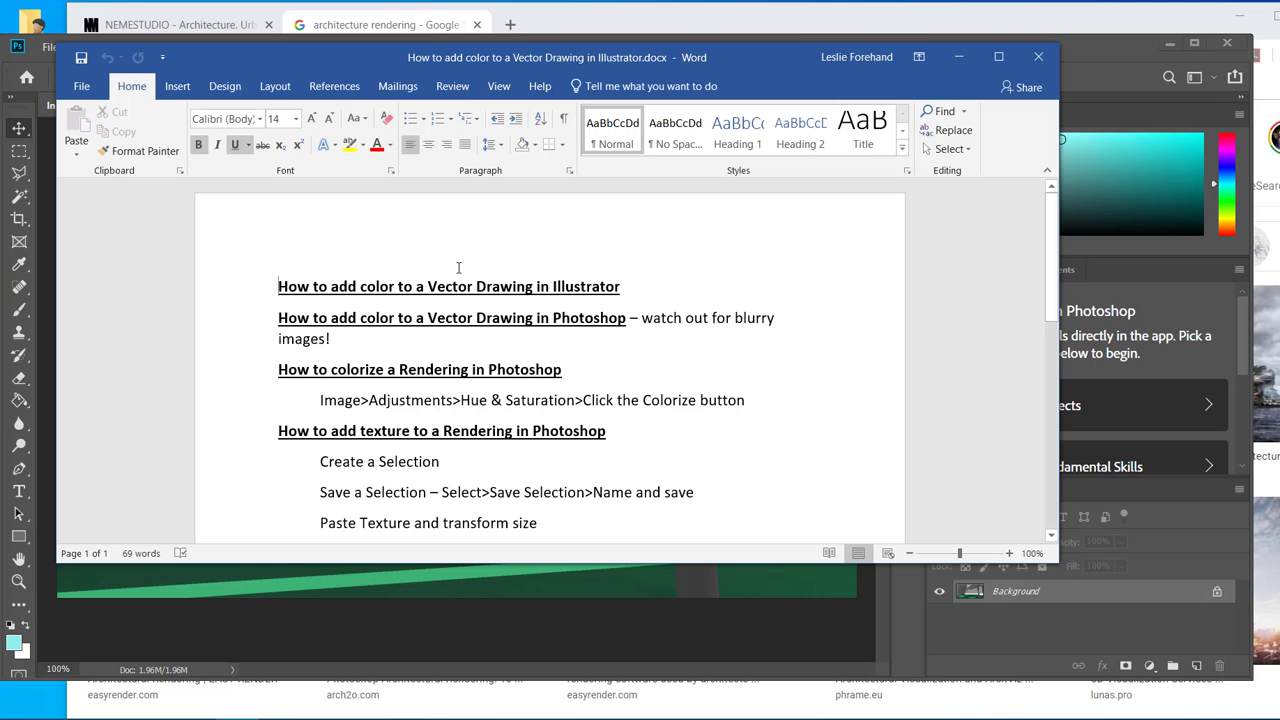
click(262, 290)
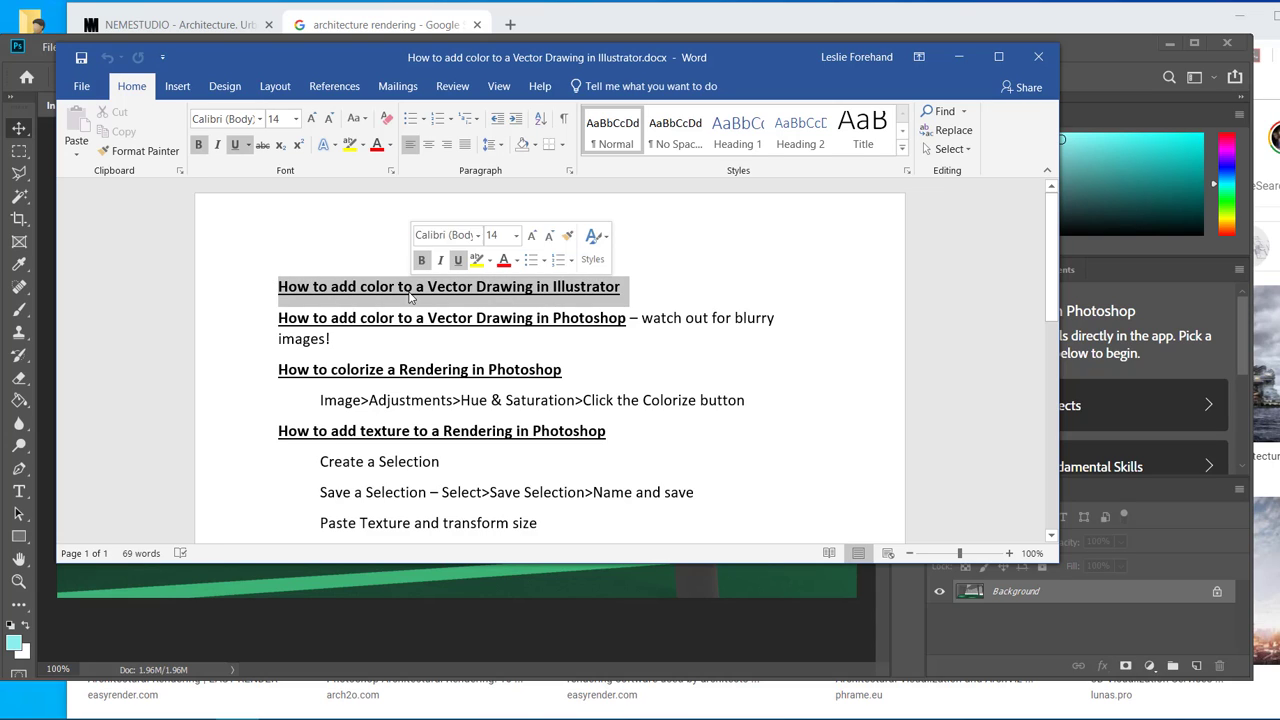
click(274, 320)
mouse_move(274, 320)
mouse_down()
mouse_move(645, 323)
mouse_move(631, 322)
mouse_up()
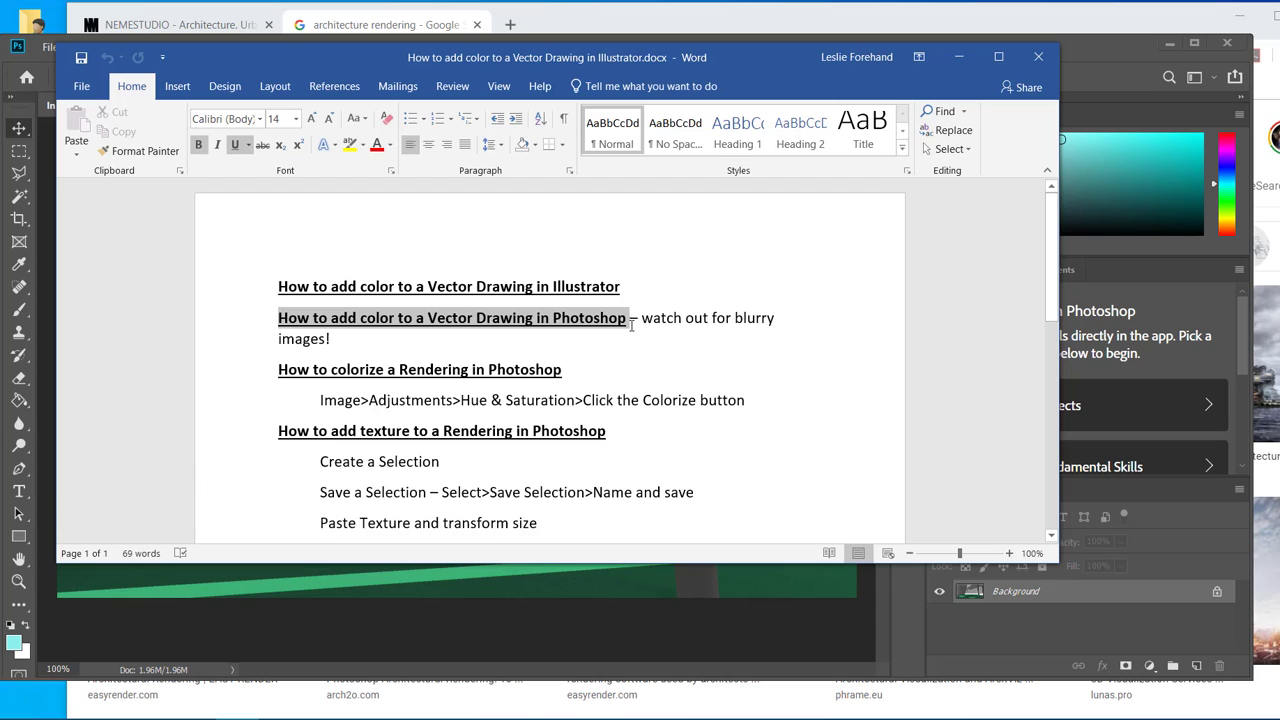
click(257, 378)
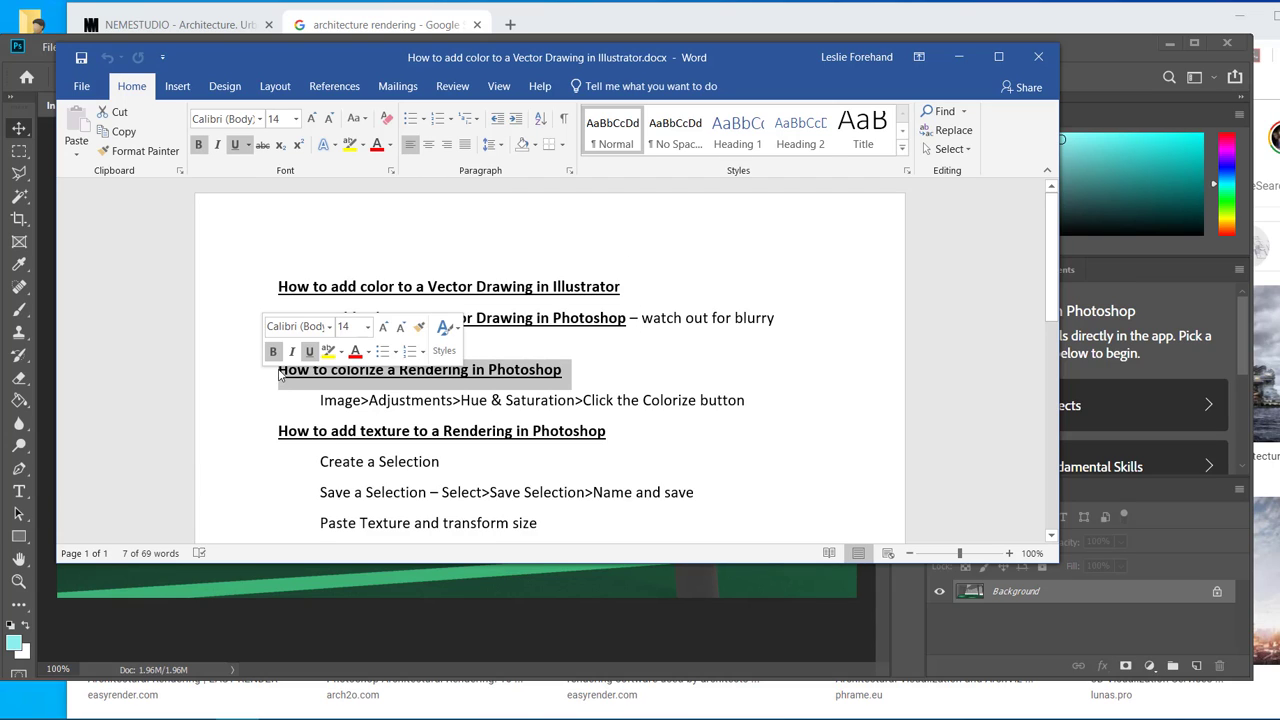
click(283, 399)
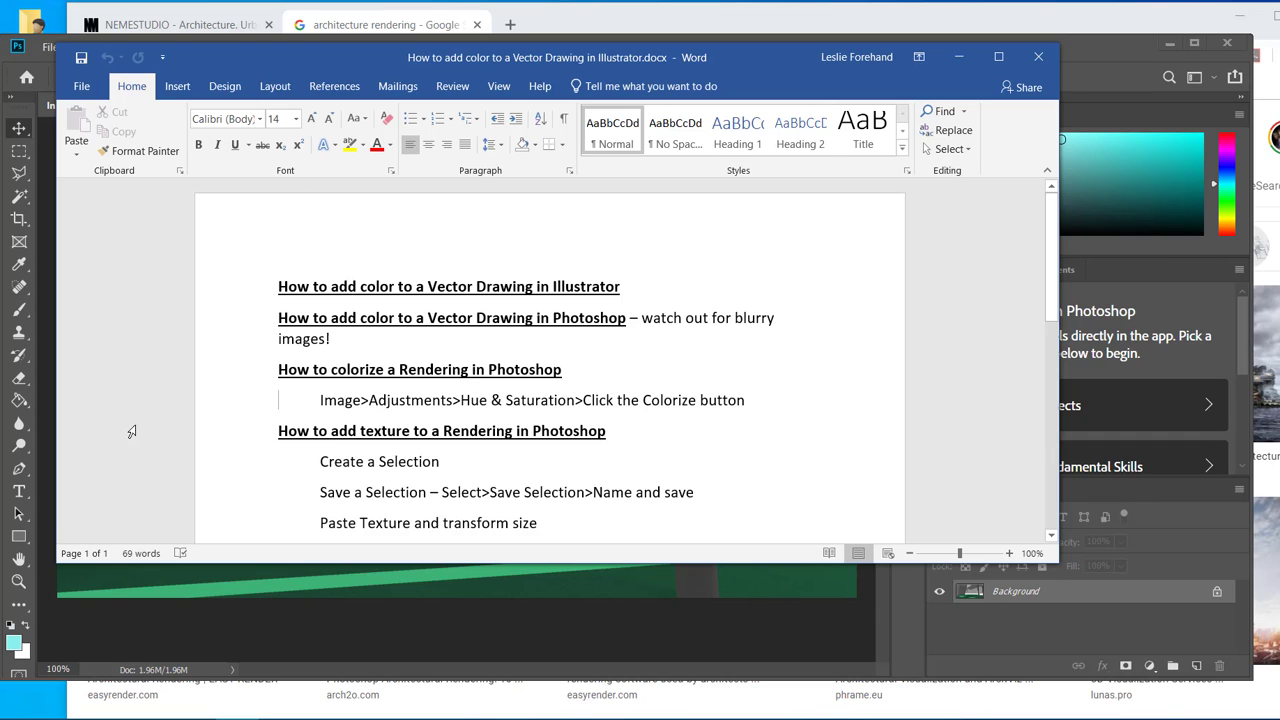
Step: Switch to Interior rendering.jpg in Photoshop and start a Polygonal Lasso outline of the green floor along the wall and around the first column's base
click(290, 589)
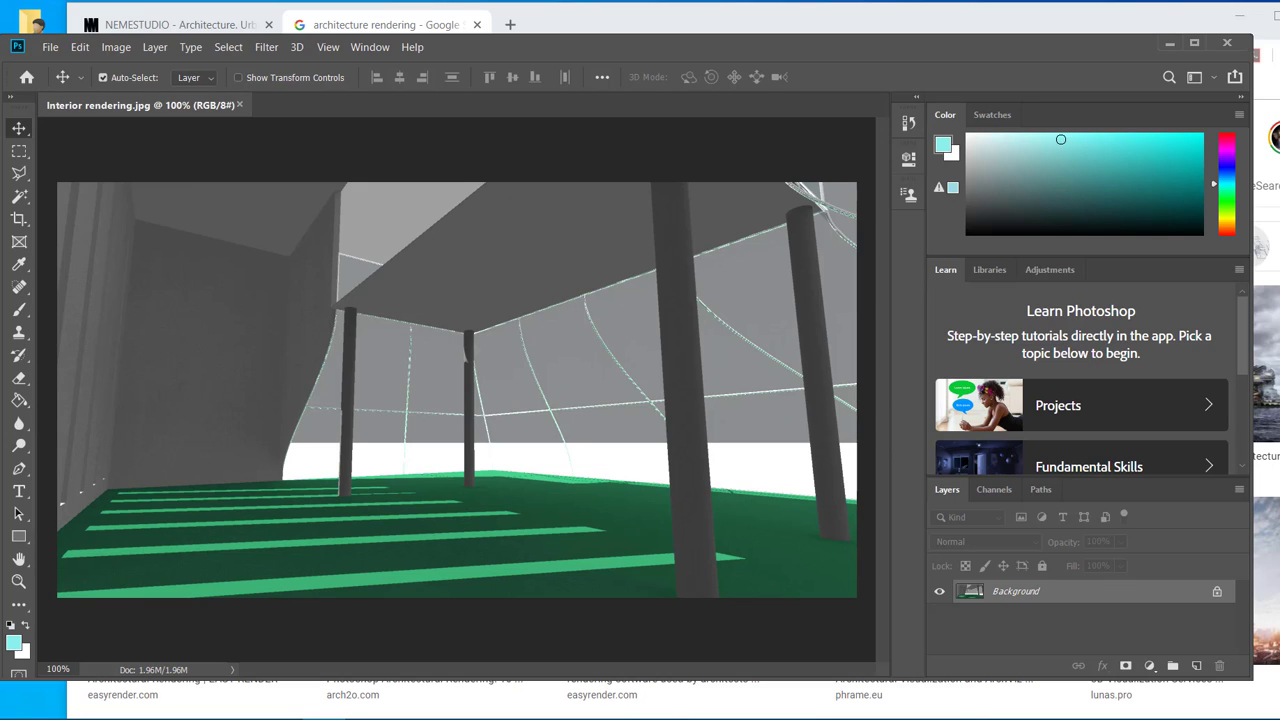
click(19, 172)
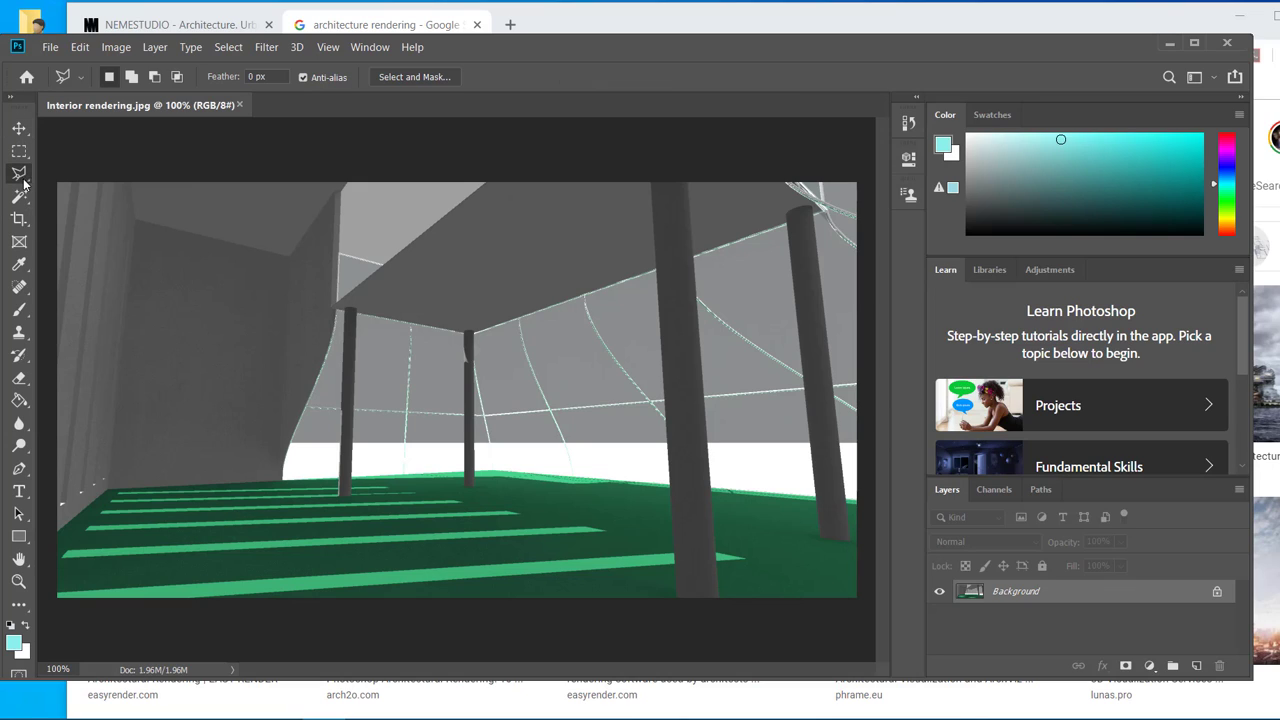
click(58, 537)
scroll(103, 497, up, 3)
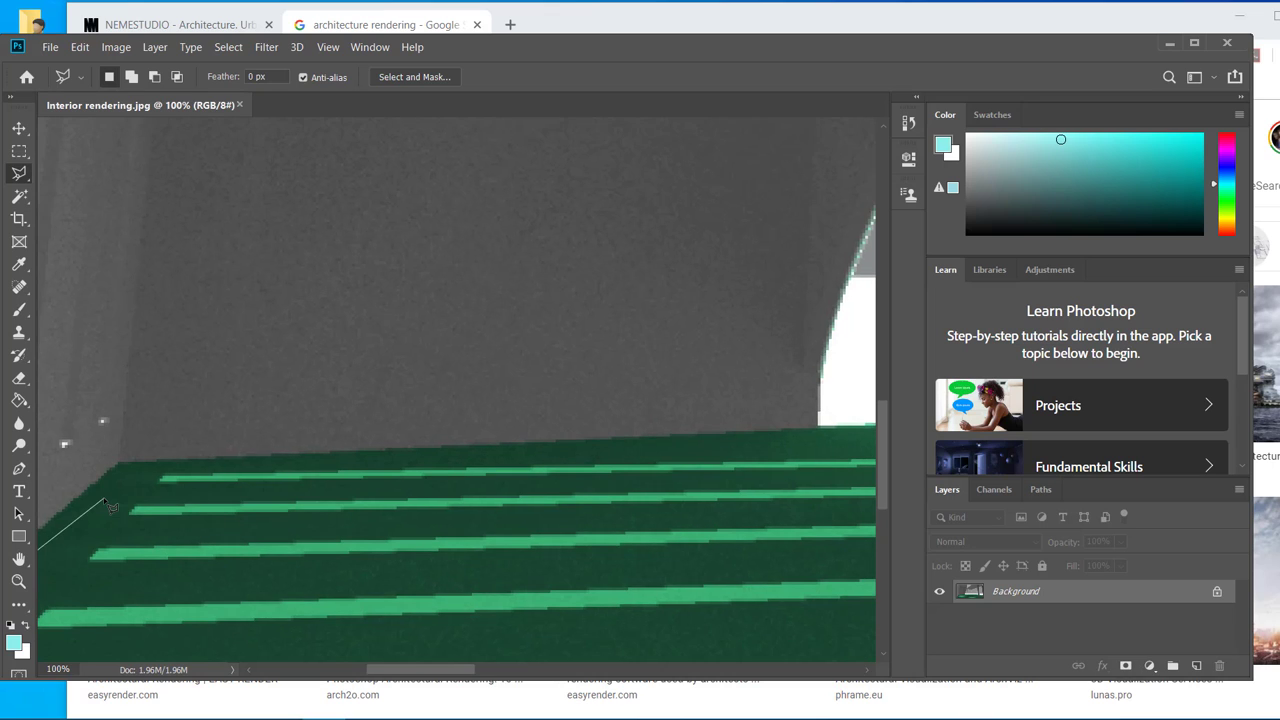
click(118, 462)
scroll(690, 410, right, 5)
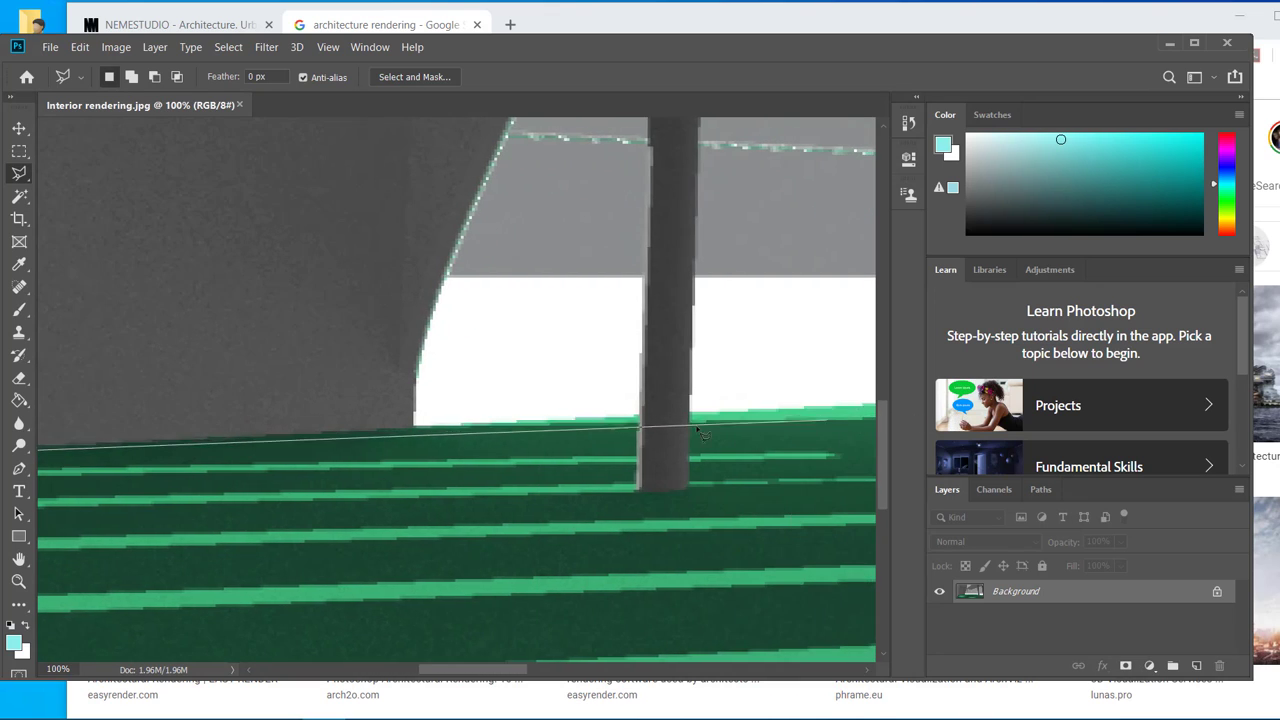
click(637, 418)
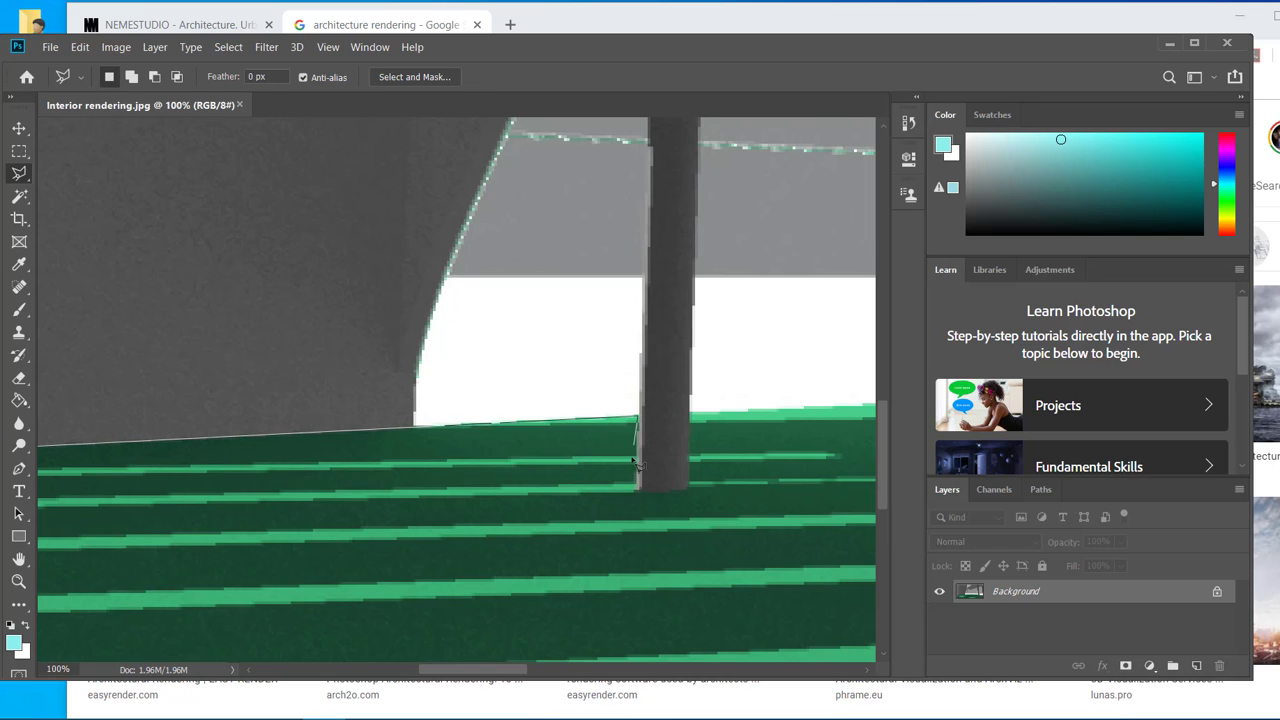
click(636, 490)
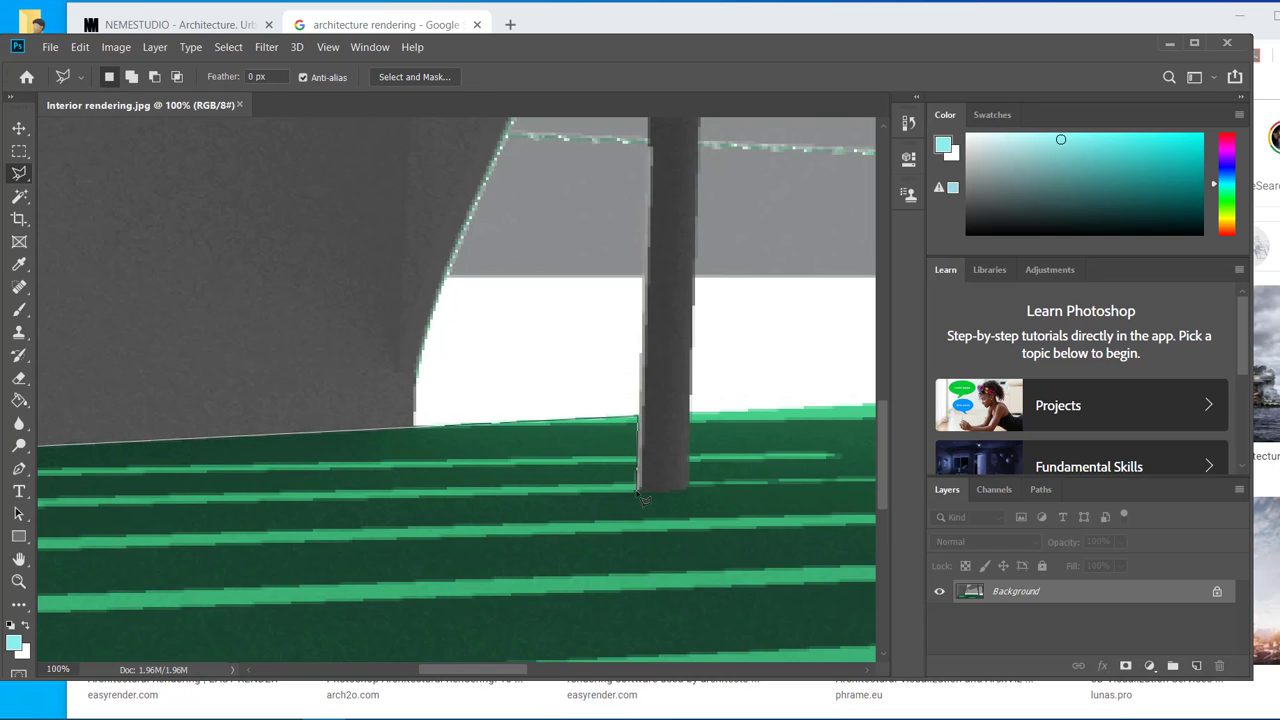
click(689, 489)
click(690, 412)
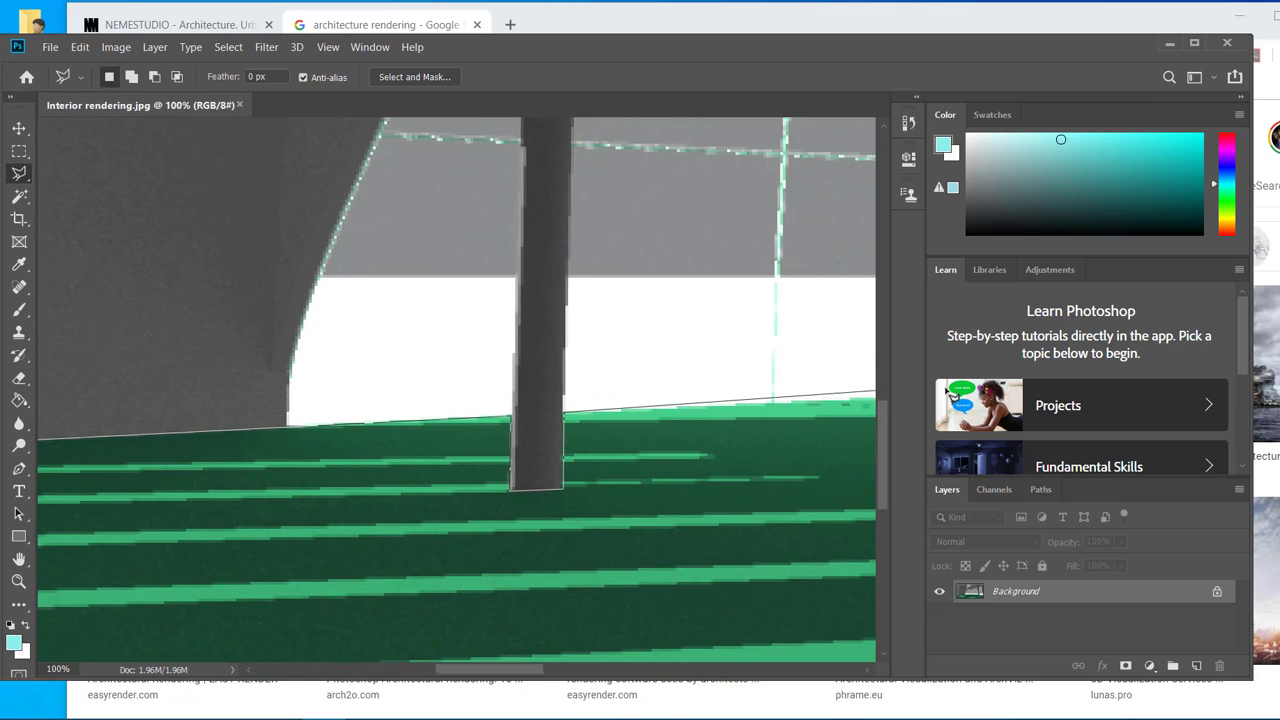
Step: Continue the floor outline around the second column's base, down the large column and along the image's lower edge, closing the selection
click(677, 391)
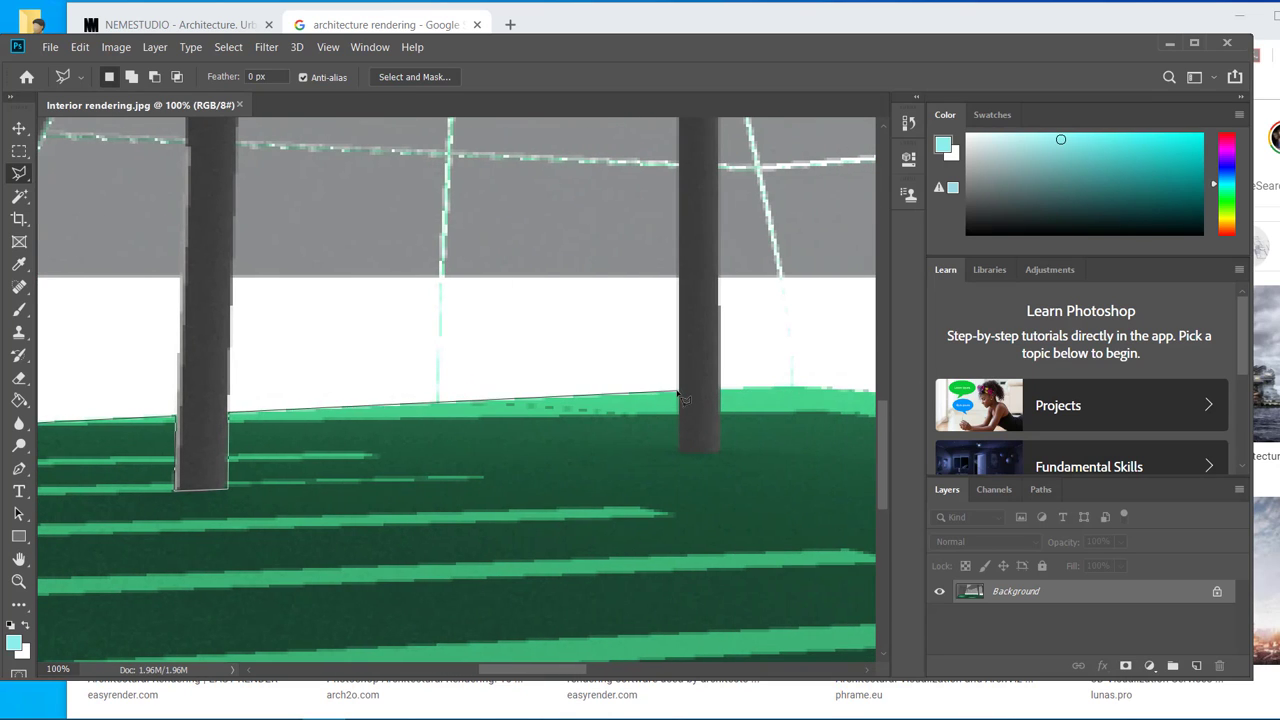
click(679, 450)
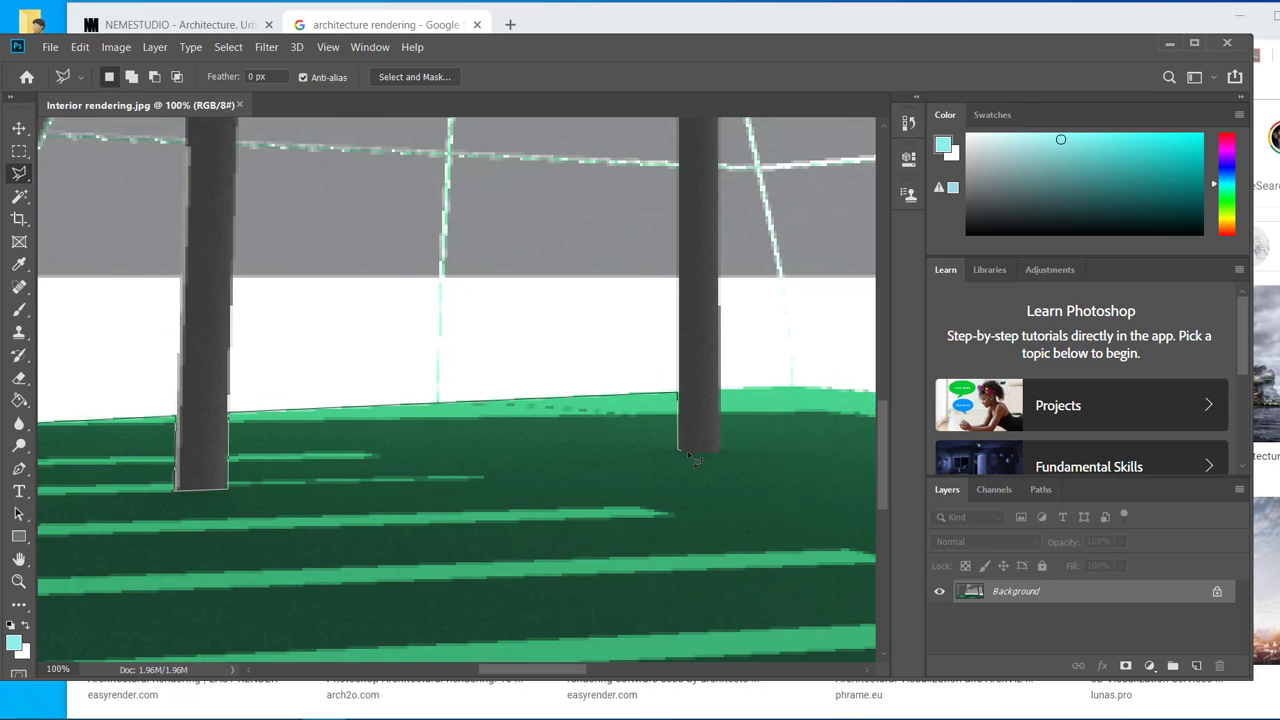
click(720, 449)
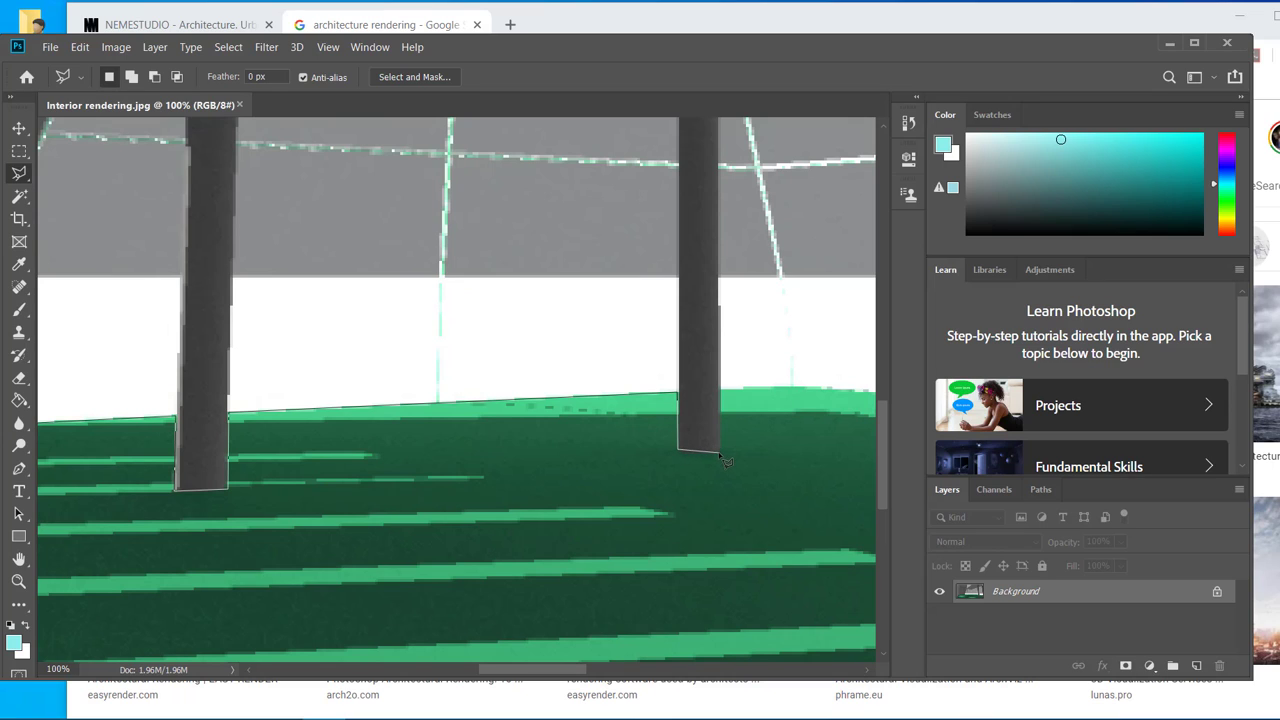
click(720, 390)
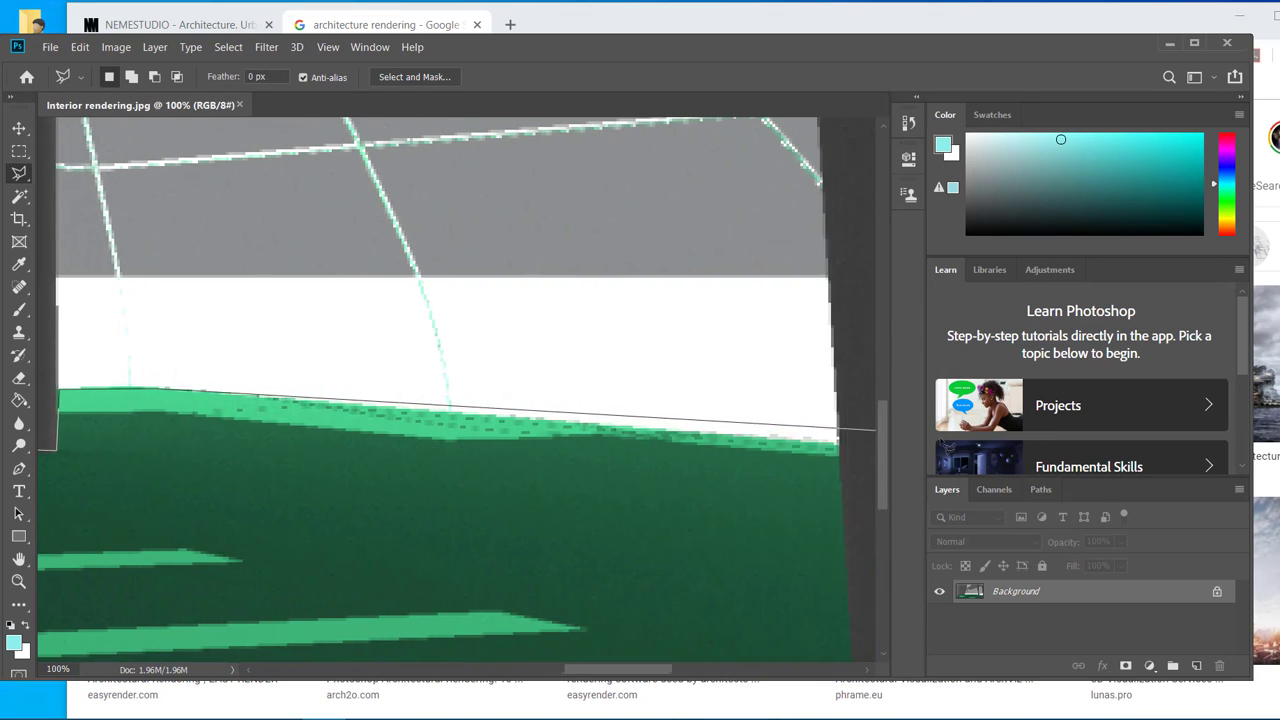
click(707, 447)
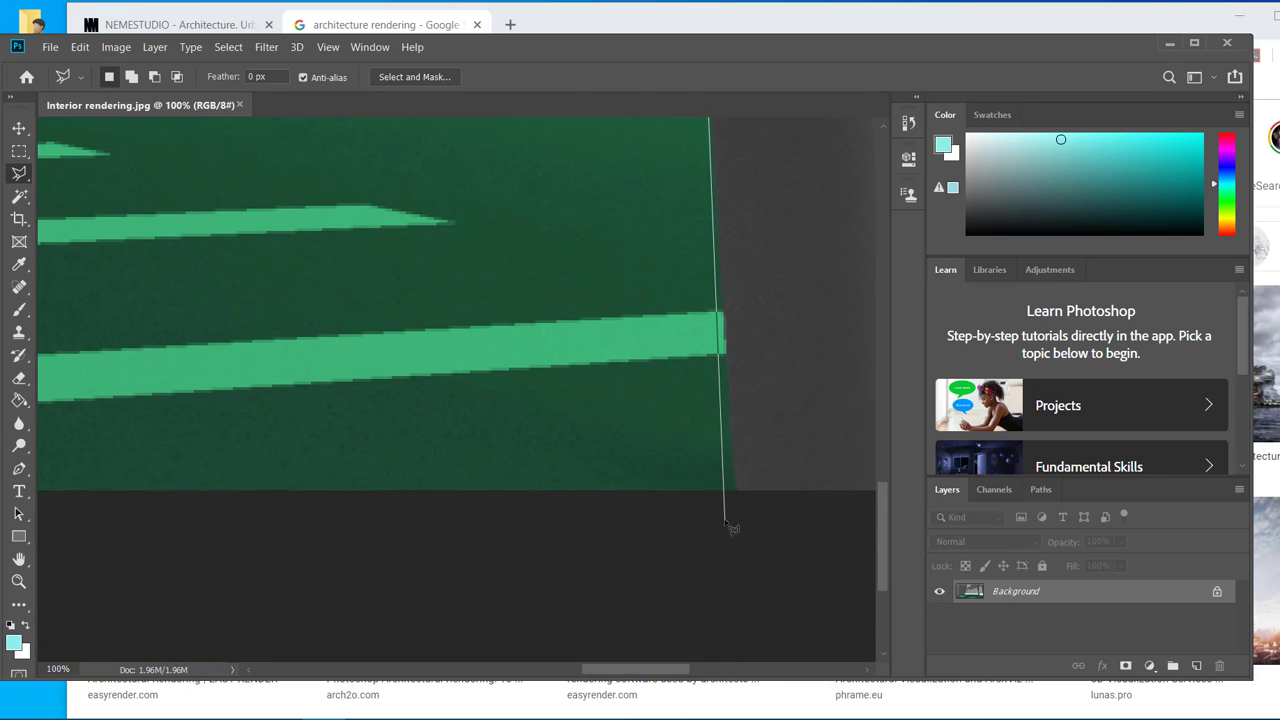
click(737, 491)
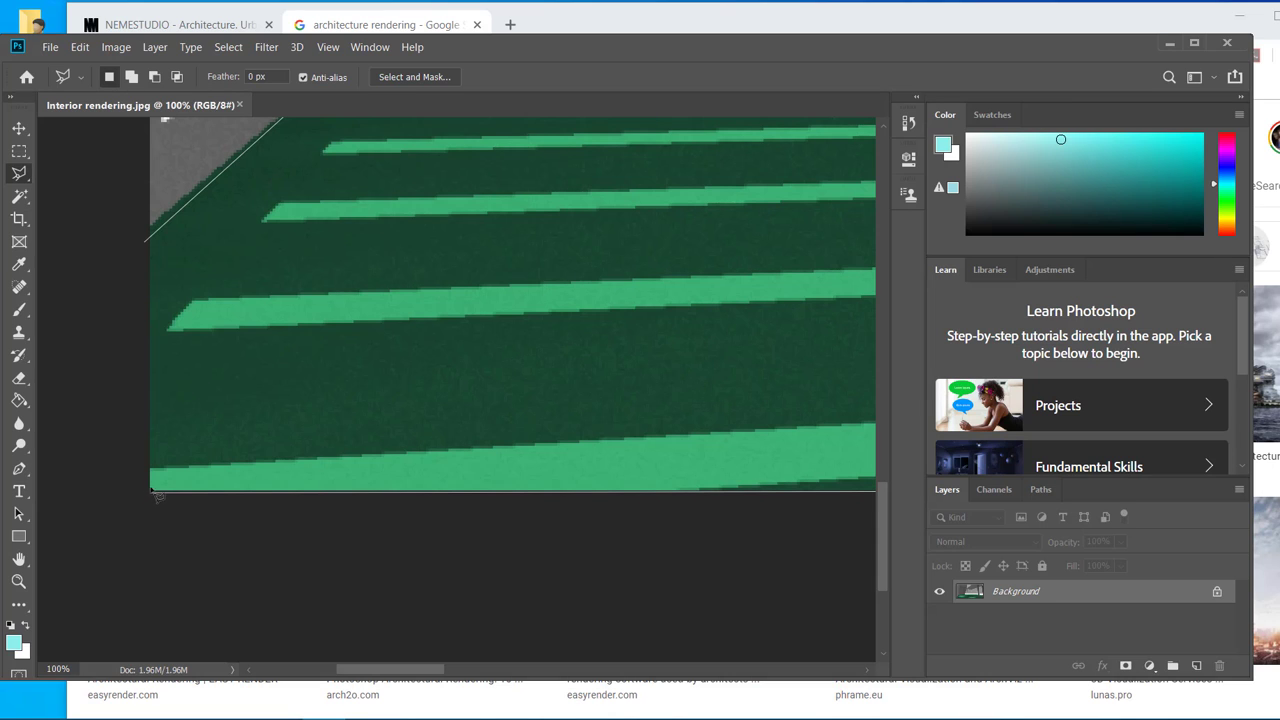
click(148, 246)
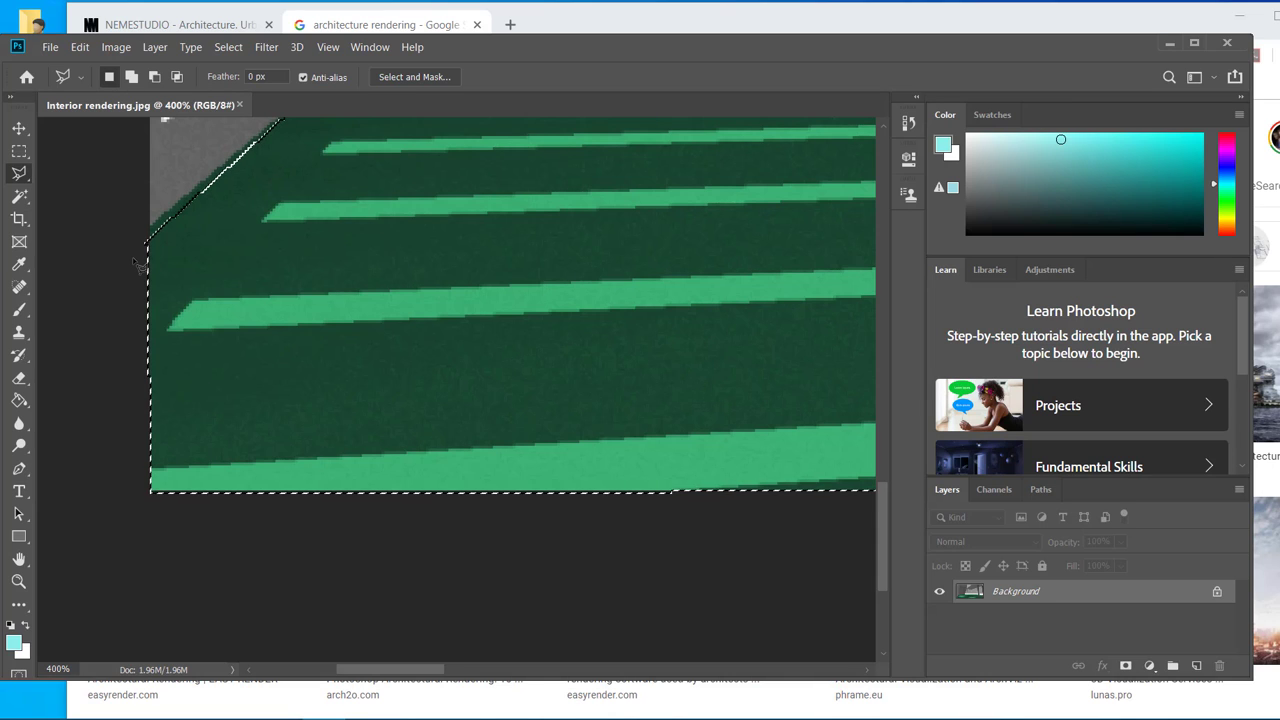
key(ctrl+minus)
key(ctrl+minus)
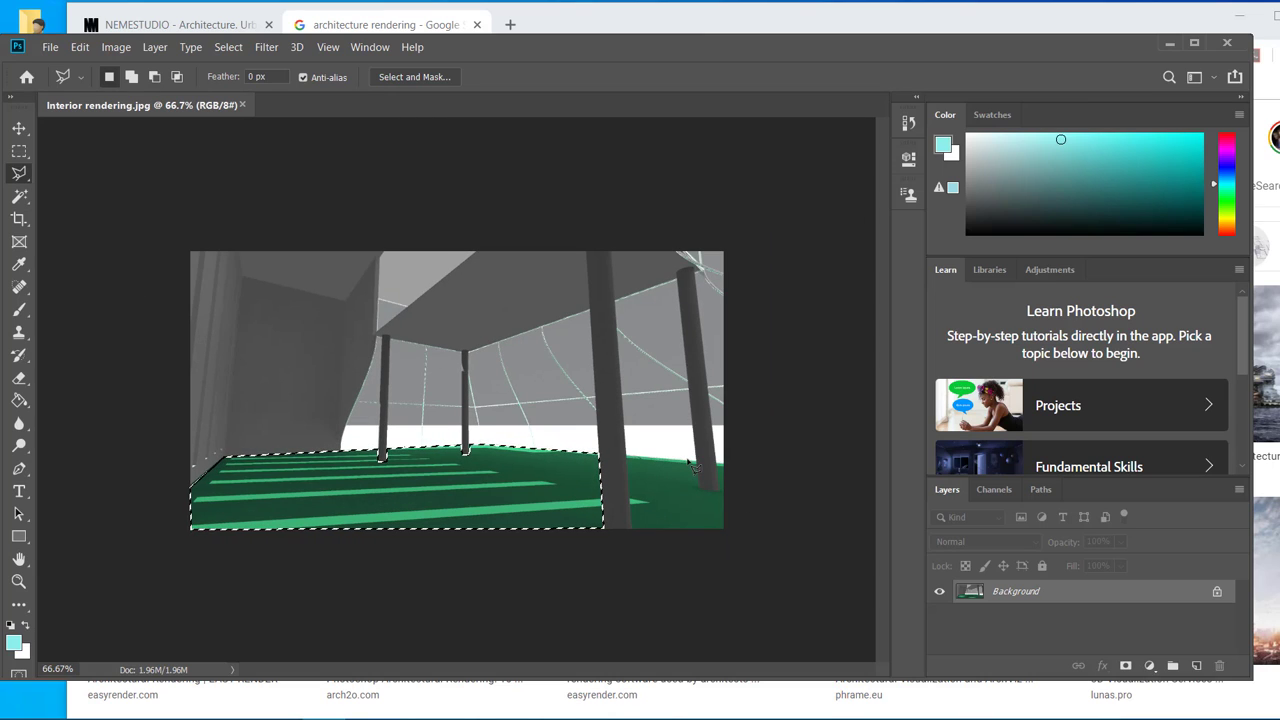
Step: Add the green floor area beyond the large column to the selection, leaving out the base of the far column
key(ctrl+plus)
key(ctrl+plus)
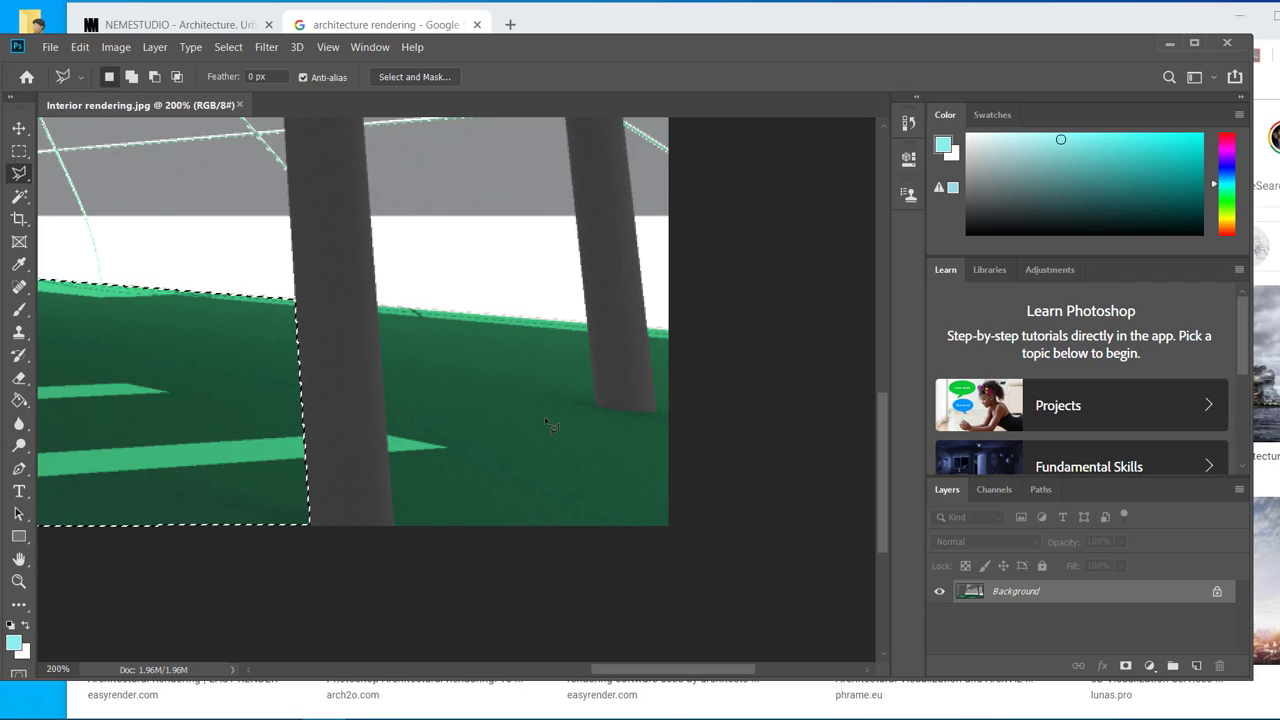
key(shift)
key(shift)
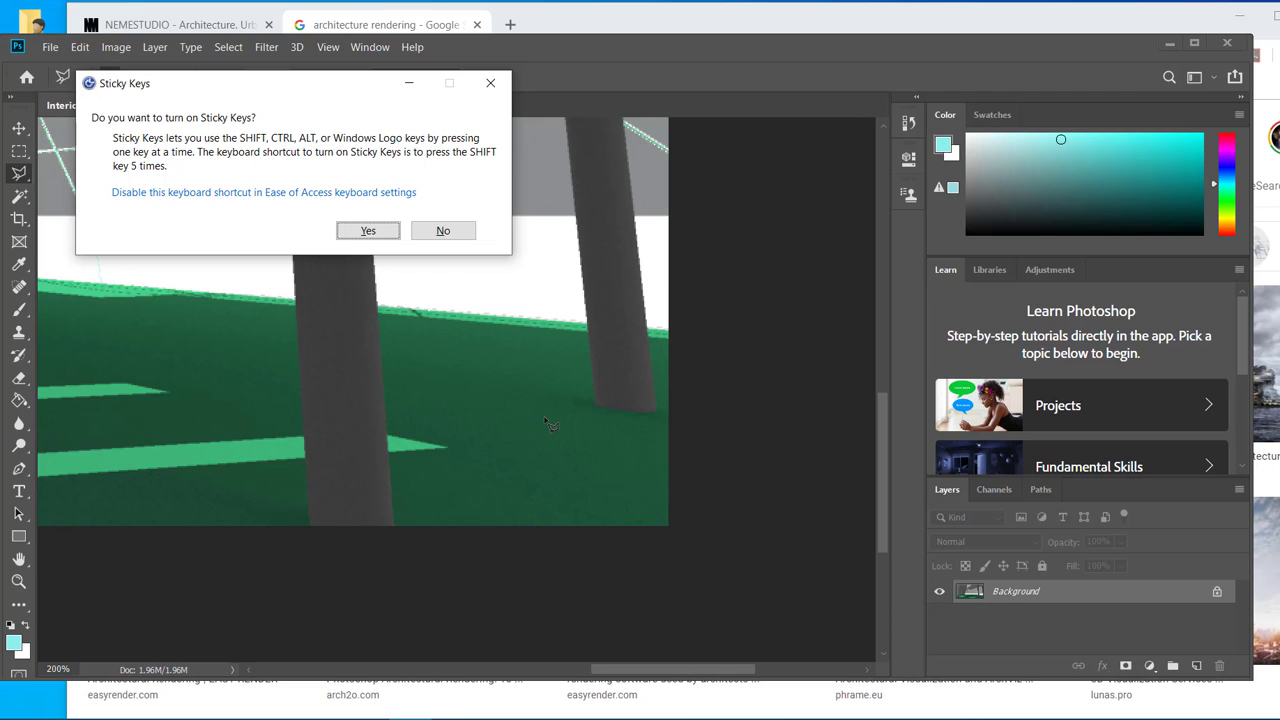
click(489, 84)
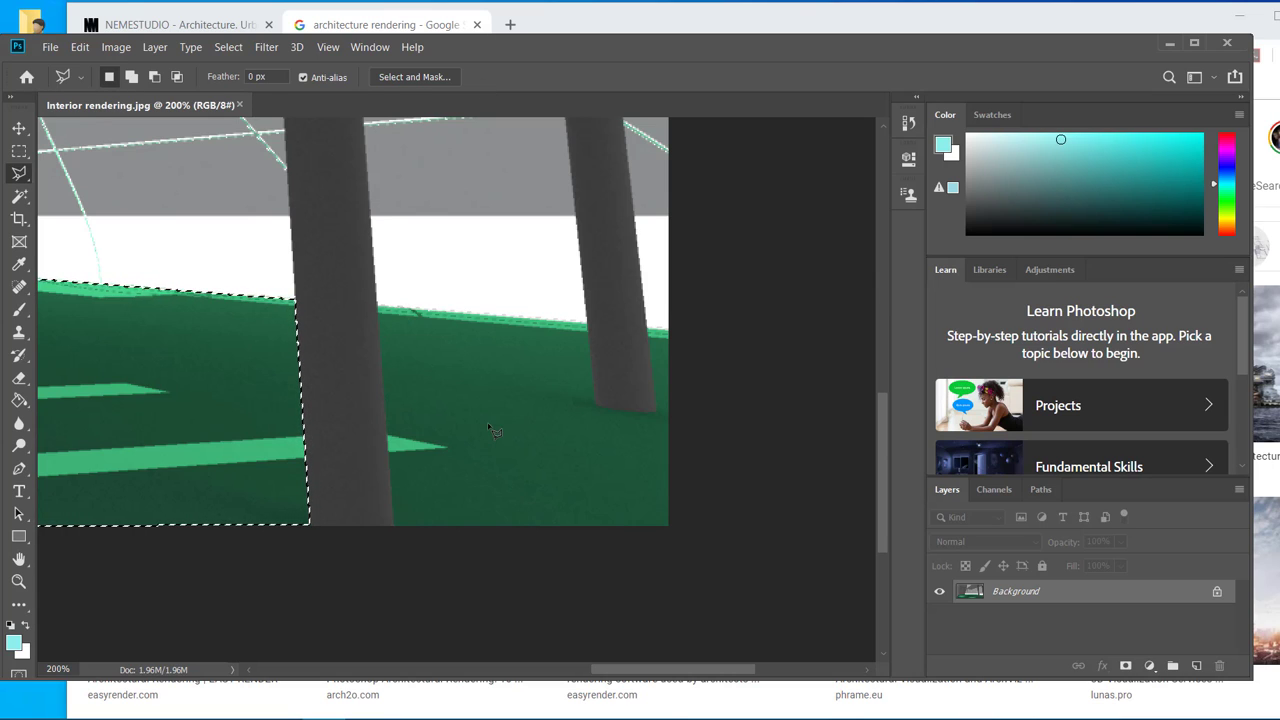
key(shift)
click(386, 315)
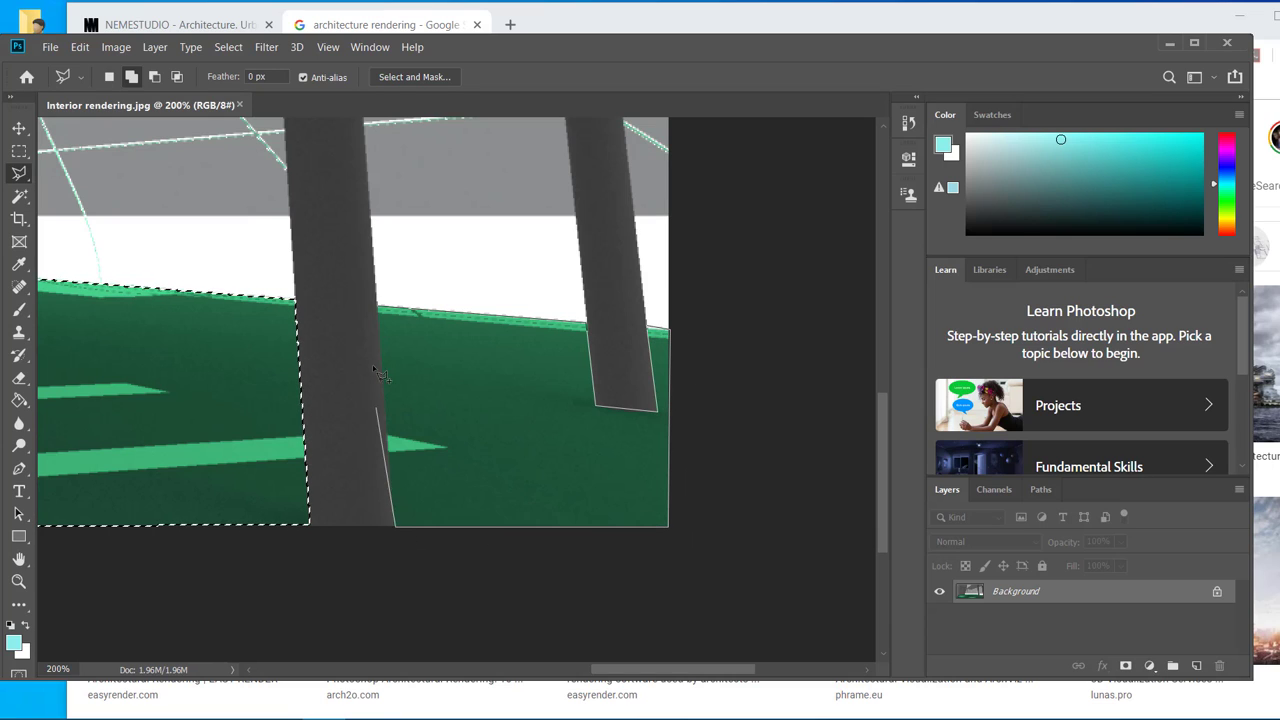
click(386, 316)
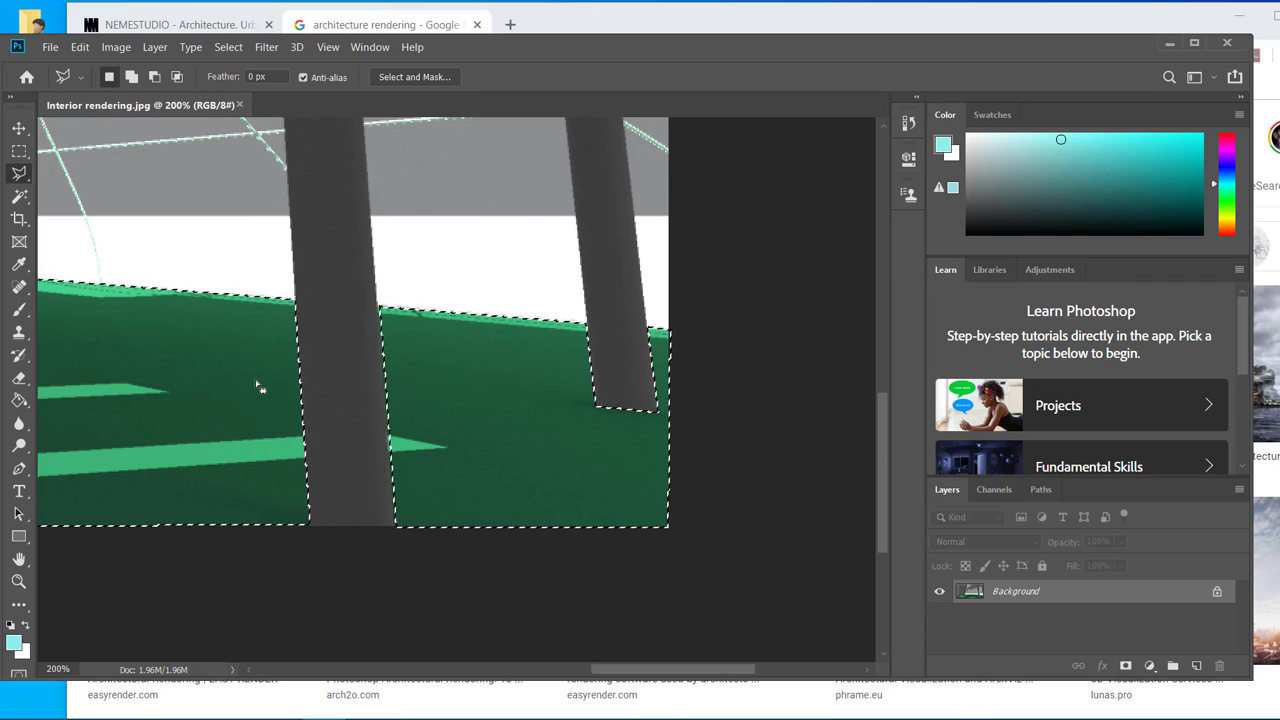
Step: Subtract a roughly triangular piece of floor beside the large column from the selection with the Polygonal Lasso
key(alt)
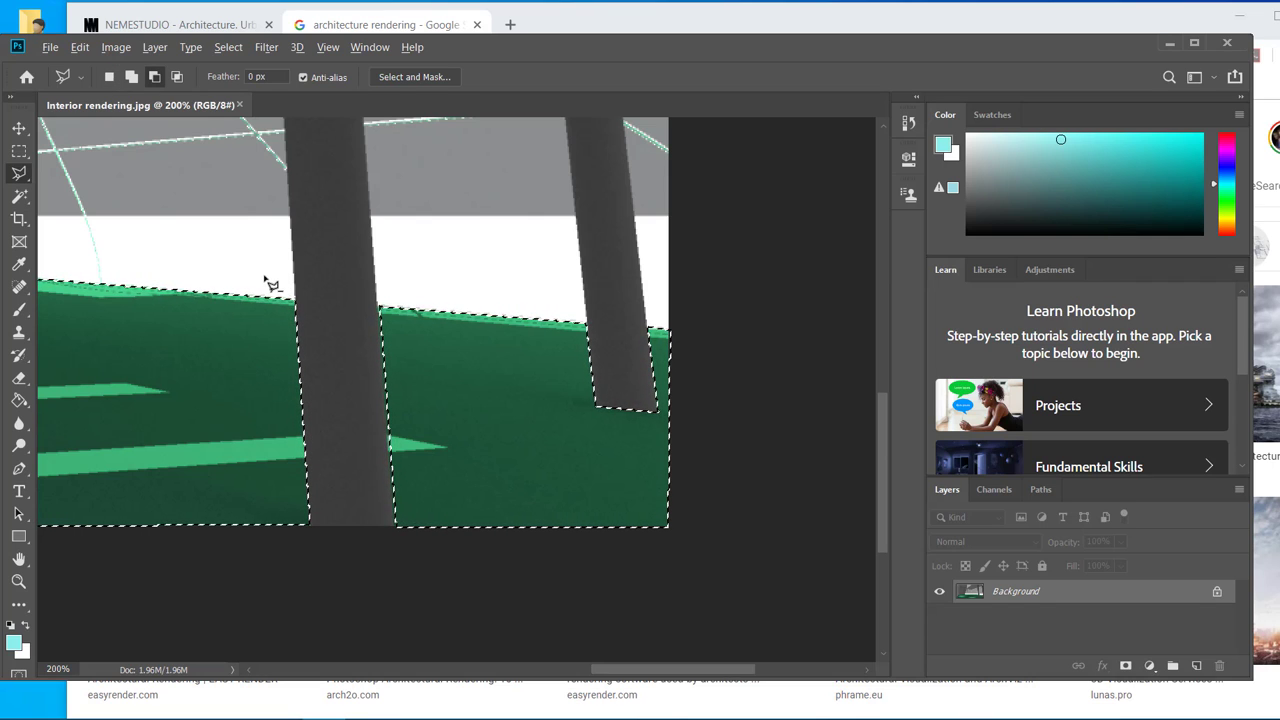
click(263, 276)
click(219, 400)
click(330, 466)
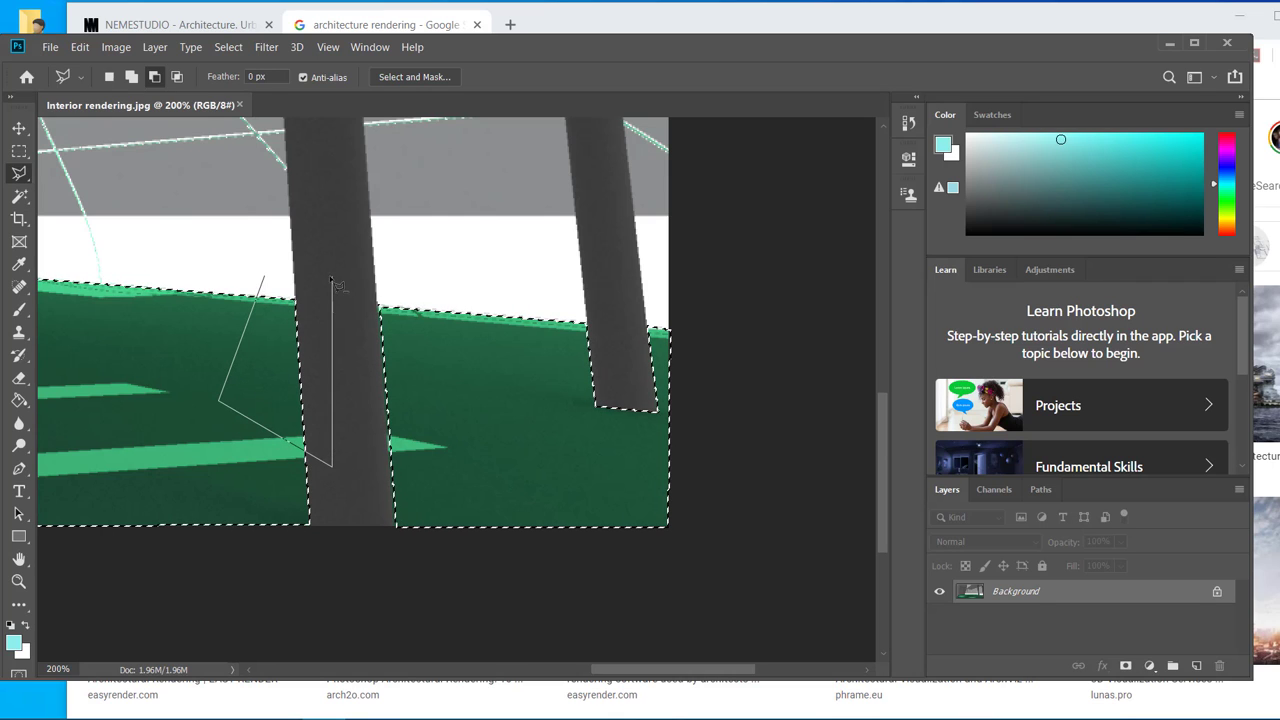
click(300, 292)
click(264, 278)
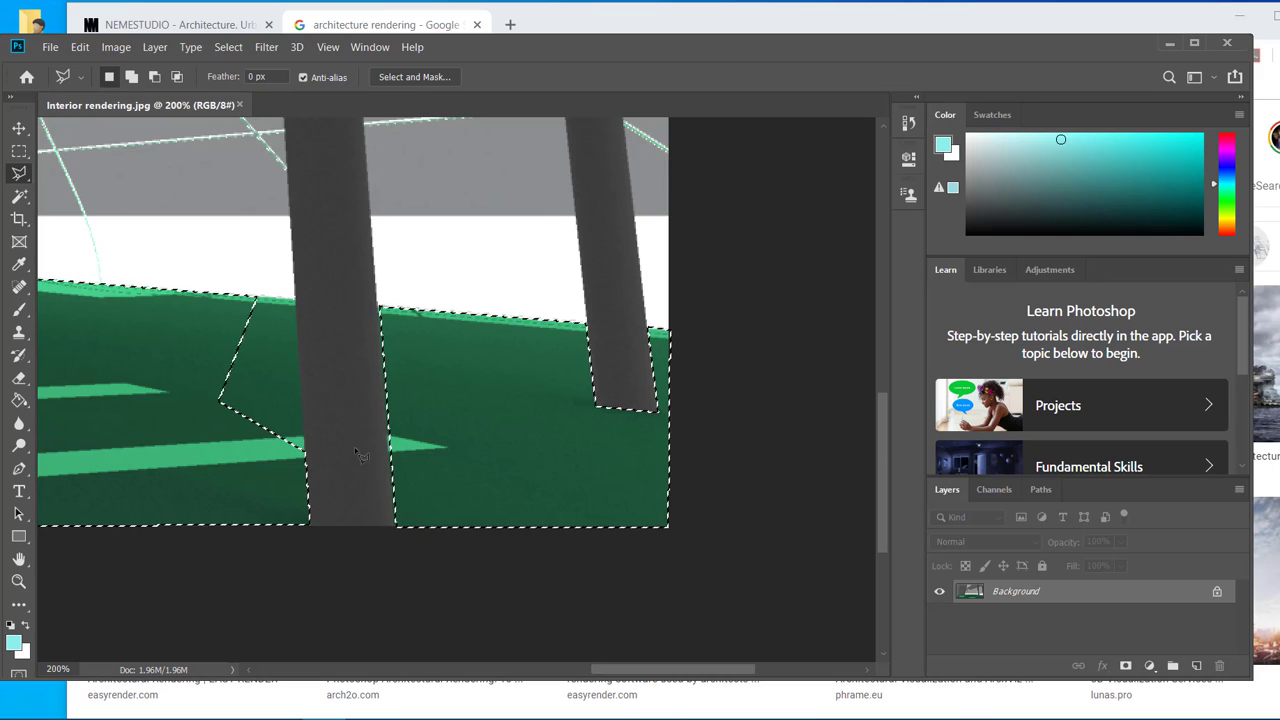
Step: Add the missing floor piece beside the large column back to the selection with the Polygonal Lasso, following the column's edge
key(shift)
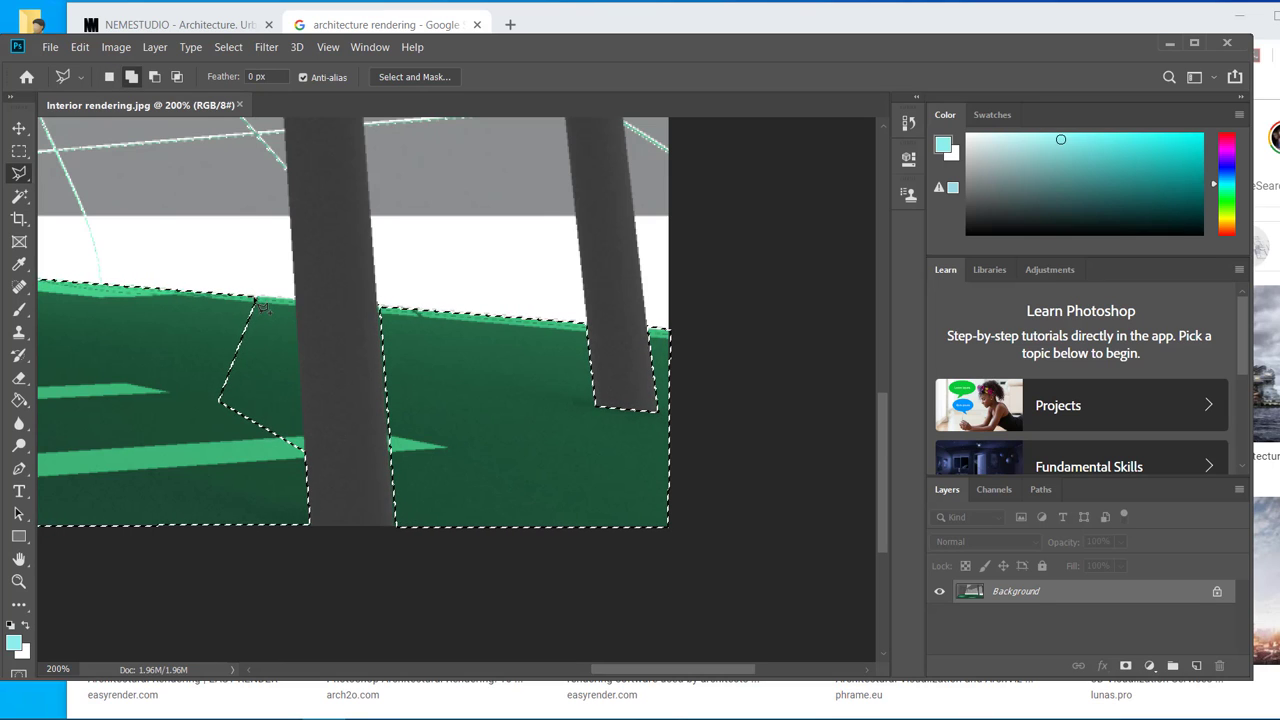
click(296, 300)
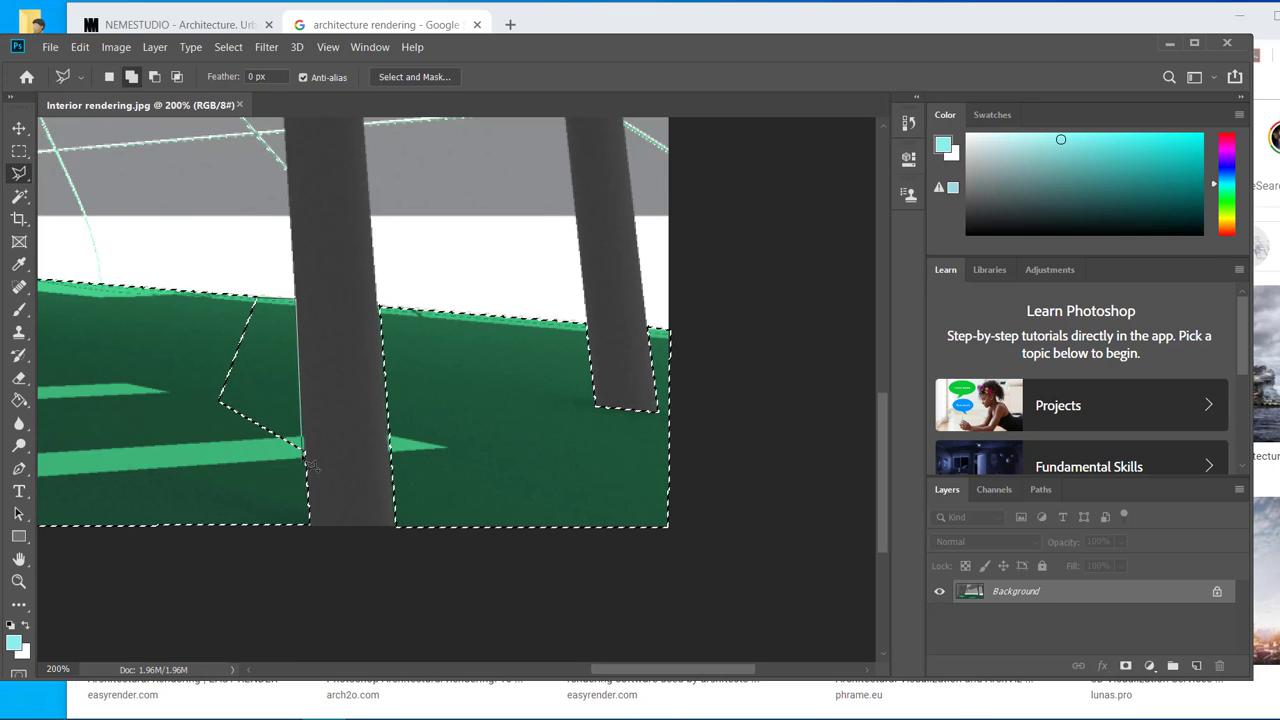
click(304, 456)
click(181, 443)
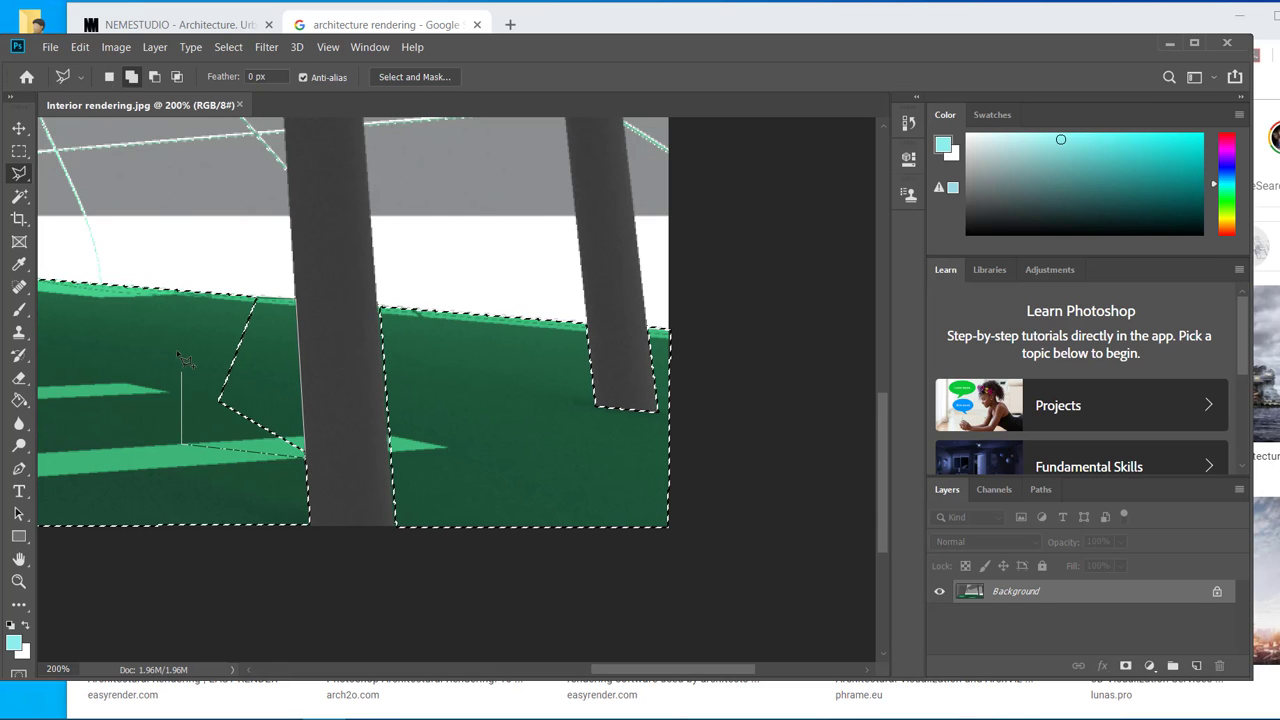
click(178, 348)
double_click(226, 297)
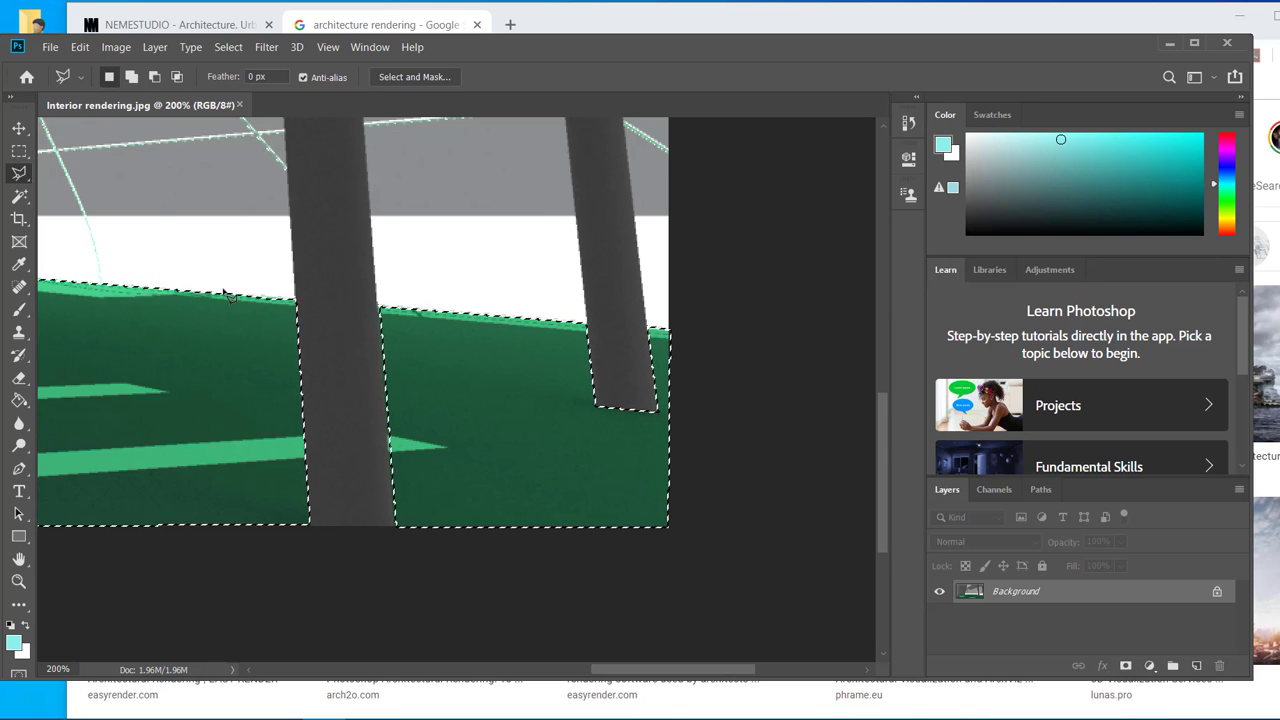
Step: Save the floor selection as a new channel named Floor in Interior rendering.jpg
scroll(228, 296, down, 3)
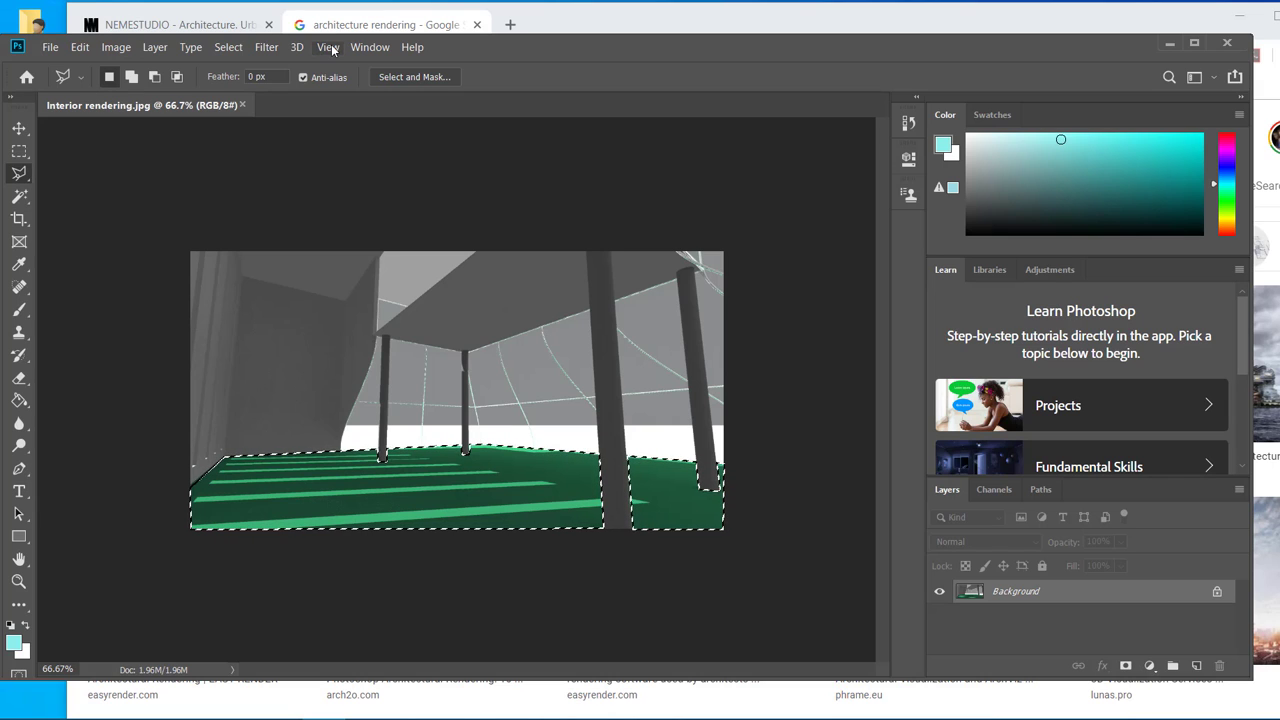
click(229, 47)
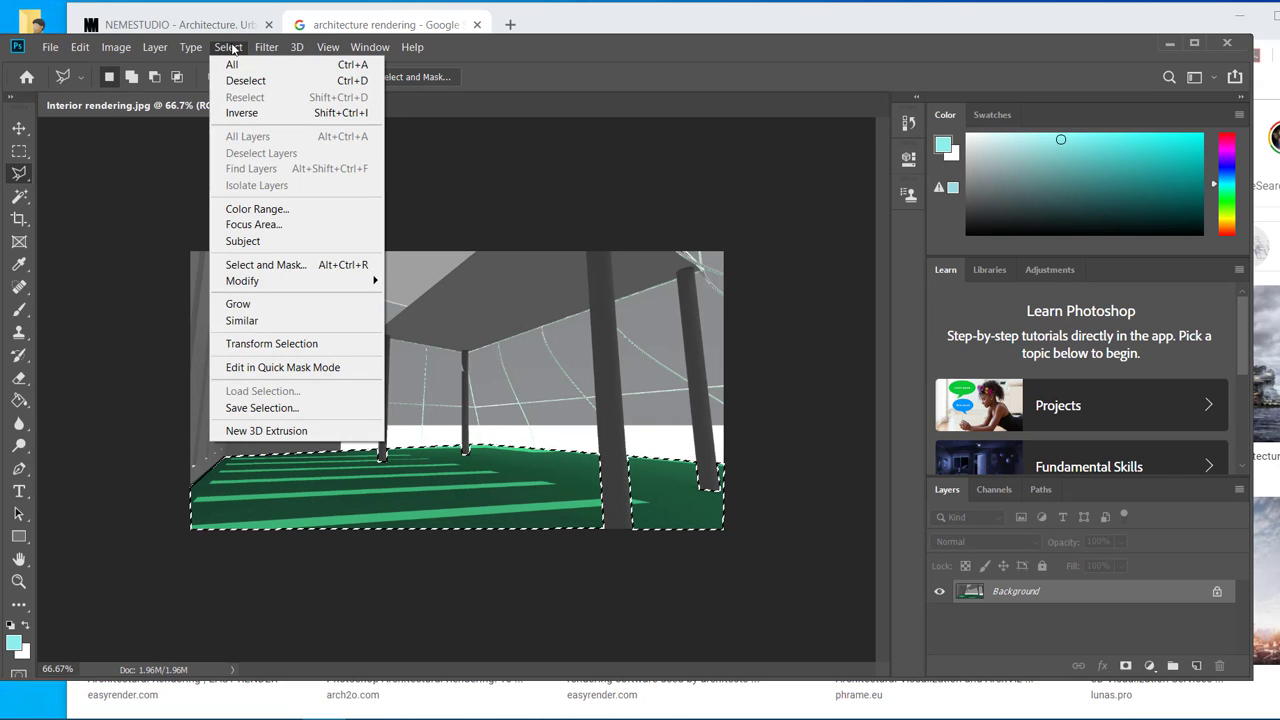
click(262, 408)
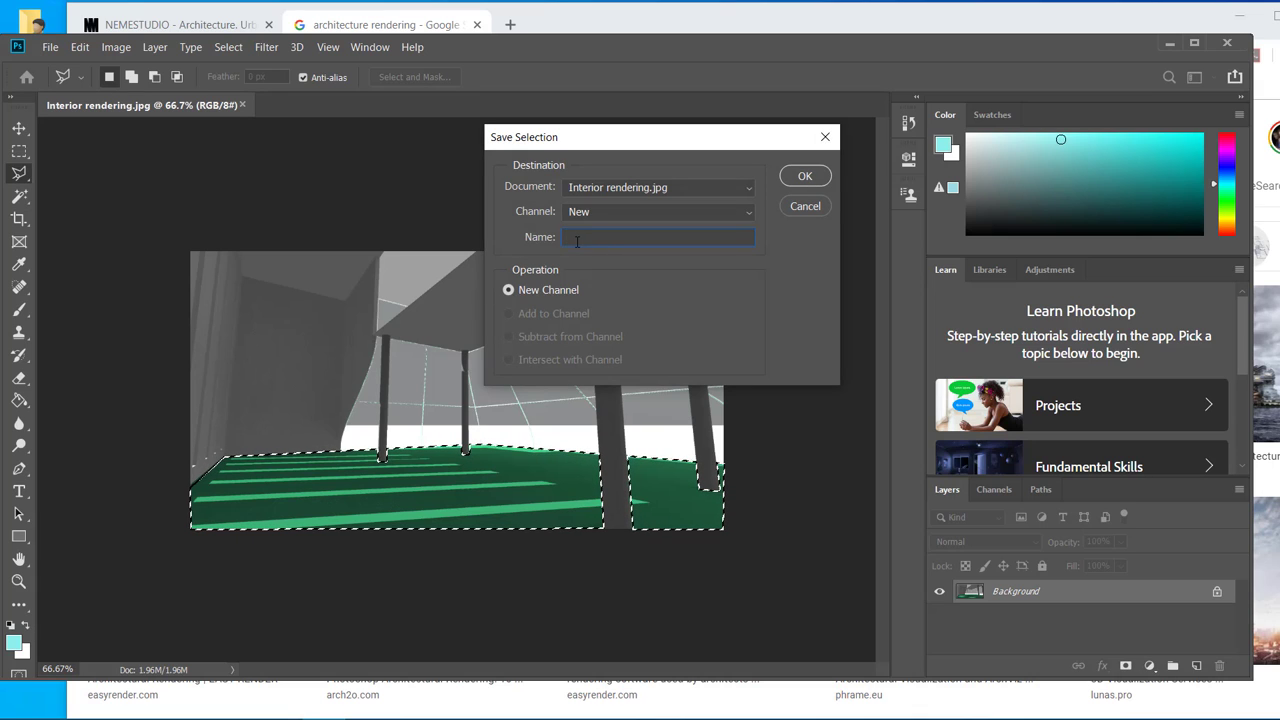
text(Floor4)
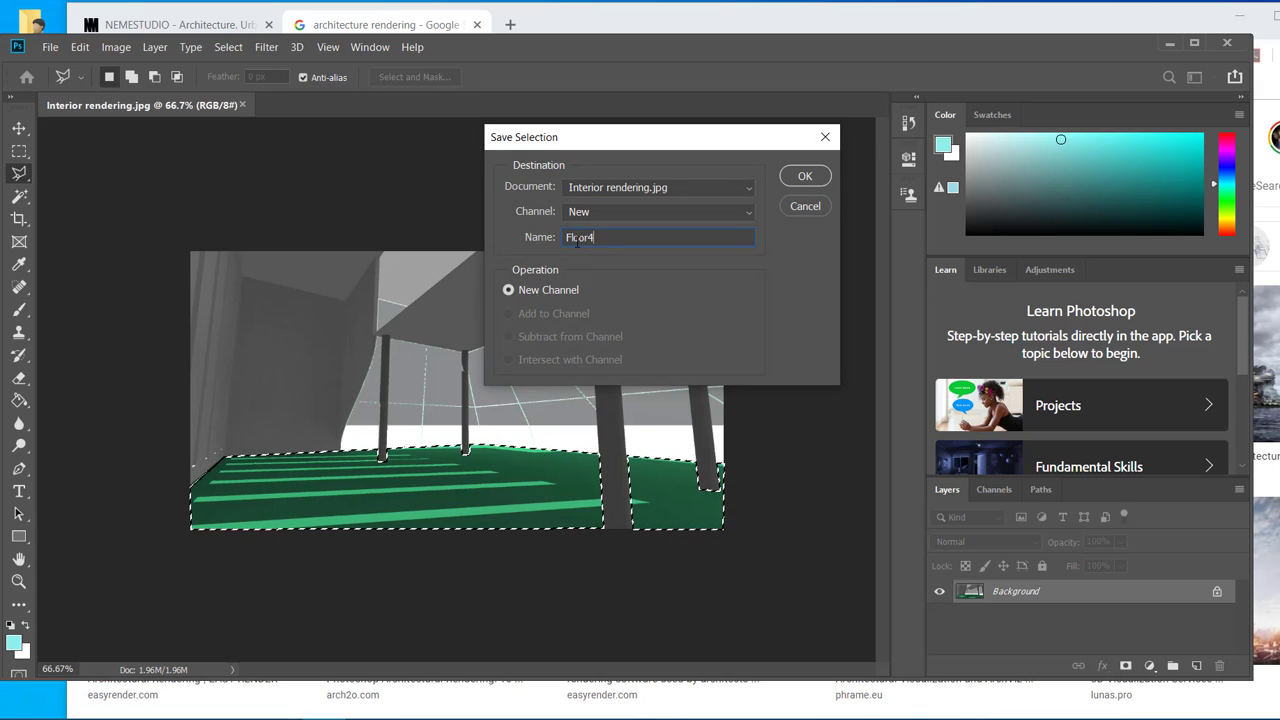
key(BackSpace)
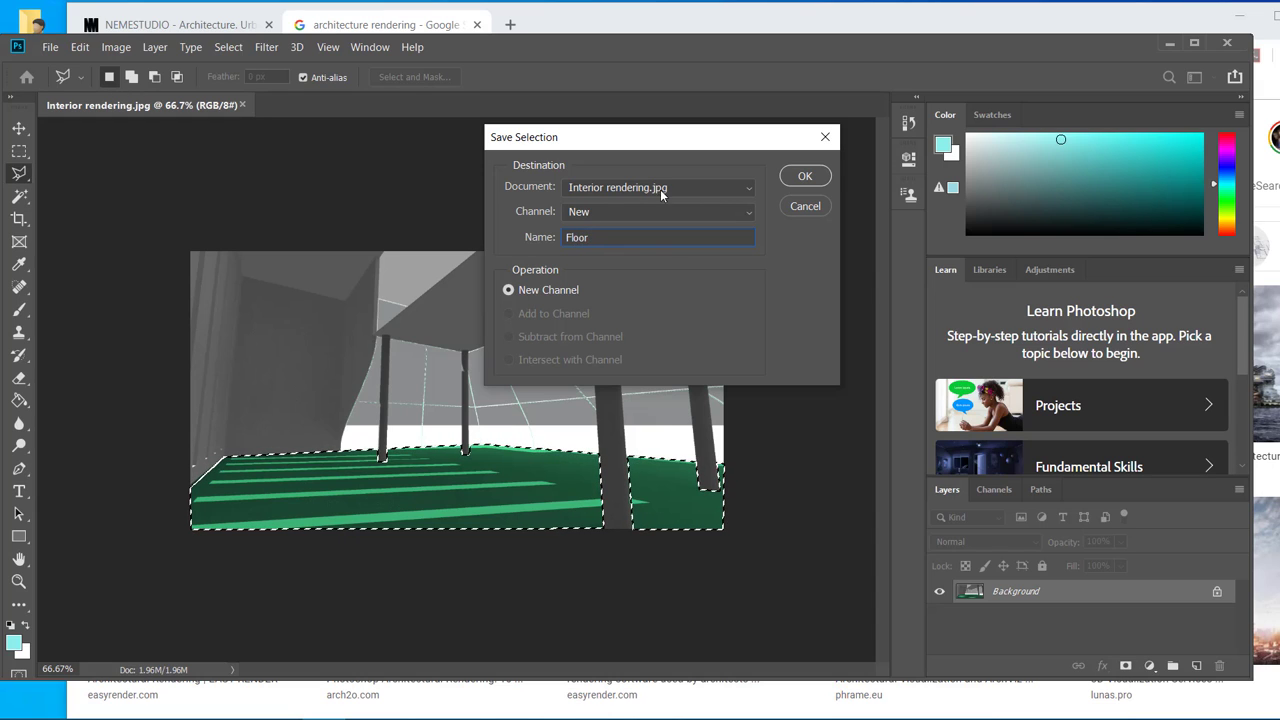
click(795, 176)
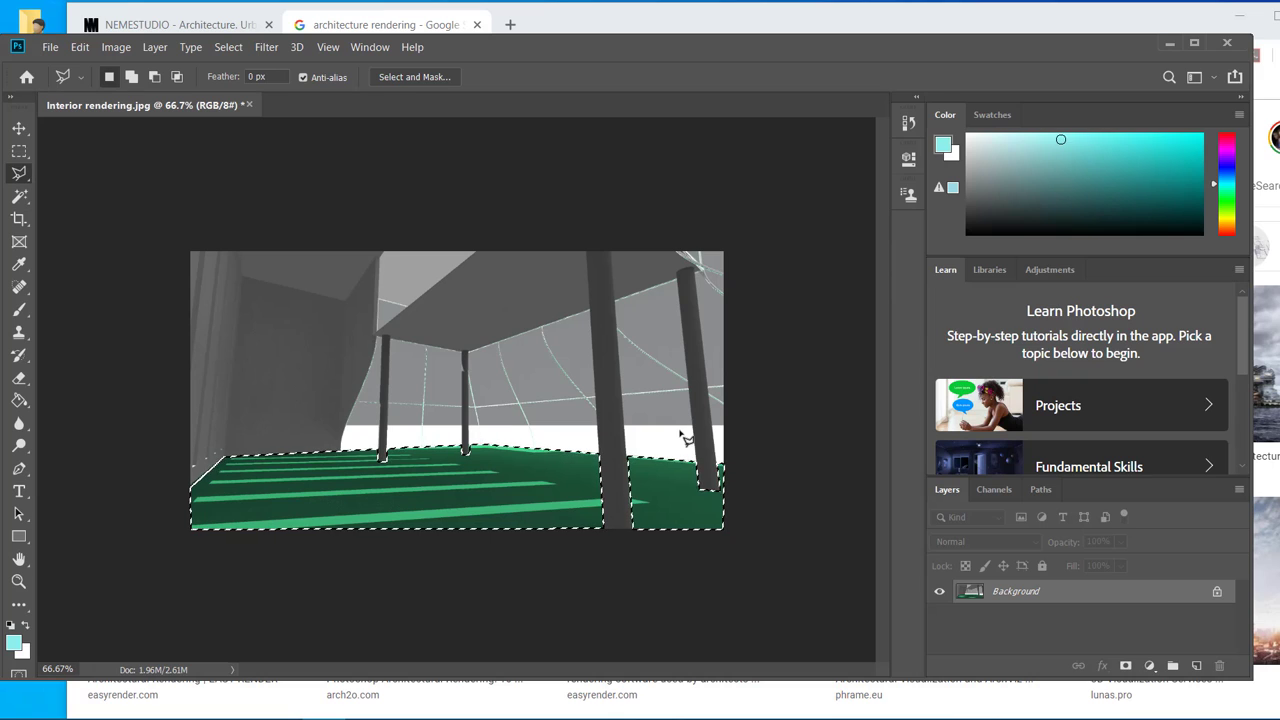
Step: Deselect the floor and reload the saved Floor channel as a new selection
click(19, 130)
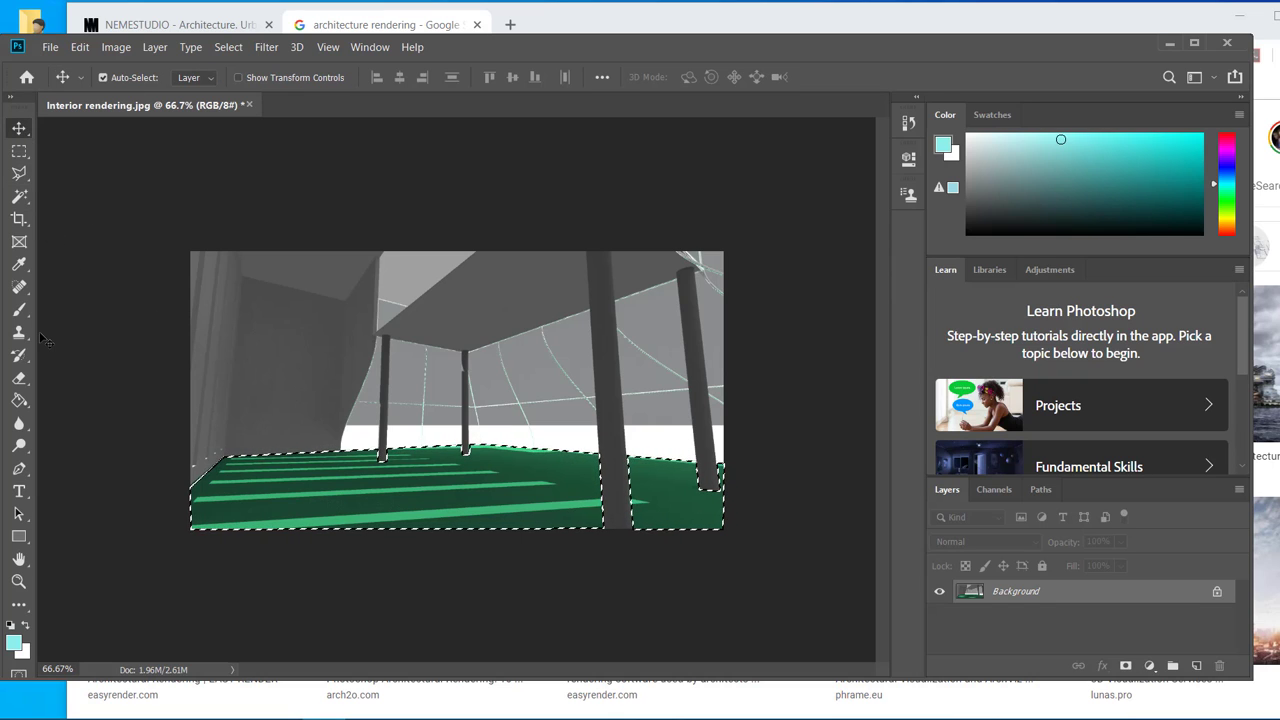
key(ctrl+d)
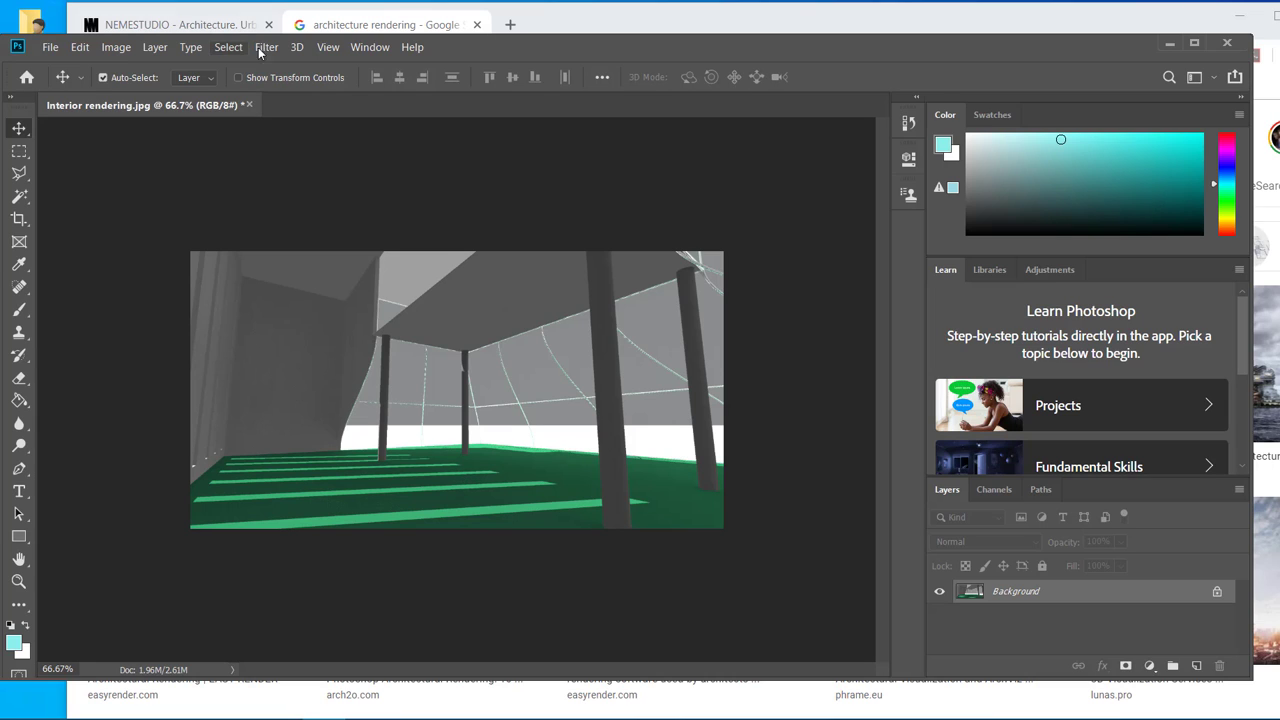
click(220, 49)
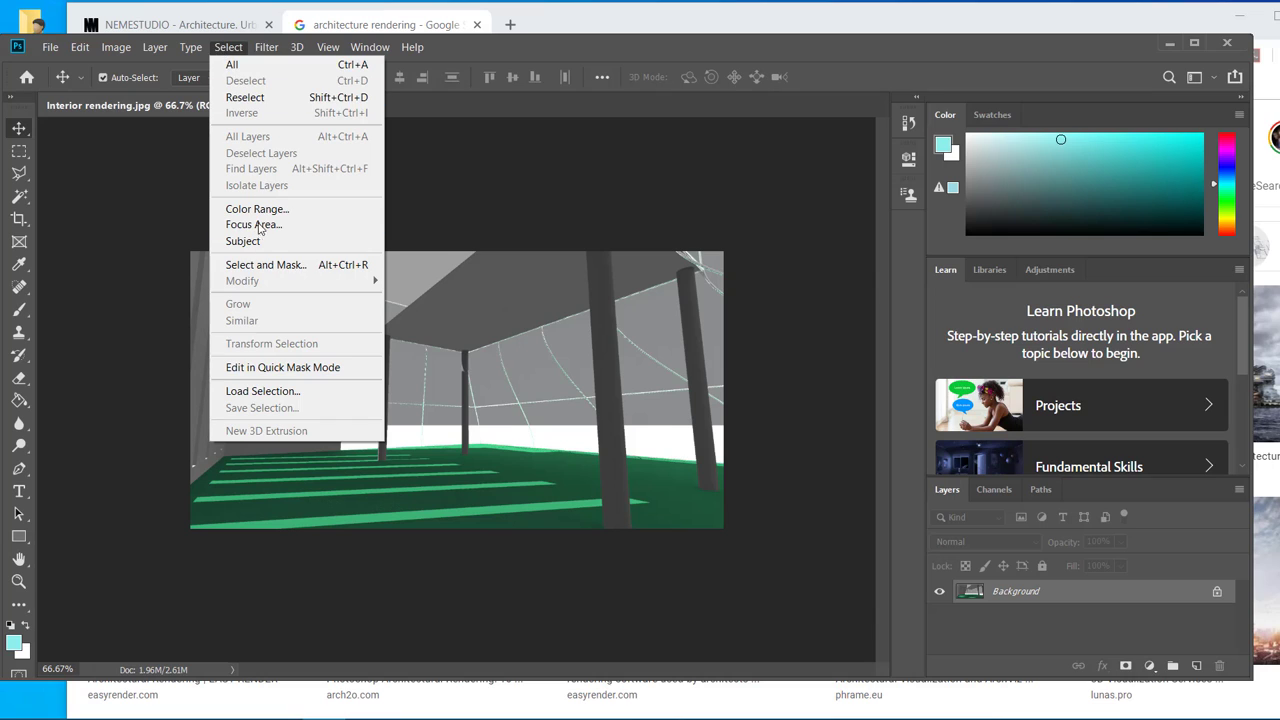
click(303, 391)
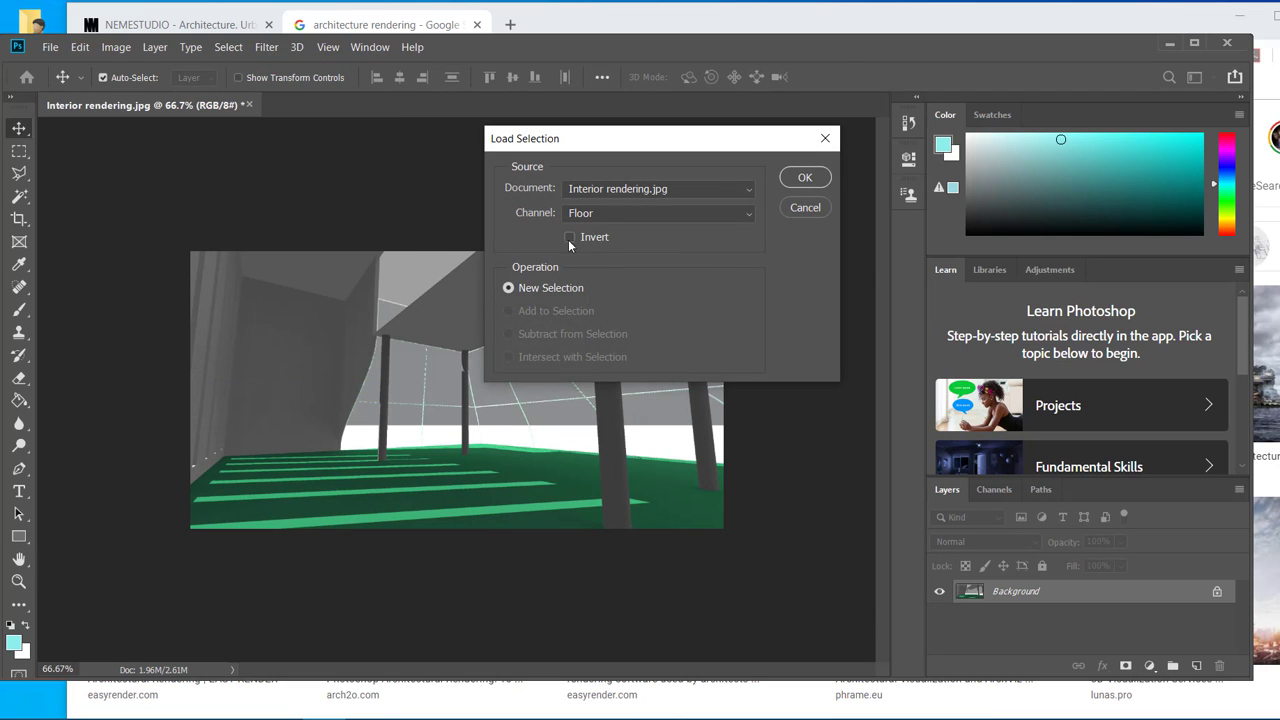
click(755, 212)
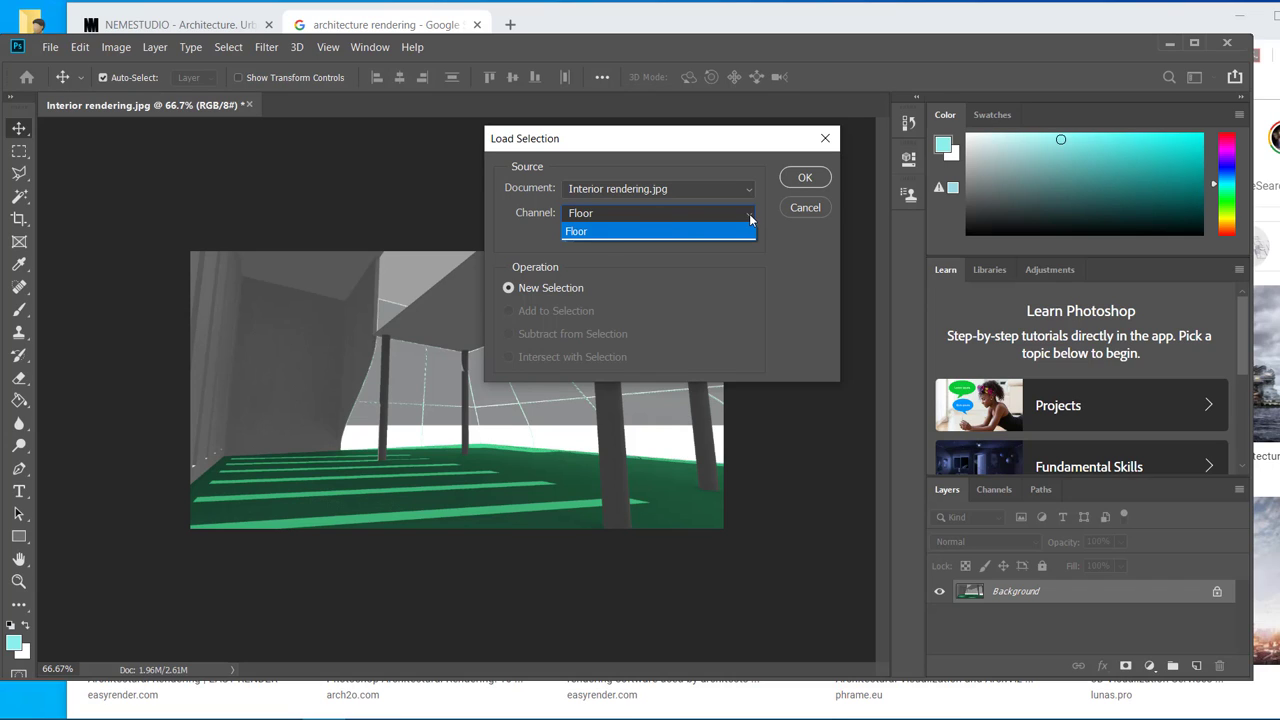
click(693, 263)
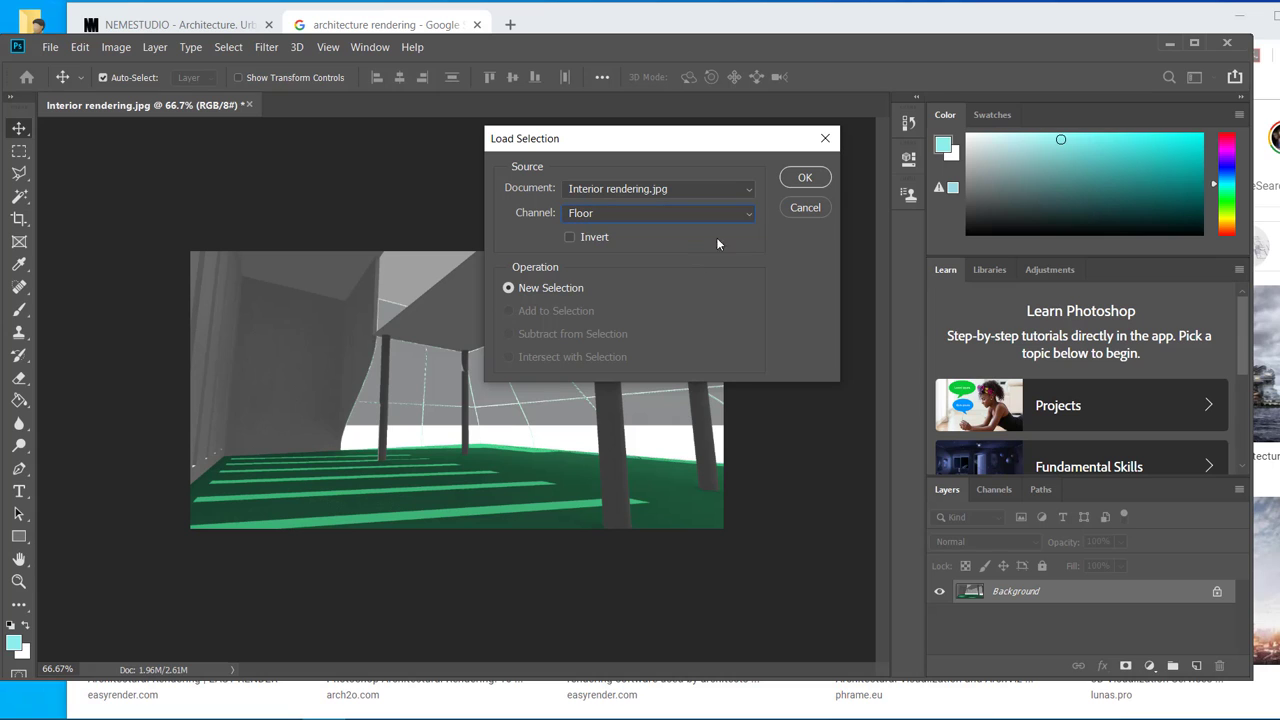
click(804, 177)
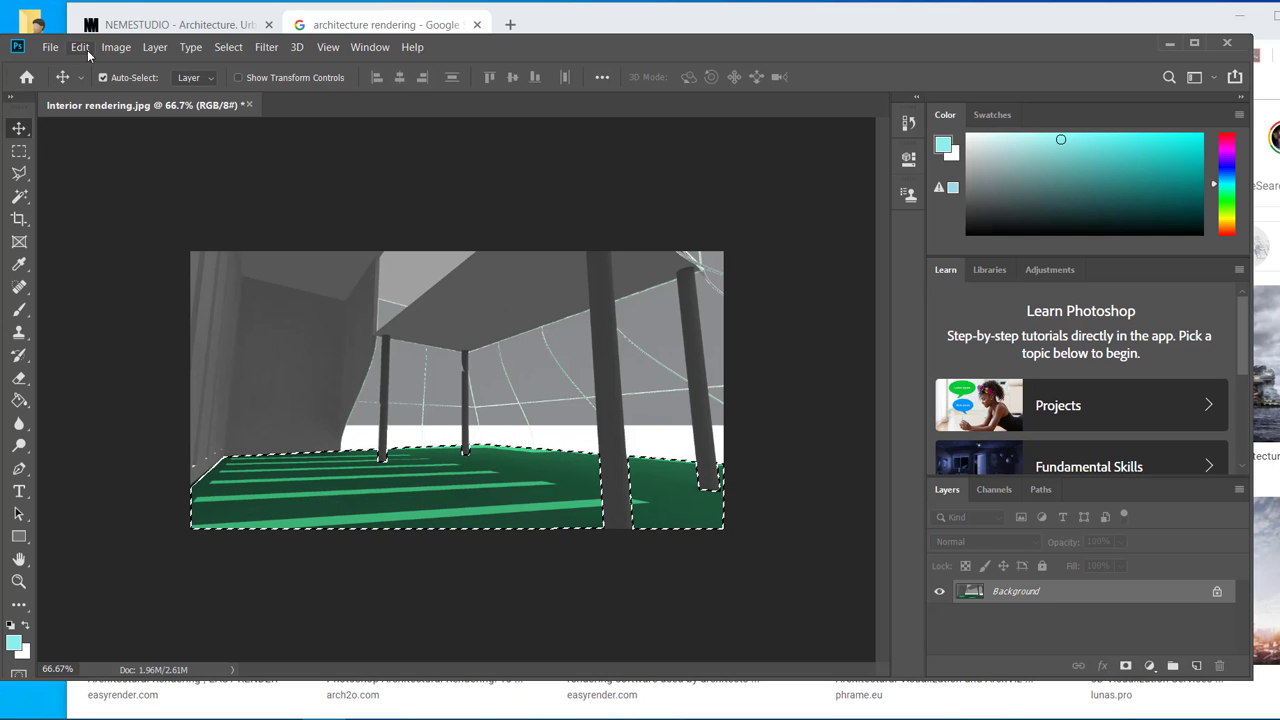
Step: Try a Hue/Saturation adjustment on the selected floor with Colorize on, hue 303, saturation 0 and lightness -14, and cancel it
click(123, 50)
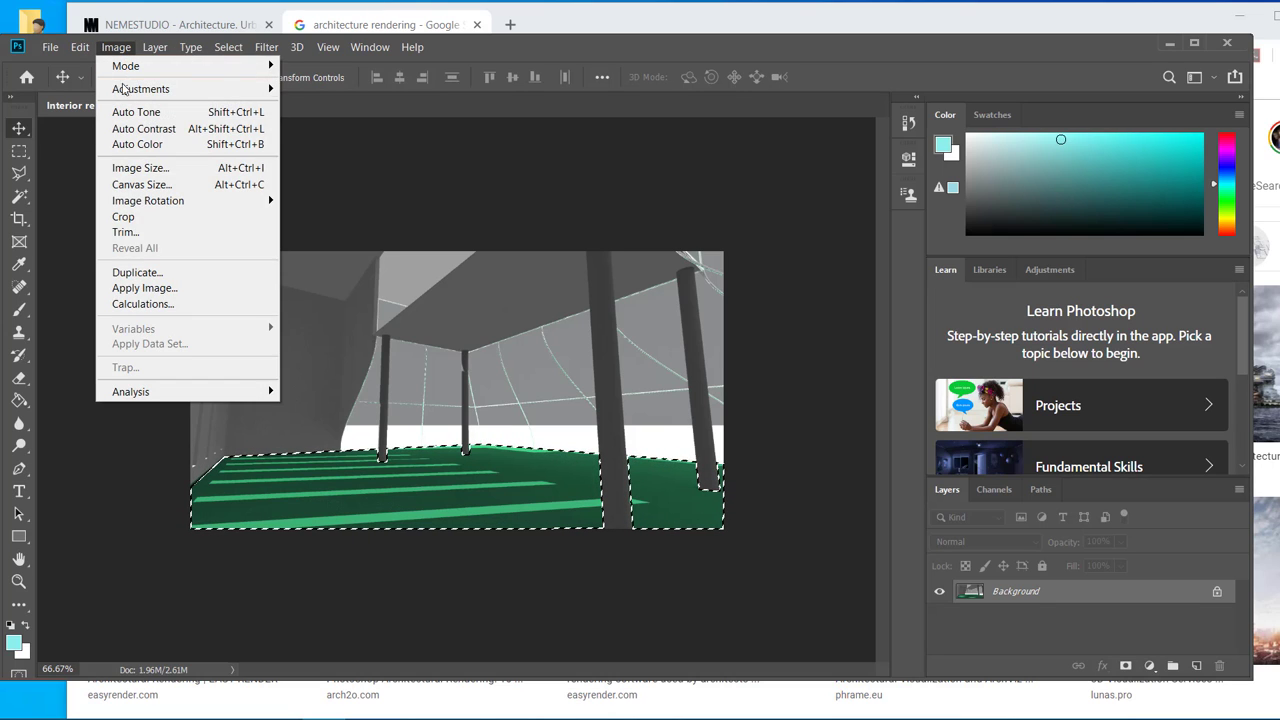
mouse_move(123, 90)
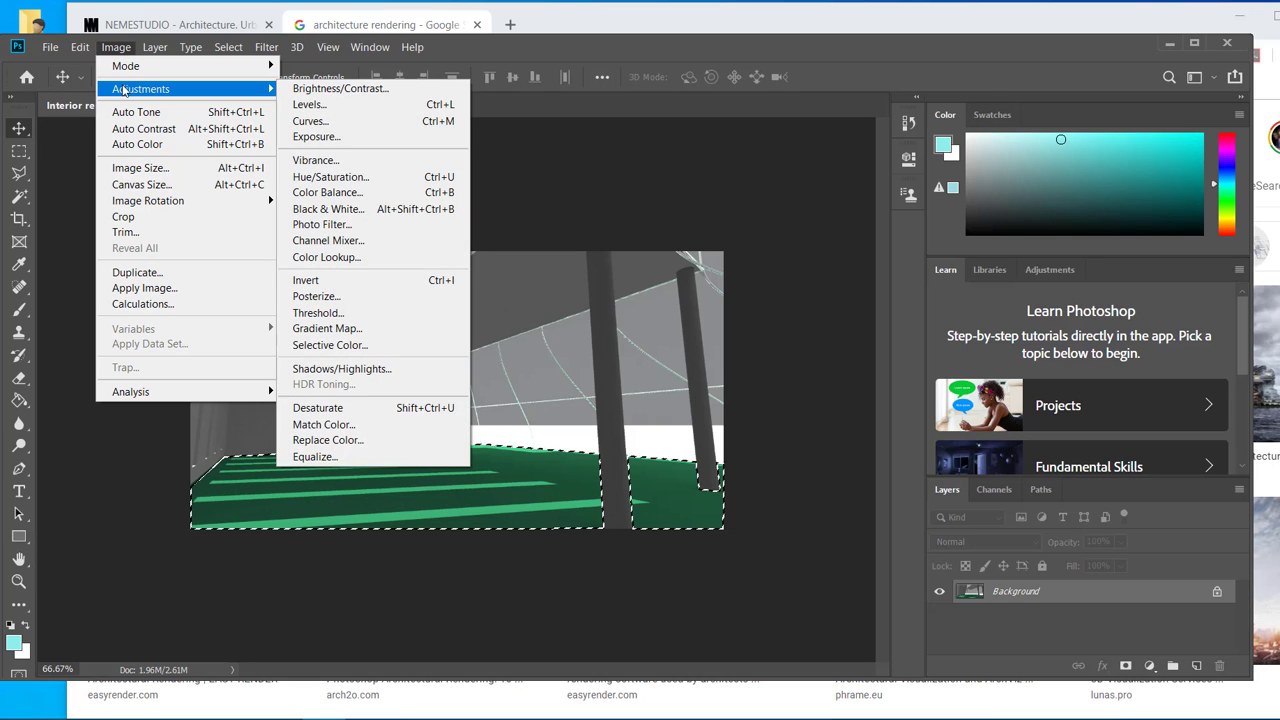
click(329, 177)
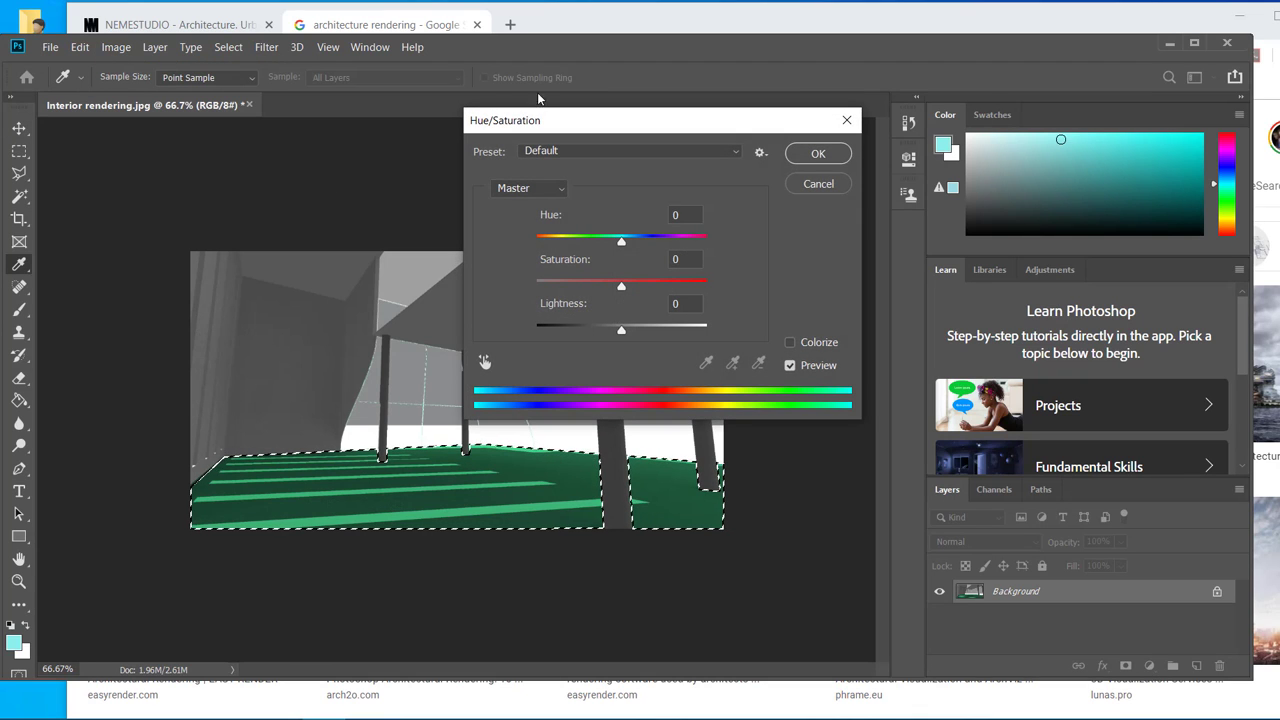
drag(540, 120, 474, 78)
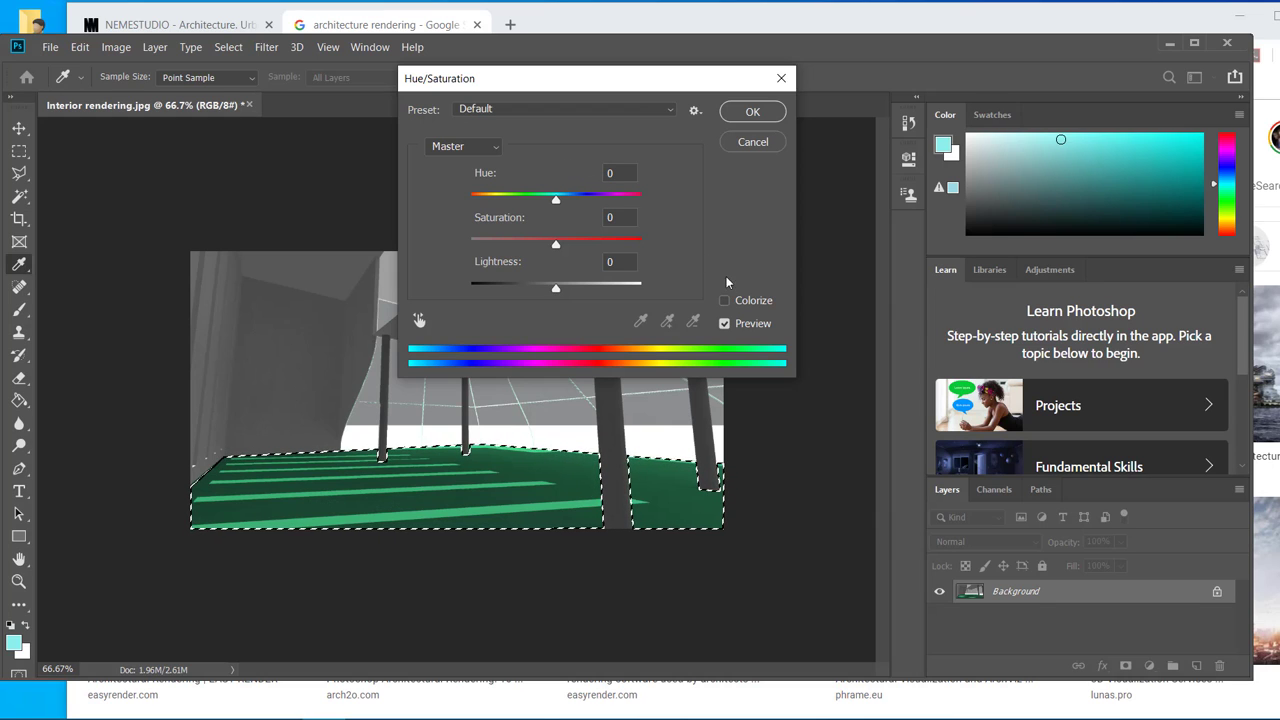
click(724, 301)
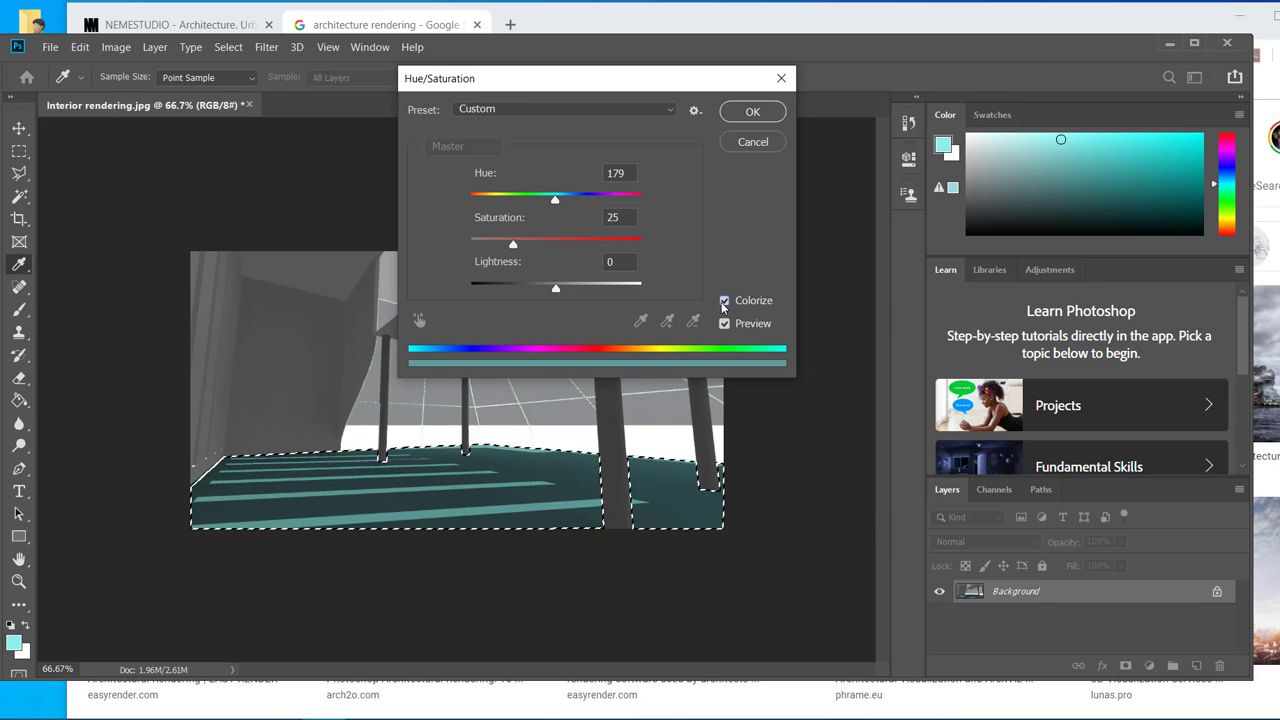
click(557, 201)
drag(557, 201, 617, 219)
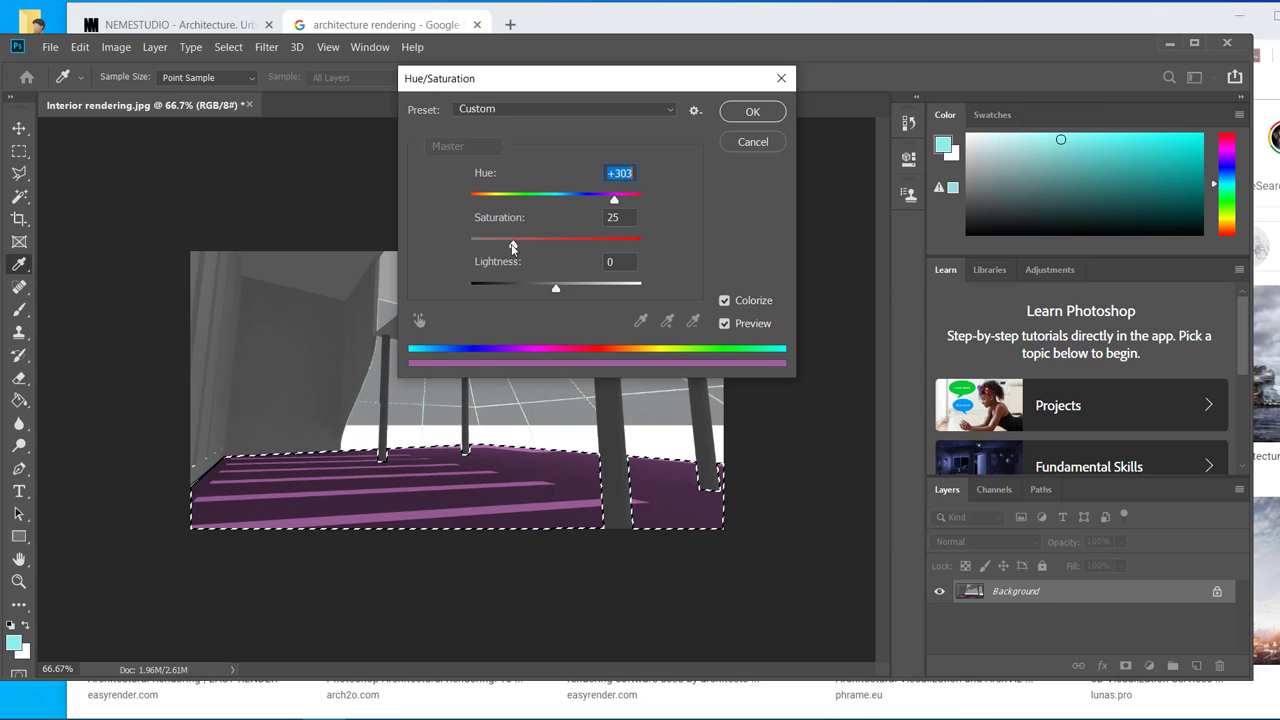
mouse_move(514, 244)
mouse_down()
mouse_move(655, 258)
mouse_move(503, 262)
mouse_up()
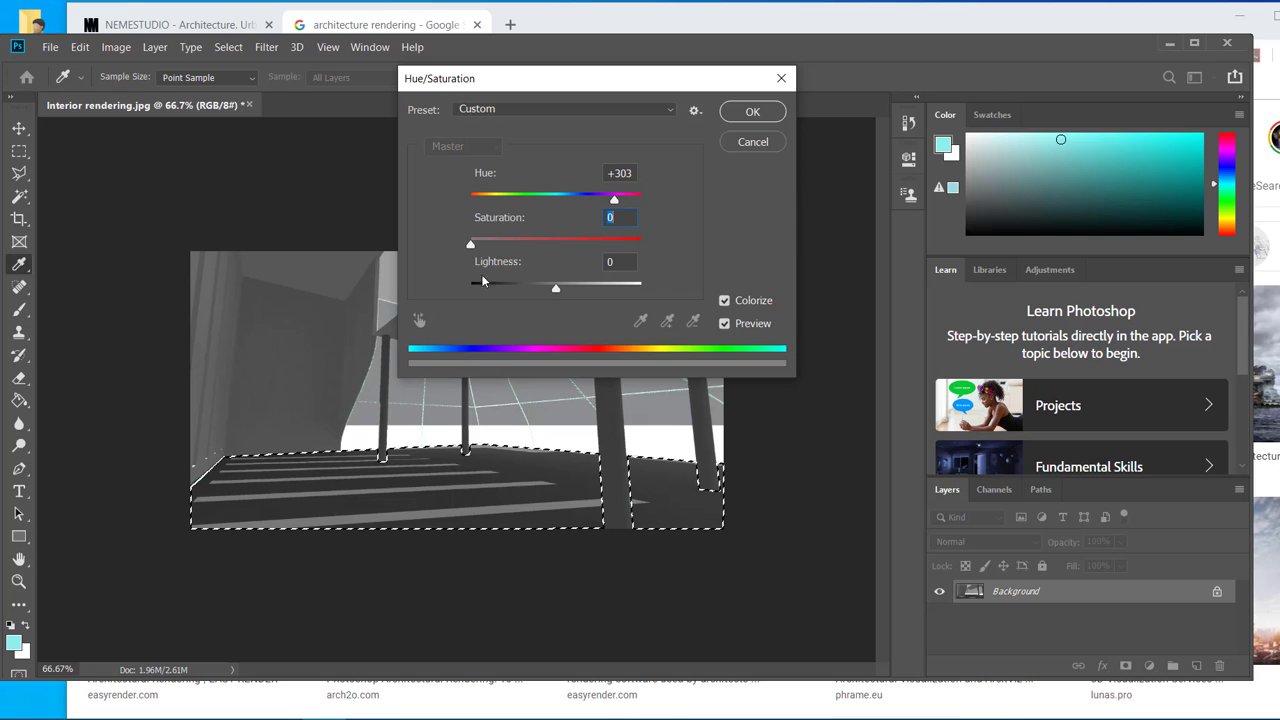
mouse_move(554, 288)
mouse_down()
mouse_move(629, 293)
mouse_move(491, 295)
mouse_move(544, 298)
mouse_up()
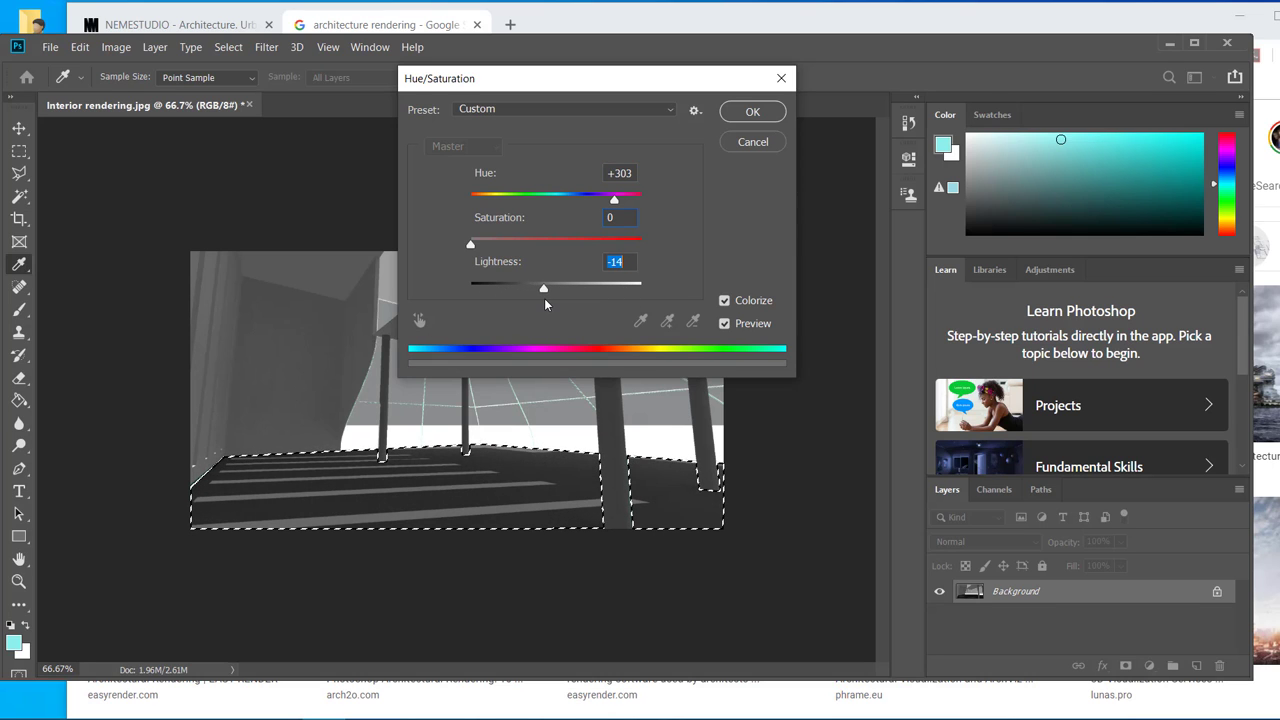
click(745, 143)
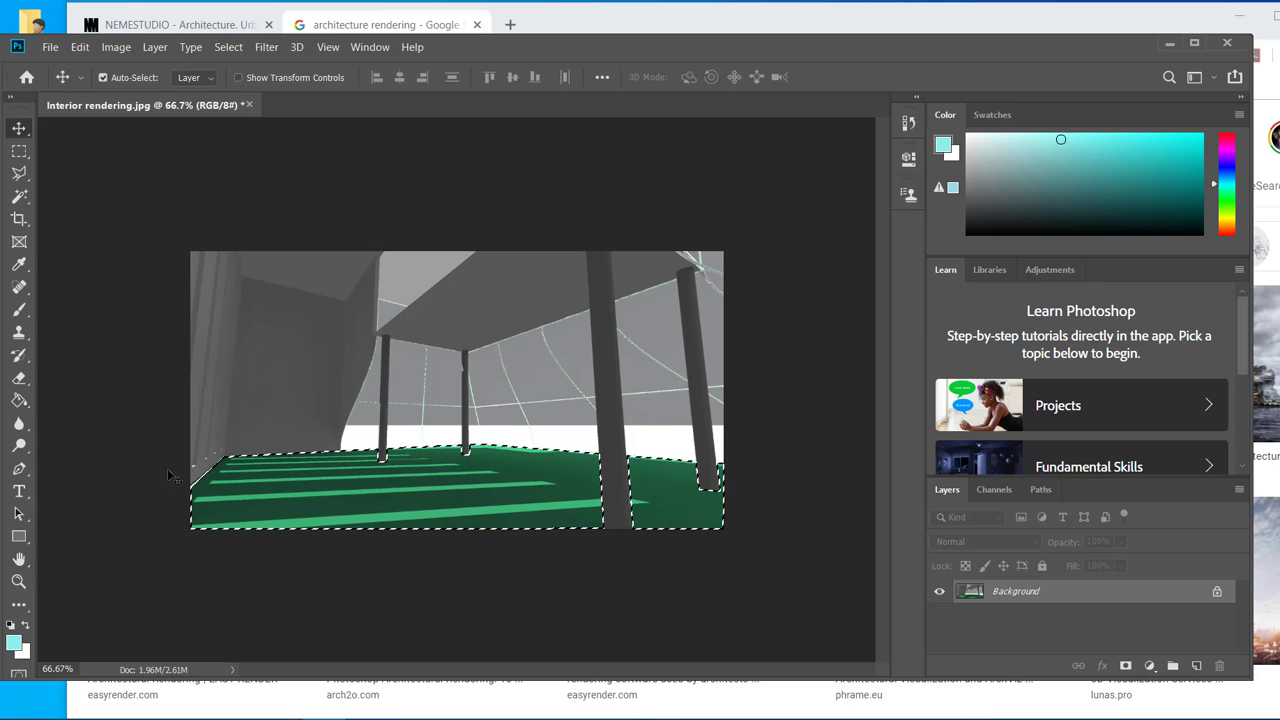
Step: Try filling the dark floor areas with the light cyan foreground color using the Paint Bucket, and undo the fills
click(19, 400)
click(356, 484)
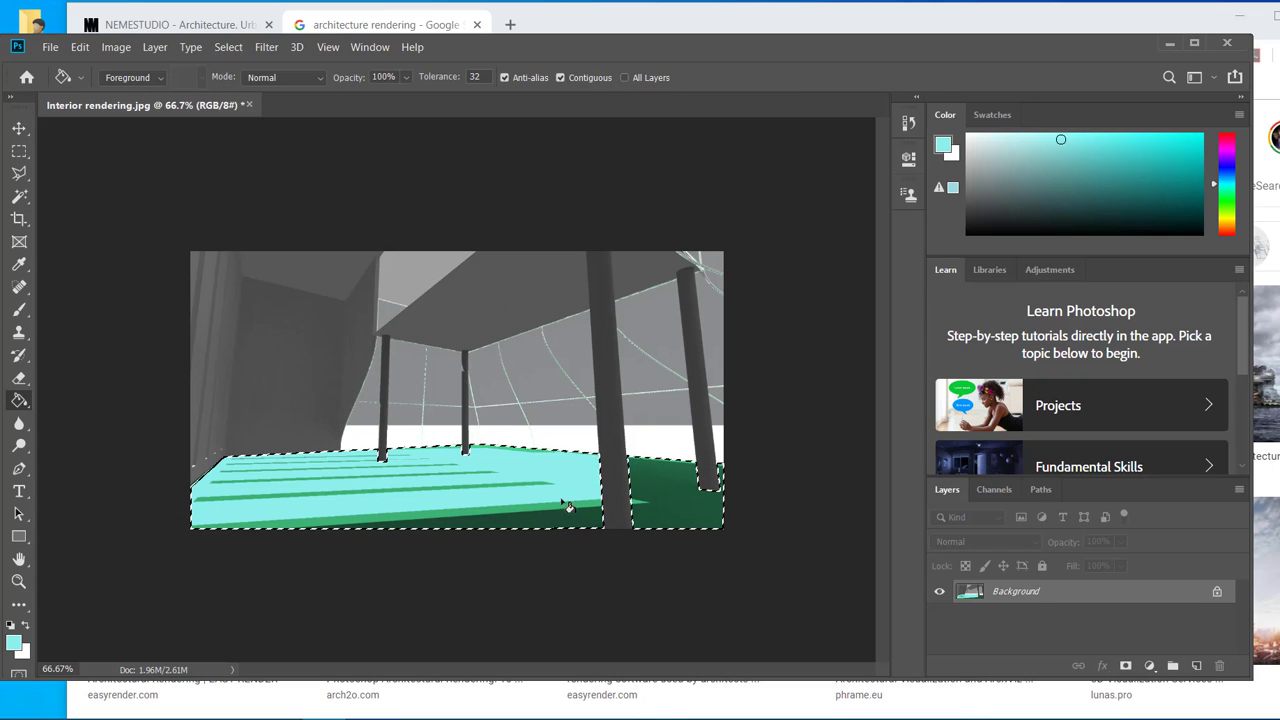
click(665, 495)
click(585, 518)
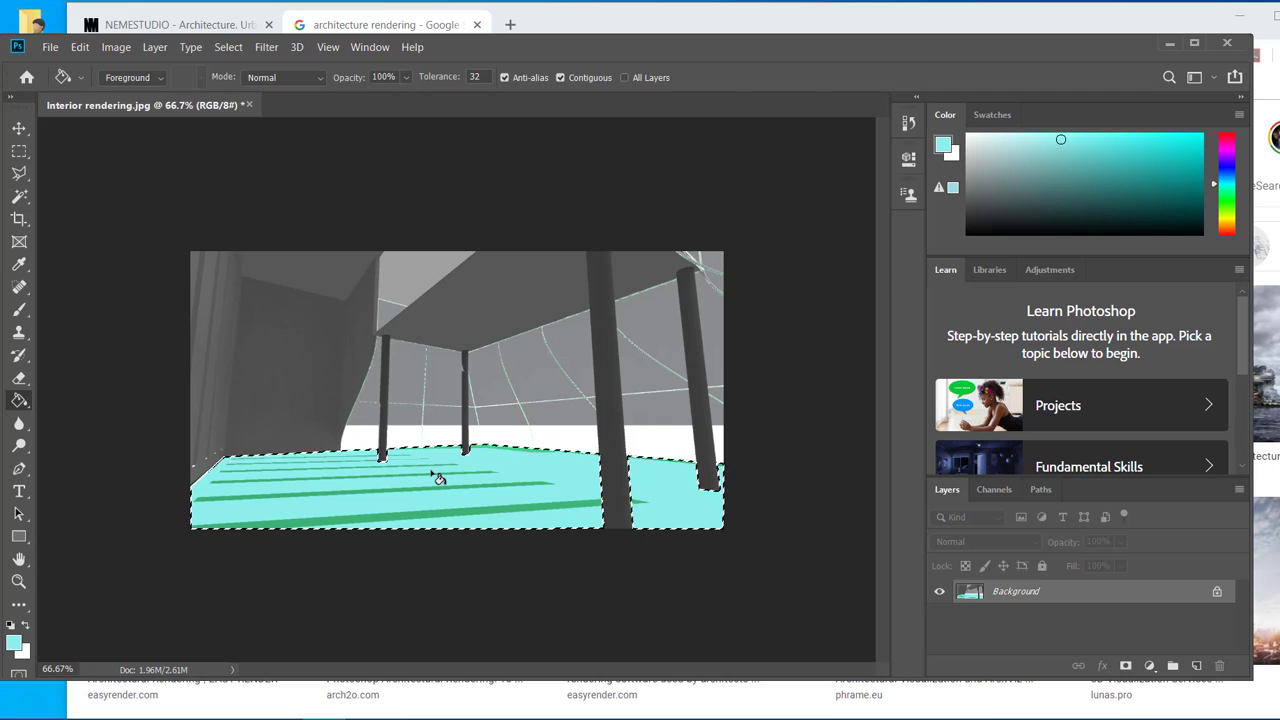
key(ctrl+z)
key(ctrl+z)
key(ctrl+z)
key(ctrl+z)
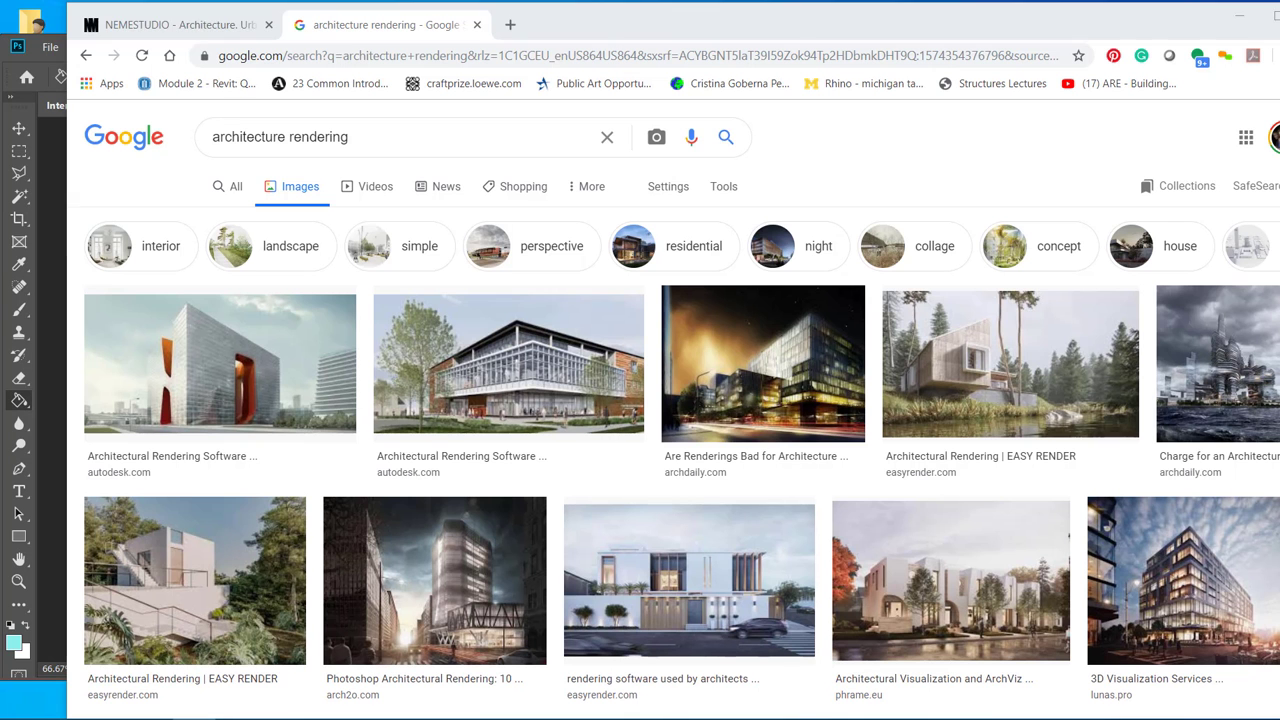
Step: Switch to Chrome and open the list of projects on the NEMESTUDIO website
click(324, 700)
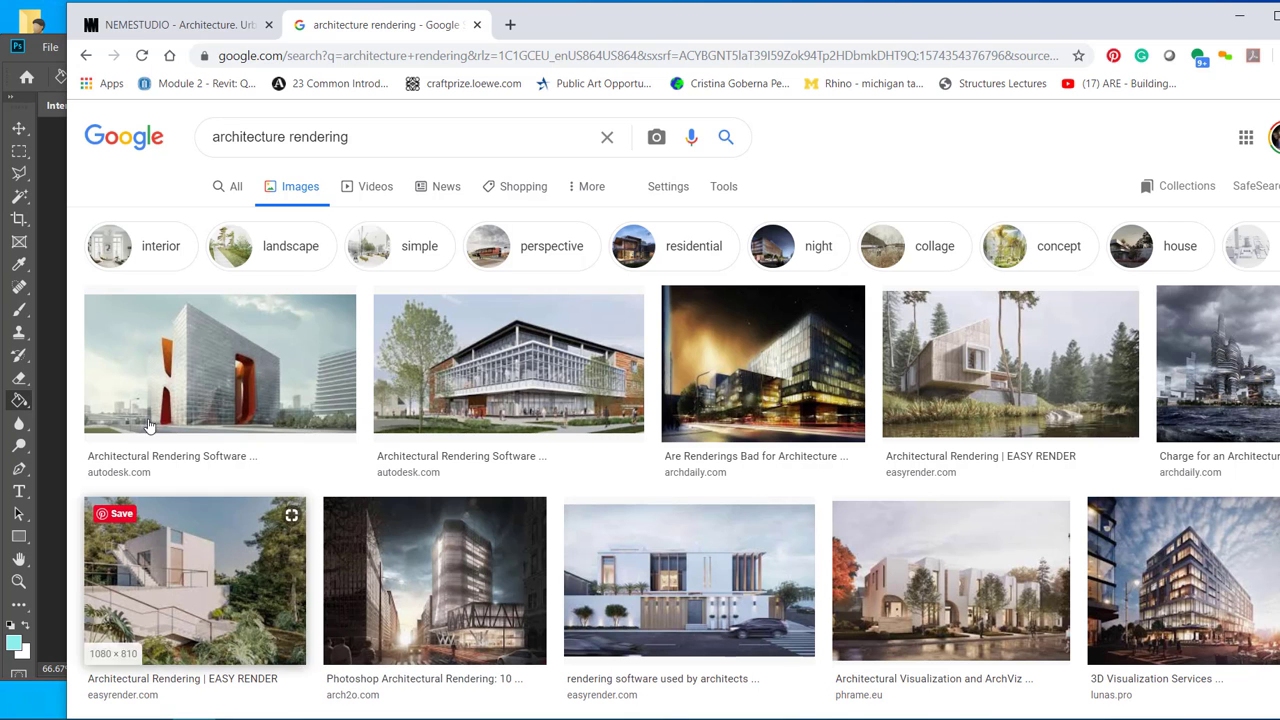
click(150, 22)
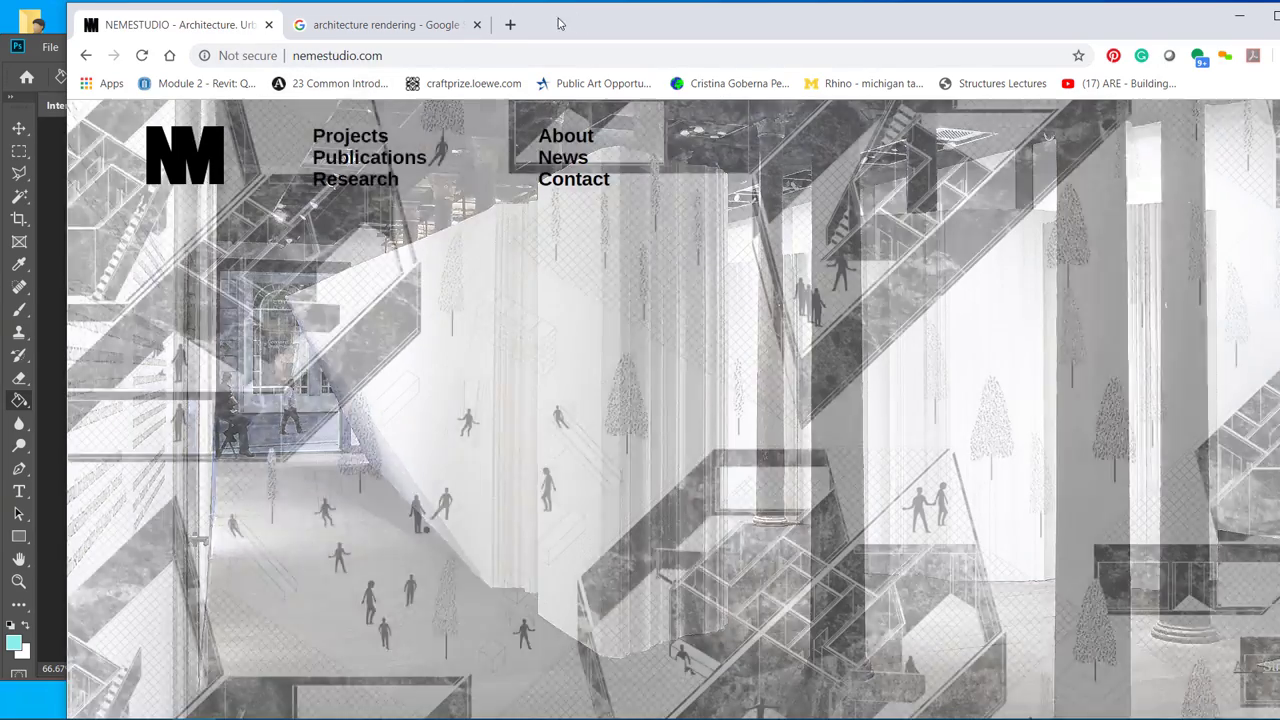
drag(580, 23, 528, 21)
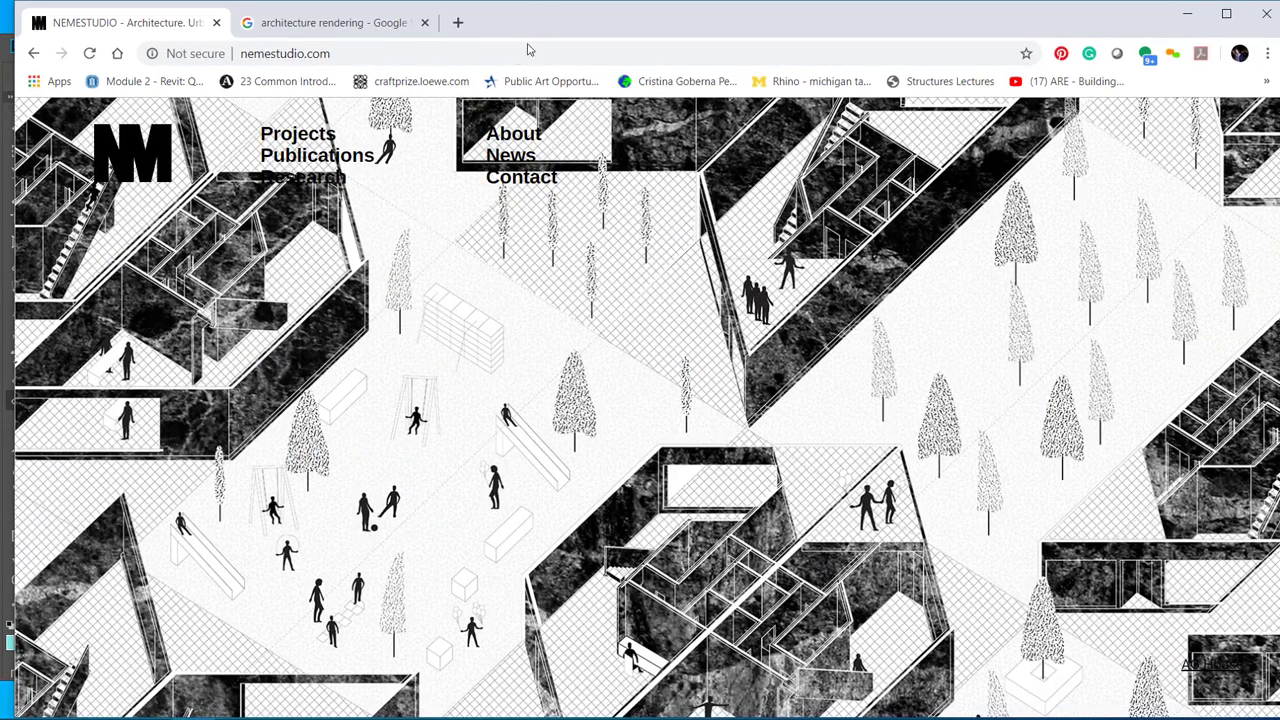
click(297, 138)
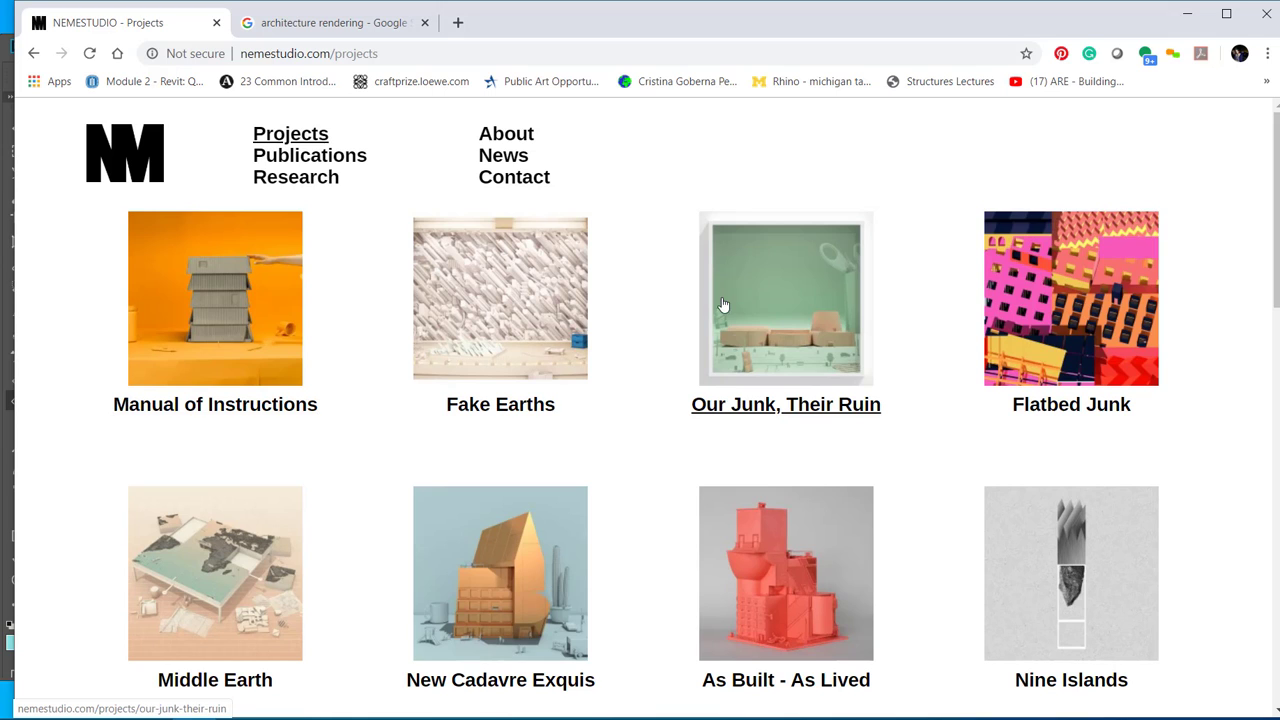
Step: Examine the color and texture styles of the NEMESTUDIO project thumbnails and compare them with the architecture rendering image results
scroll(725, 305, down, 1)
scroll(729, 463, down, 1)
scroll(729, 463, up, 1)
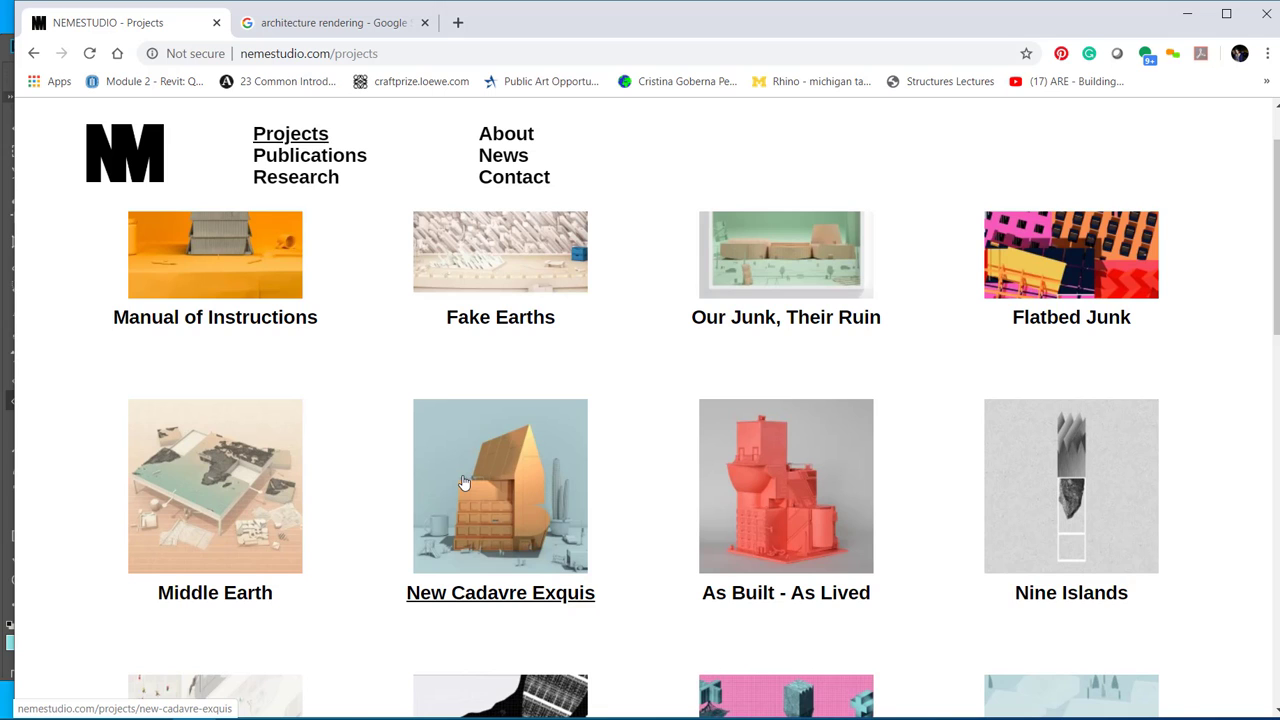
scroll(464, 483, down, 2)
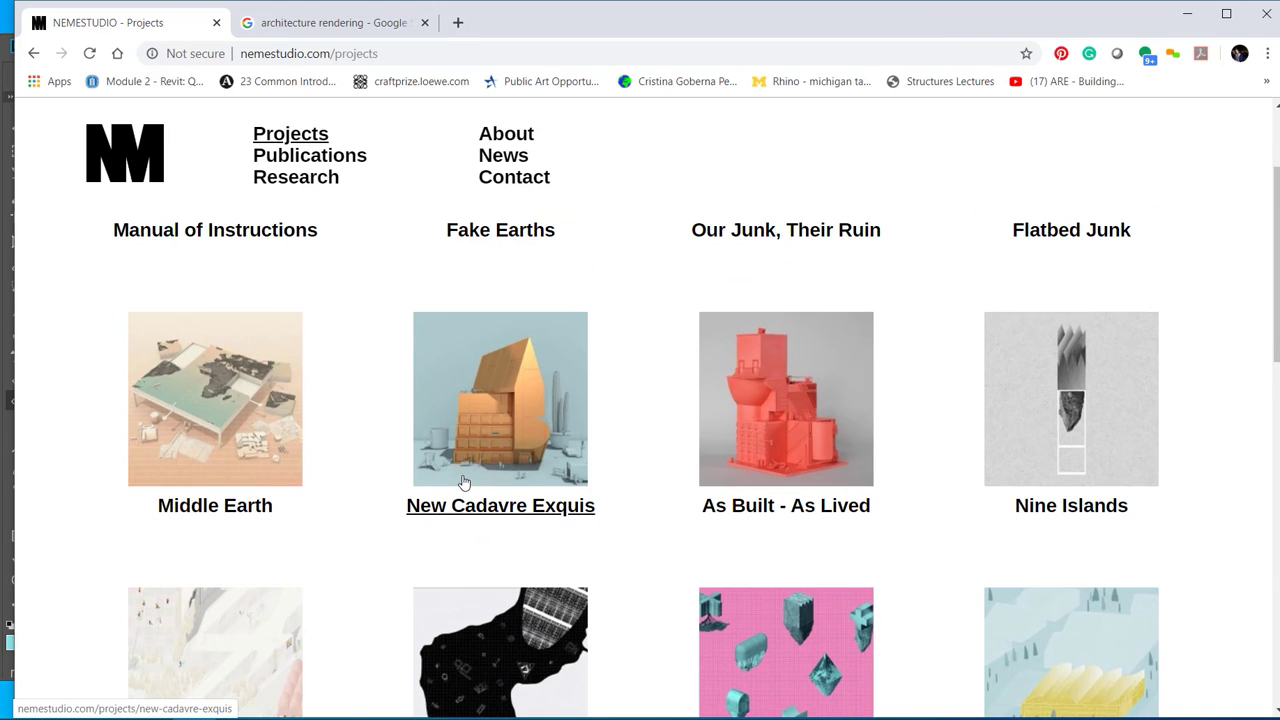
scroll(464, 483, down, 2)
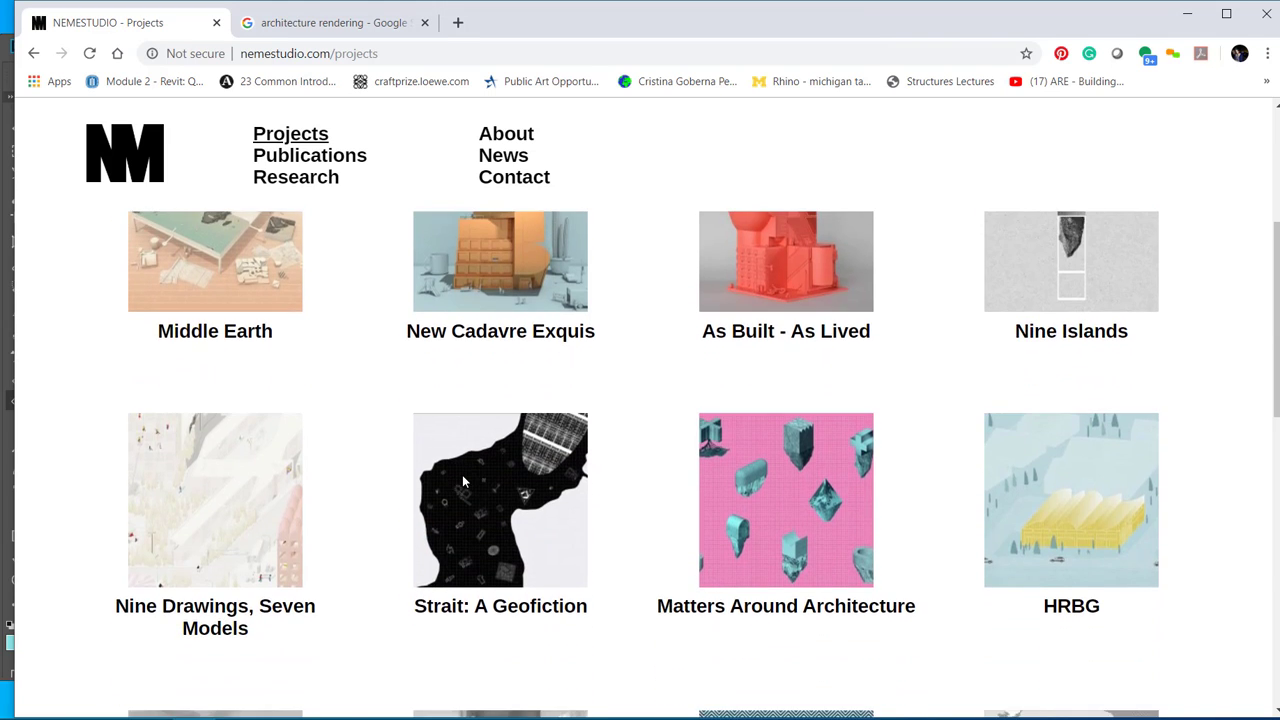
scroll(463, 483, down, 2)
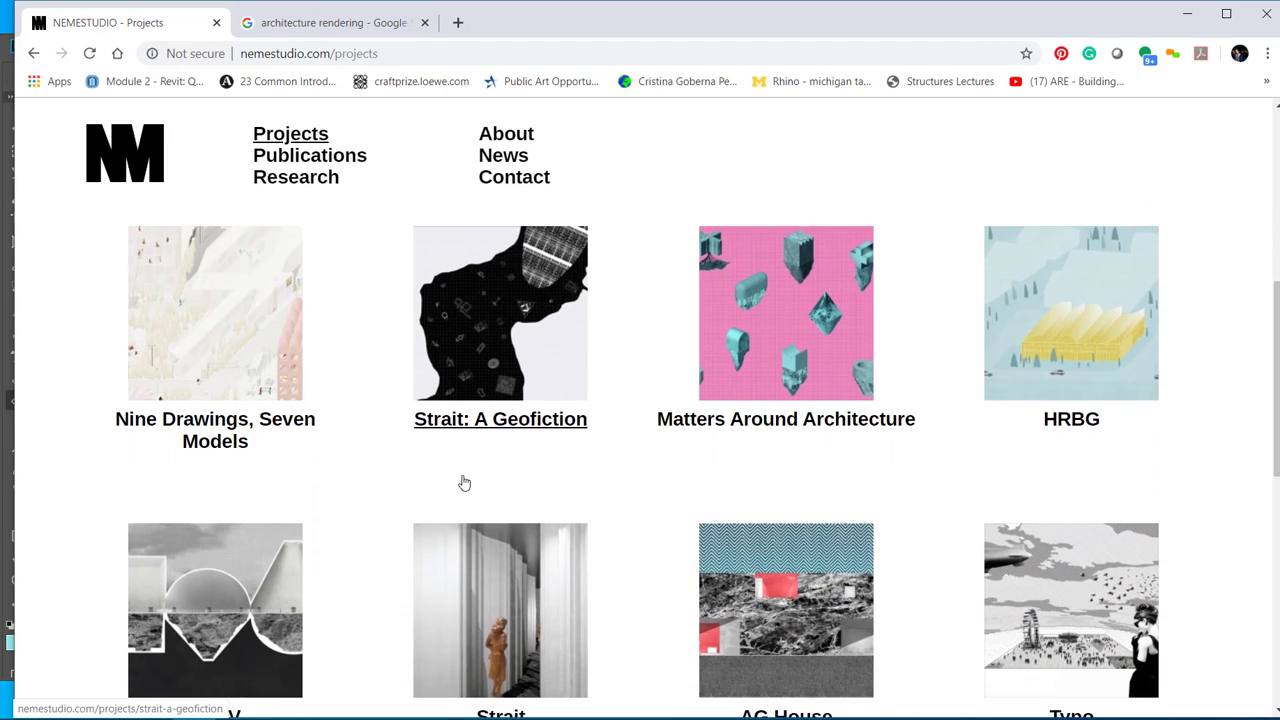
click(360, 30)
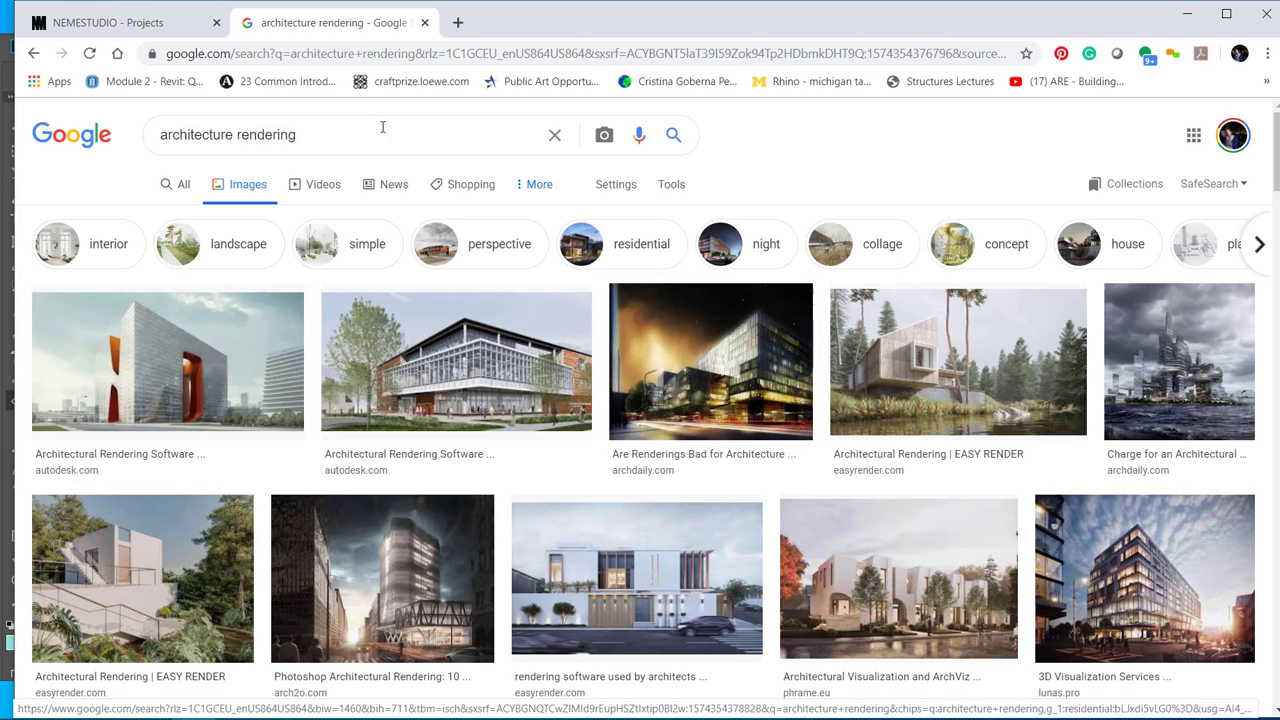
Step: Return to the NEMESTUDIO projects and review the whole list of thumbnails for collage and texture references
click(92, 22)
scroll(380, 380, down, 4)
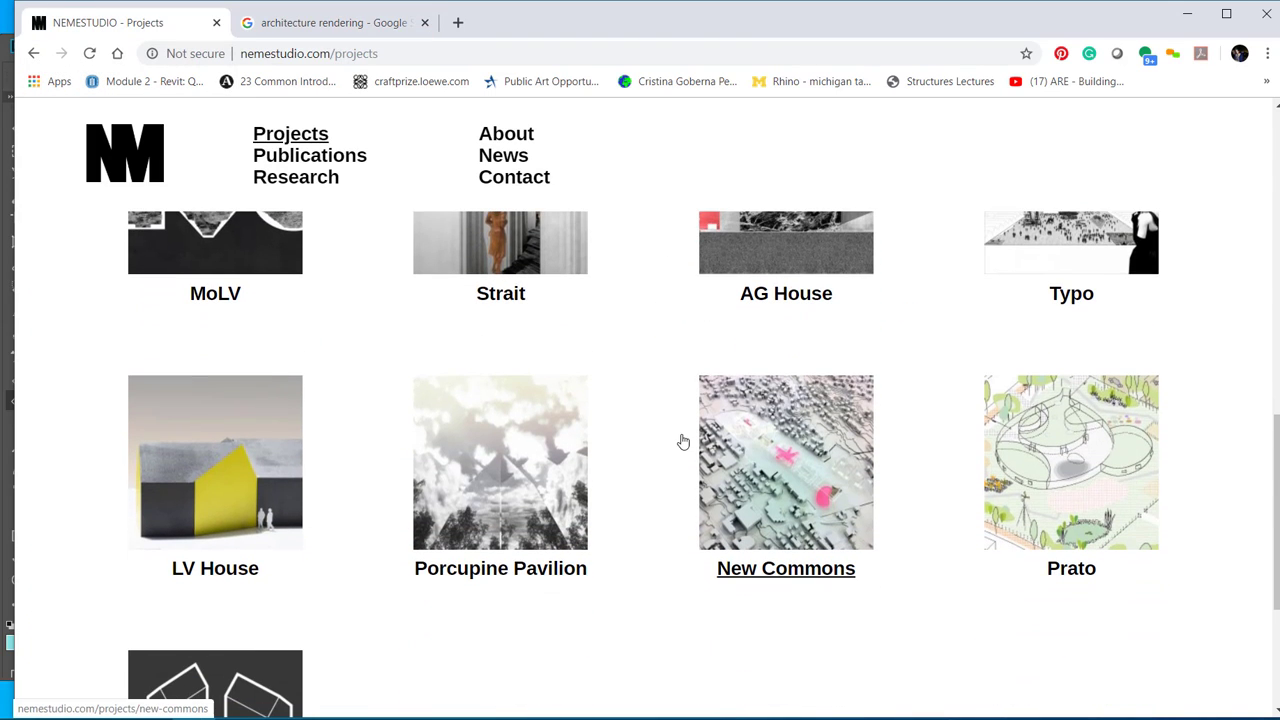
scroll(657, 451, down, 2)
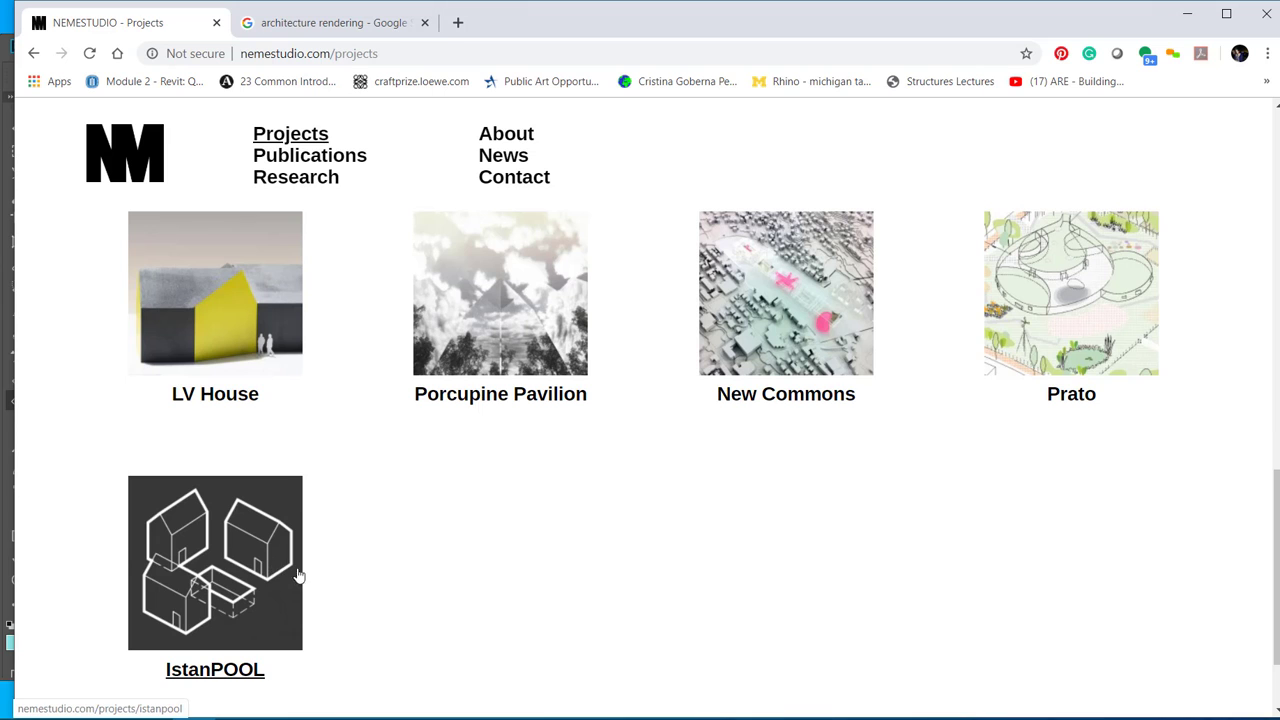
scroll(577, 320, up, 6)
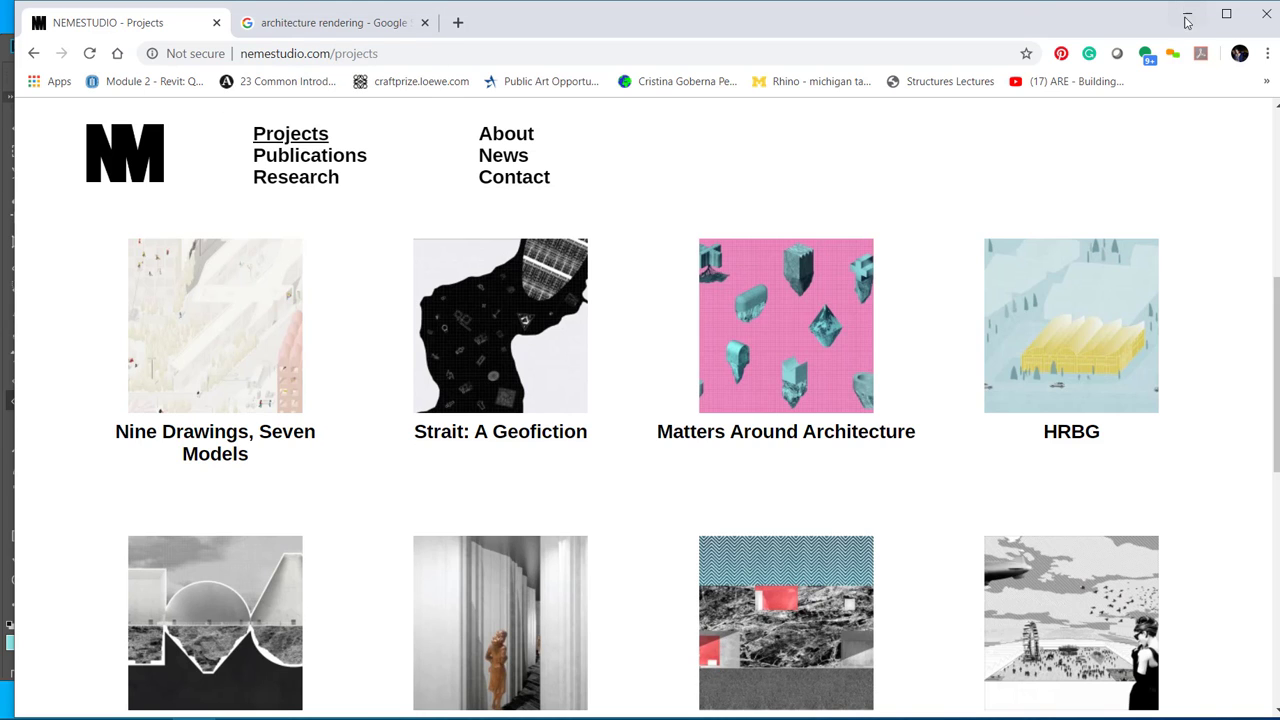
scroll(940, 289, up, 3)
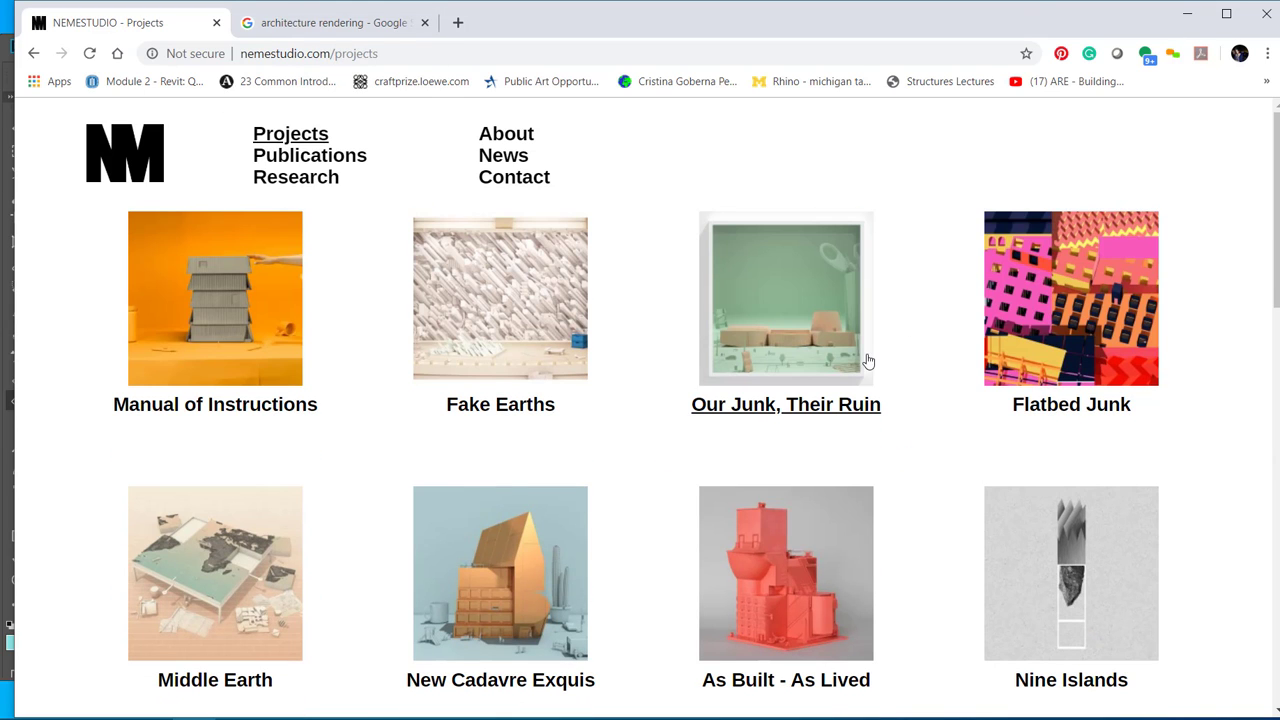
scroll(866, 365, down, 4)
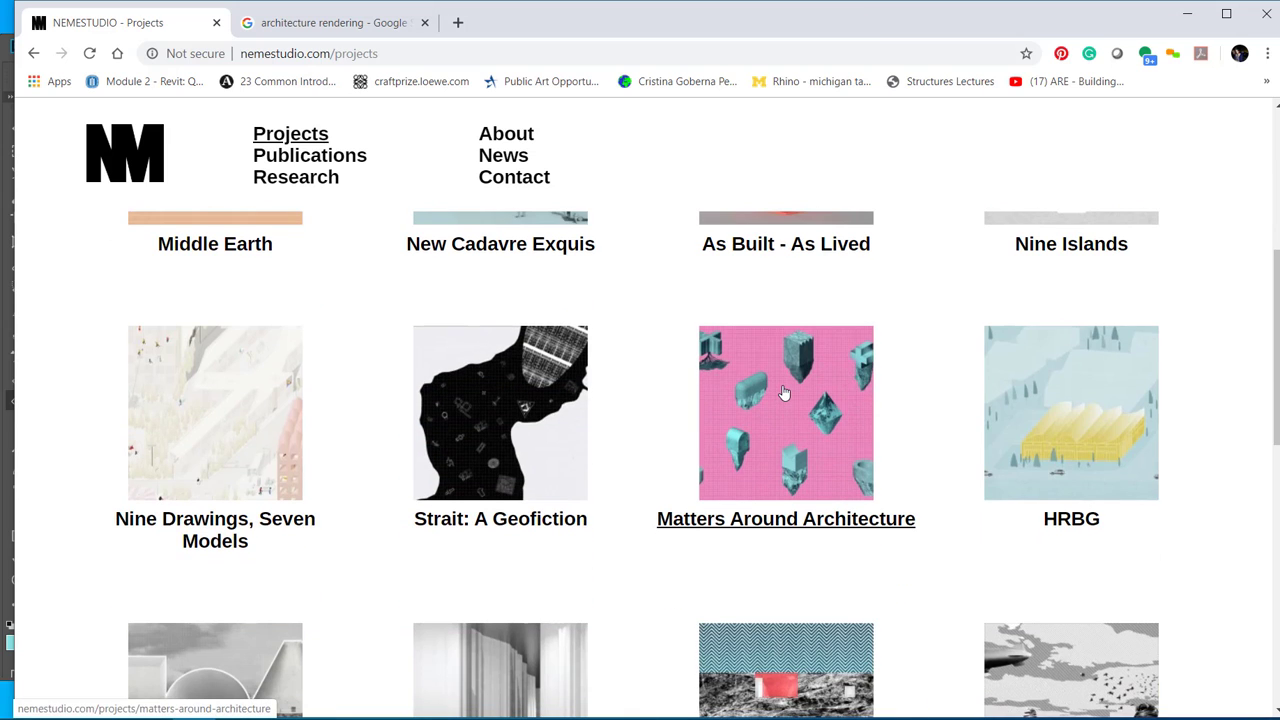
scroll(784, 393, down, 1)
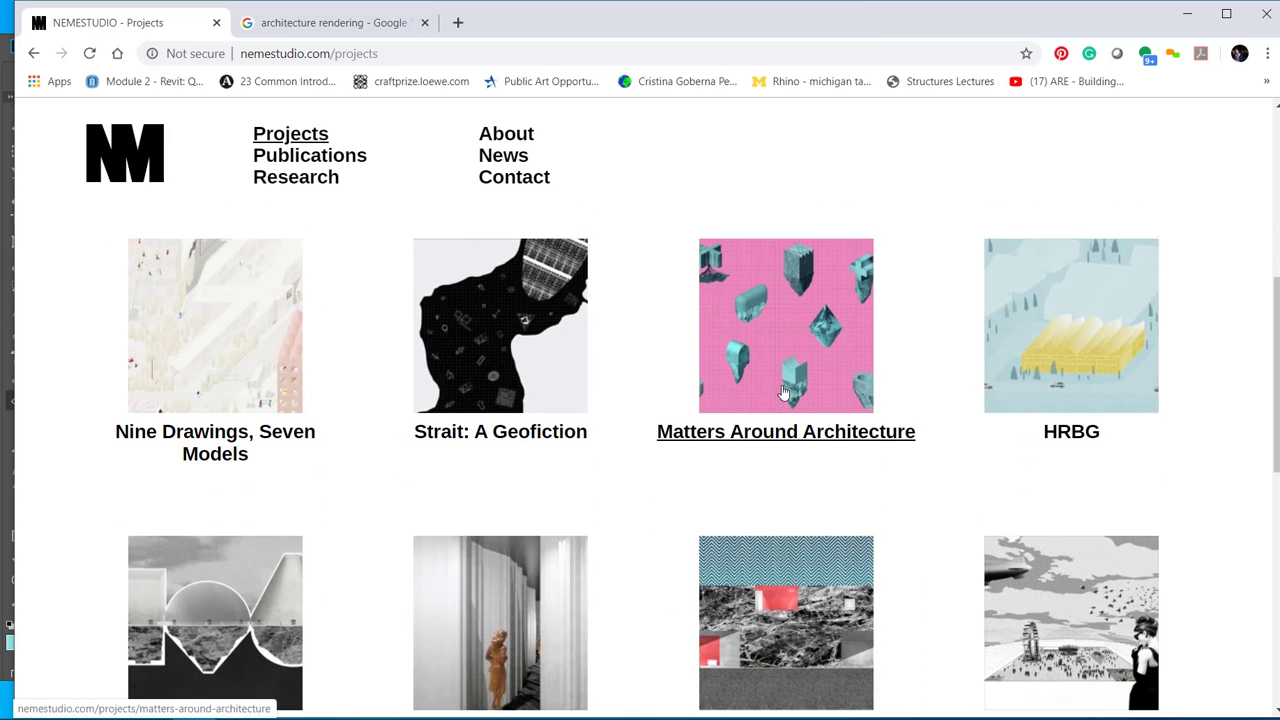
Step: Open the MoLV project and compare the textures in its Museum of Lost Volumes image with the Photoshop interior rendering
click(238, 626)
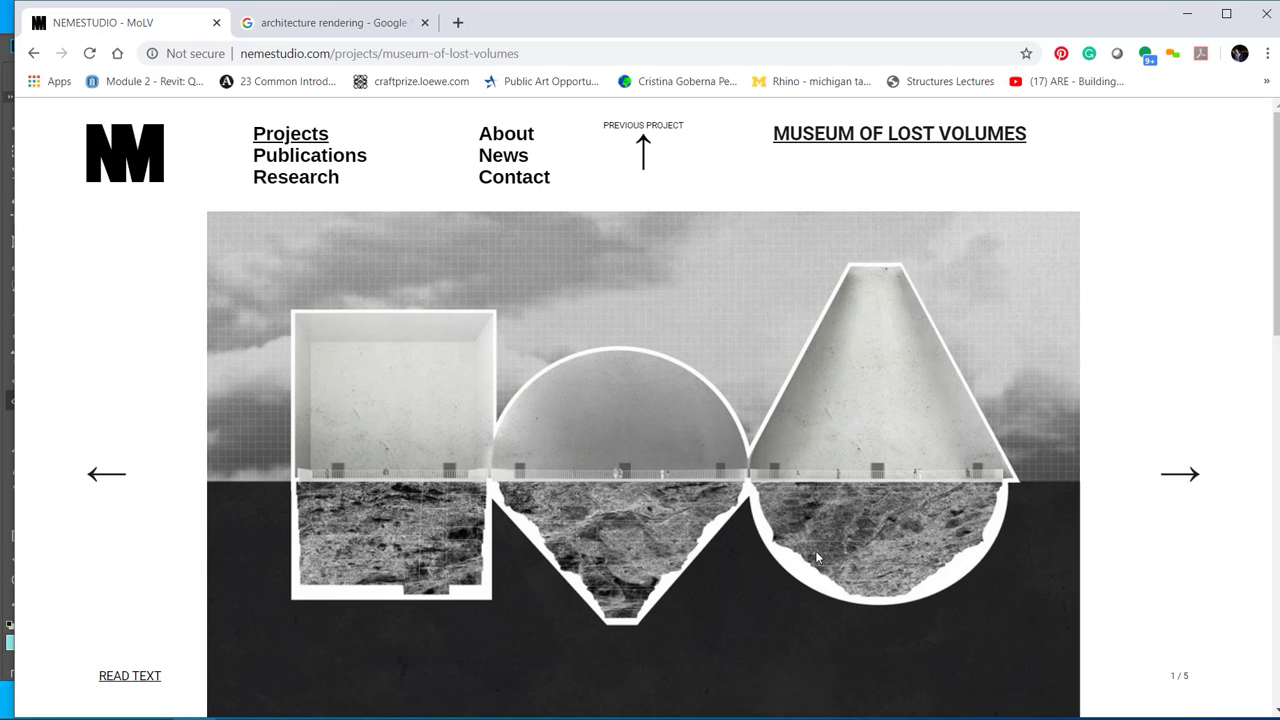
click(1187, 14)
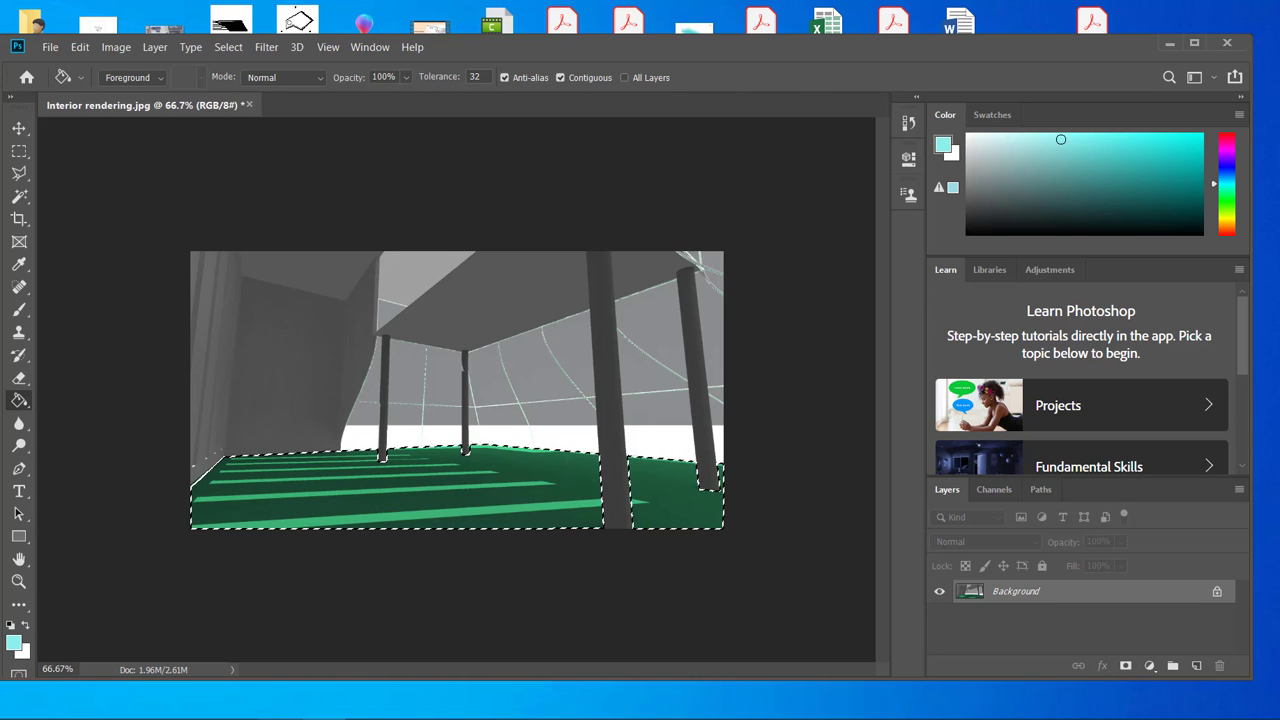
key(alt+Tab)
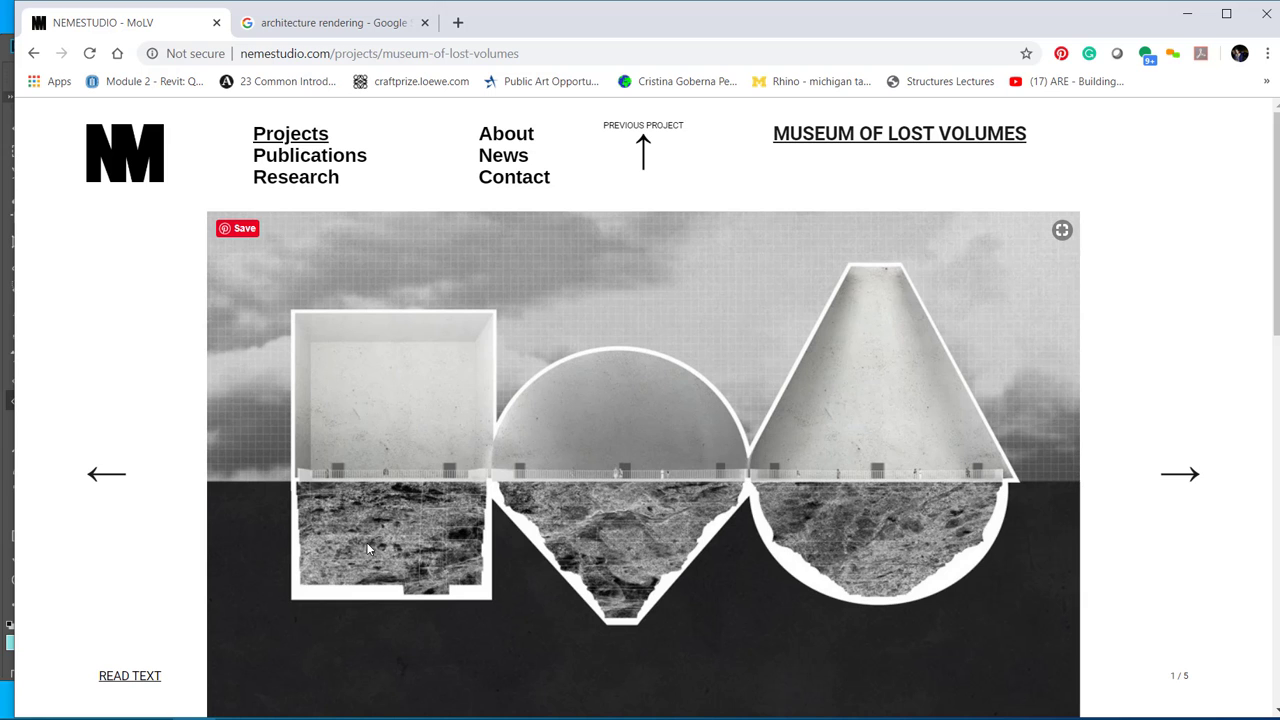
click(1189, 10)
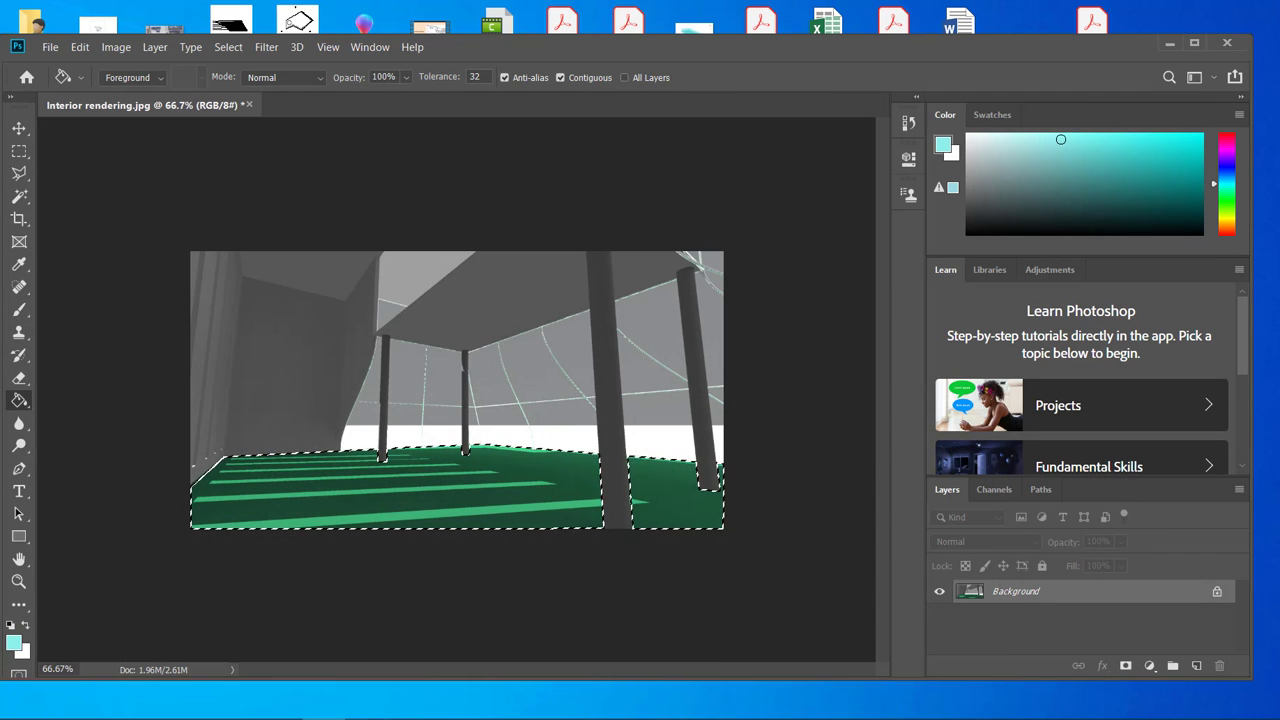
key(alt+Tab)
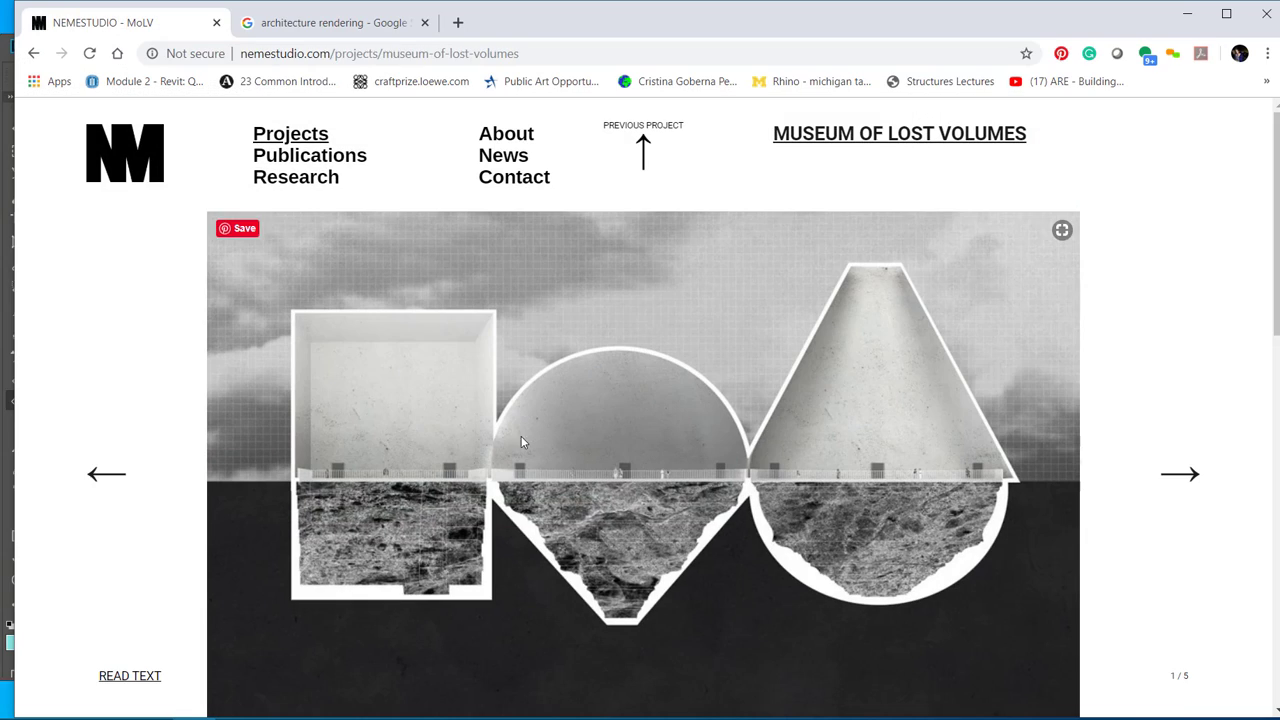
Step: Search Google for Marble in a new browser tab
click(458, 22)
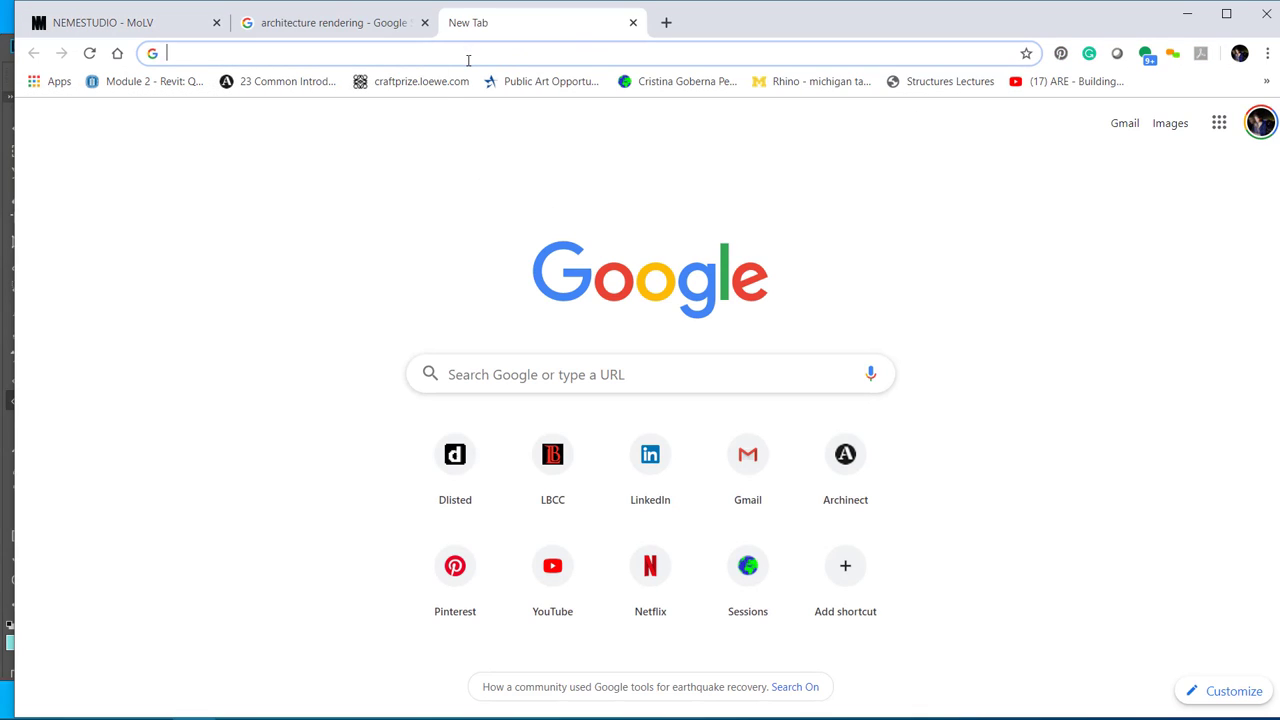
text(p)
key(BackSpace)
text(in)
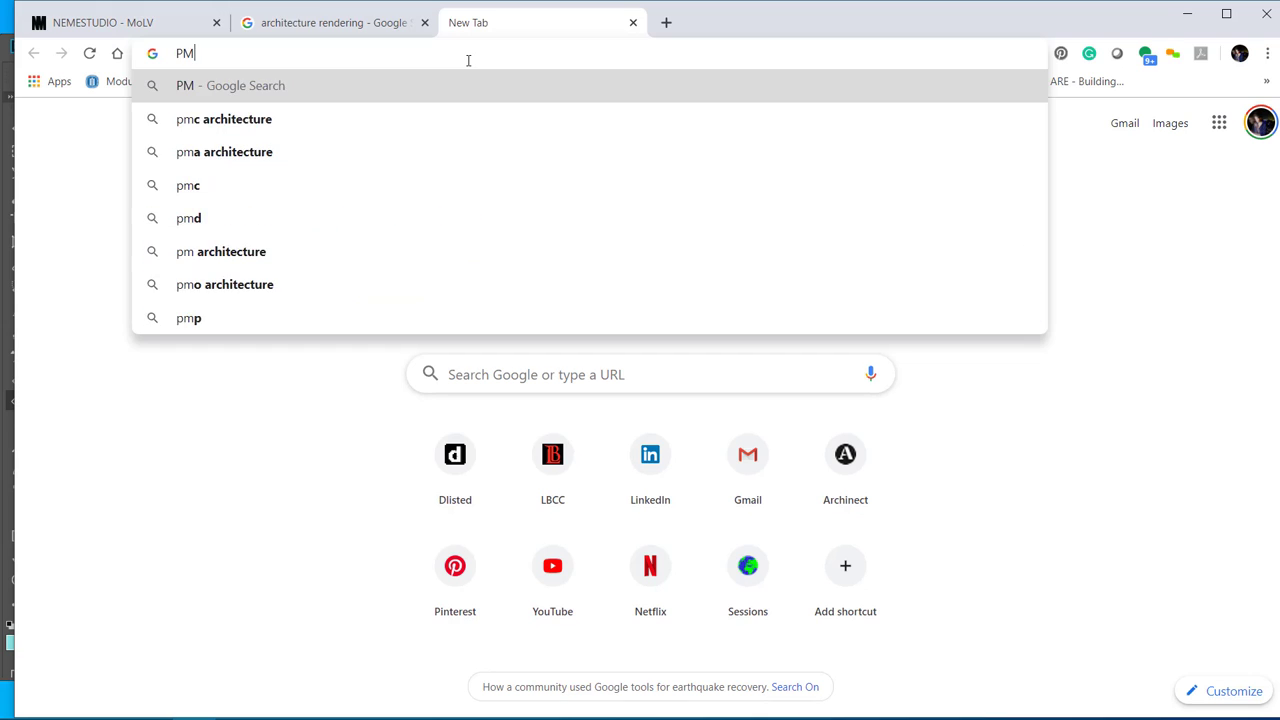
key(BackSpace)
key(BackSpace)
key(BackSpace)
text(Marble)
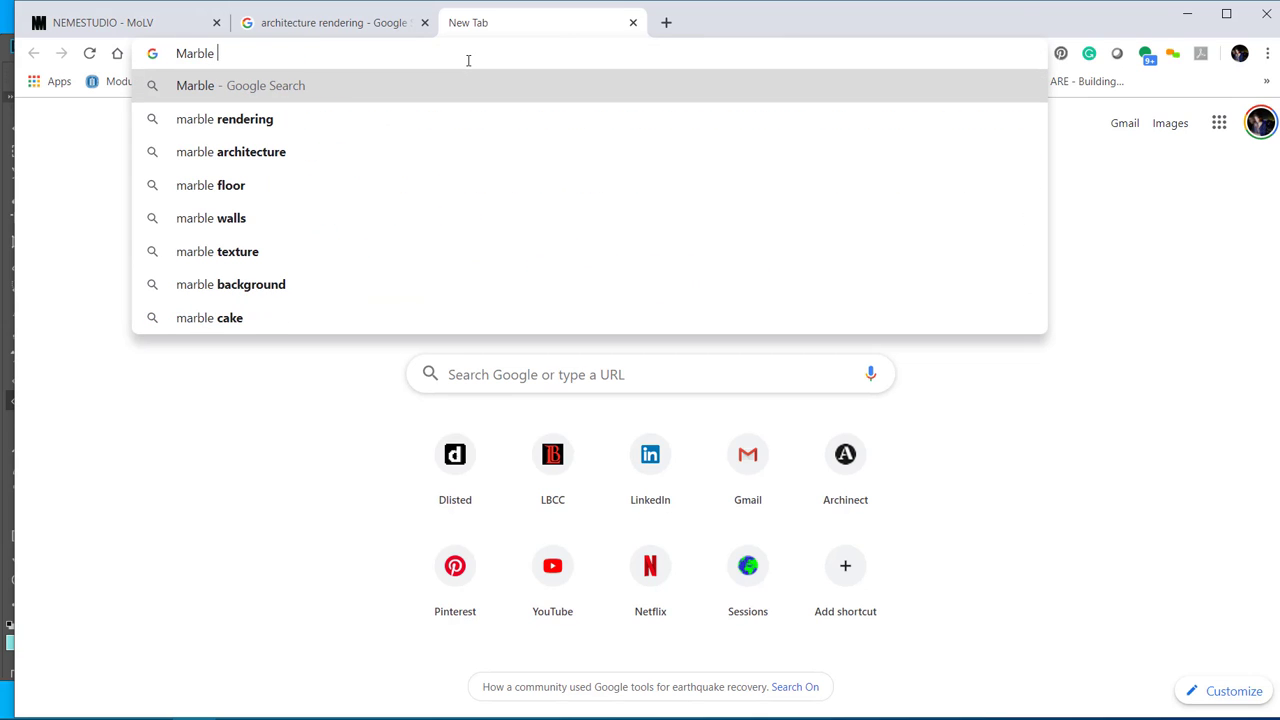
key(Return)
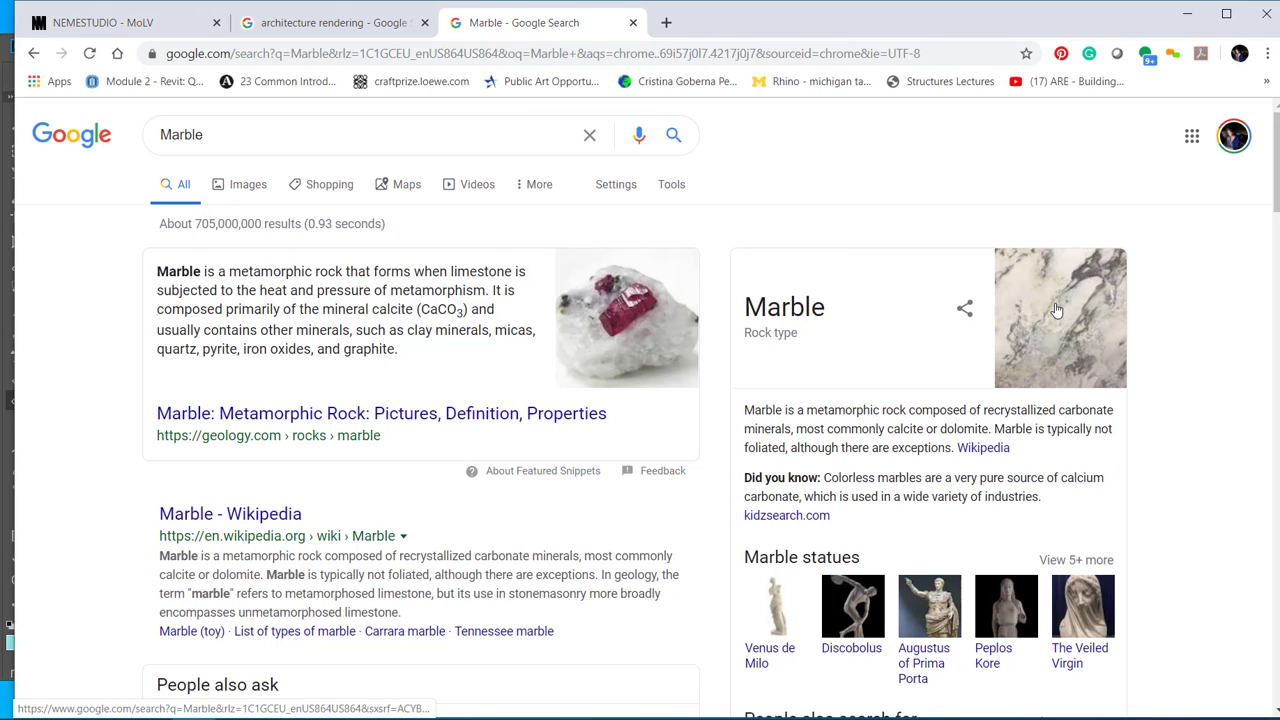
Step: Open the marble image results and copy the 1600 × 900 Cultured Marble, Quartz & Granite picture from lmgelite.com
click(1062, 309)
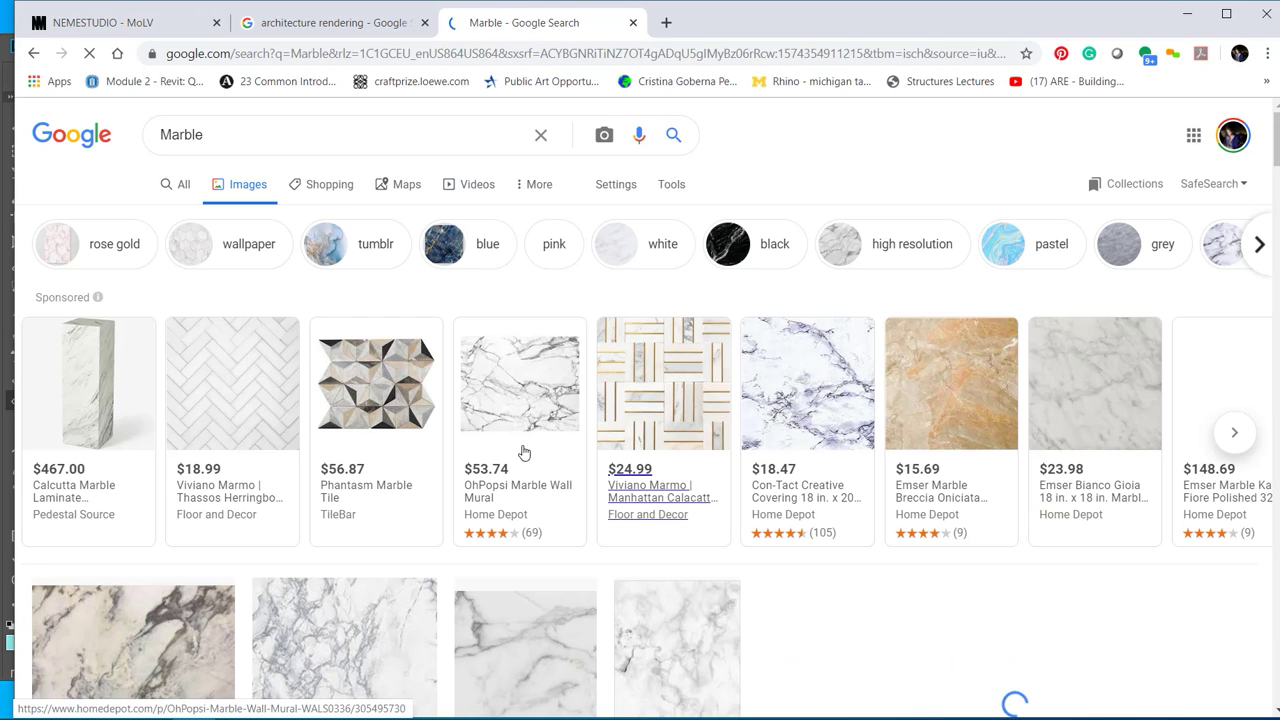
scroll(330, 500, down, 3)
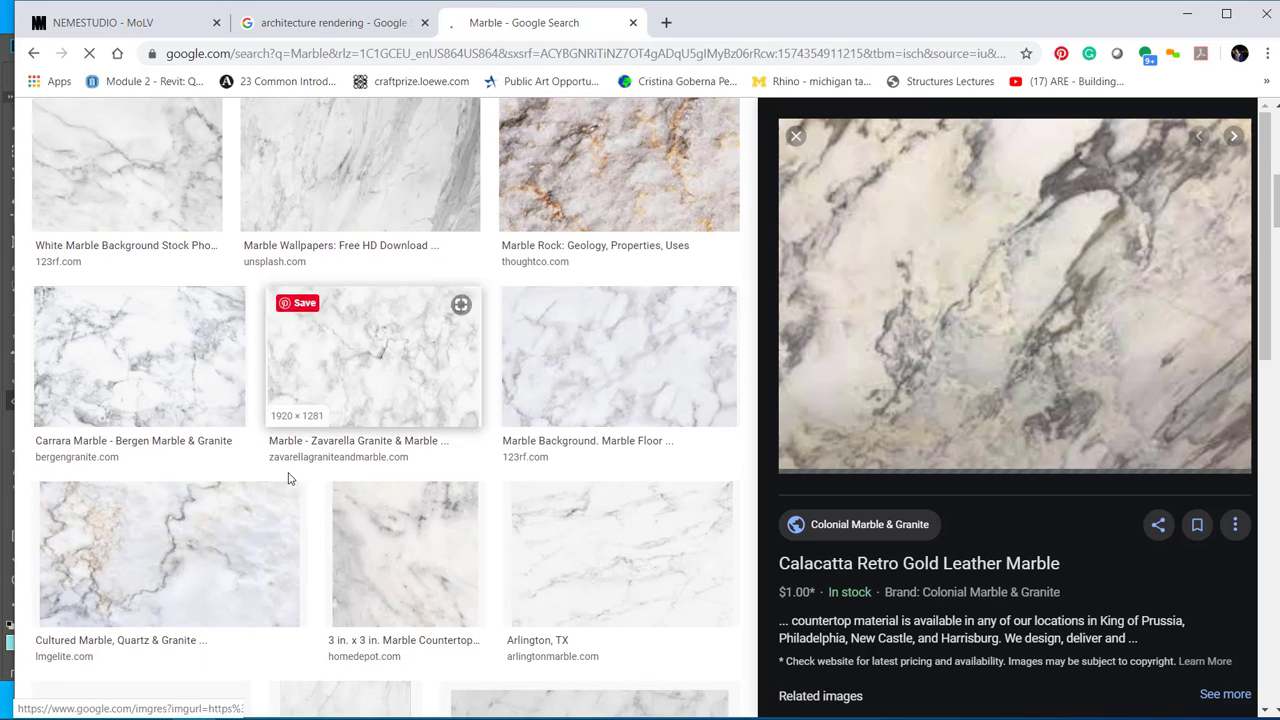
click(191, 571)
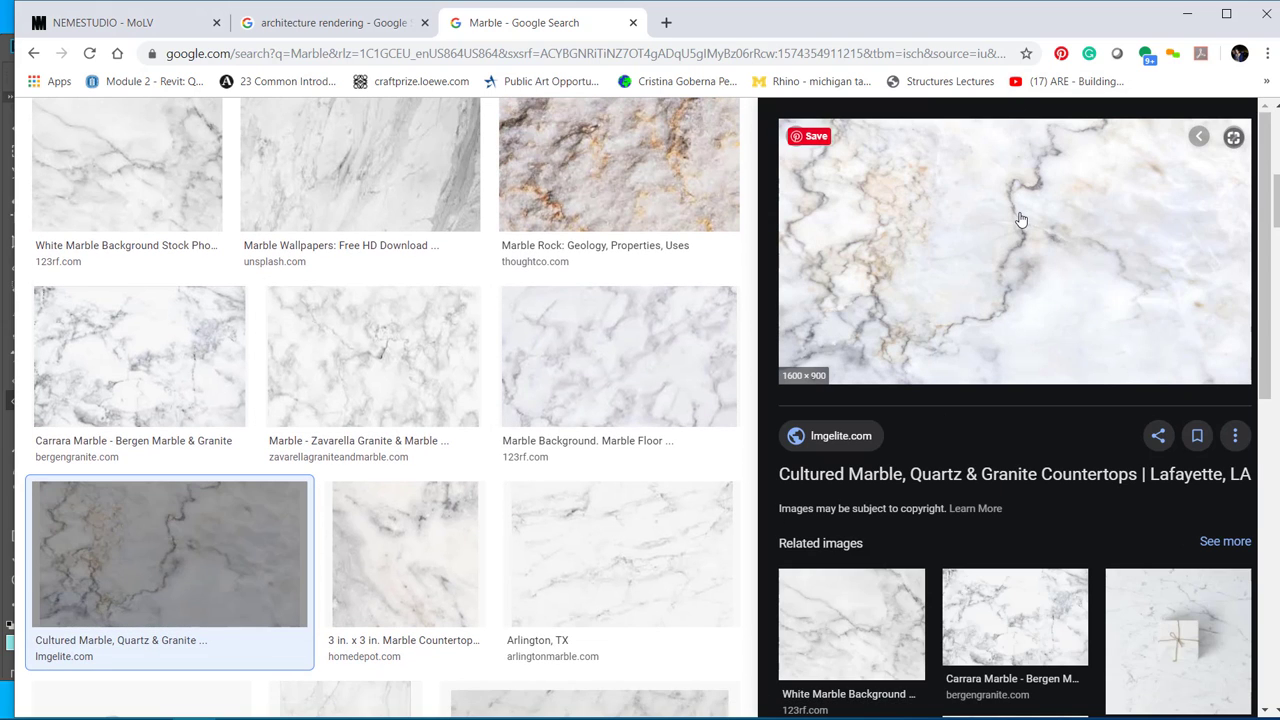
right_click(1017, 213)
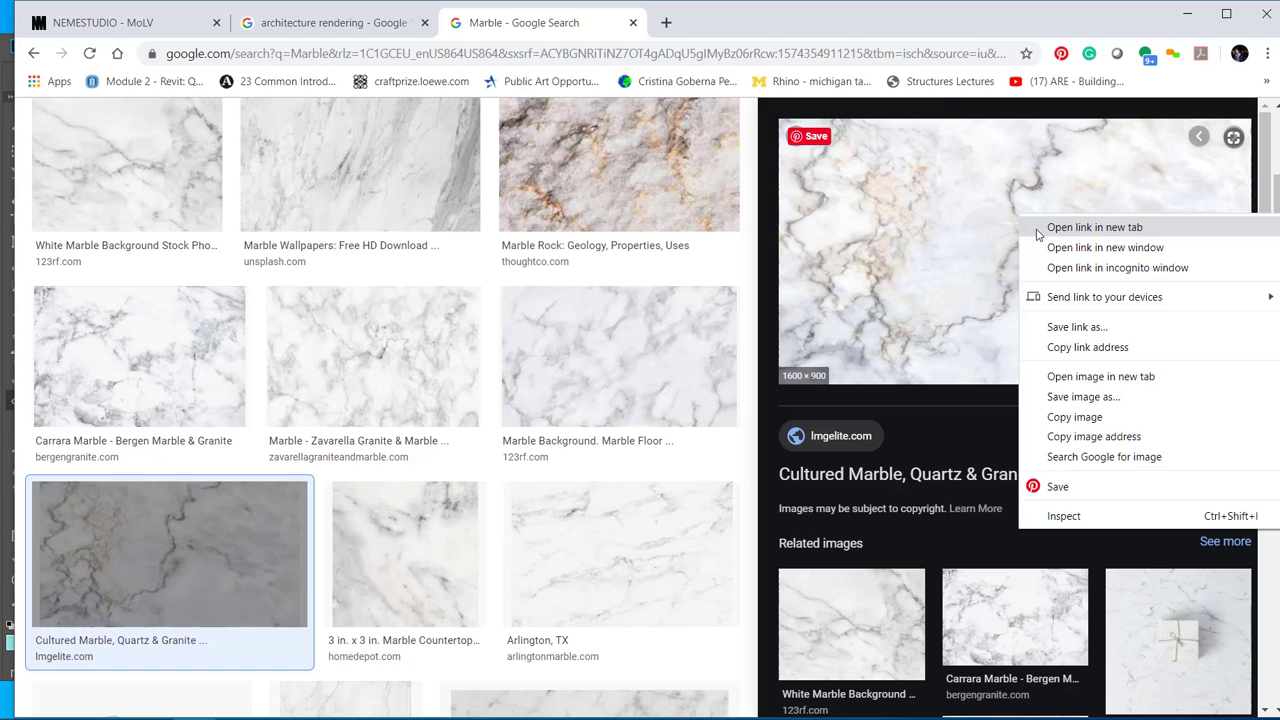
click(965, 200)
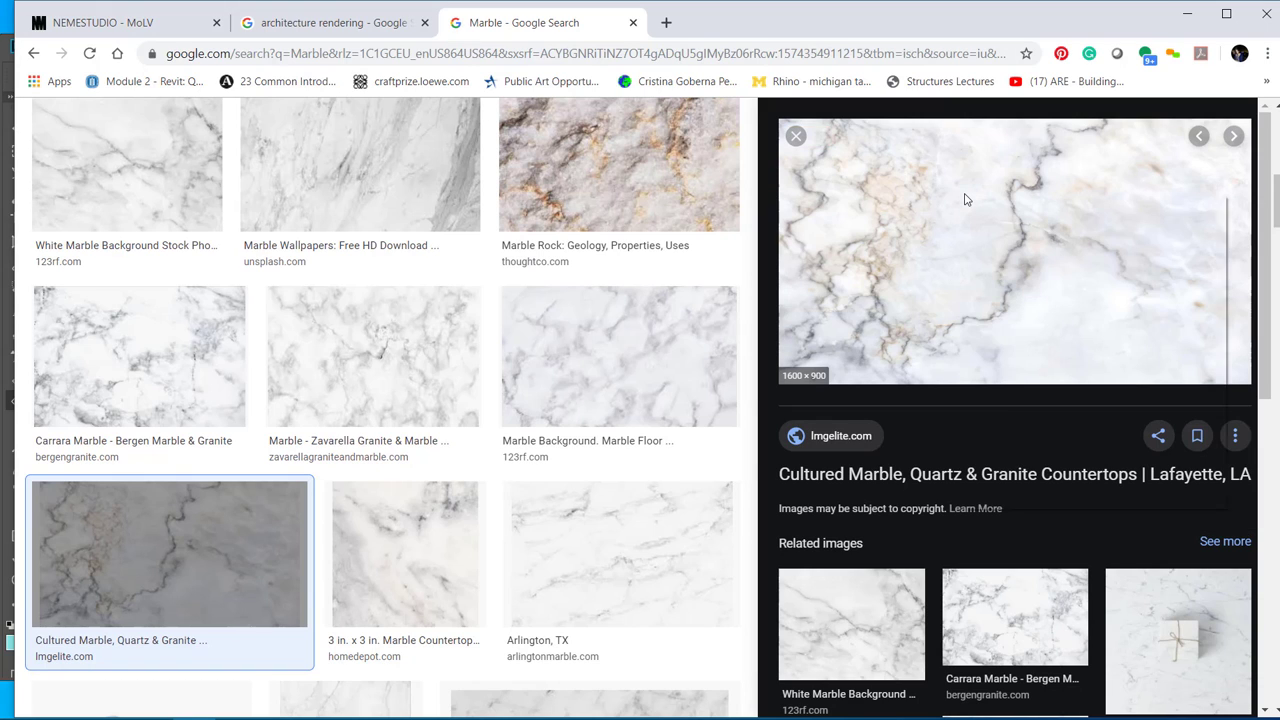
right_click(965, 197)
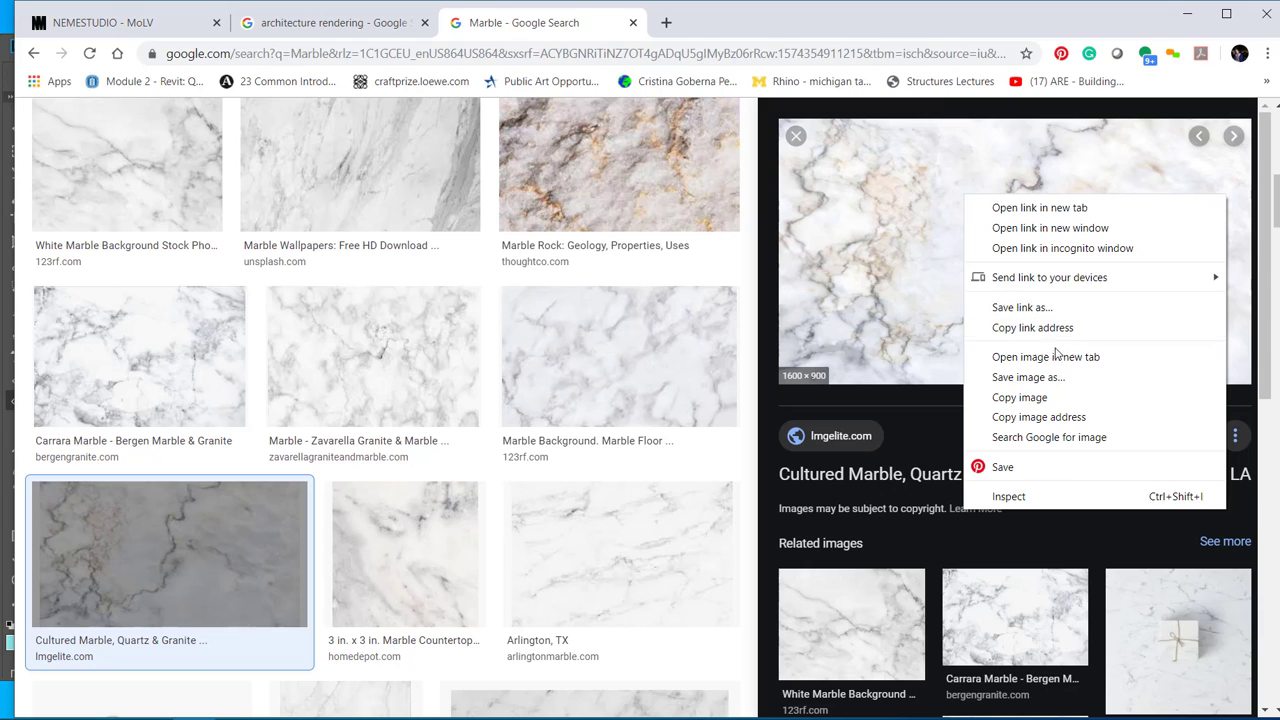
click(1070, 397)
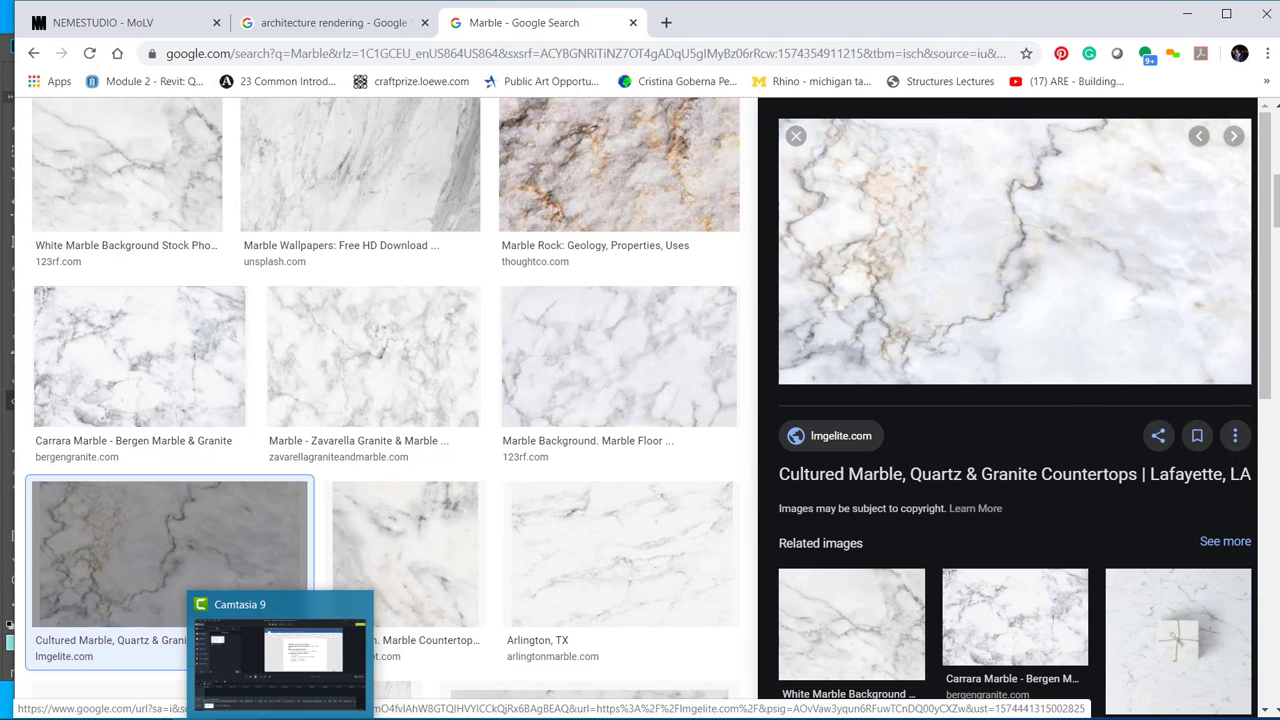
Step: Switch to Photoshop and paste the copied marble image into Interior rendering.jpg as a new layer
mouse_move(310, 712)
click(310, 665)
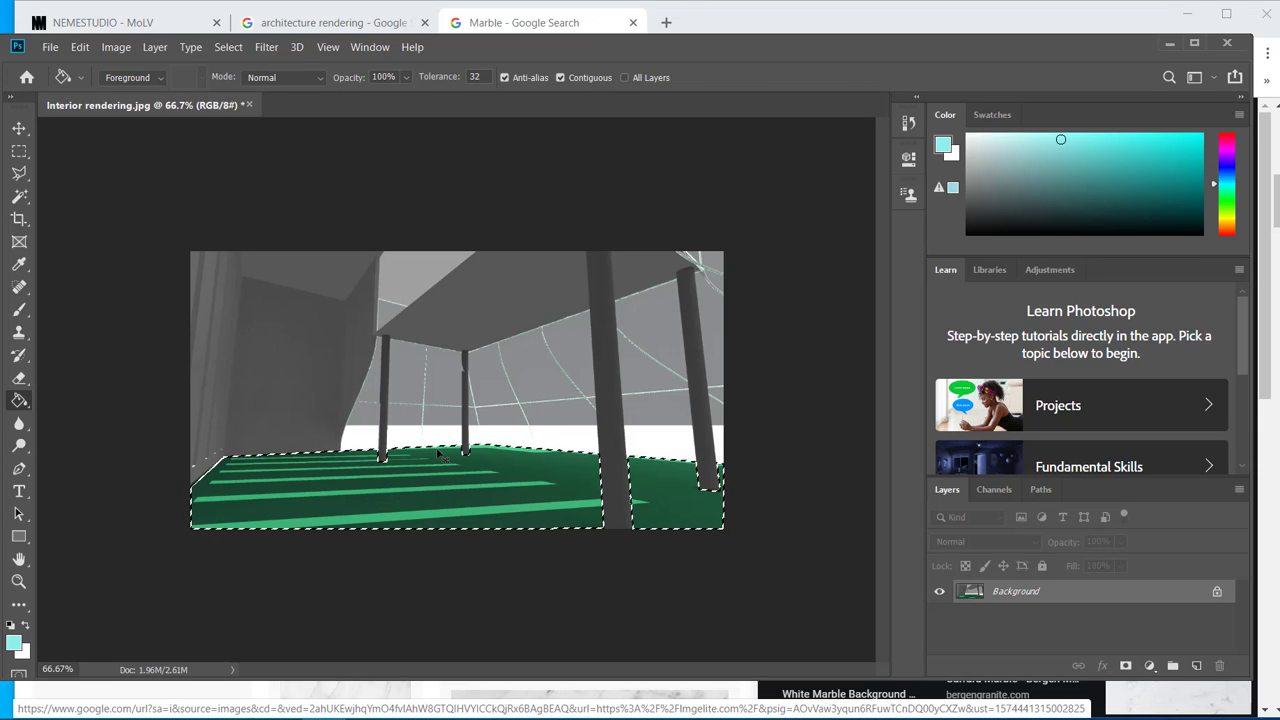
key(ctrl+v)
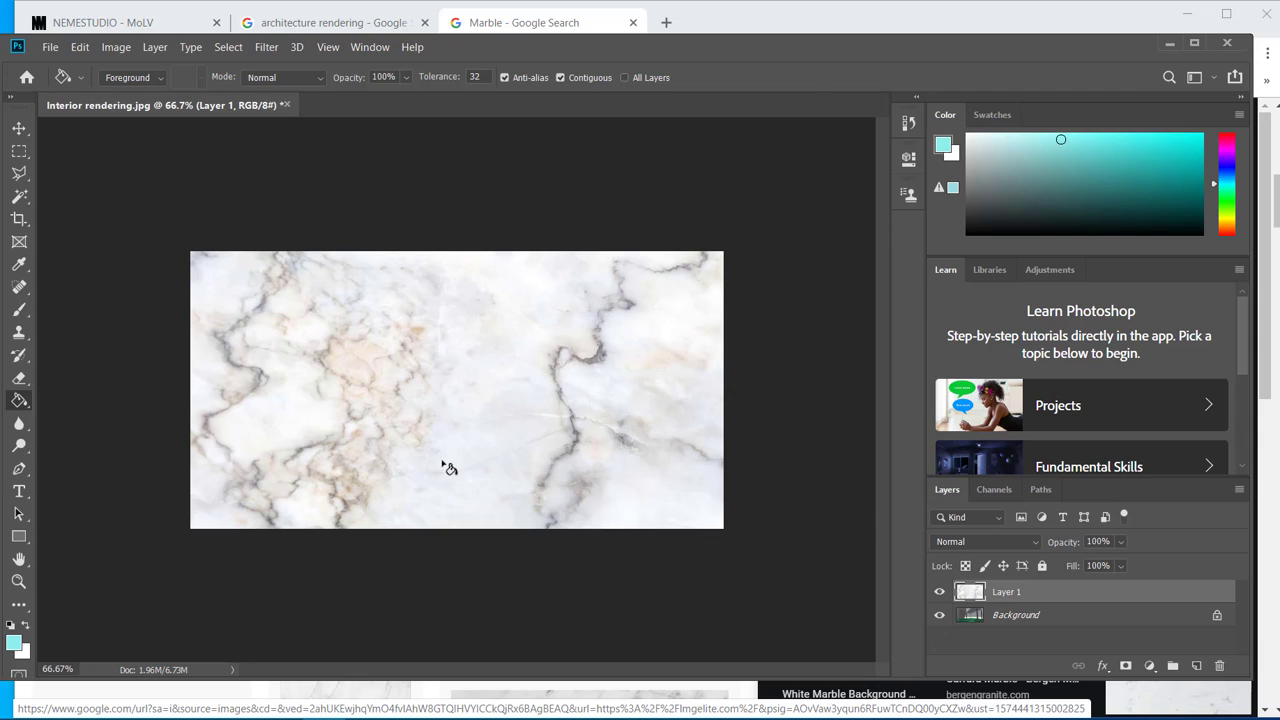
Step: Scale the marble layer to 71.69% width and 21.67% height so it covers the floor along the image's lower edge
key(ctrl+t)
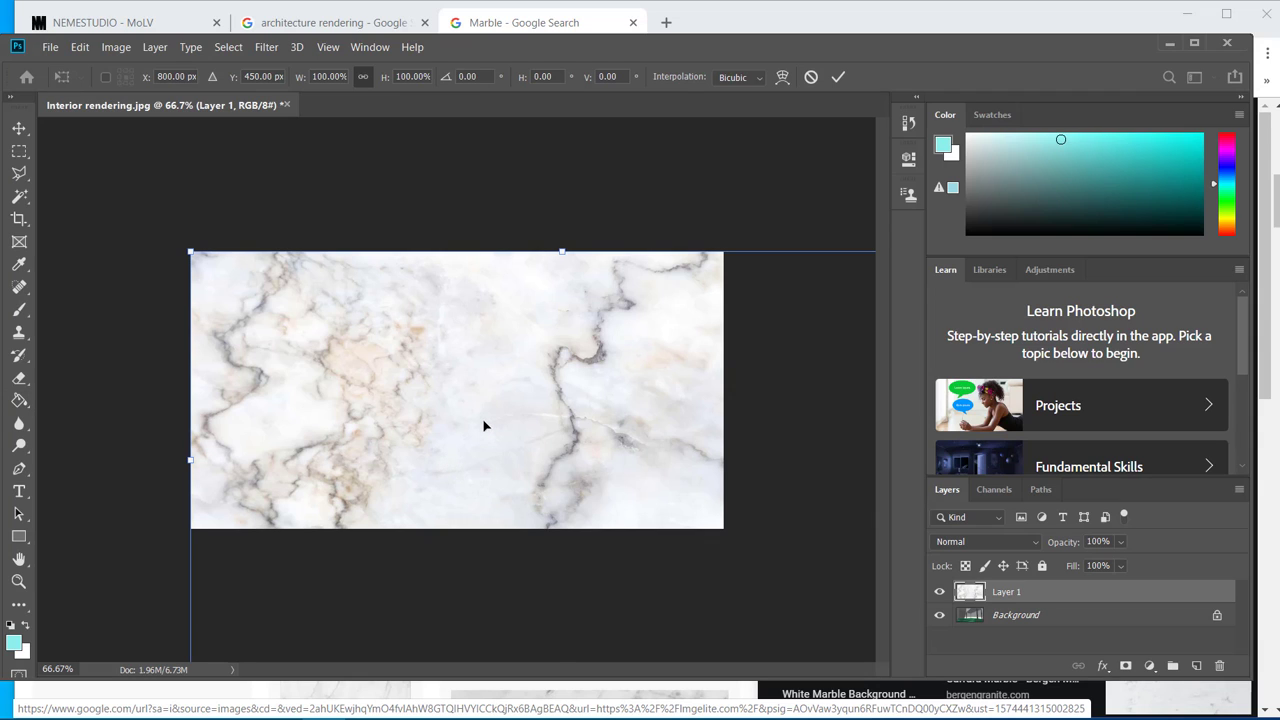
key(ctrl+minus)
key(ctrl+minus)
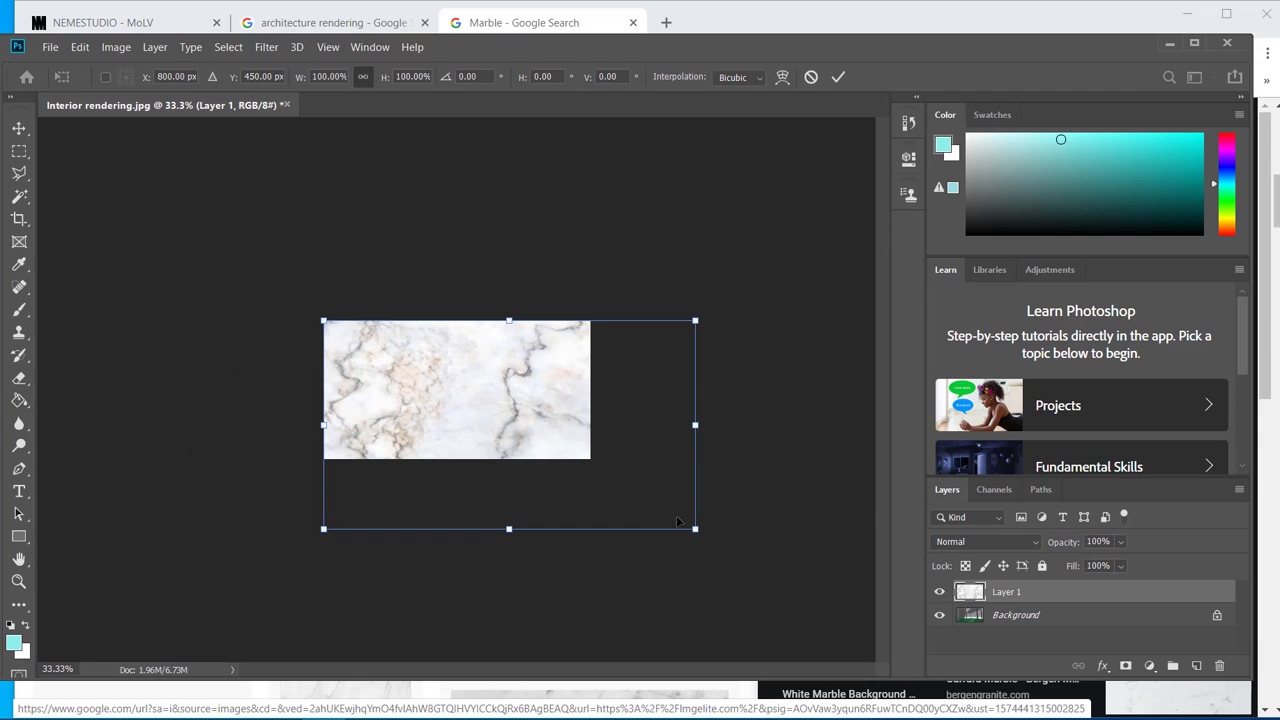
drag(696, 530, 575, 417)
drag(459, 323, 457, 413)
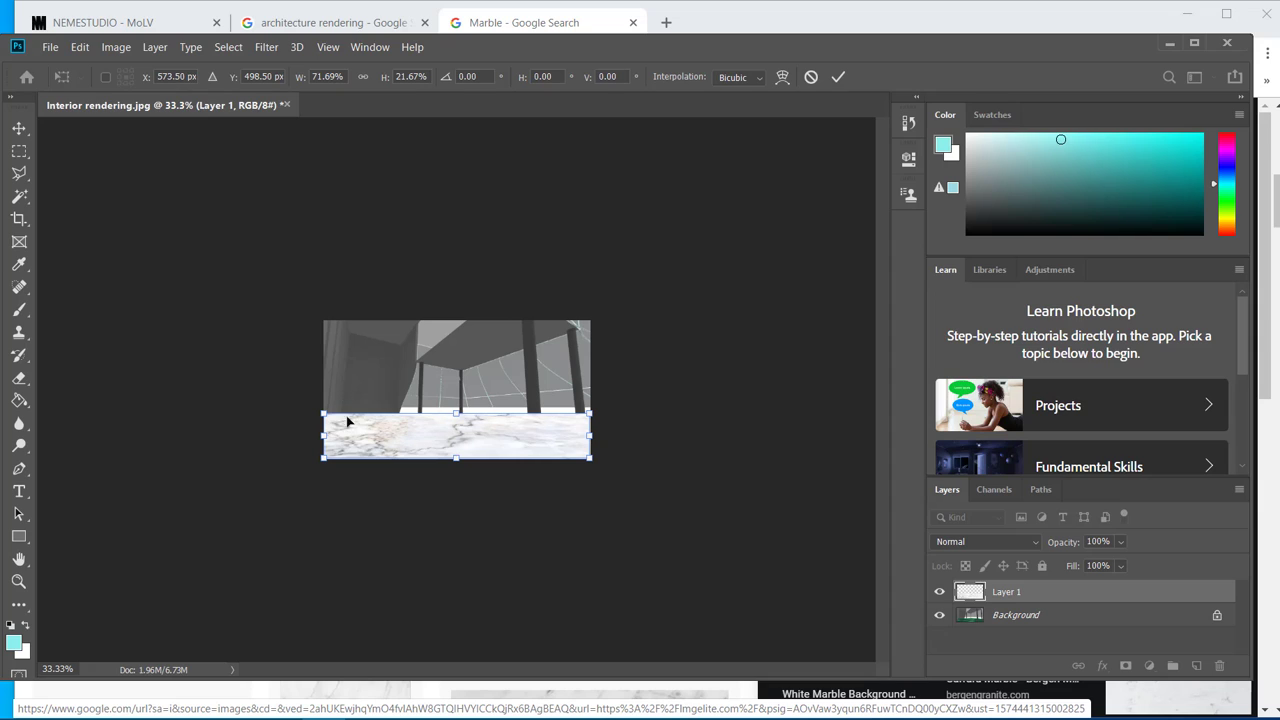
key(g)
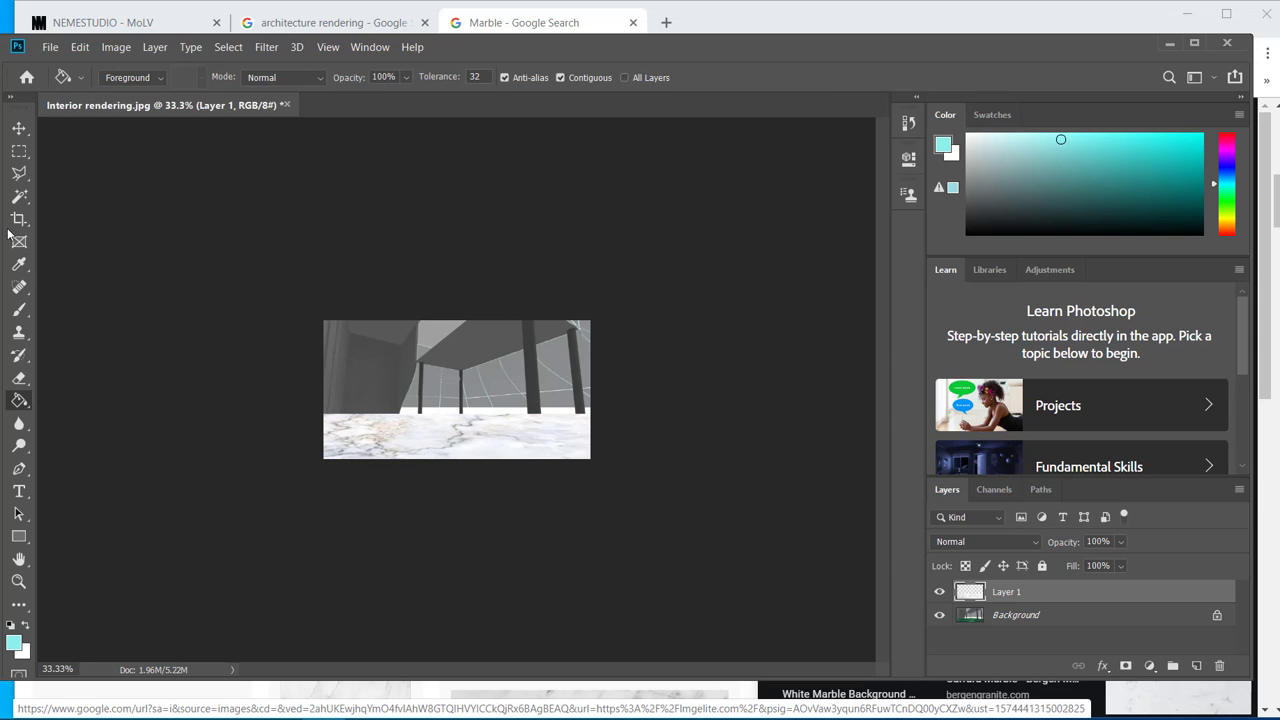
Step: Load the saved Floor channel of Interior rendering.jpg as a new selection
click(18, 128)
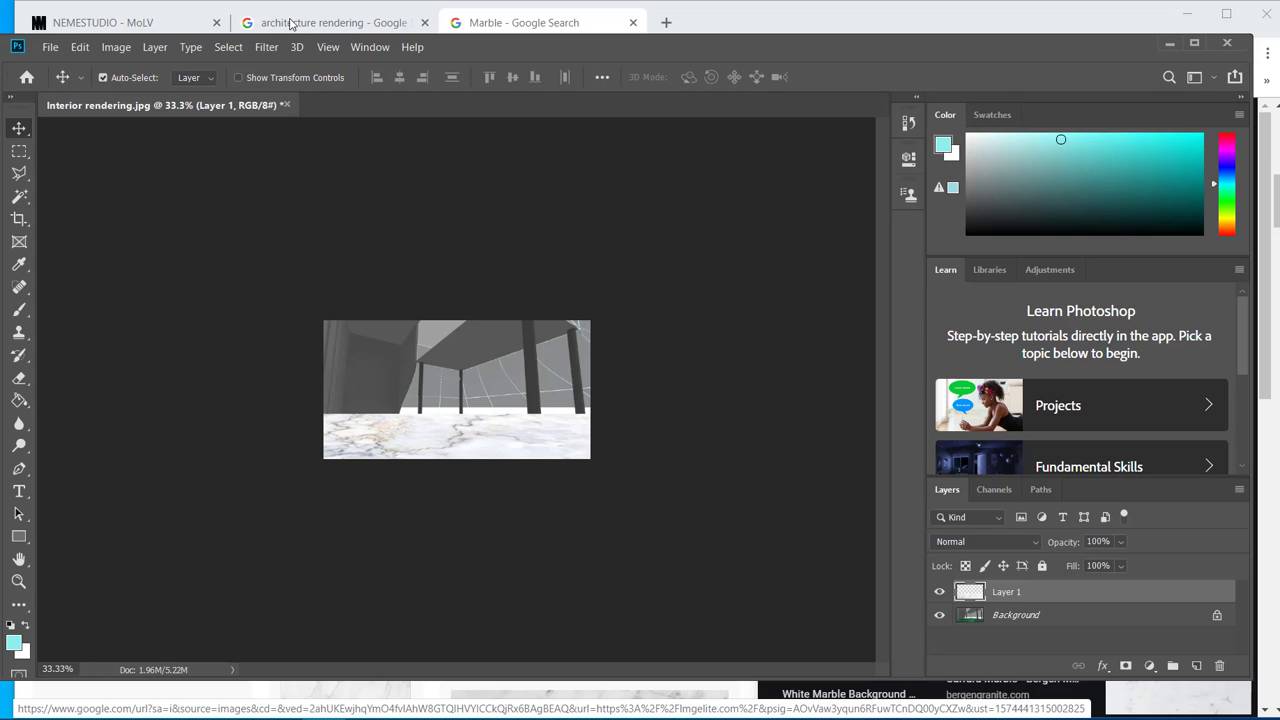
click(227, 47)
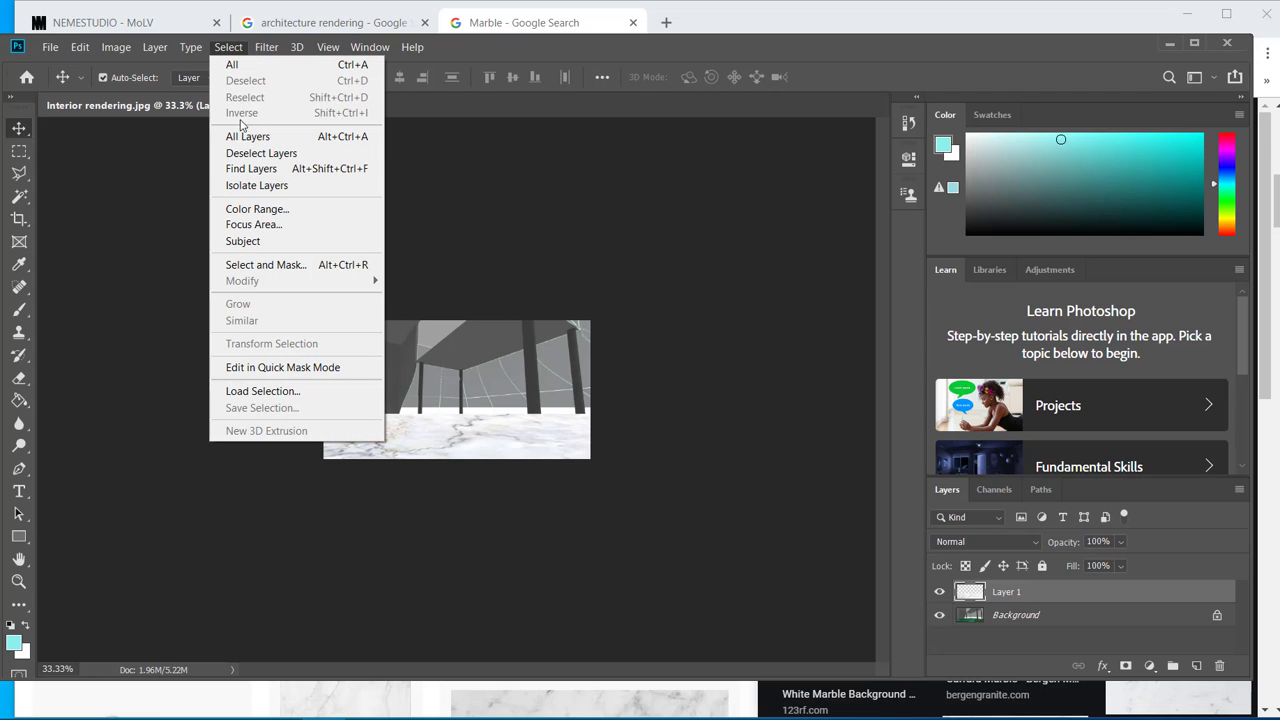
click(262, 391)
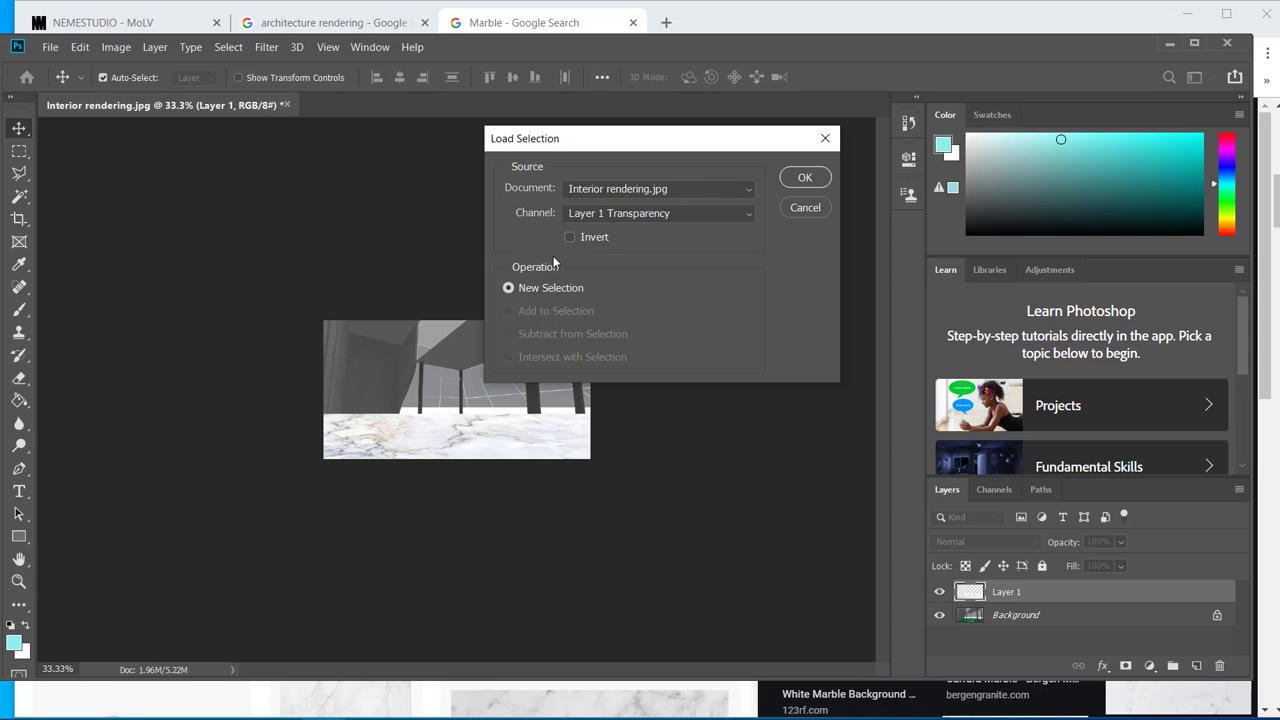
click(631, 212)
click(602, 262)
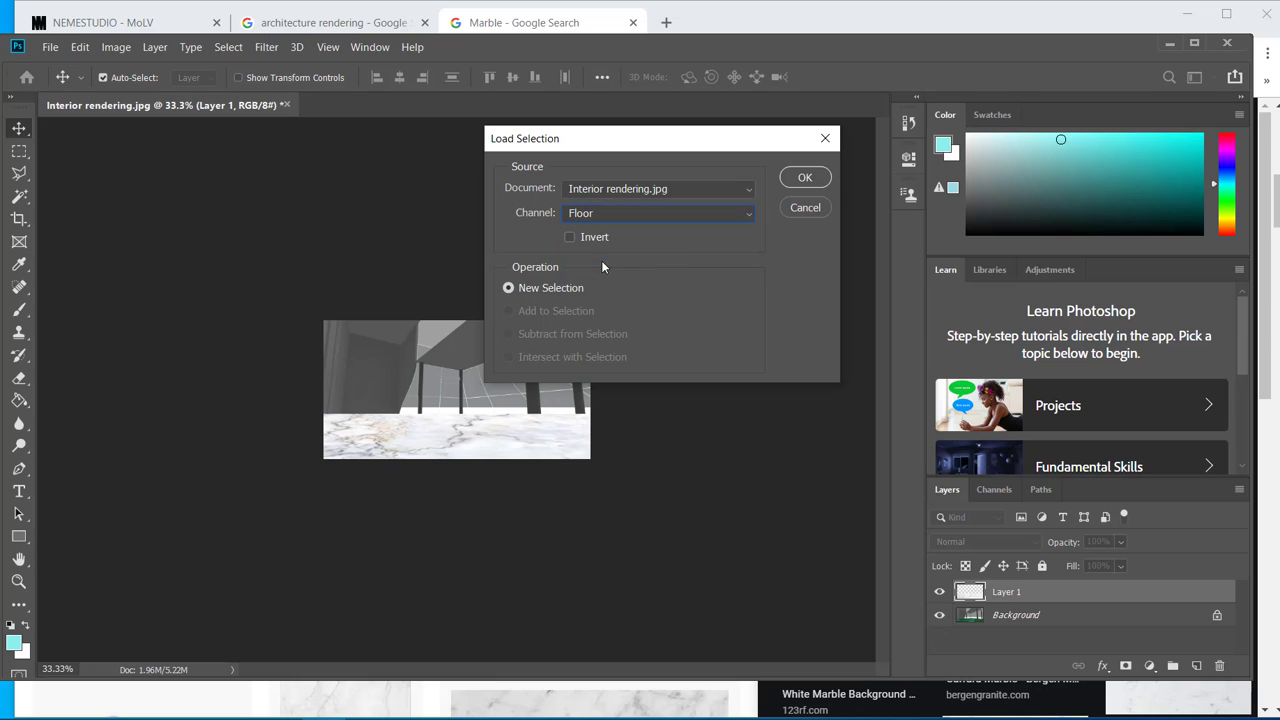
click(809, 182)
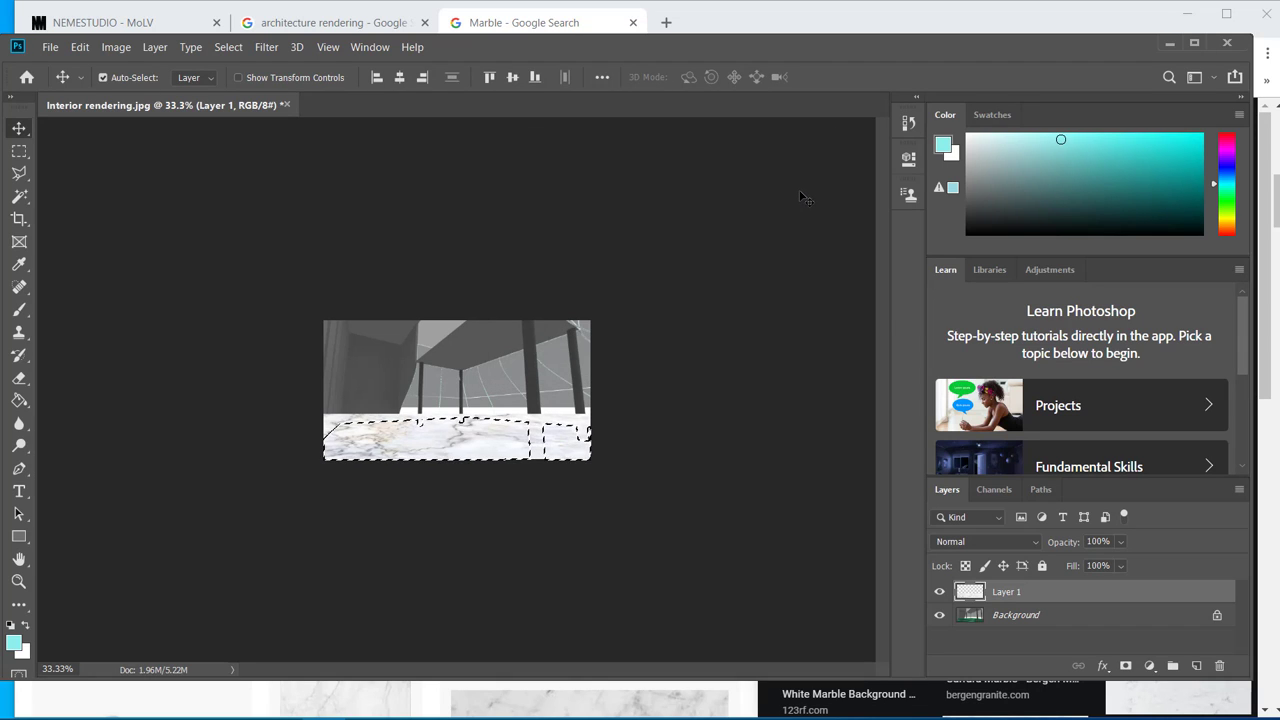
Step: Invert the floor selection so that everything outside the floor is selected
key(ctrl+0)
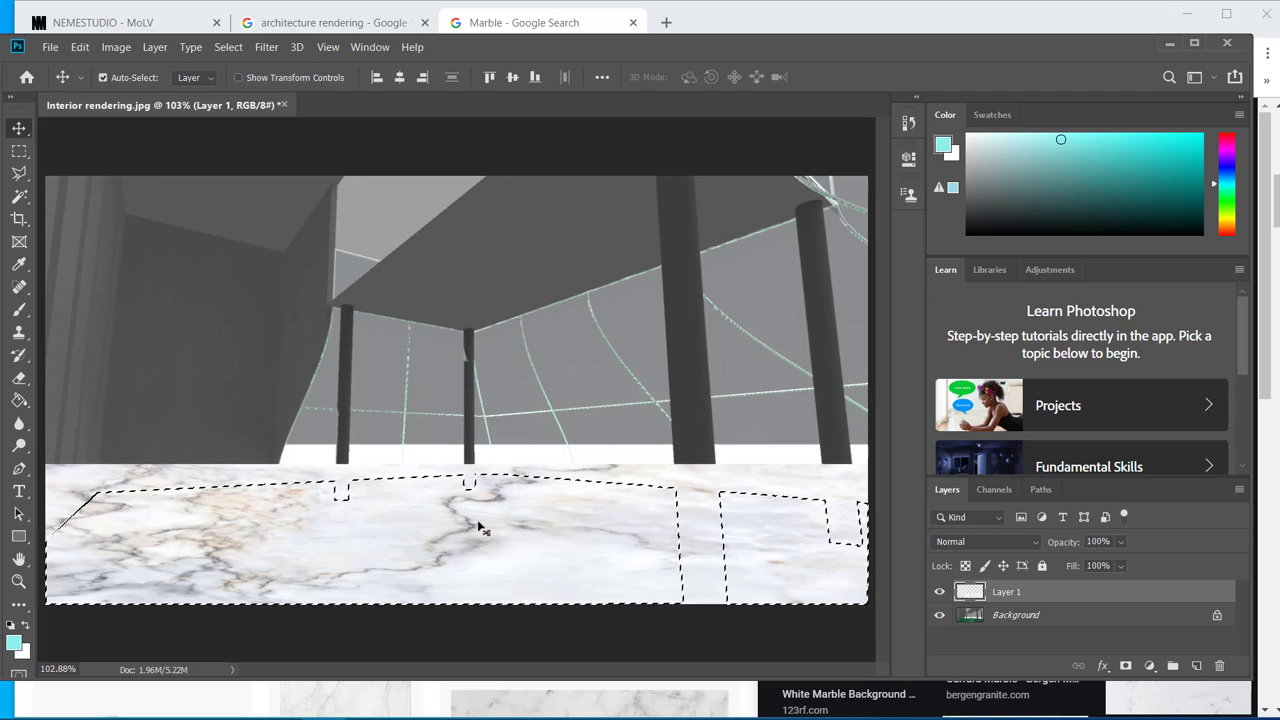
click(22, 153)
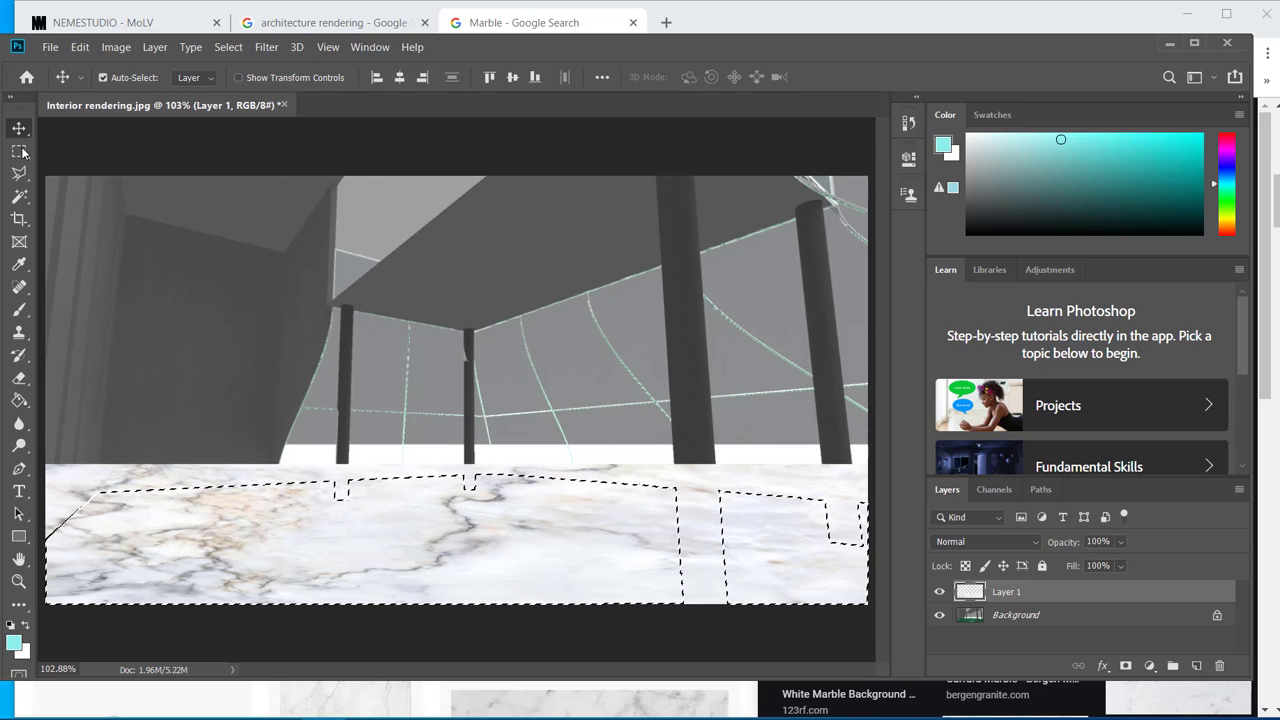
click(19, 151)
click(24, 172)
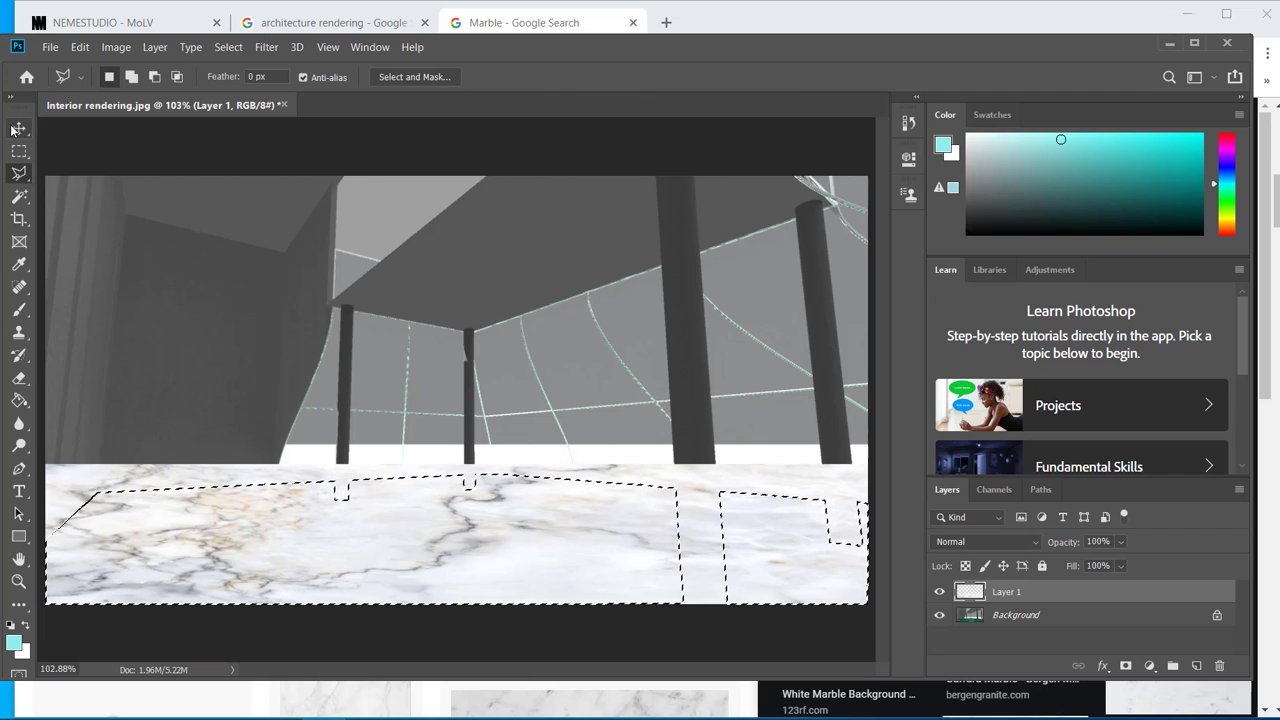
click(19, 129)
click(21, 174)
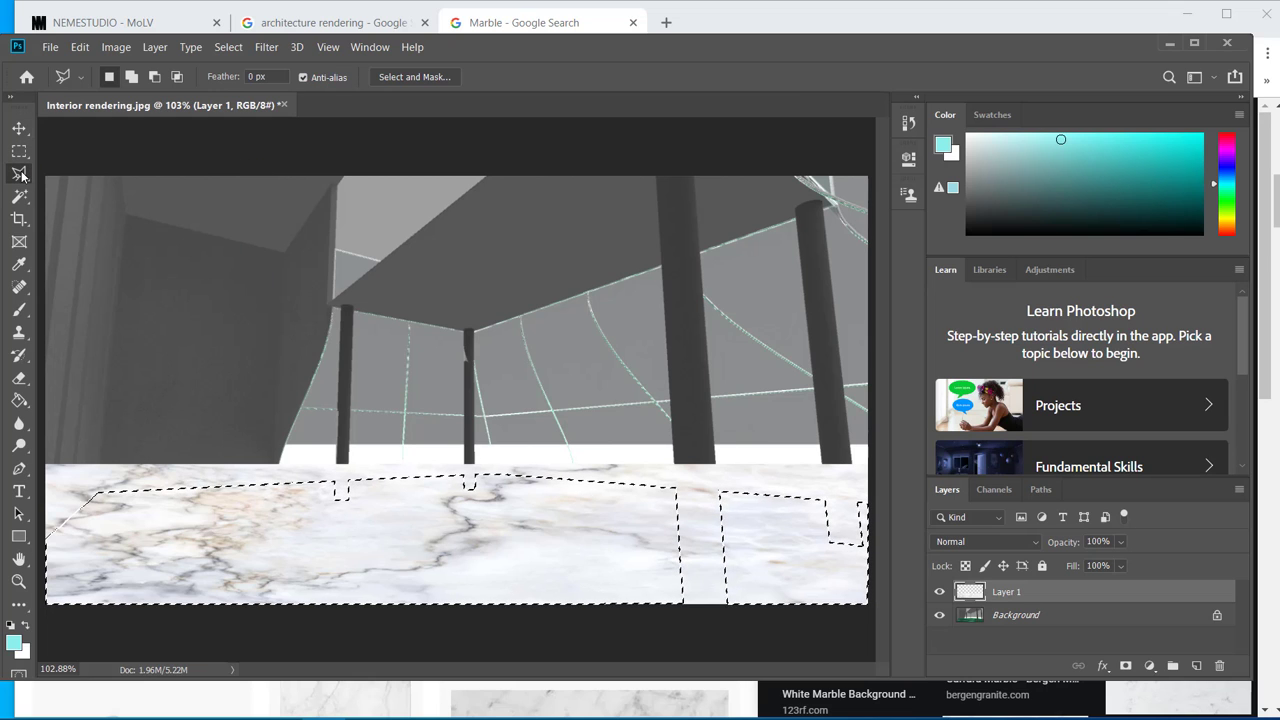
right_click(490, 511)
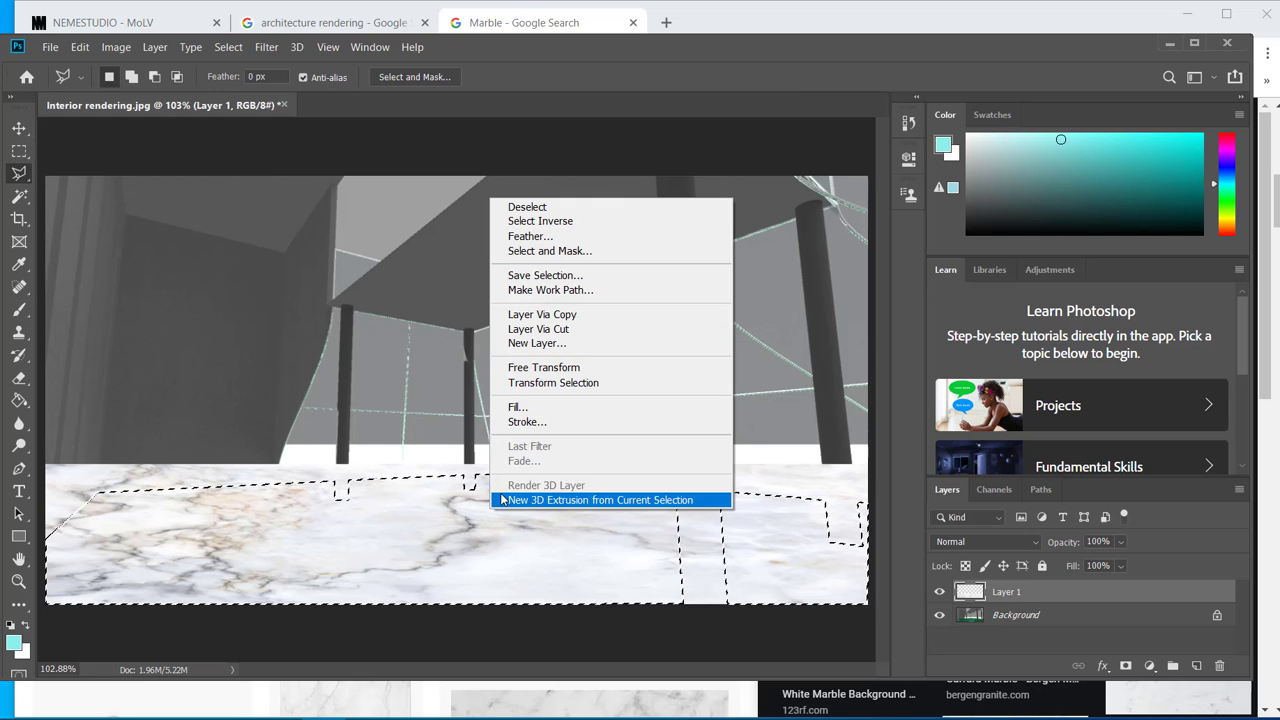
click(585, 221)
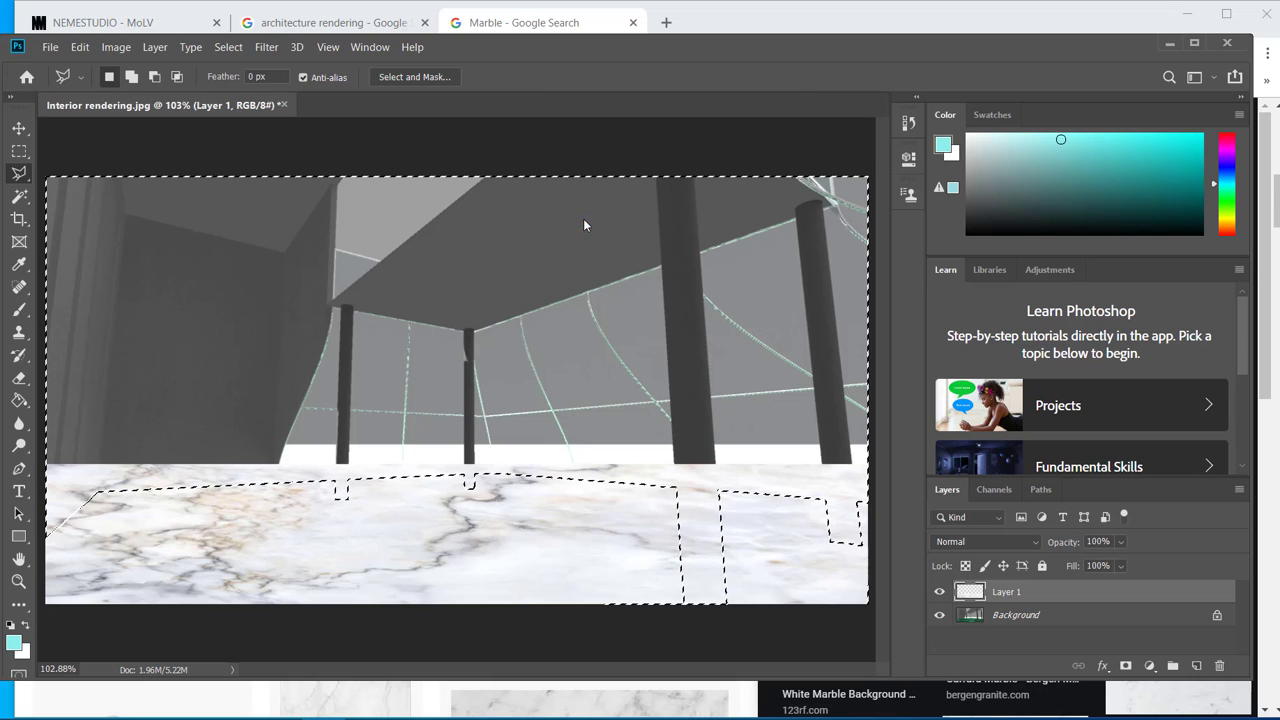
Step: Delete the marble outside the floor from Layer 1 and deselect
click(229, 47)
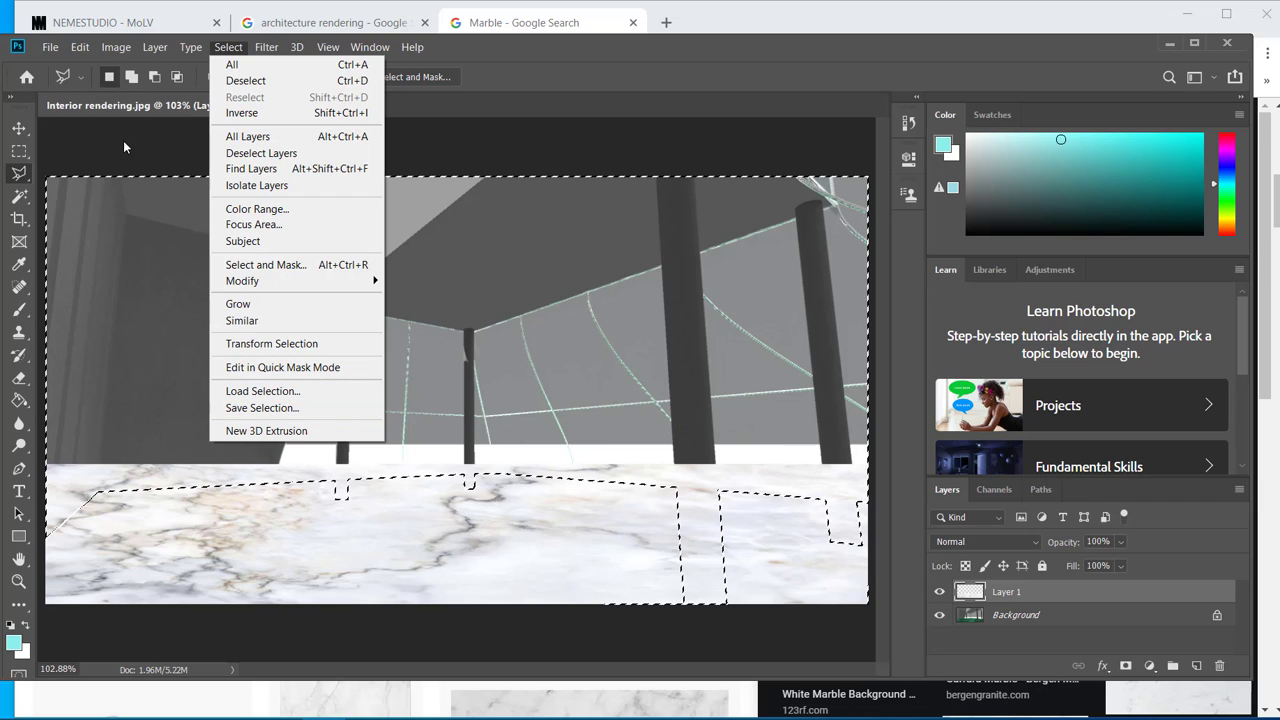
click(19, 128)
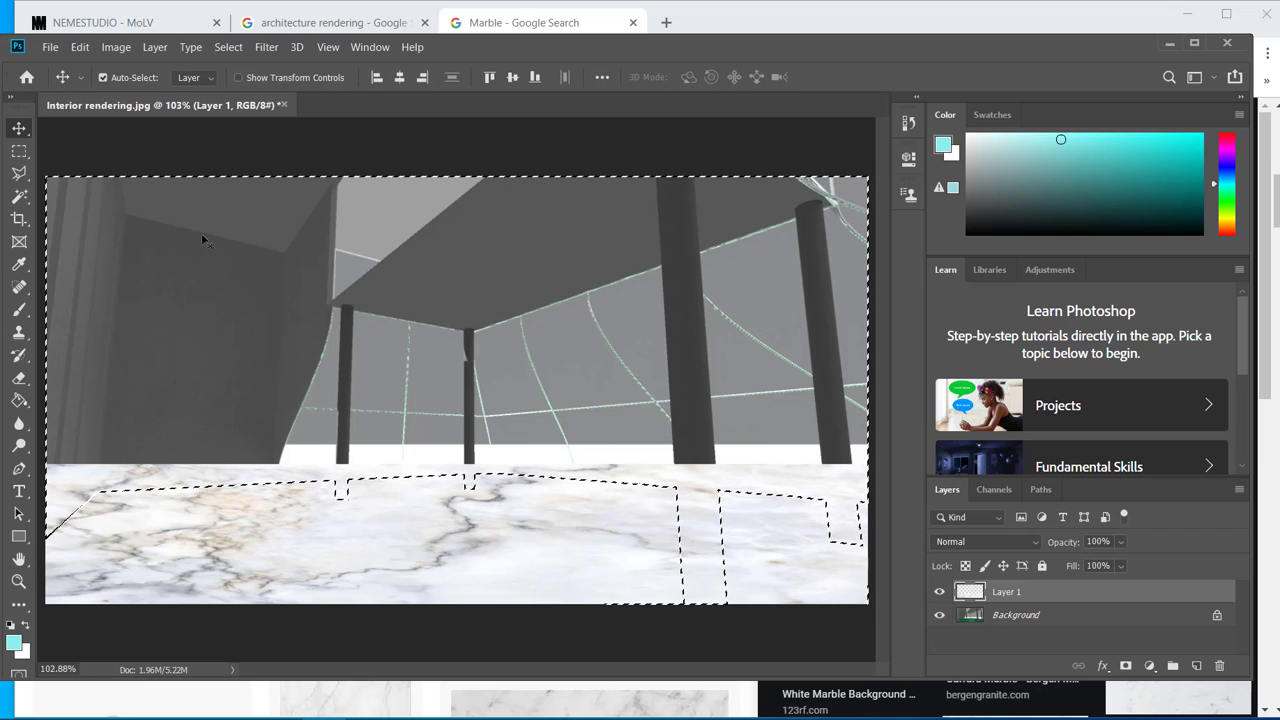
key(Delete)
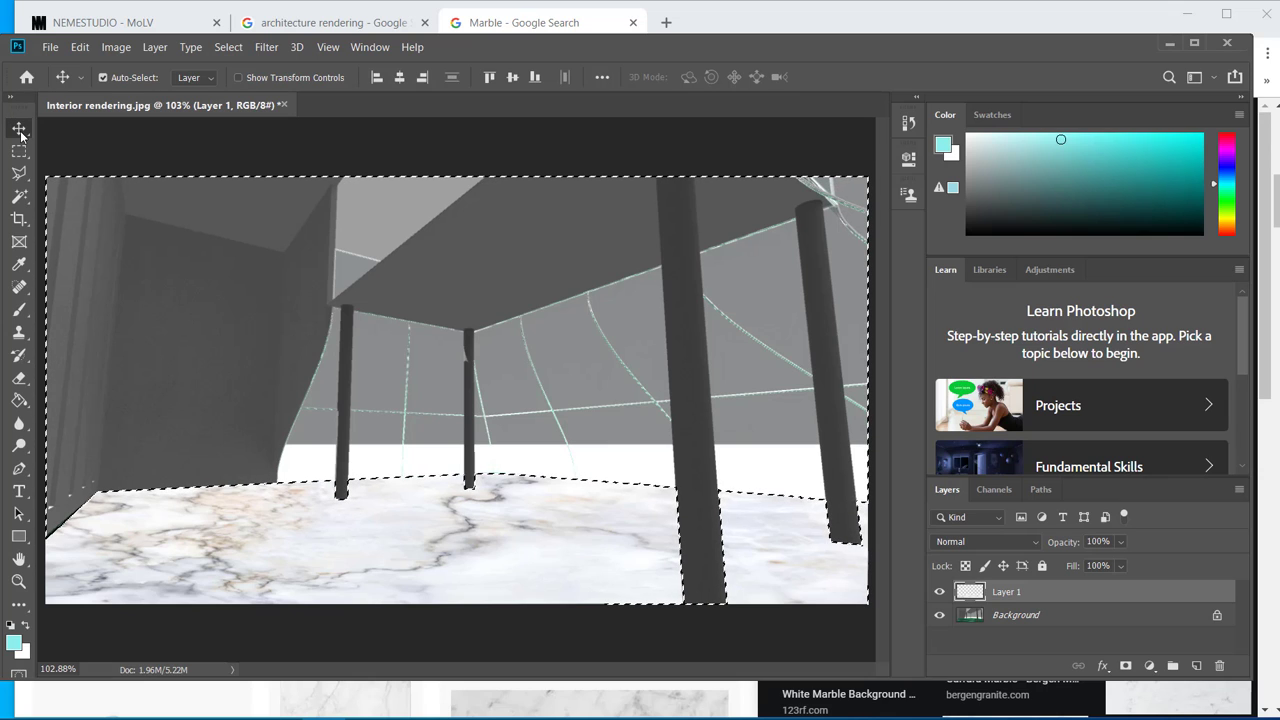
click(110, 145)
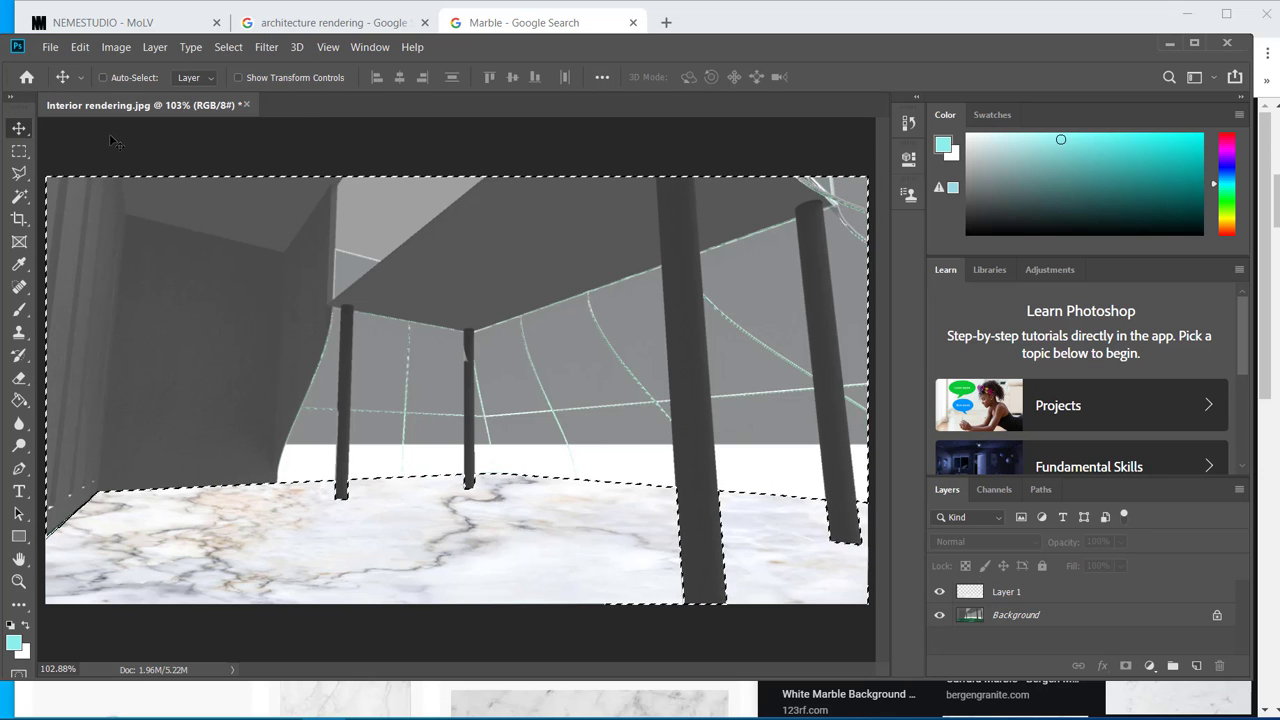
key(ctrl+d)
click(103, 77)
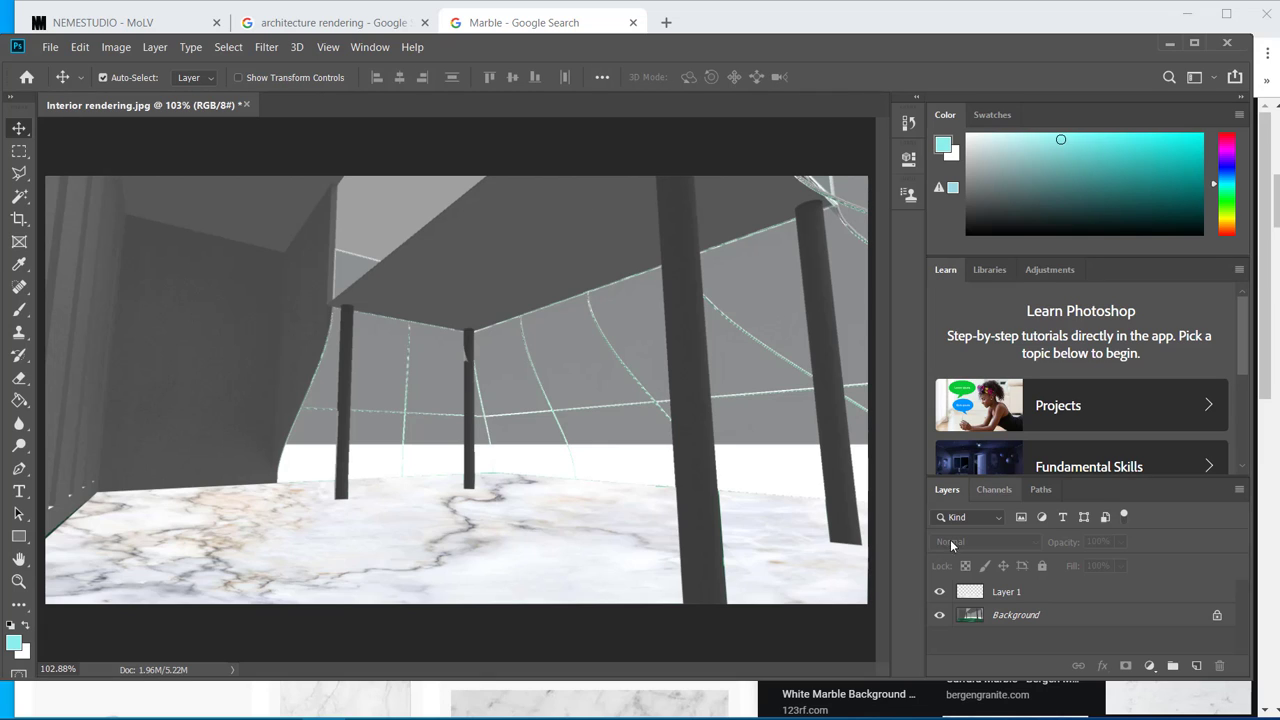
Step: Compare the floor with Layer 1 hidden and shown, try opacities of 47% and lower, and restore the opacity to 100%
click(939, 591)
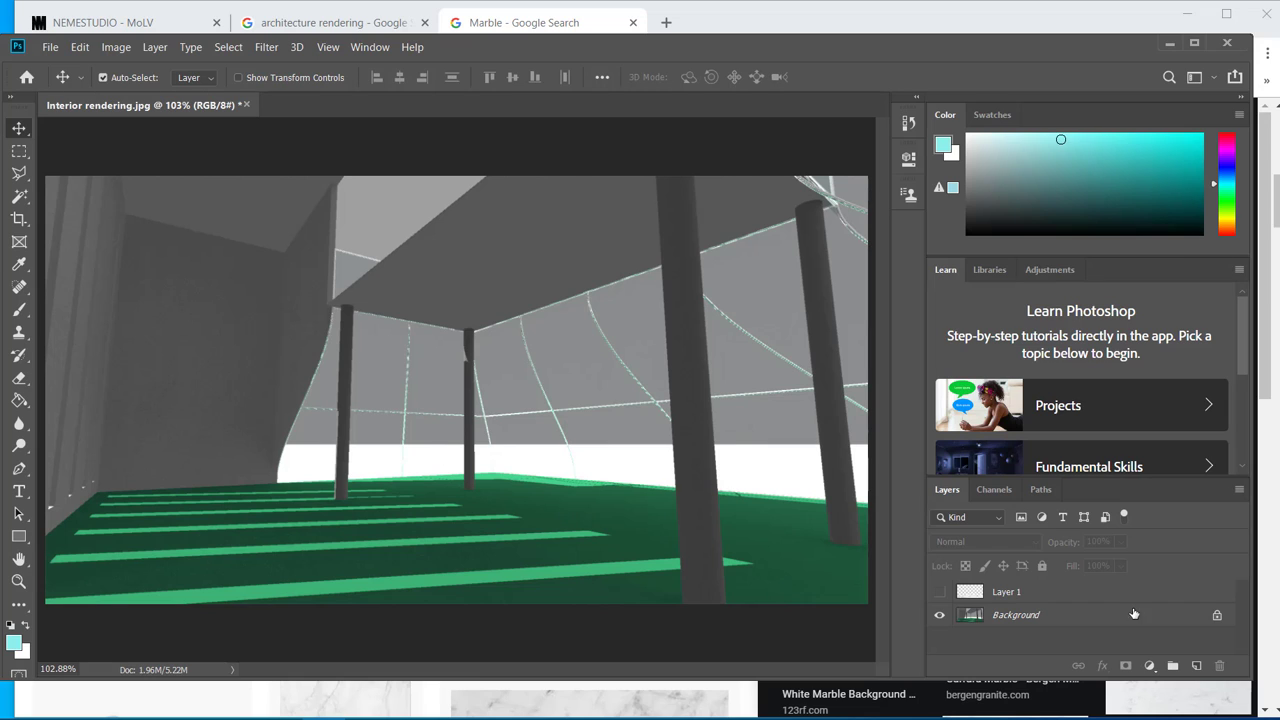
click(939, 592)
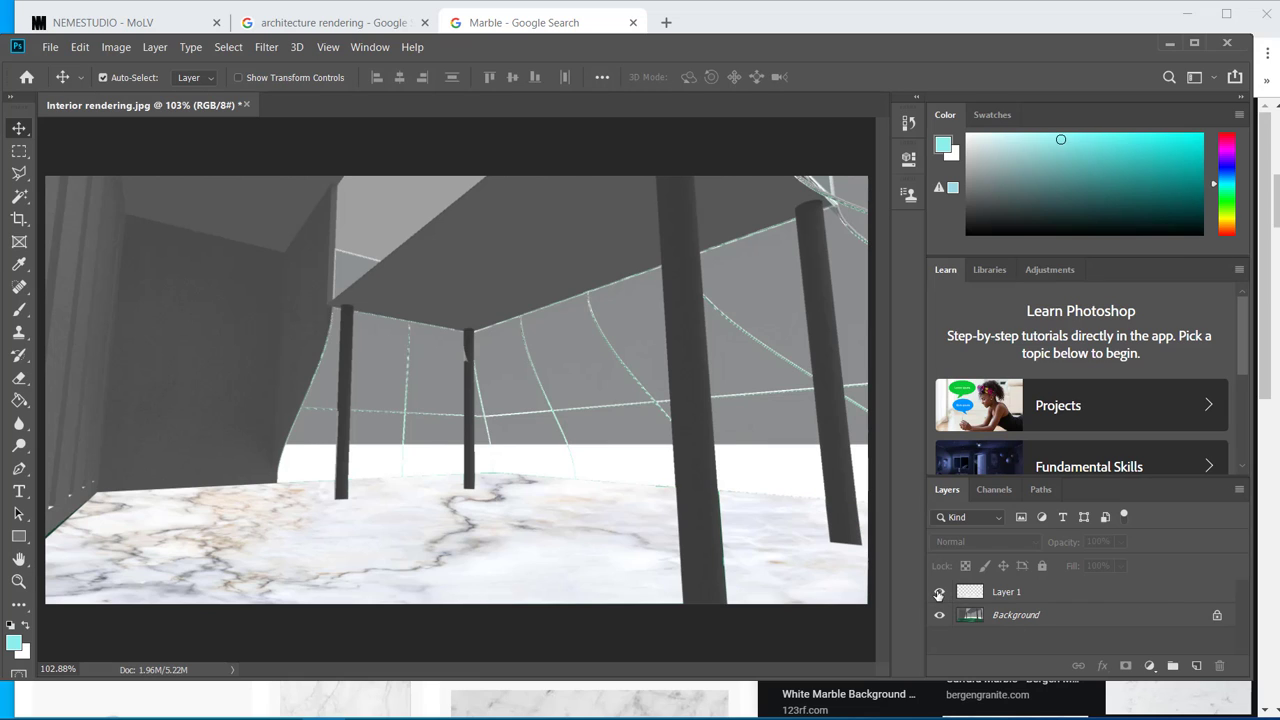
click(1030, 592)
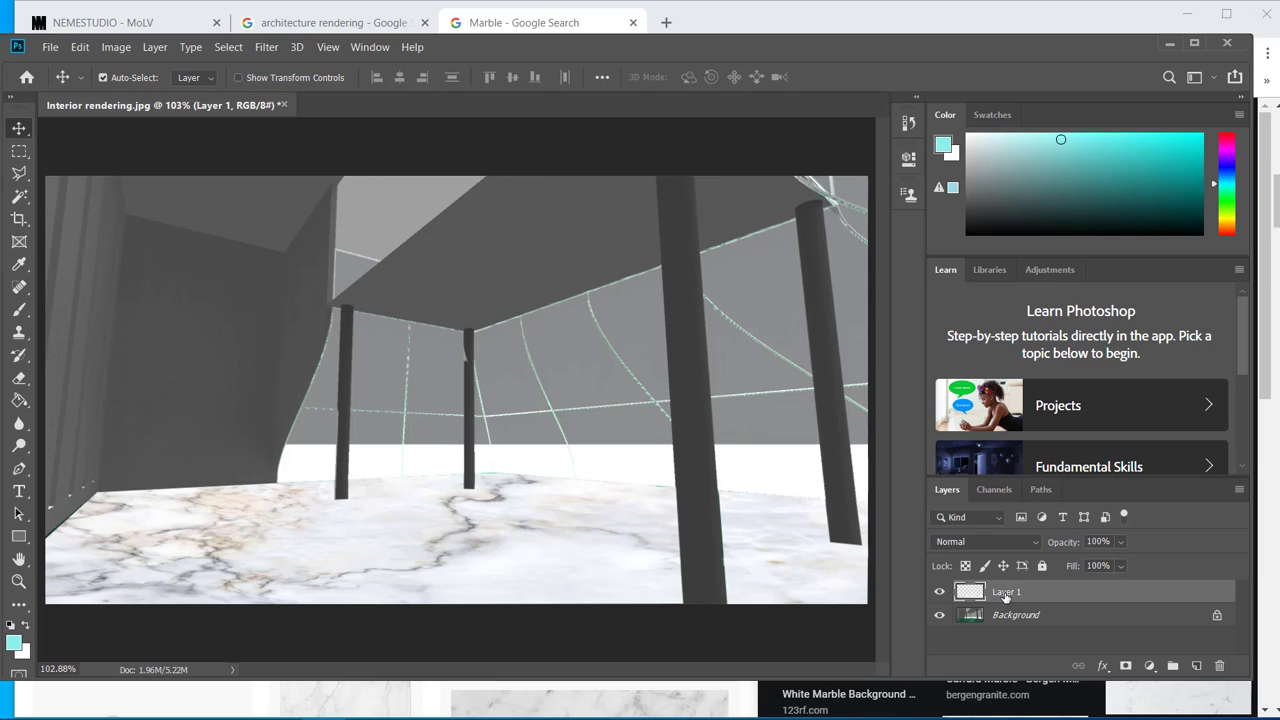
click(1122, 543)
drag(1142, 566, 1097, 566)
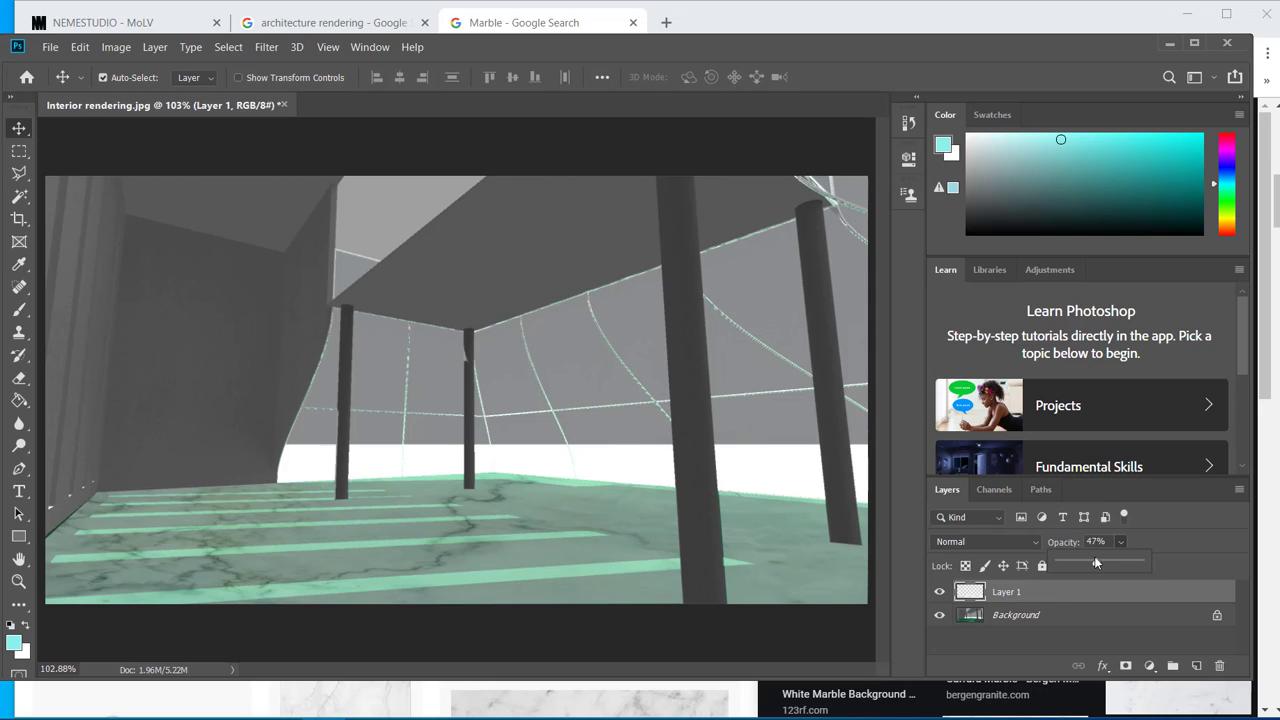
drag(1095, 558, 1051, 568)
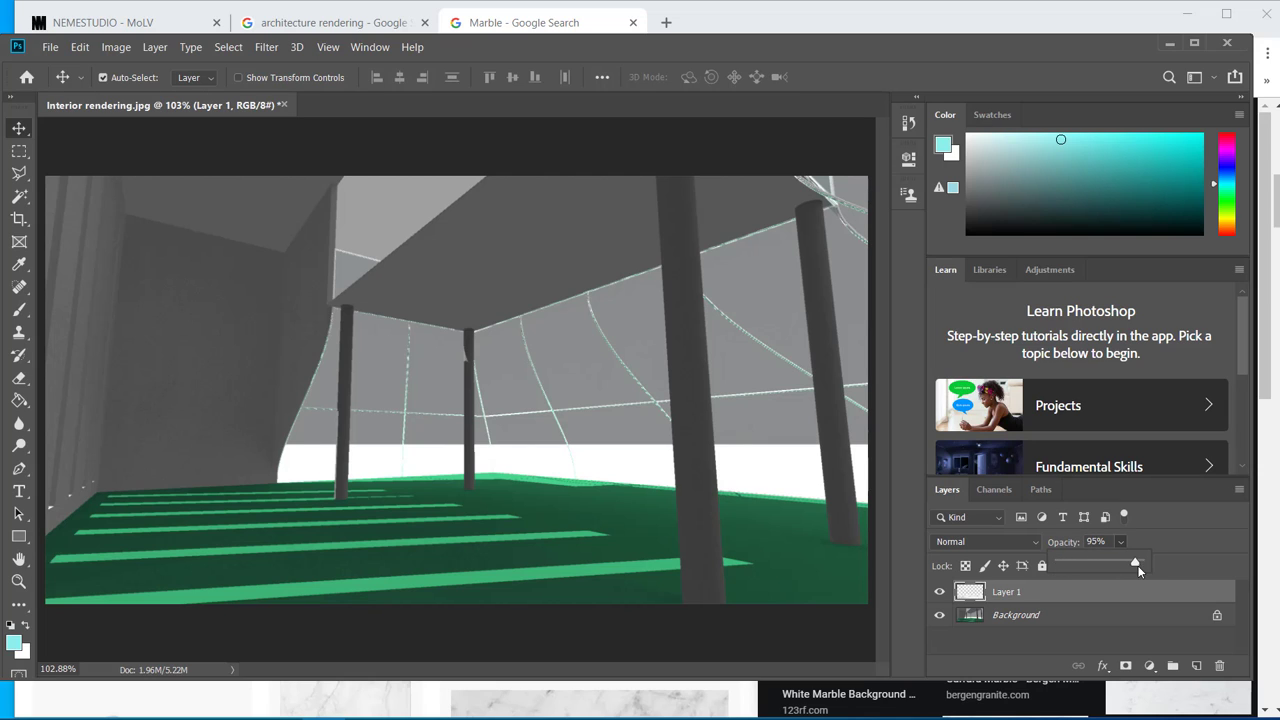
drag(1139, 568, 1152, 570)
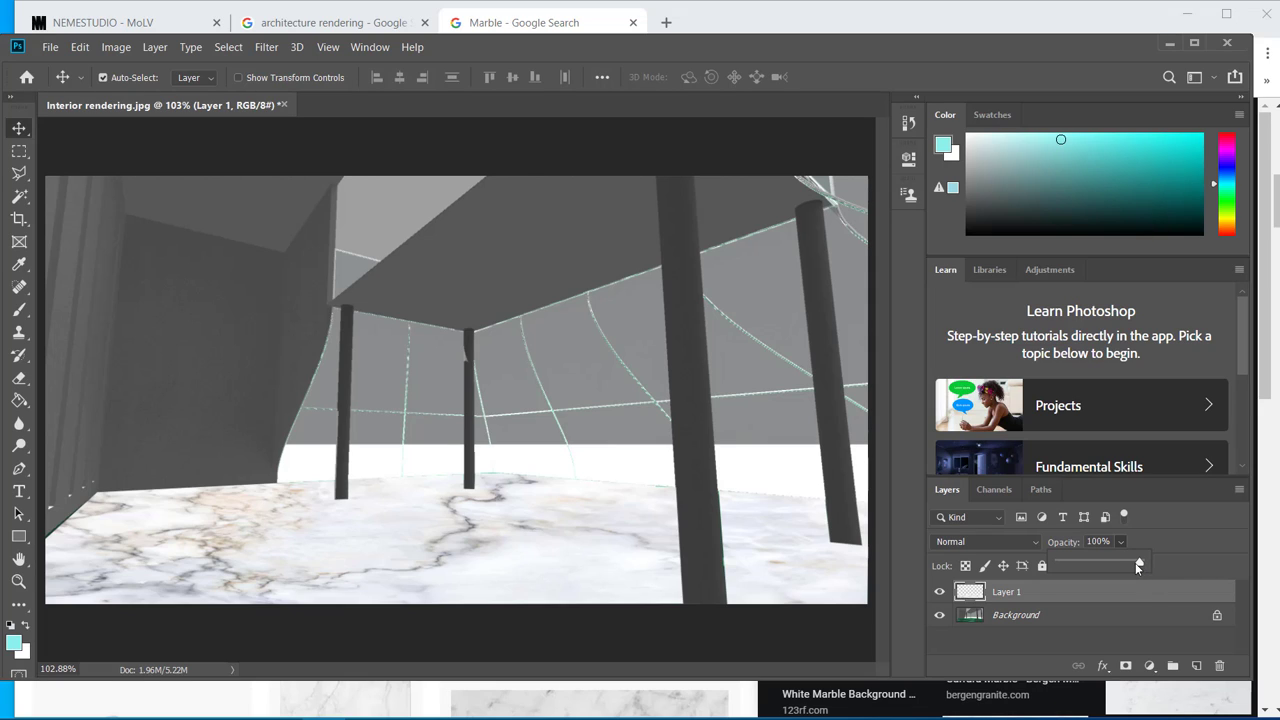
Step: Set the blend mode of Layer 1 to Linear Burn
click(1032, 544)
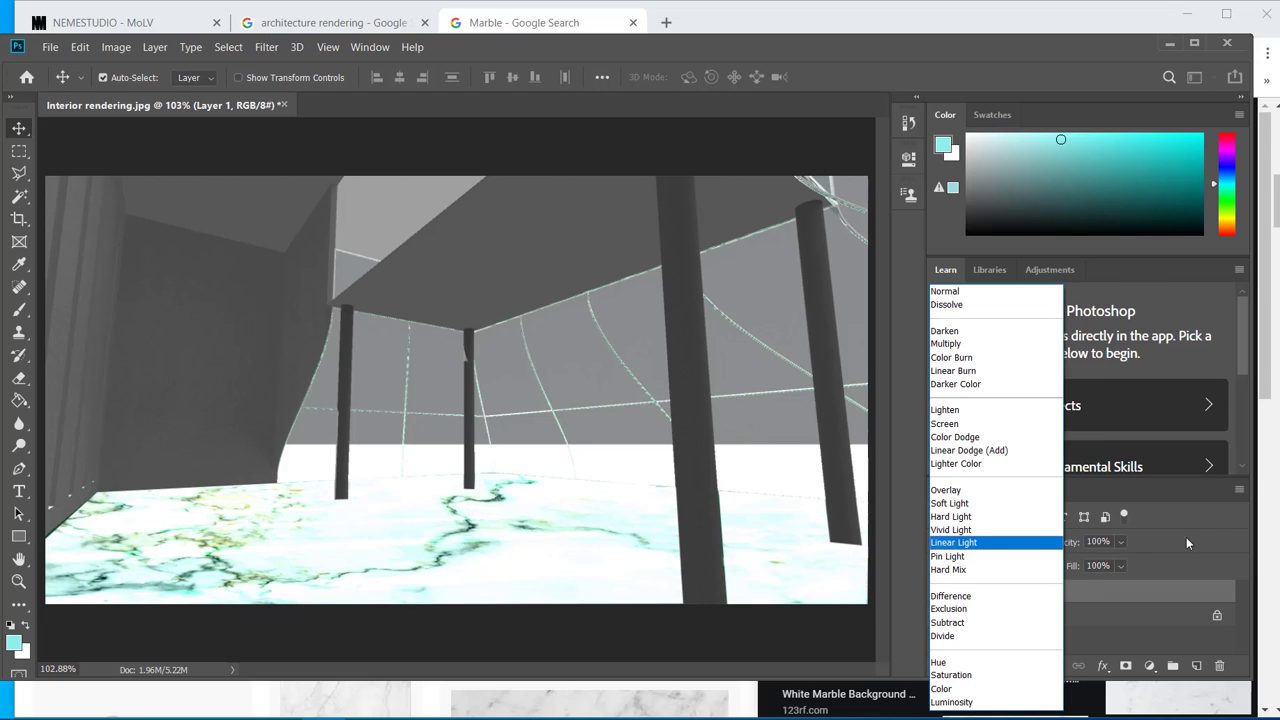
click(1186, 537)
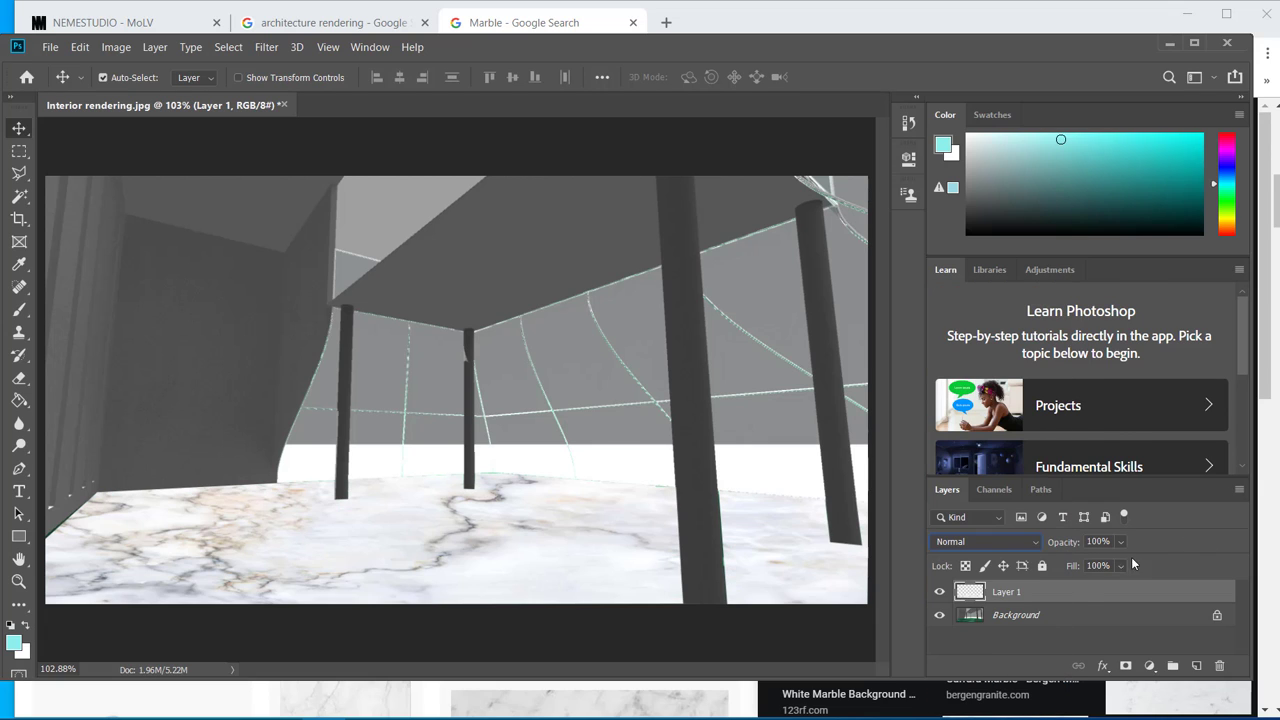
click(1029, 541)
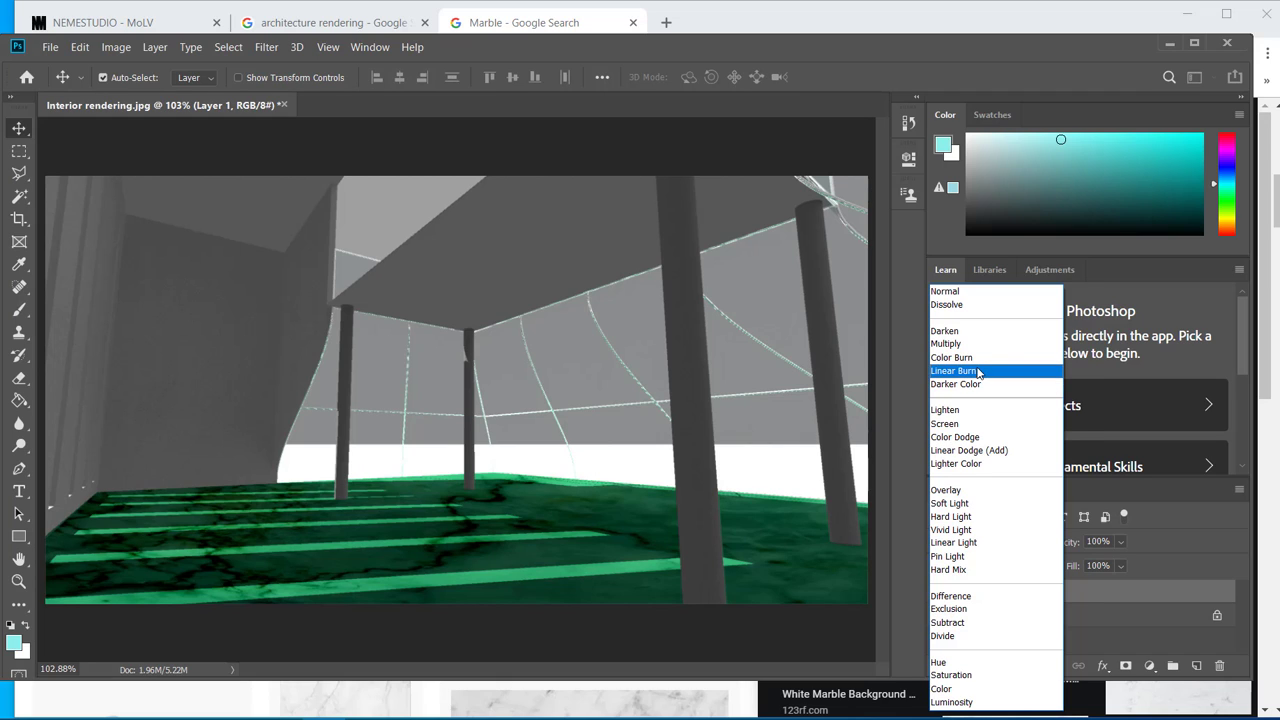
click(979, 372)
Step: Make the Background layer active and load the saved Floor selection on it
click(1060, 618)
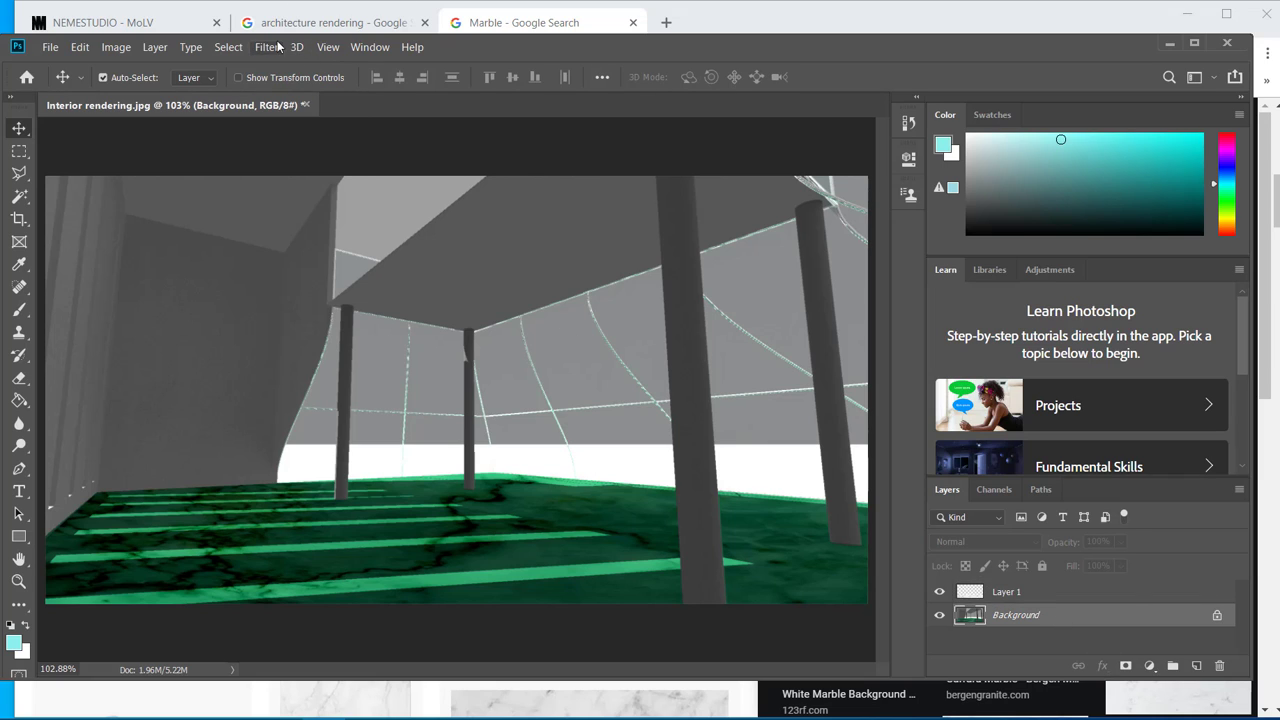
click(228, 47)
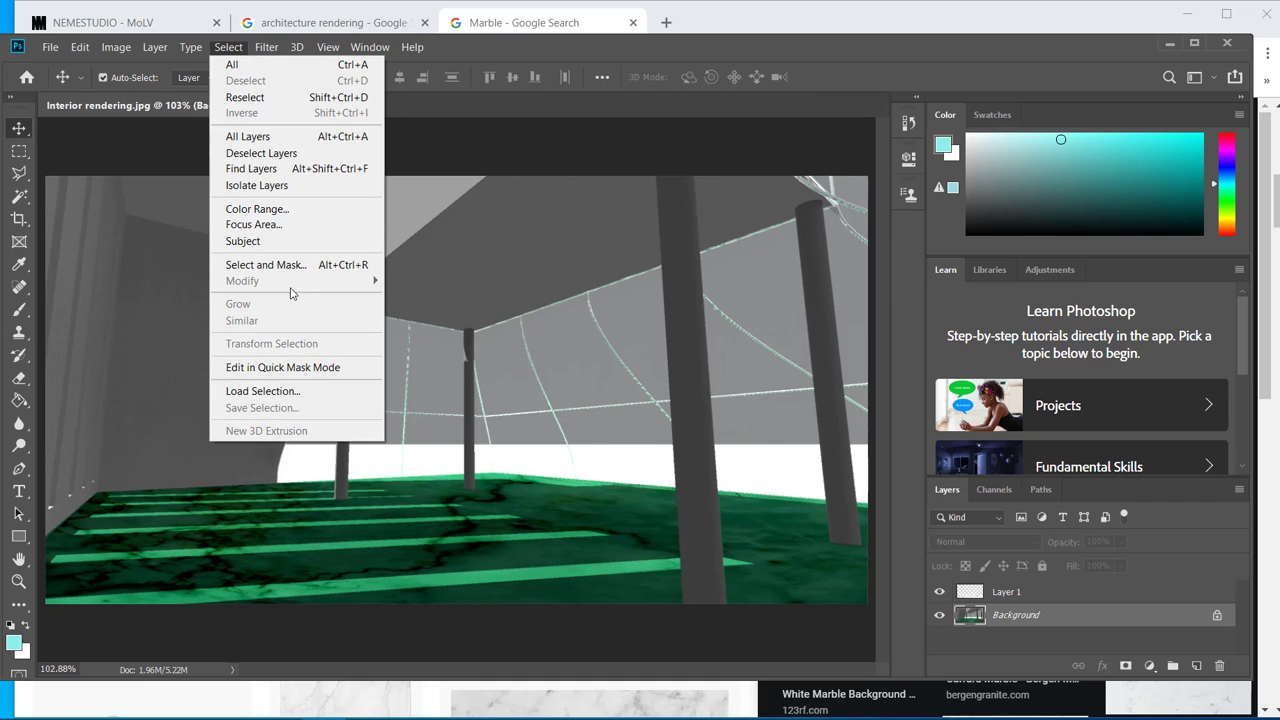
click(318, 392)
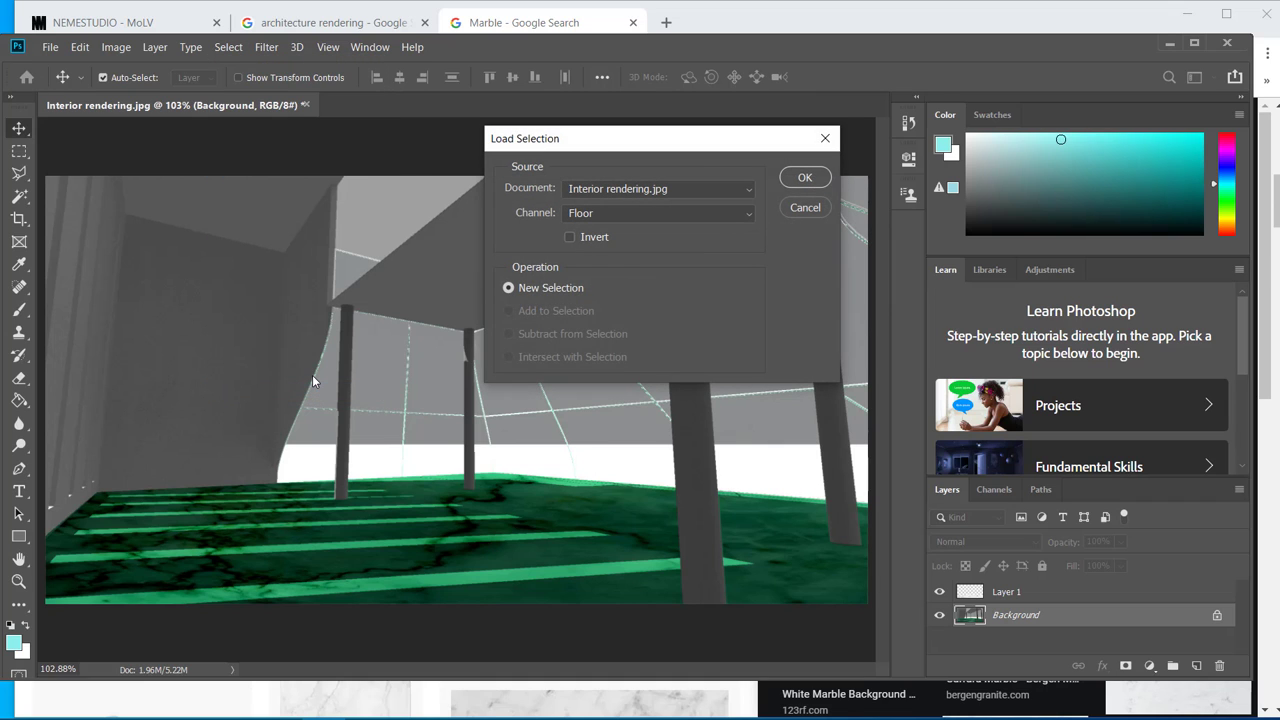
click(804, 177)
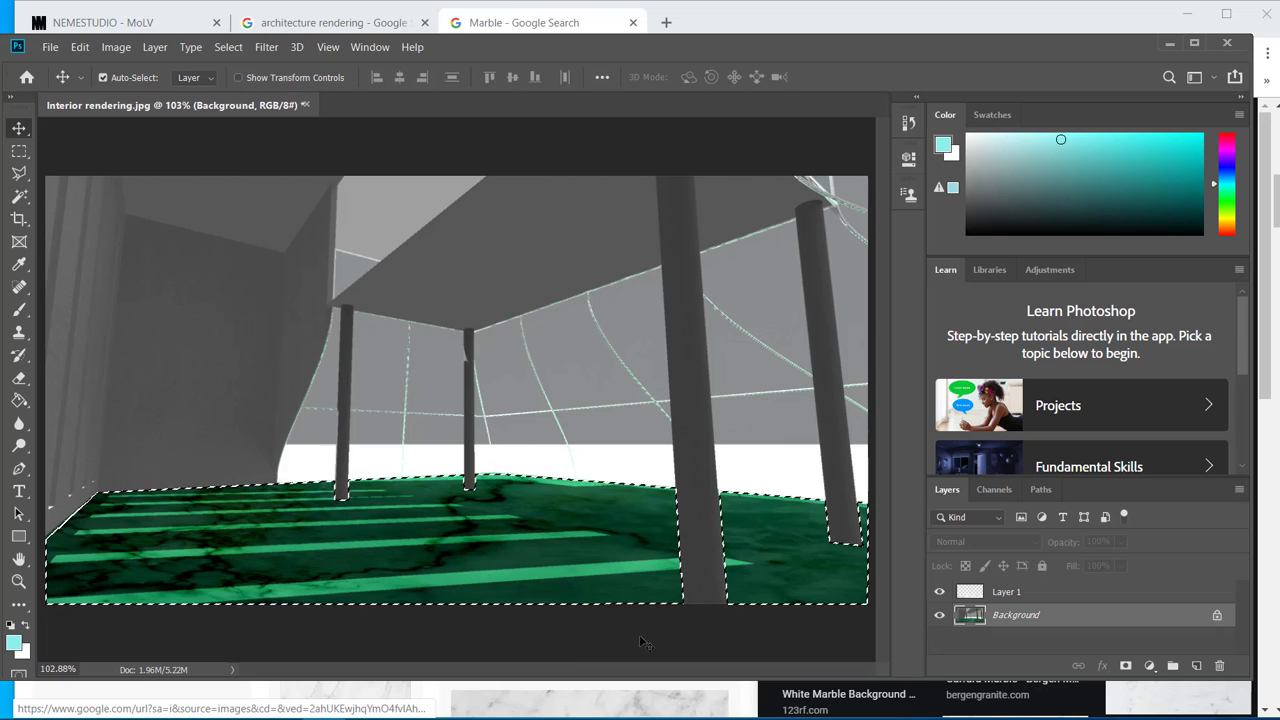
Step: Adjust the selected floor's Hue/Saturation with saturation -63 and lightness +38, shifting the hue toward yellow-green
click(227, 48)
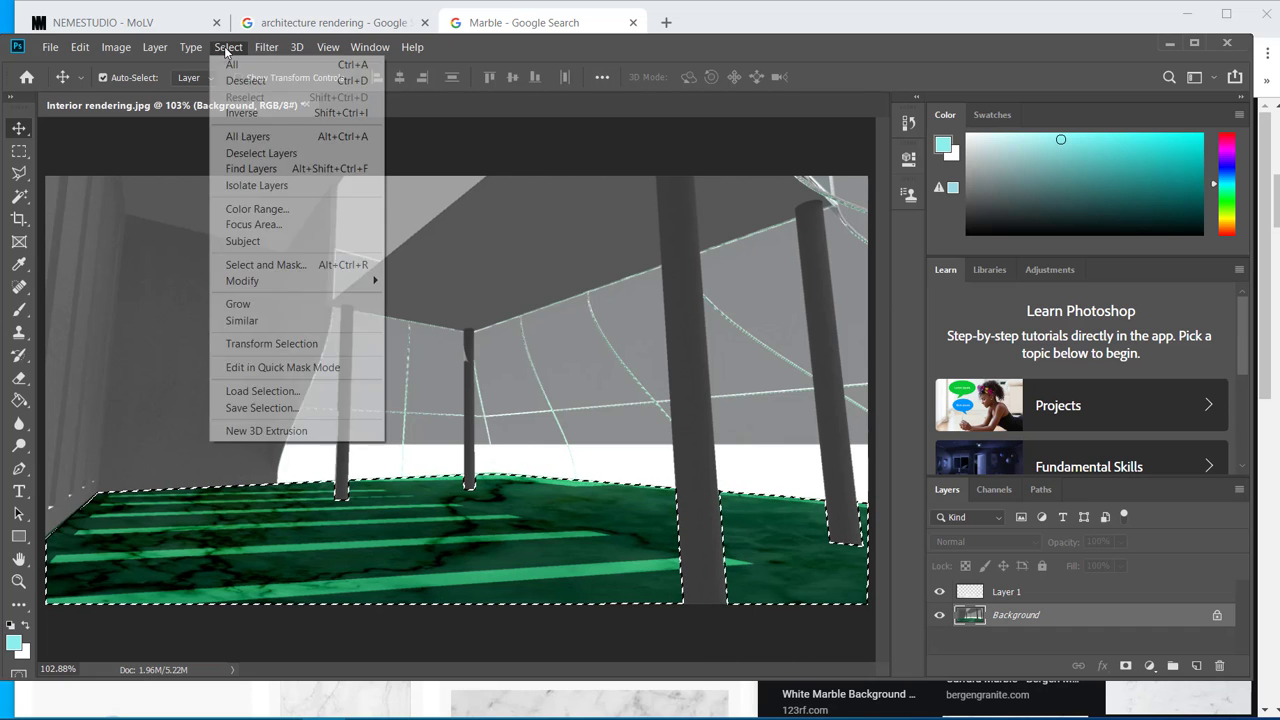
click(227, 48)
click(80, 47)
mouse_move(116, 47)
mouse_move(150, 89)
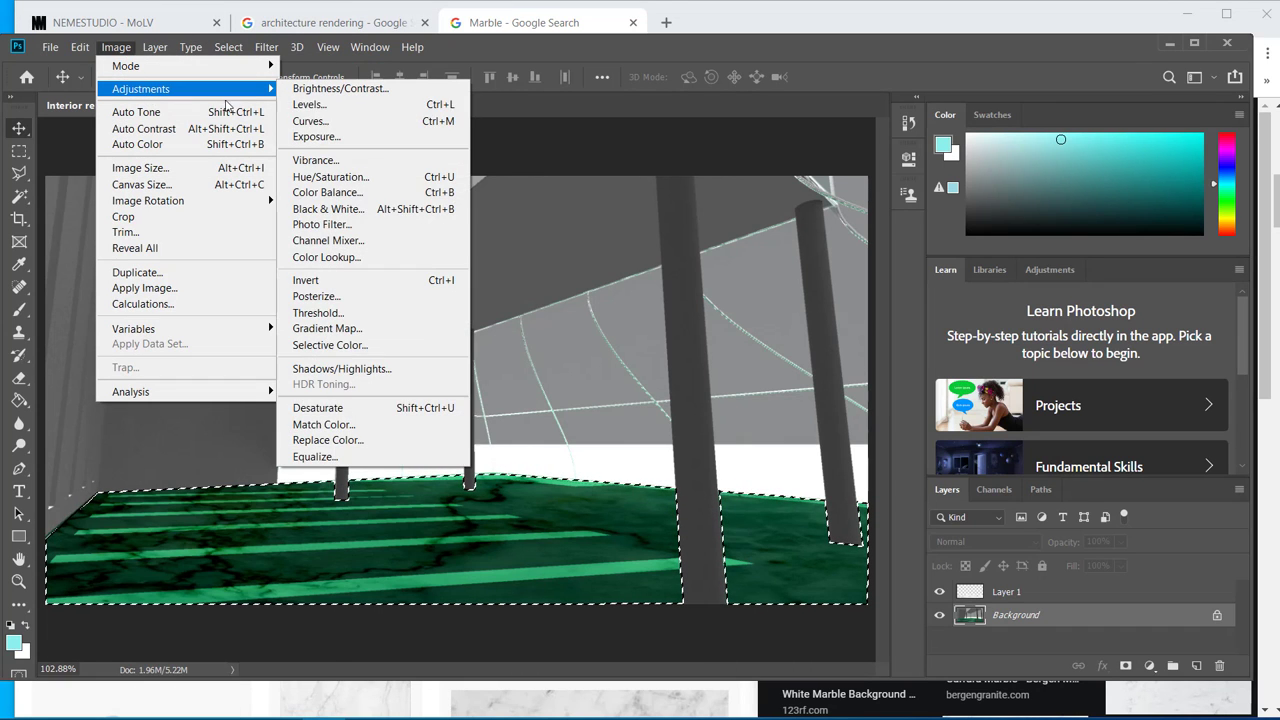
click(378, 176)
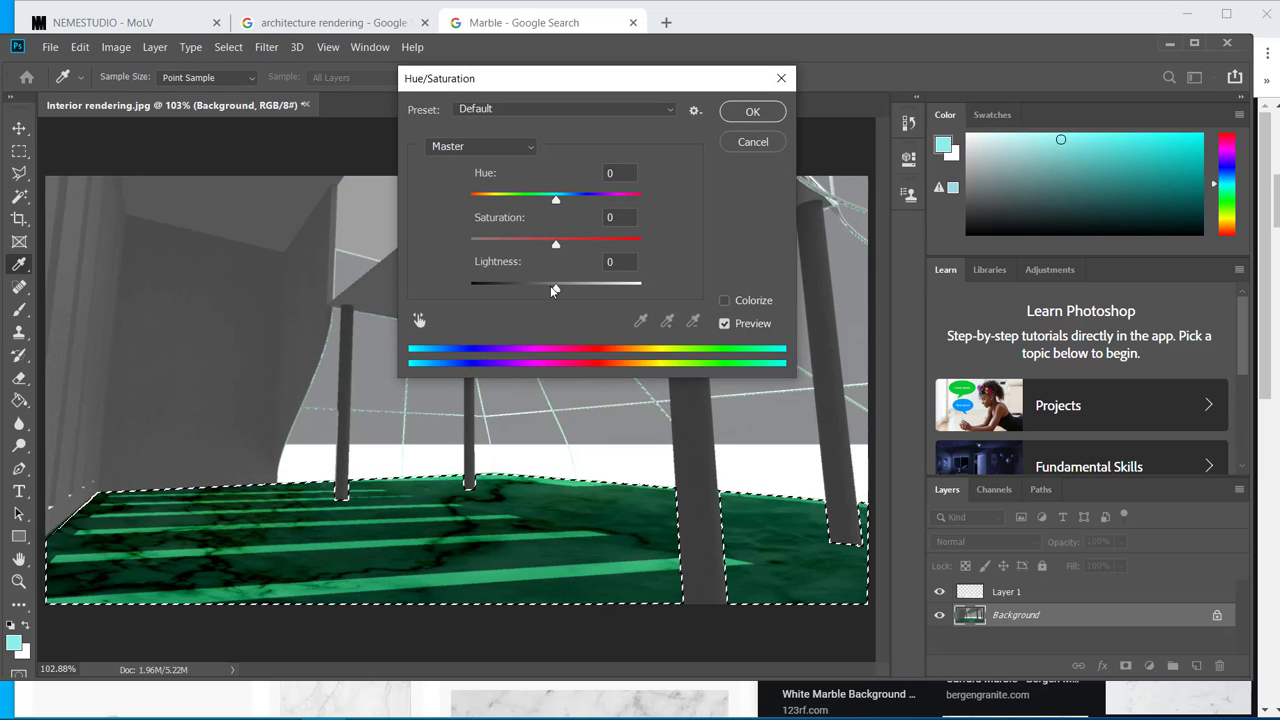
drag(556, 245, 503, 246)
drag(555, 289, 588, 290)
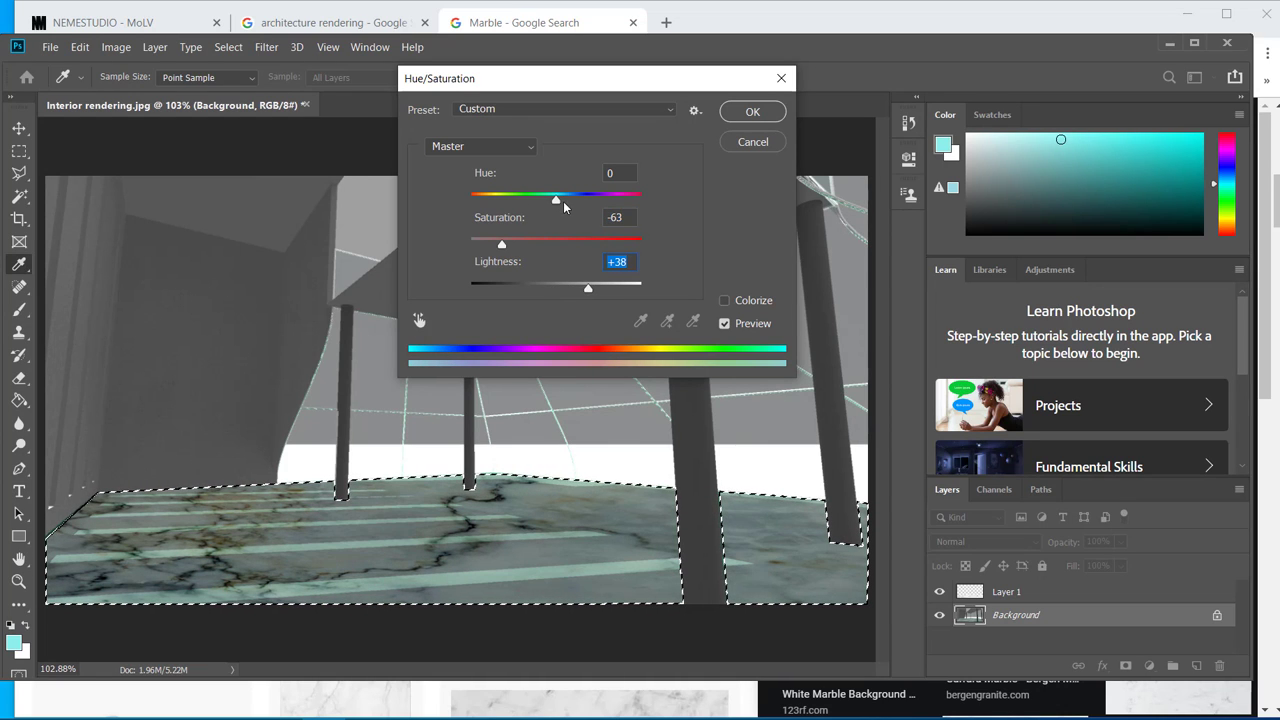
drag(556, 199, 530, 200)
click(751, 111)
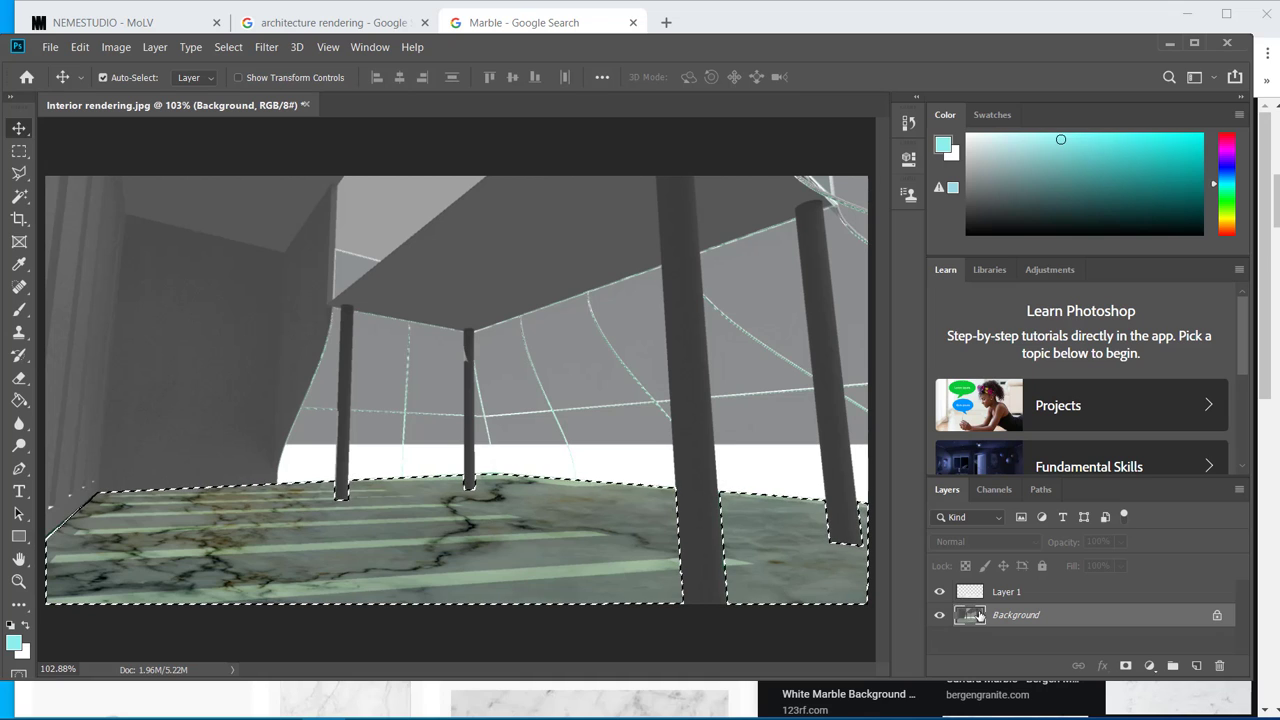
Step: Toggle Layer 1's visibility to compare the recolored floor with and without the marble texture
click(940, 593)
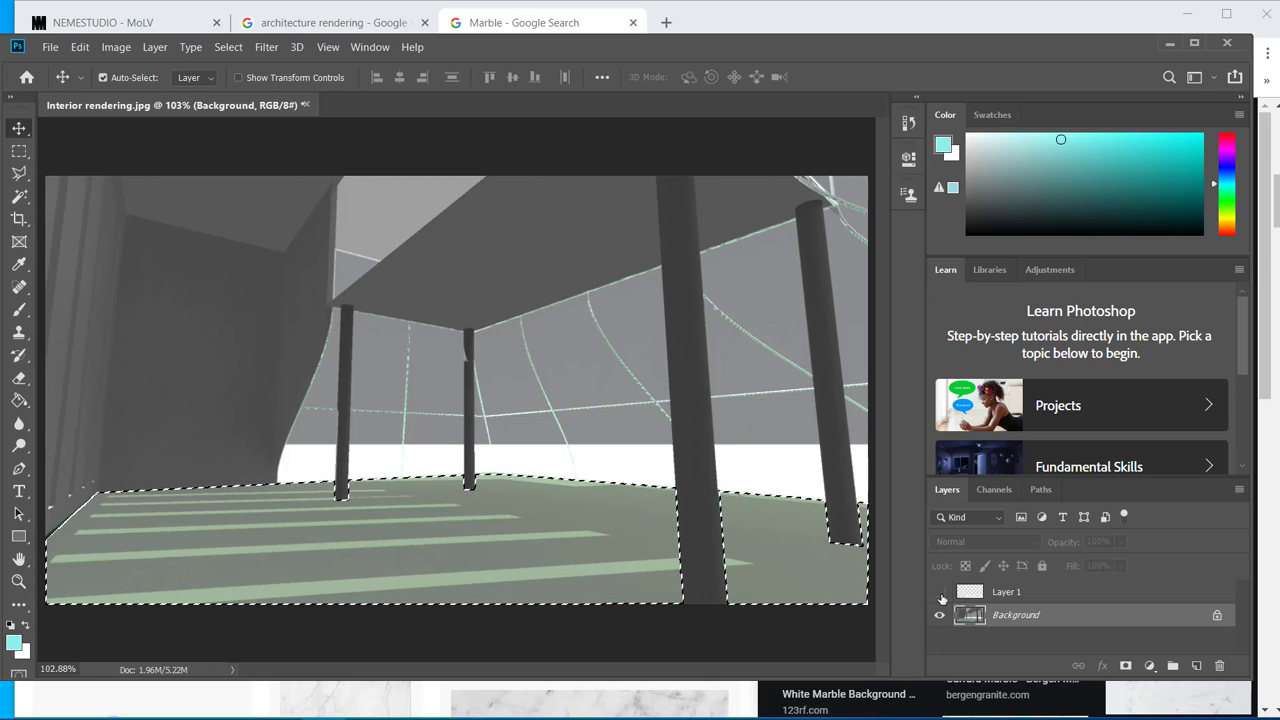
click(940, 593)
click(940, 593)
click(940, 592)
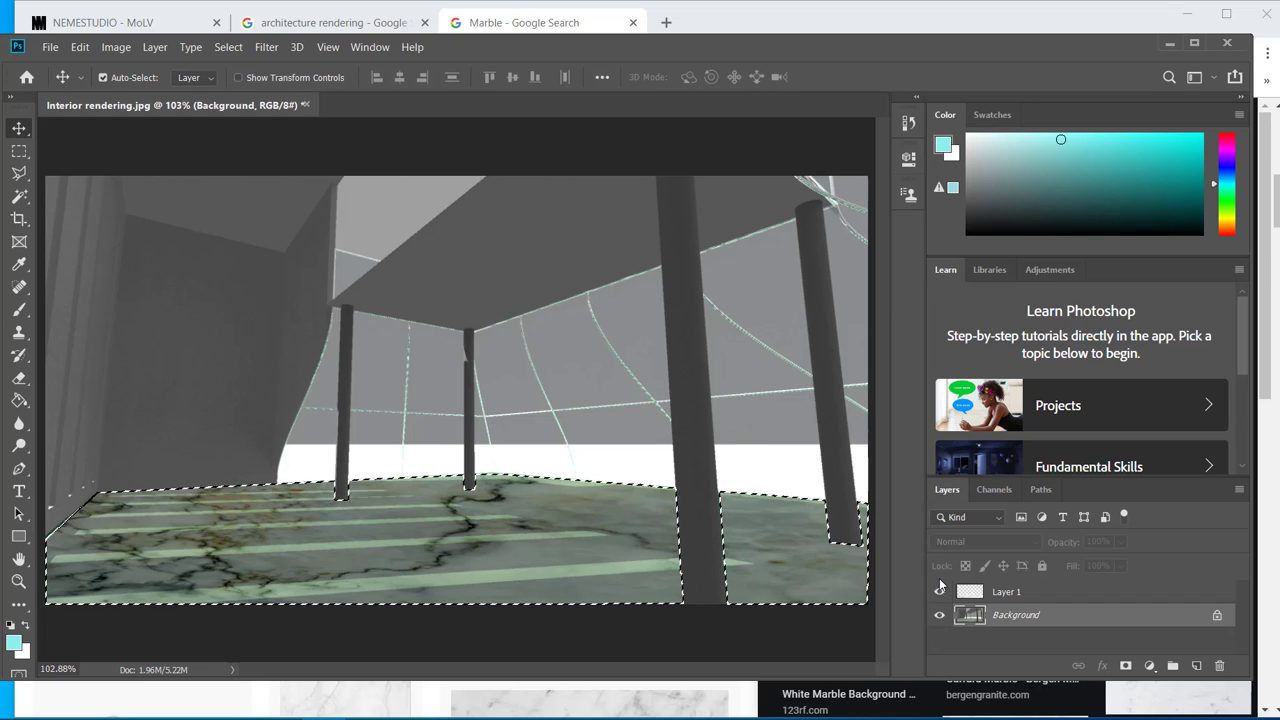